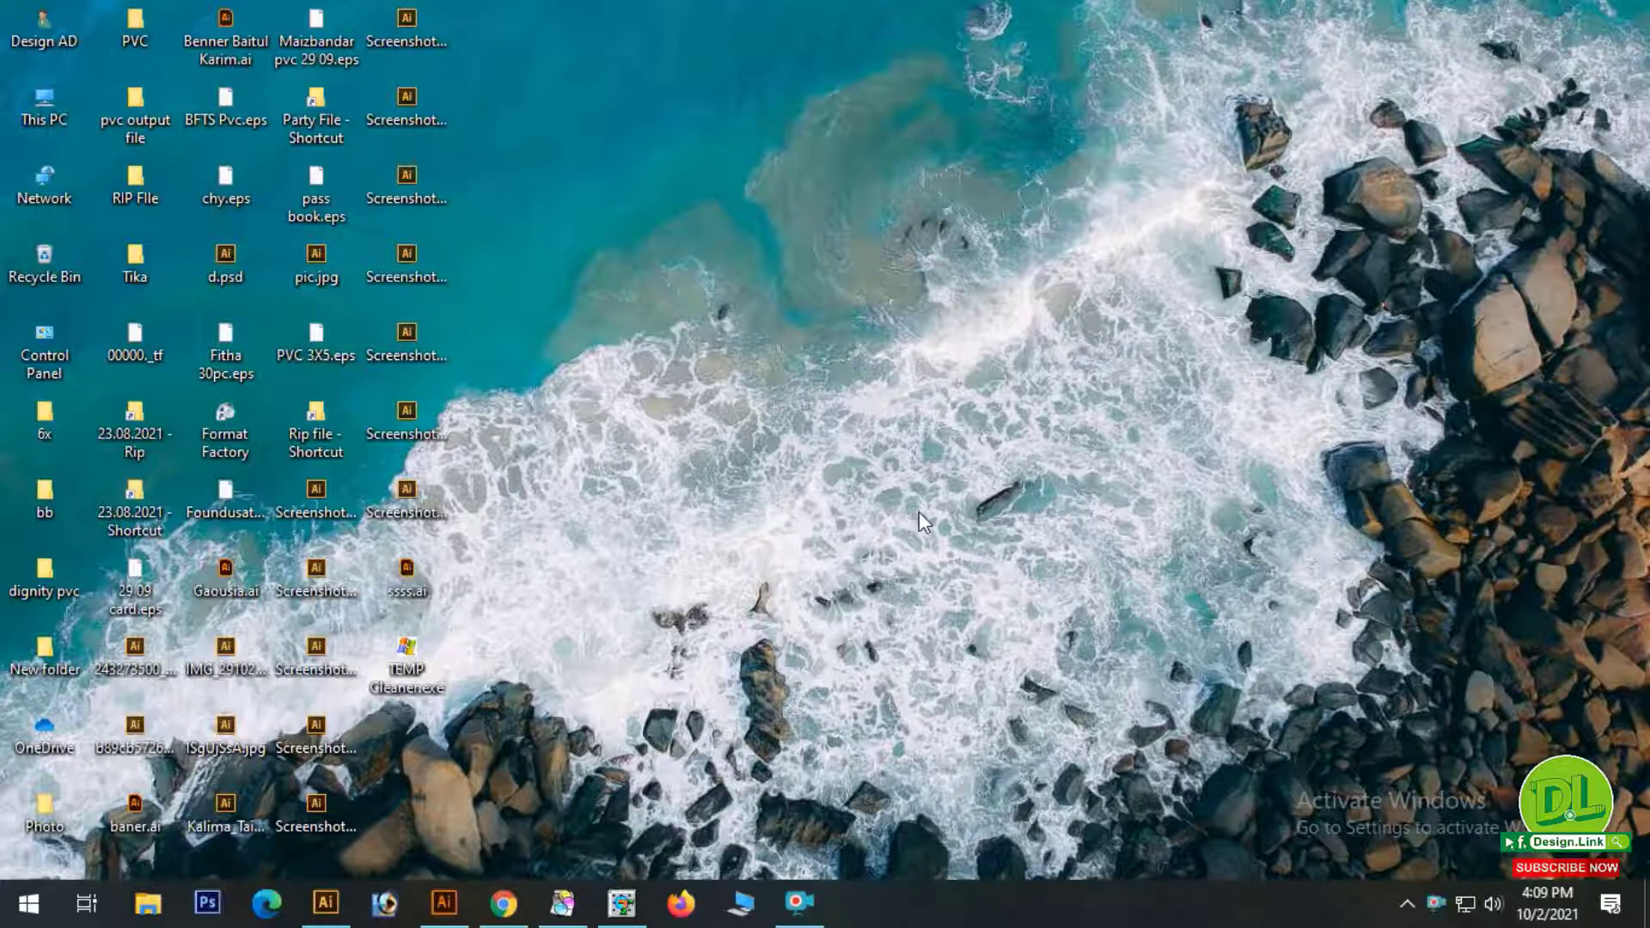
{"action": "right_click", "coordinate": [920, 513]}
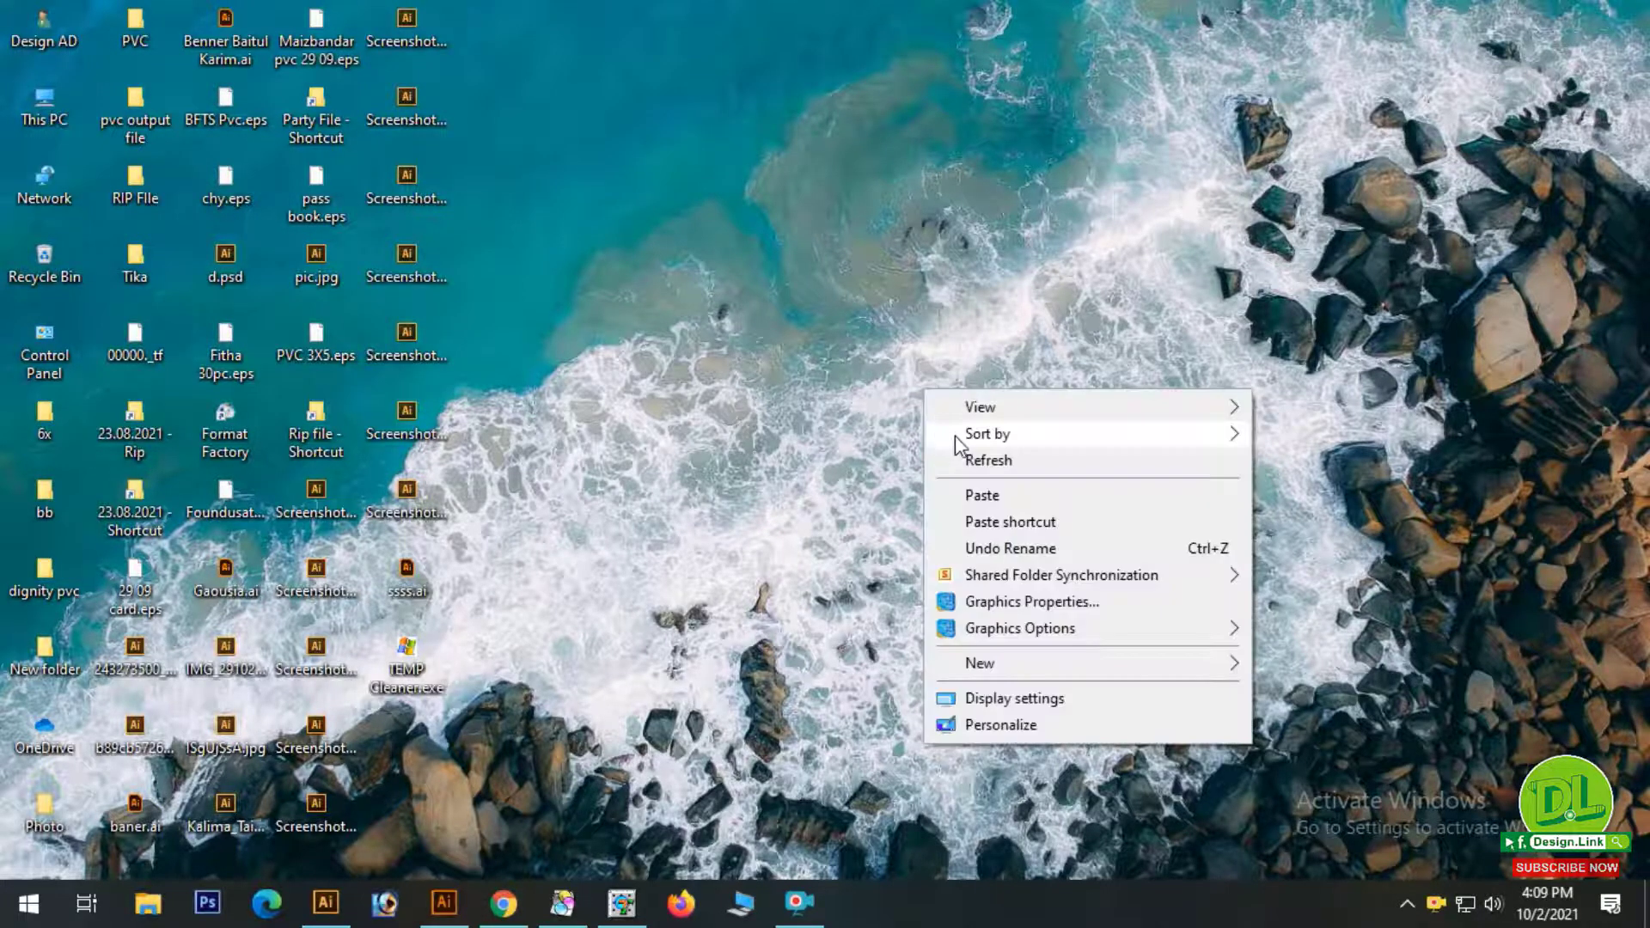
{"action": "left_click", "coordinate": [956, 460]}
{"action": "right_click", "coordinate": [792, 446]}
{"action": "left_click", "coordinate": [804, 510]}
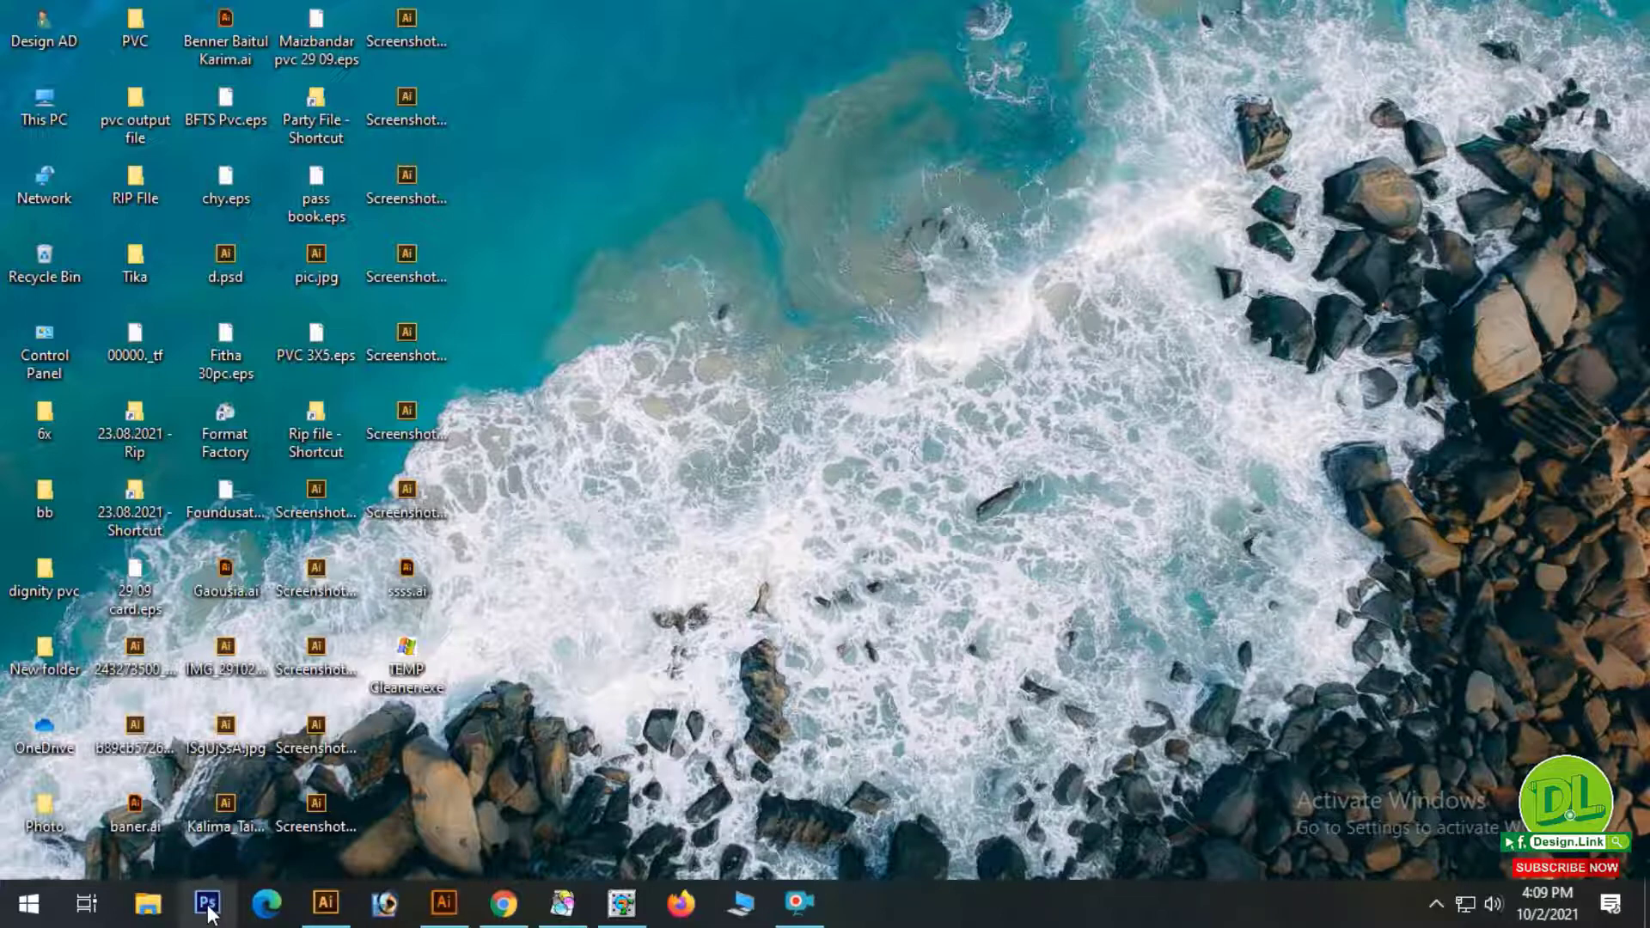
{"action": "right_click", "coordinate": [584, 621]}
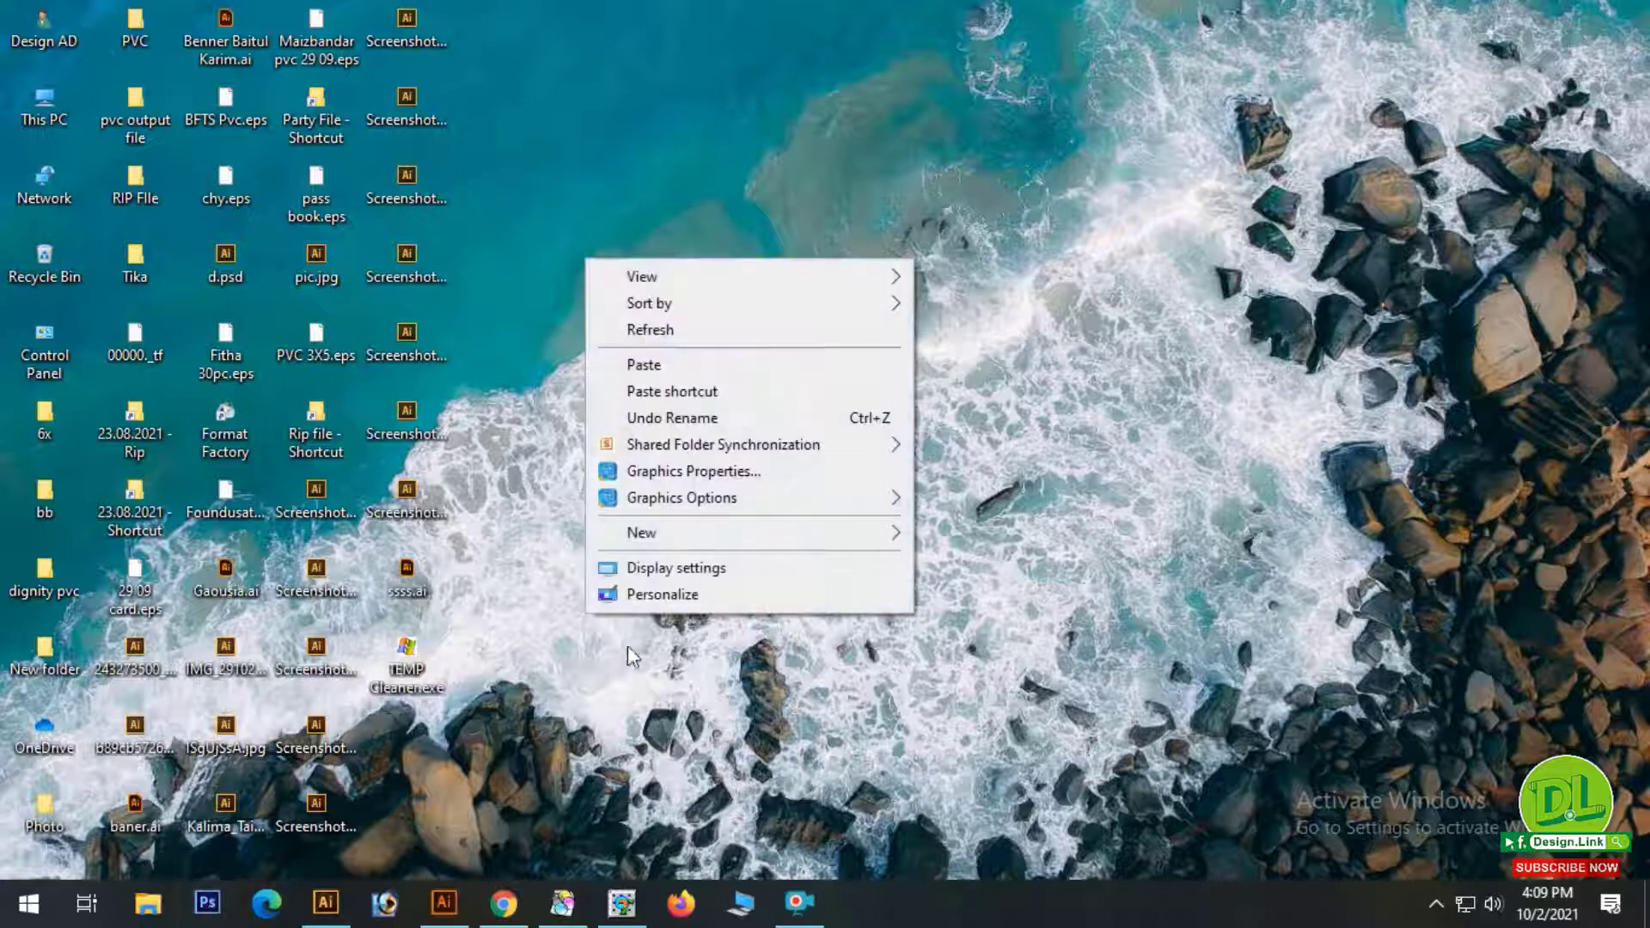
{"action": "left_click", "coordinate": [619, 332]}
Switch to Photoshop and open Design.Link Photo.jpg from the Photo folder.
{"action": "left_click", "coordinate": [206, 902]}
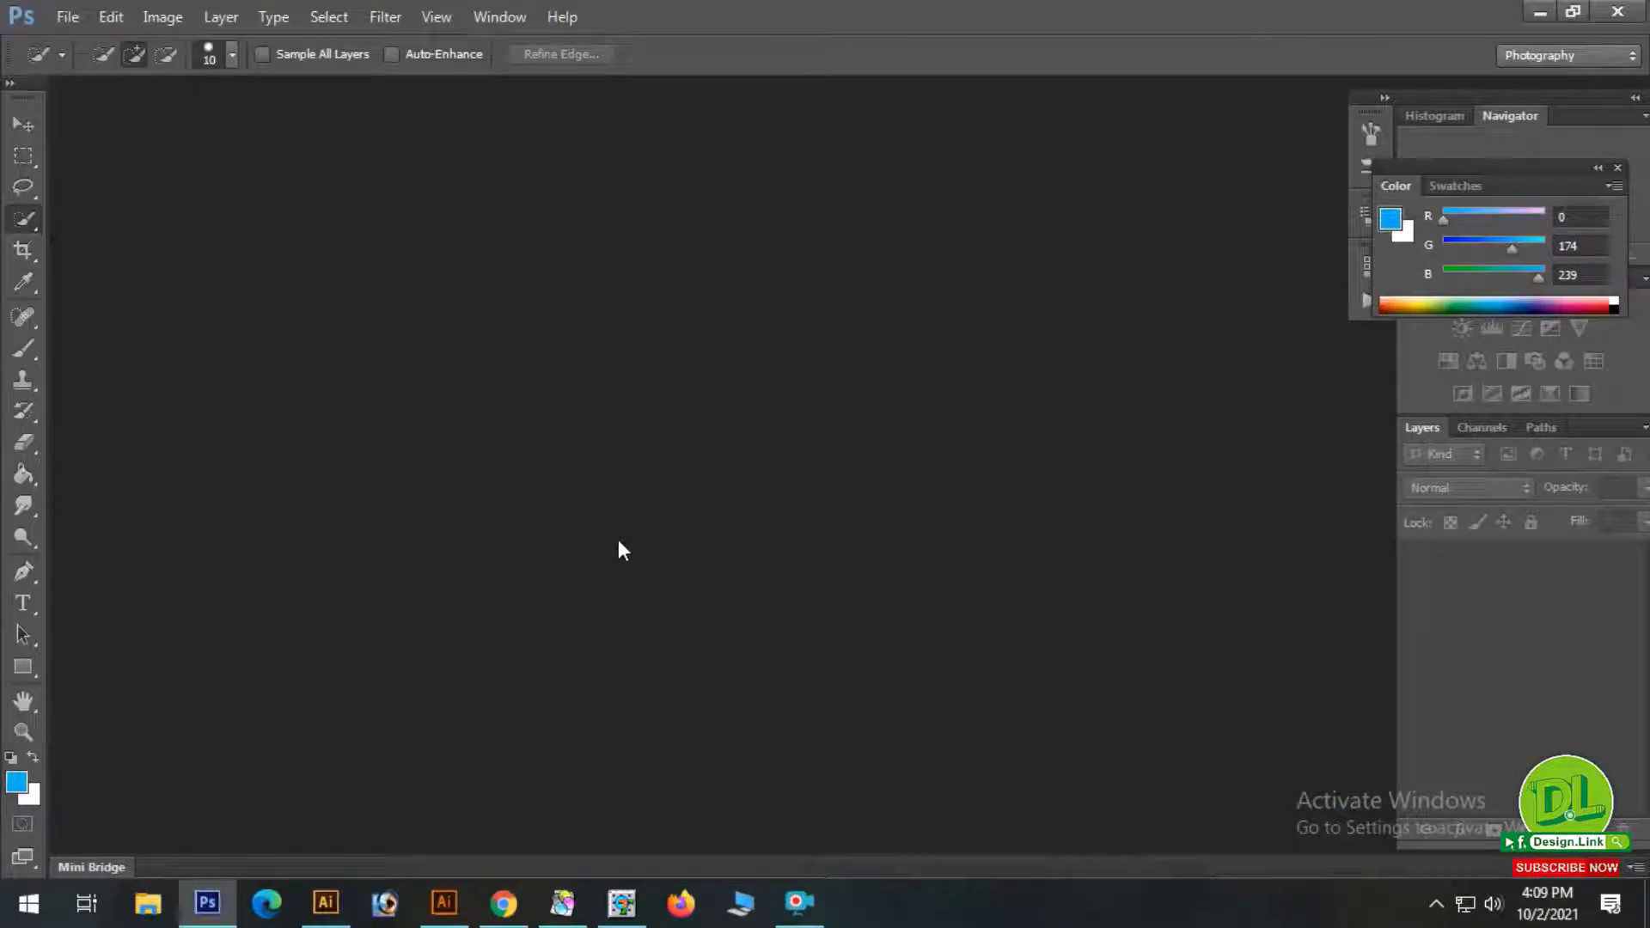
{"action": "left_click", "coordinate": [65, 18]}
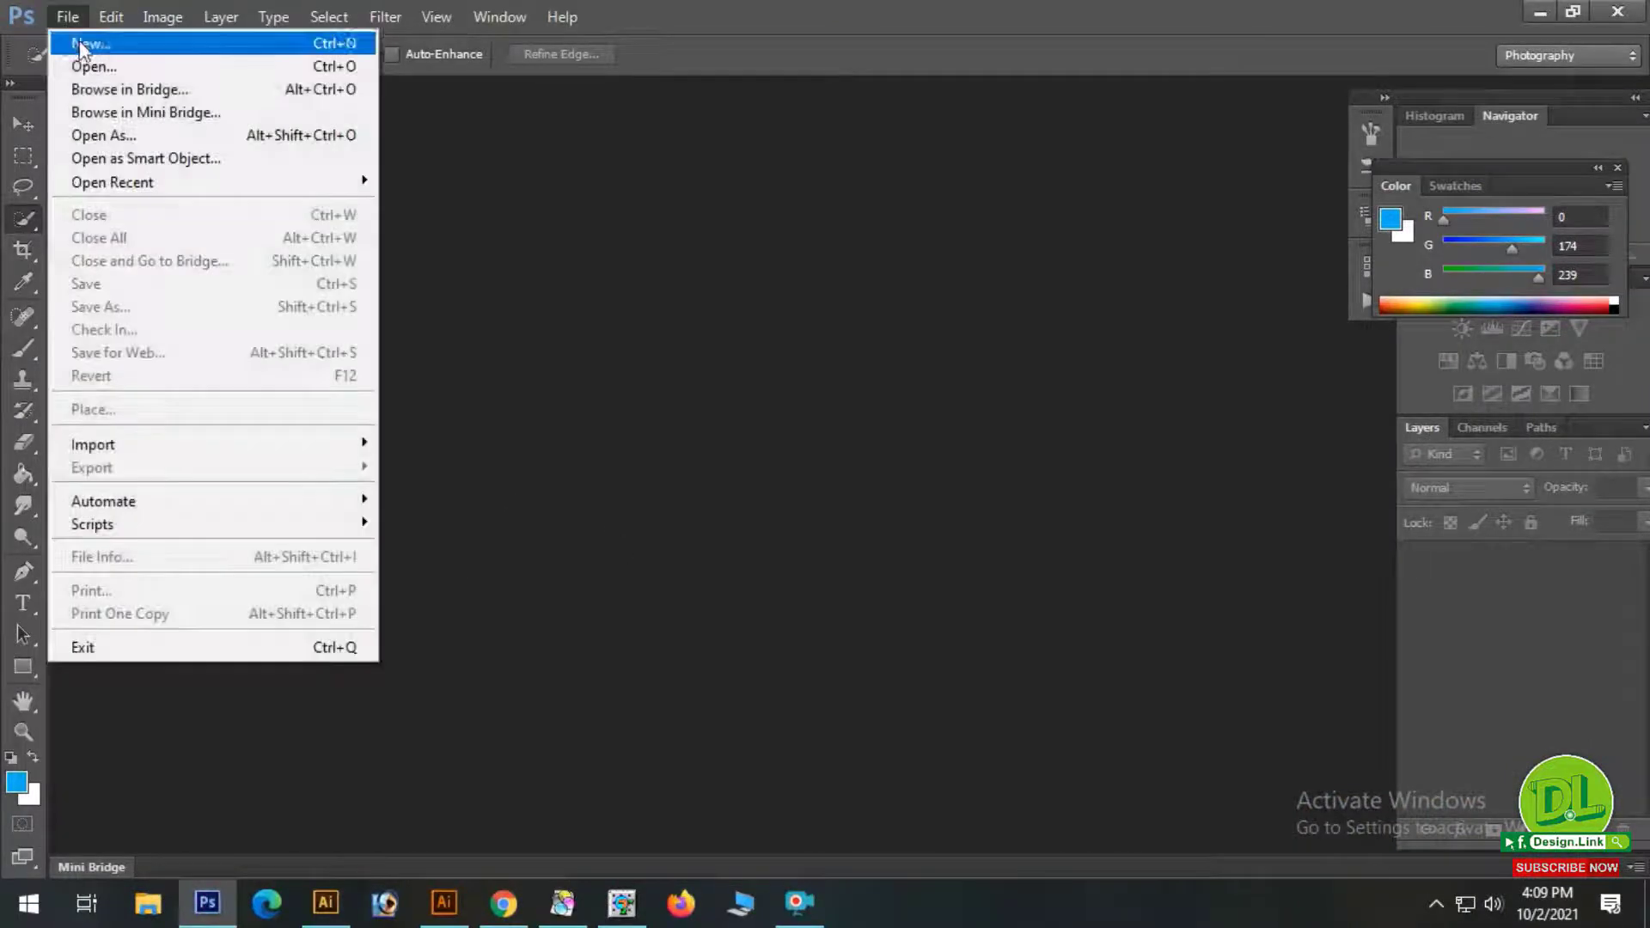
{"action": "left_click", "coordinate": [91, 65]}
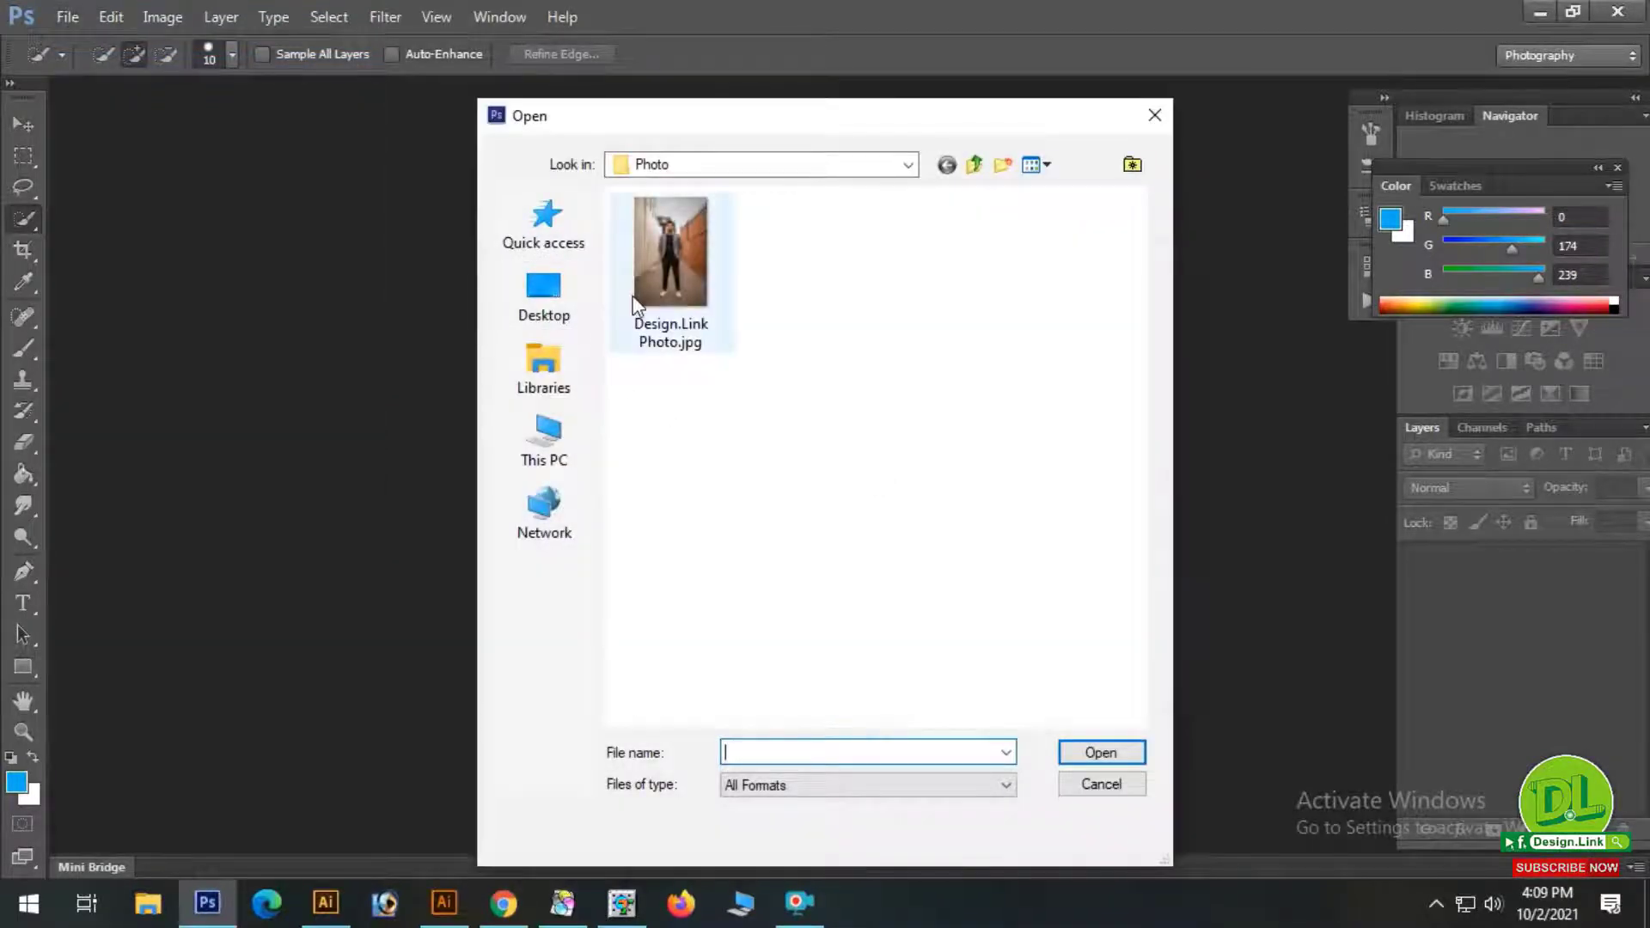
{"action": "left_click", "coordinate": [674, 294]}
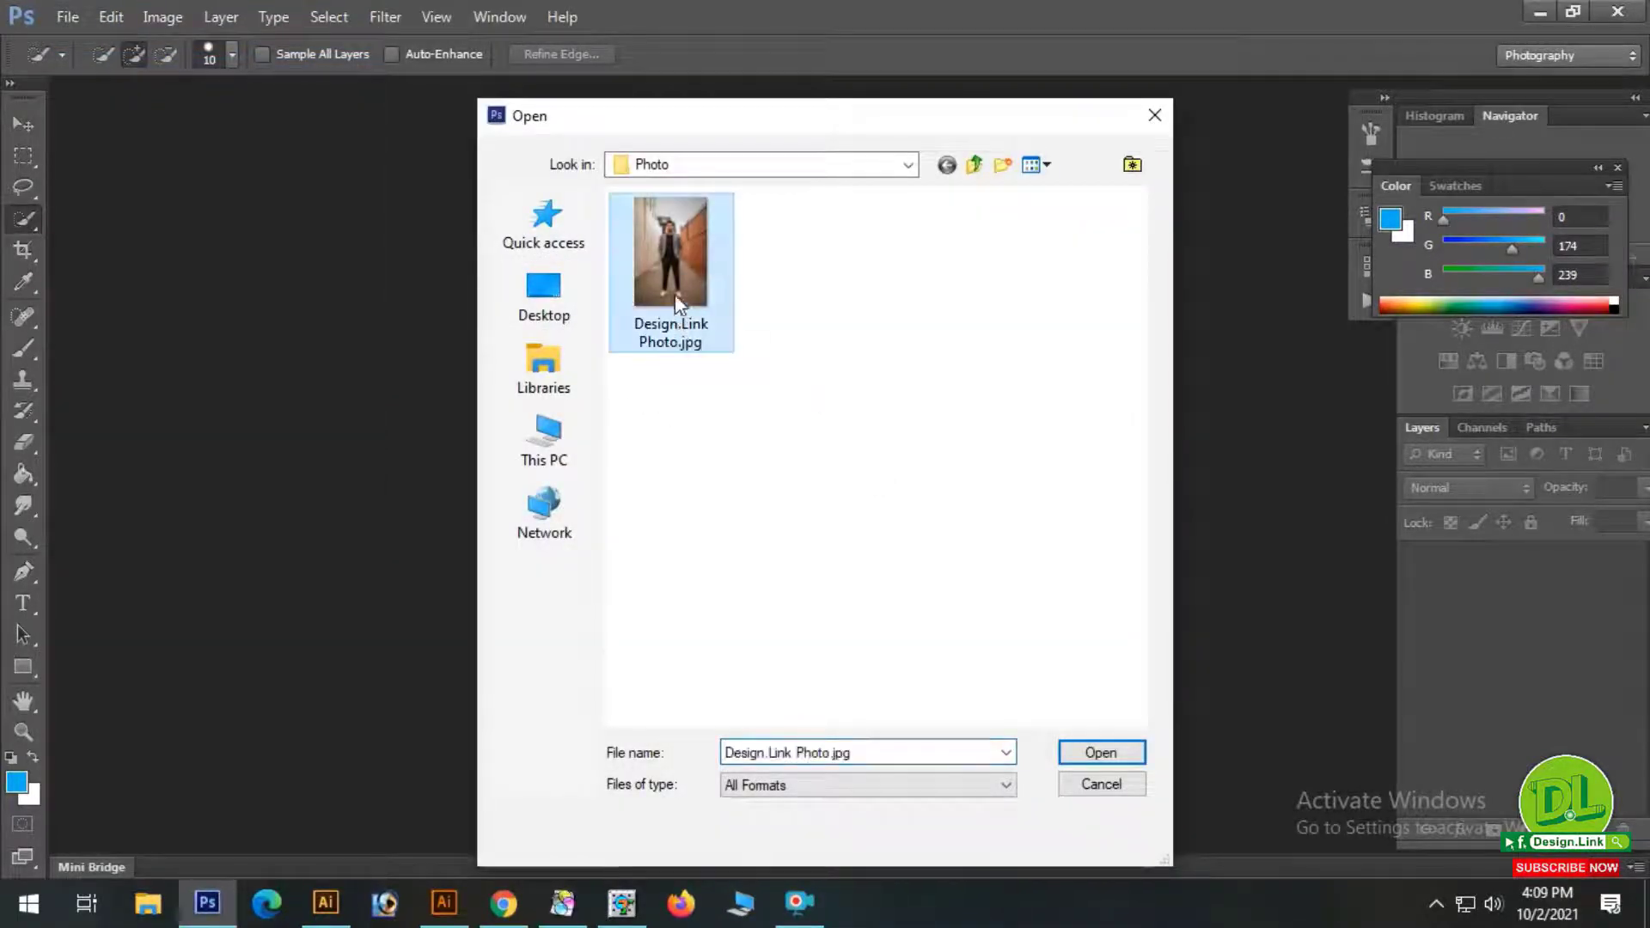
{"action": "left_click", "coordinate": [1102, 753]}
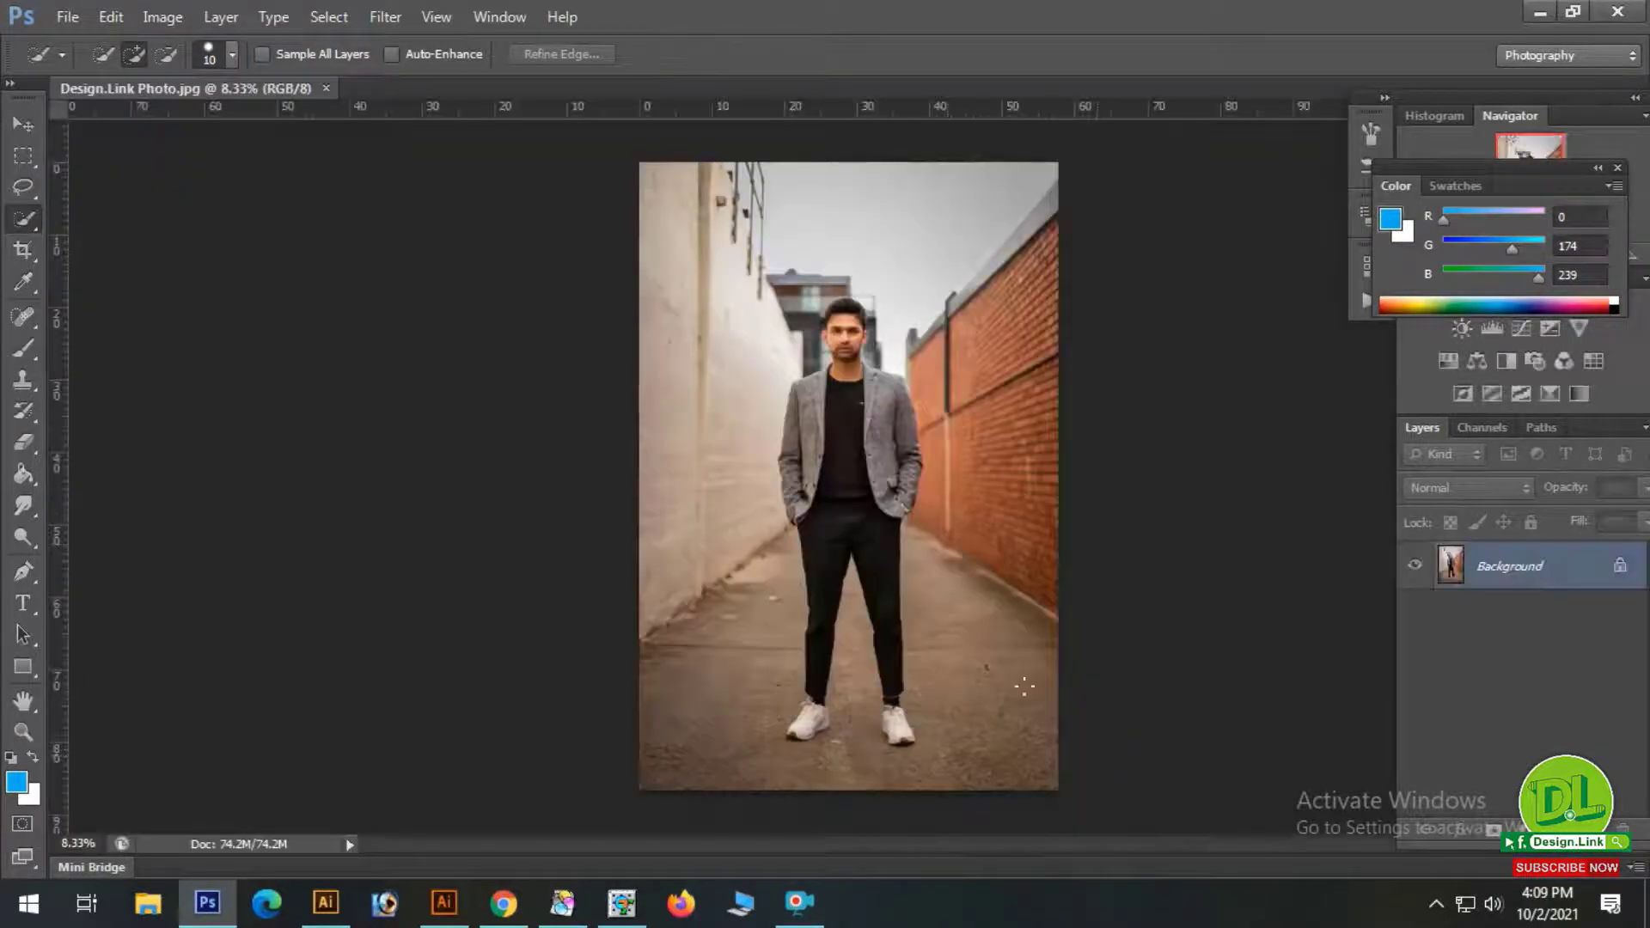
{"action": "scroll", "coordinate": [917, 442], "scroll_direction": "up", "scroll_amount": 2}
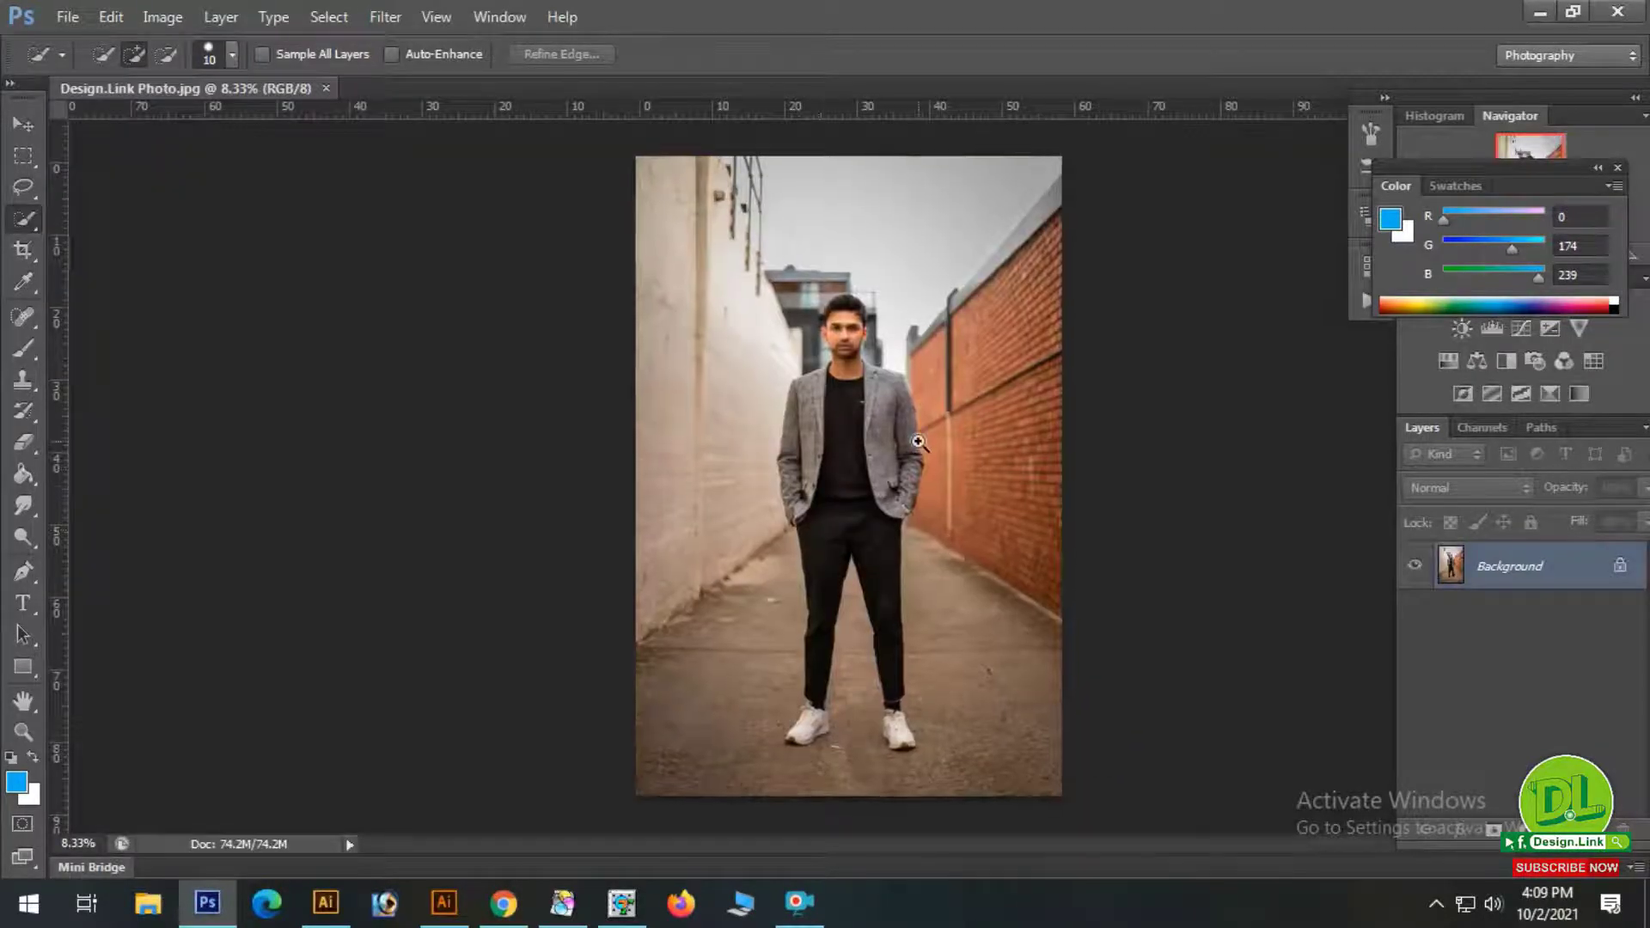
{"action": "left_click_drag", "start_coordinate": [835, 383], "coordinate": [794, 481]}
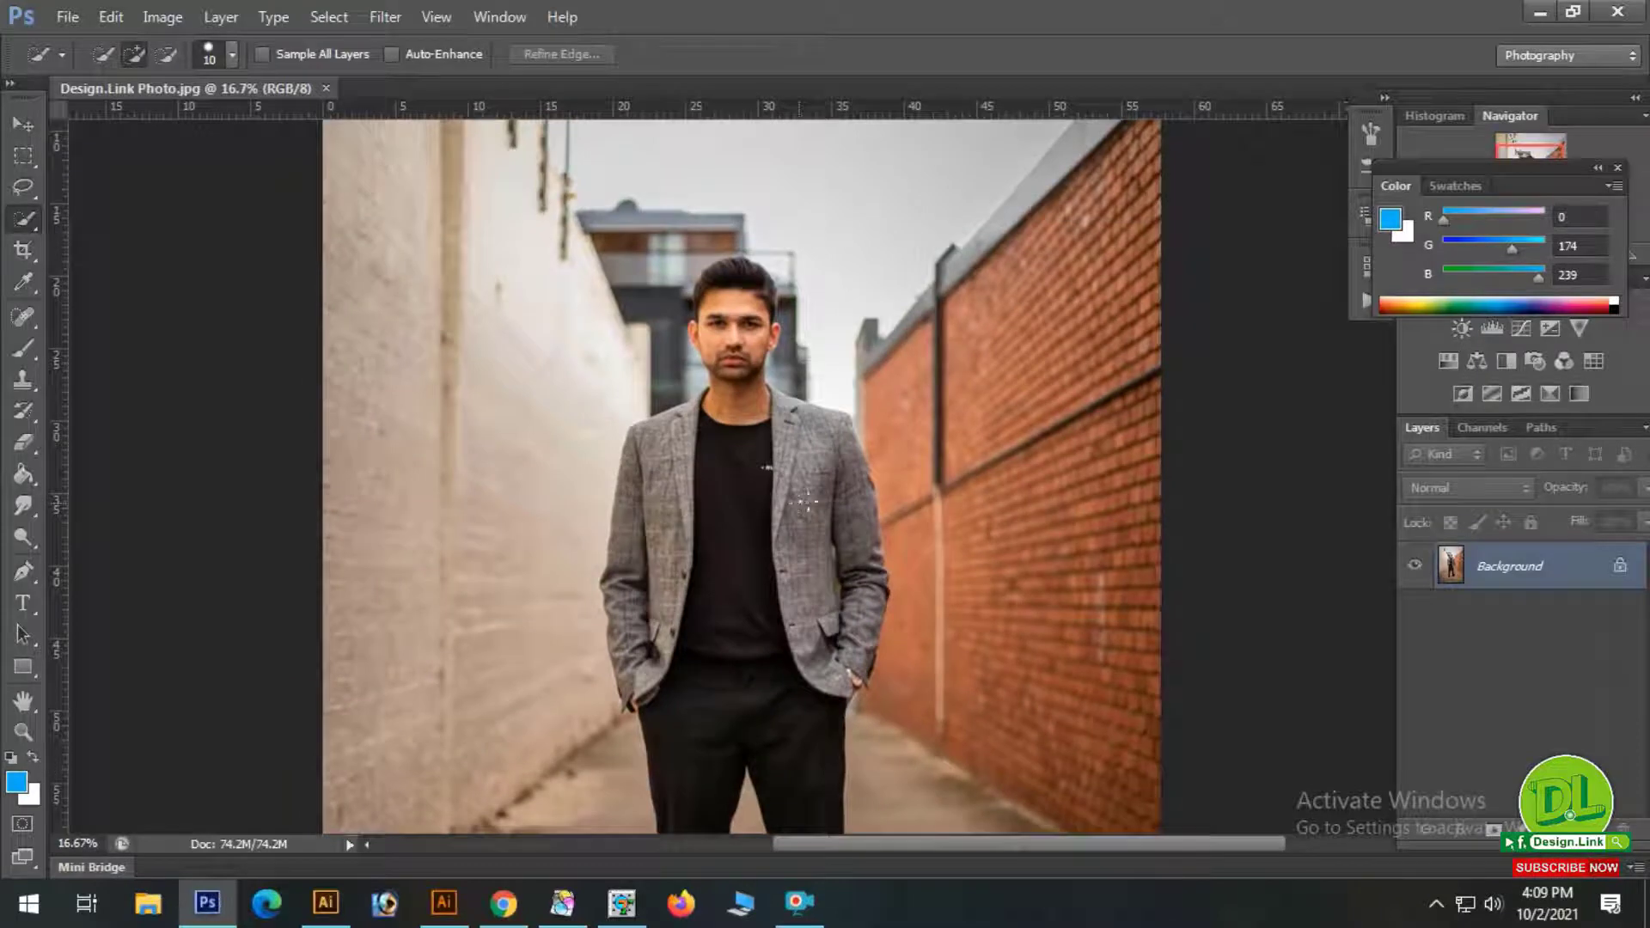
{"action": "left_click", "coordinate": [26, 572]}
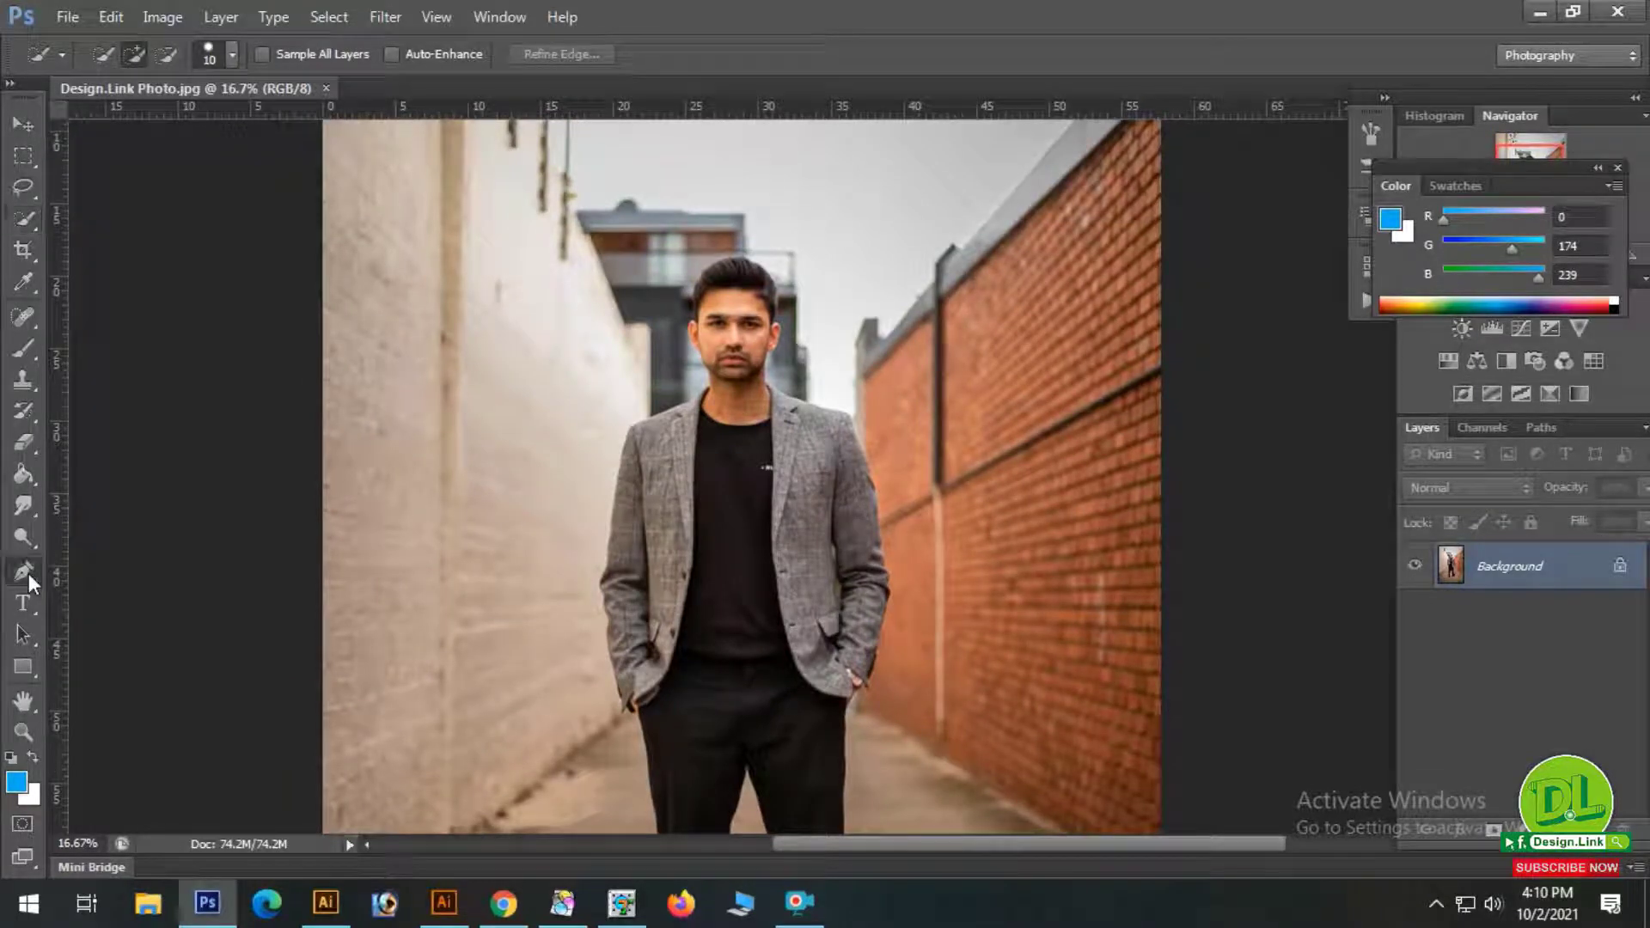
{"action": "left_click", "coordinate": [607, 532]}
{"action": "left_click", "coordinate": [615, 476]}
{"action": "left_click", "coordinate": [623, 447]}
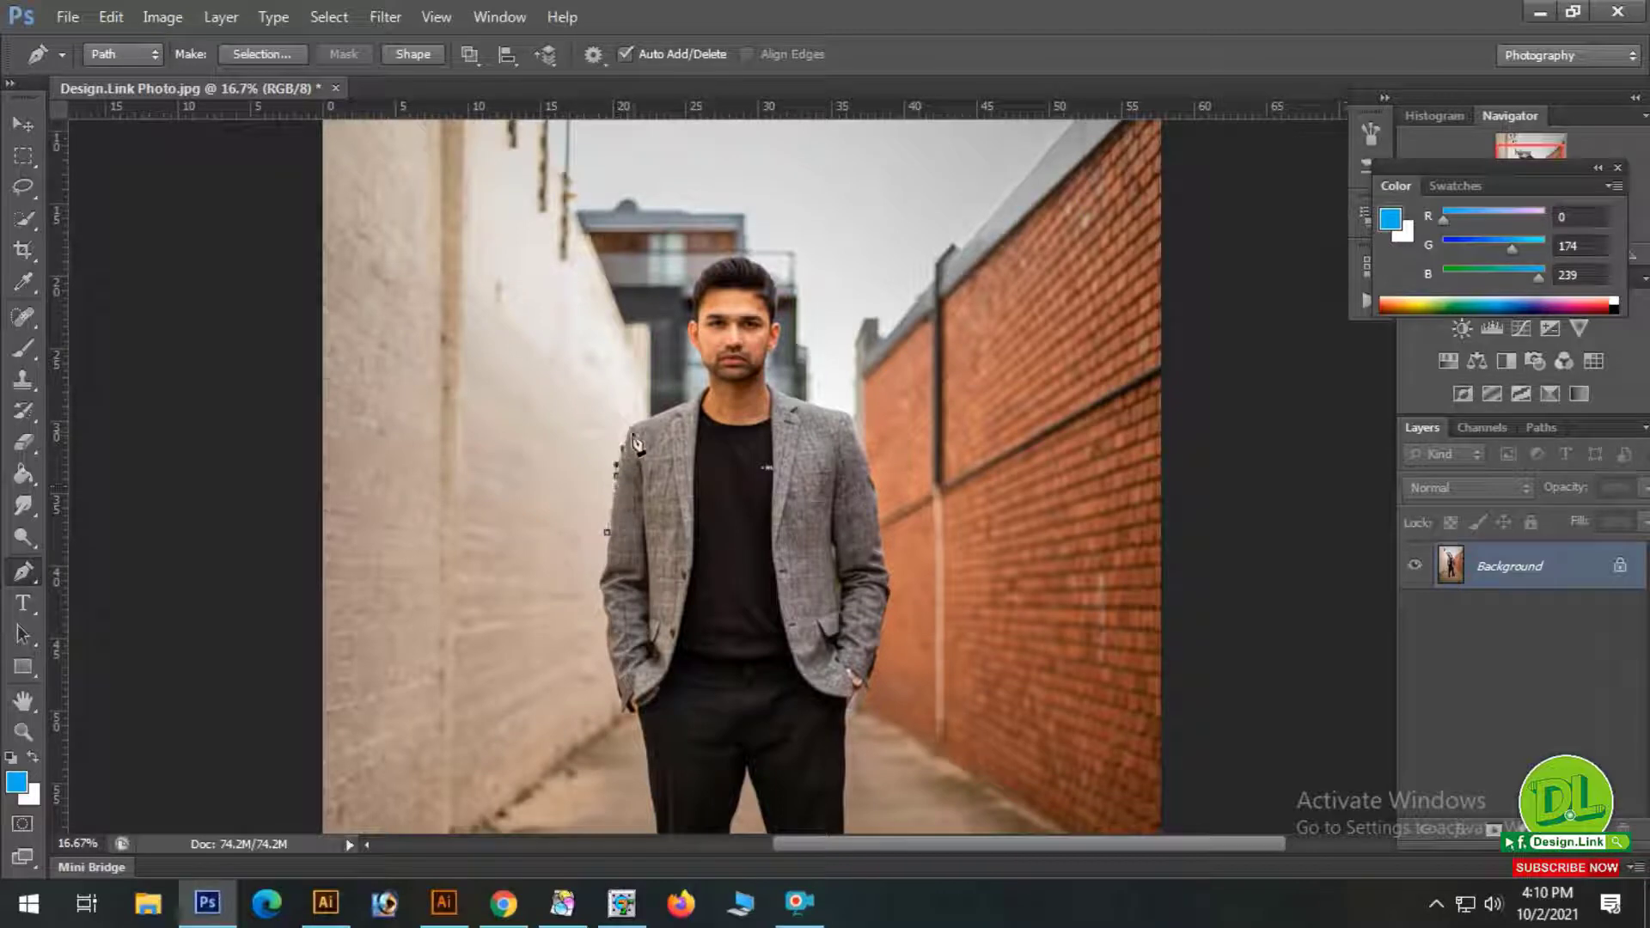
{"action": "left_click", "coordinate": [636, 425]}
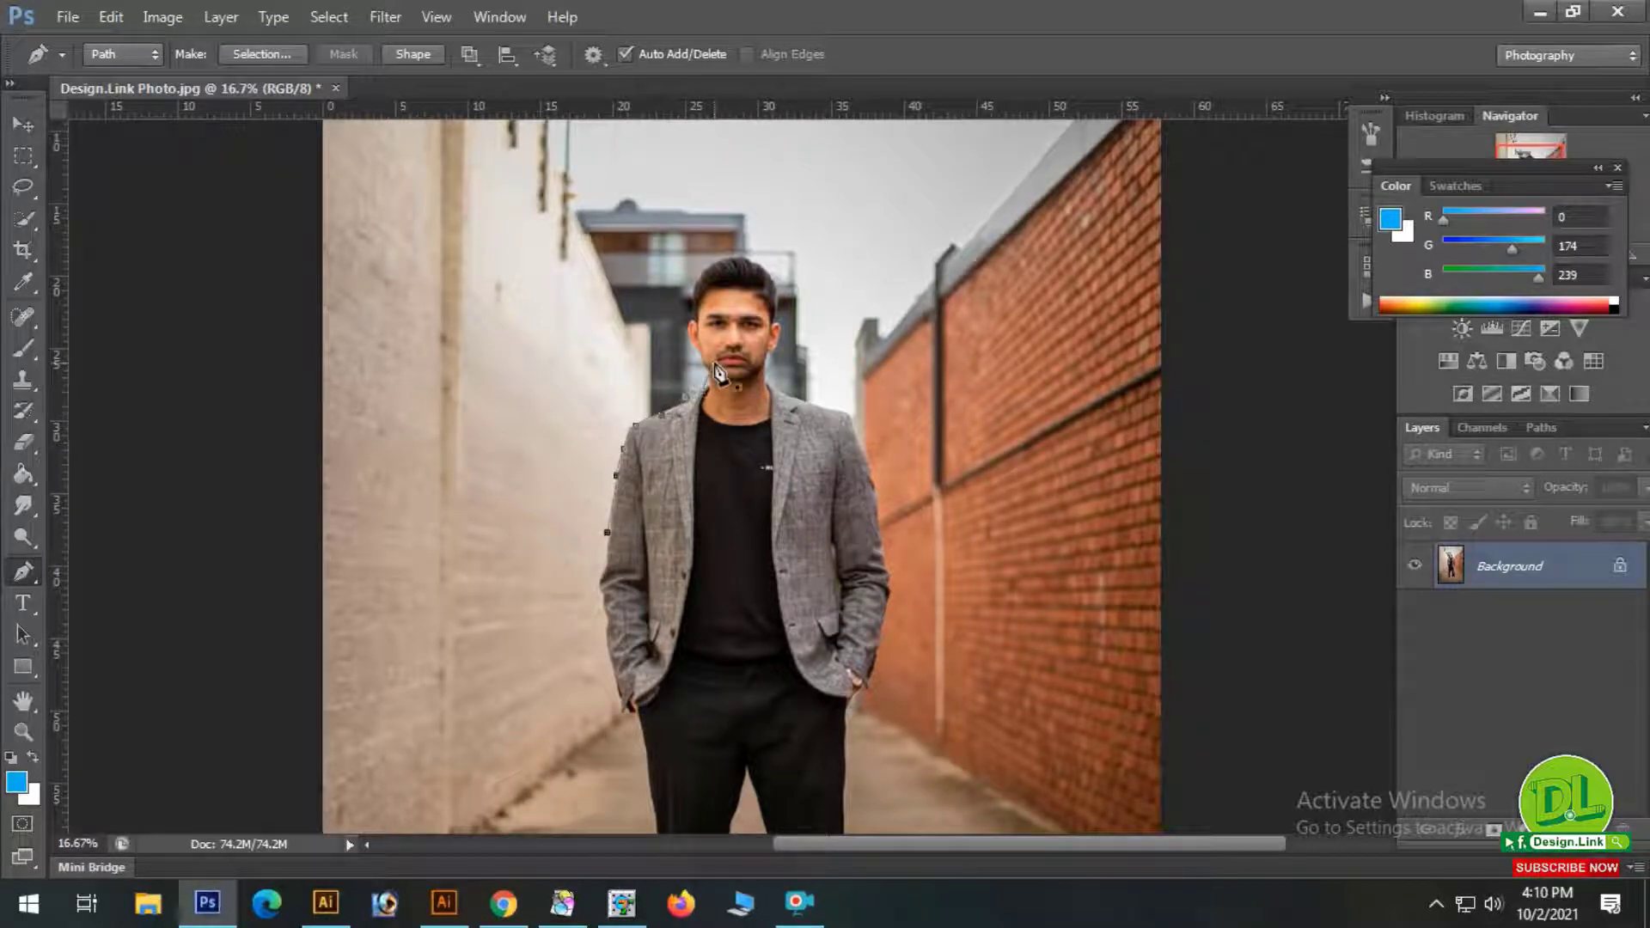
{"action": "key", "text": "Delete"}
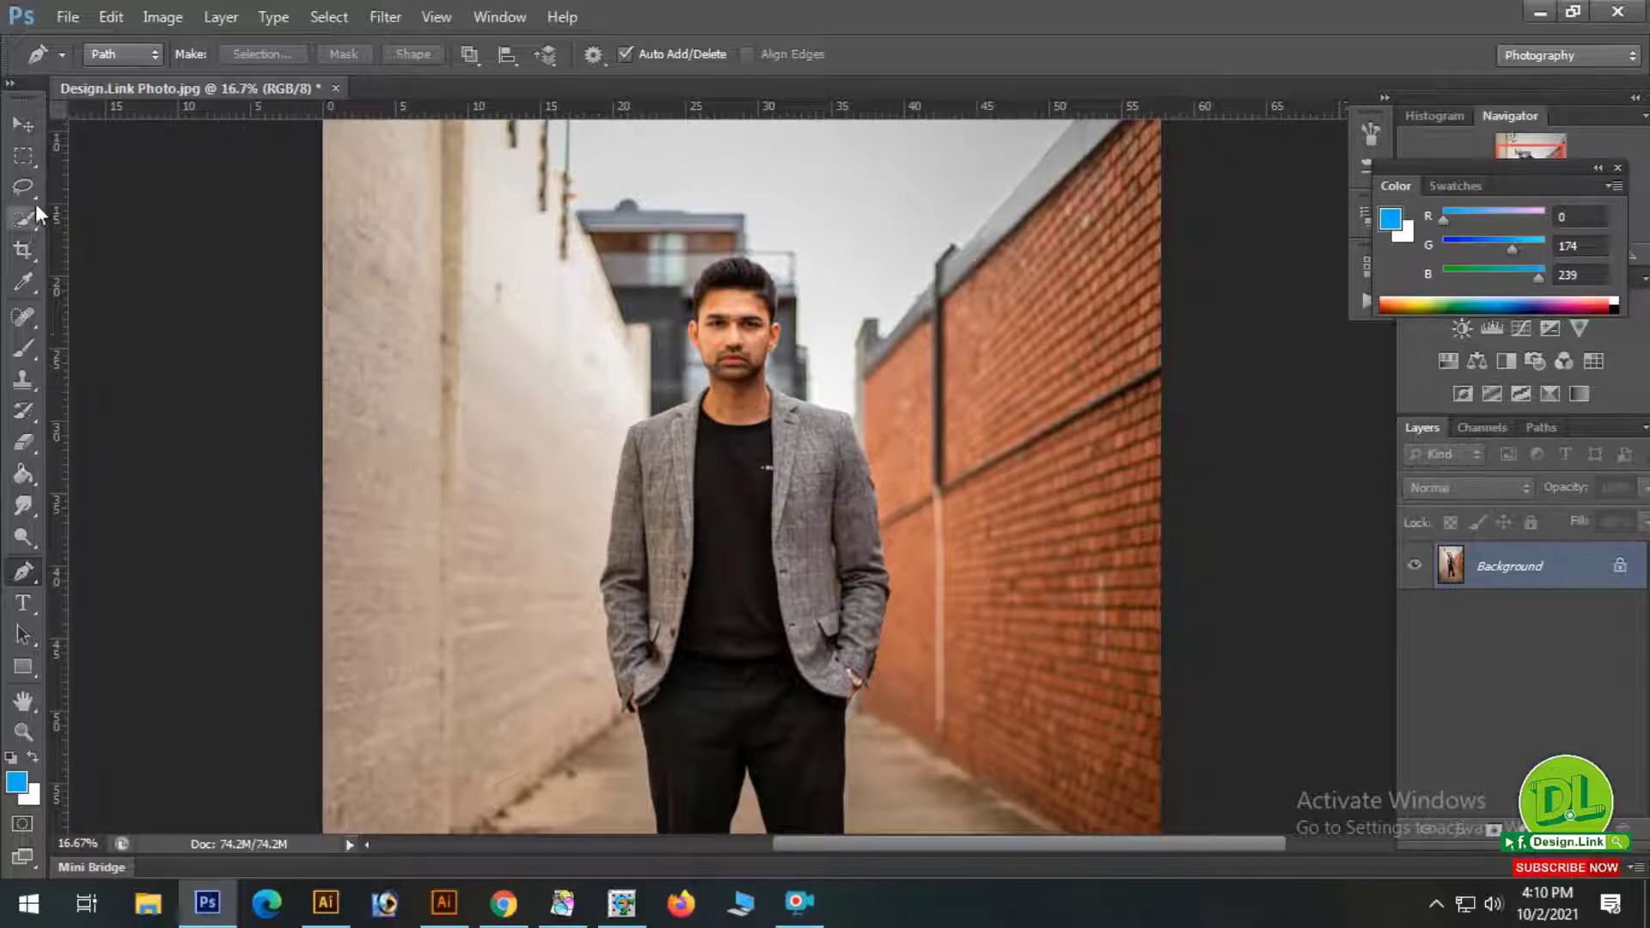
Start a Quick Selection of the dark background beside the man's face, from the jaw up past the ear on the image's left side.
{"action": "left_click", "coordinate": [23, 159]}
{"action": "left_click", "coordinate": [477, 419], "text": "ctrl"}
{"action": "left_click", "coordinate": [477, 419], "text": "ctrl"}
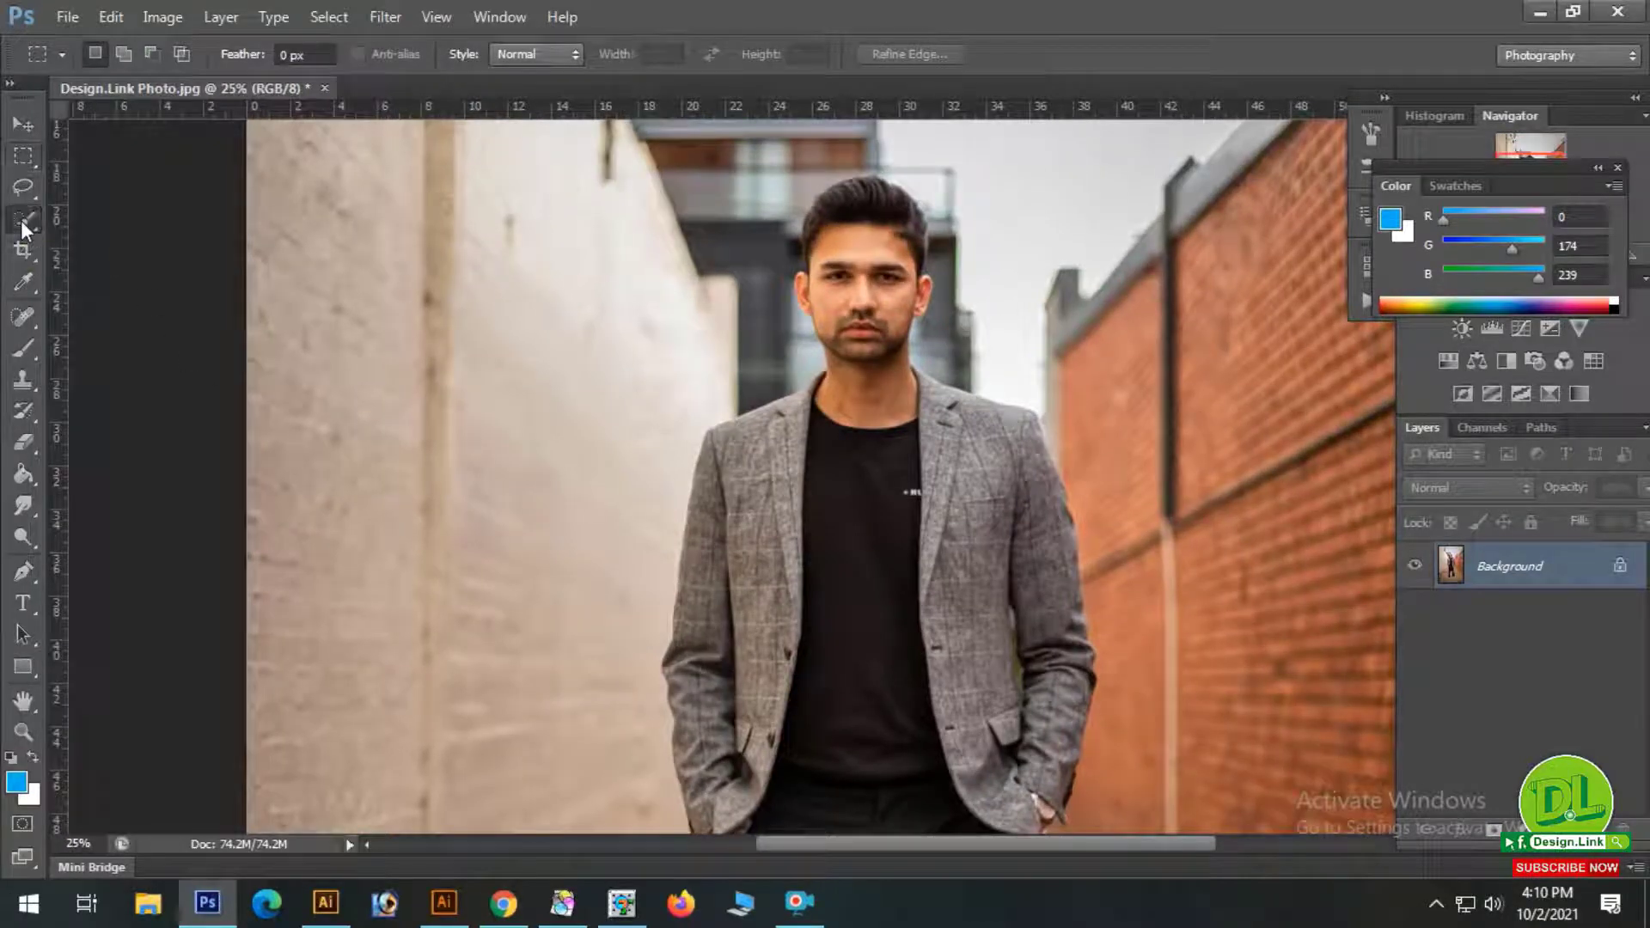
{"action": "left_click", "coordinate": [21, 220]}
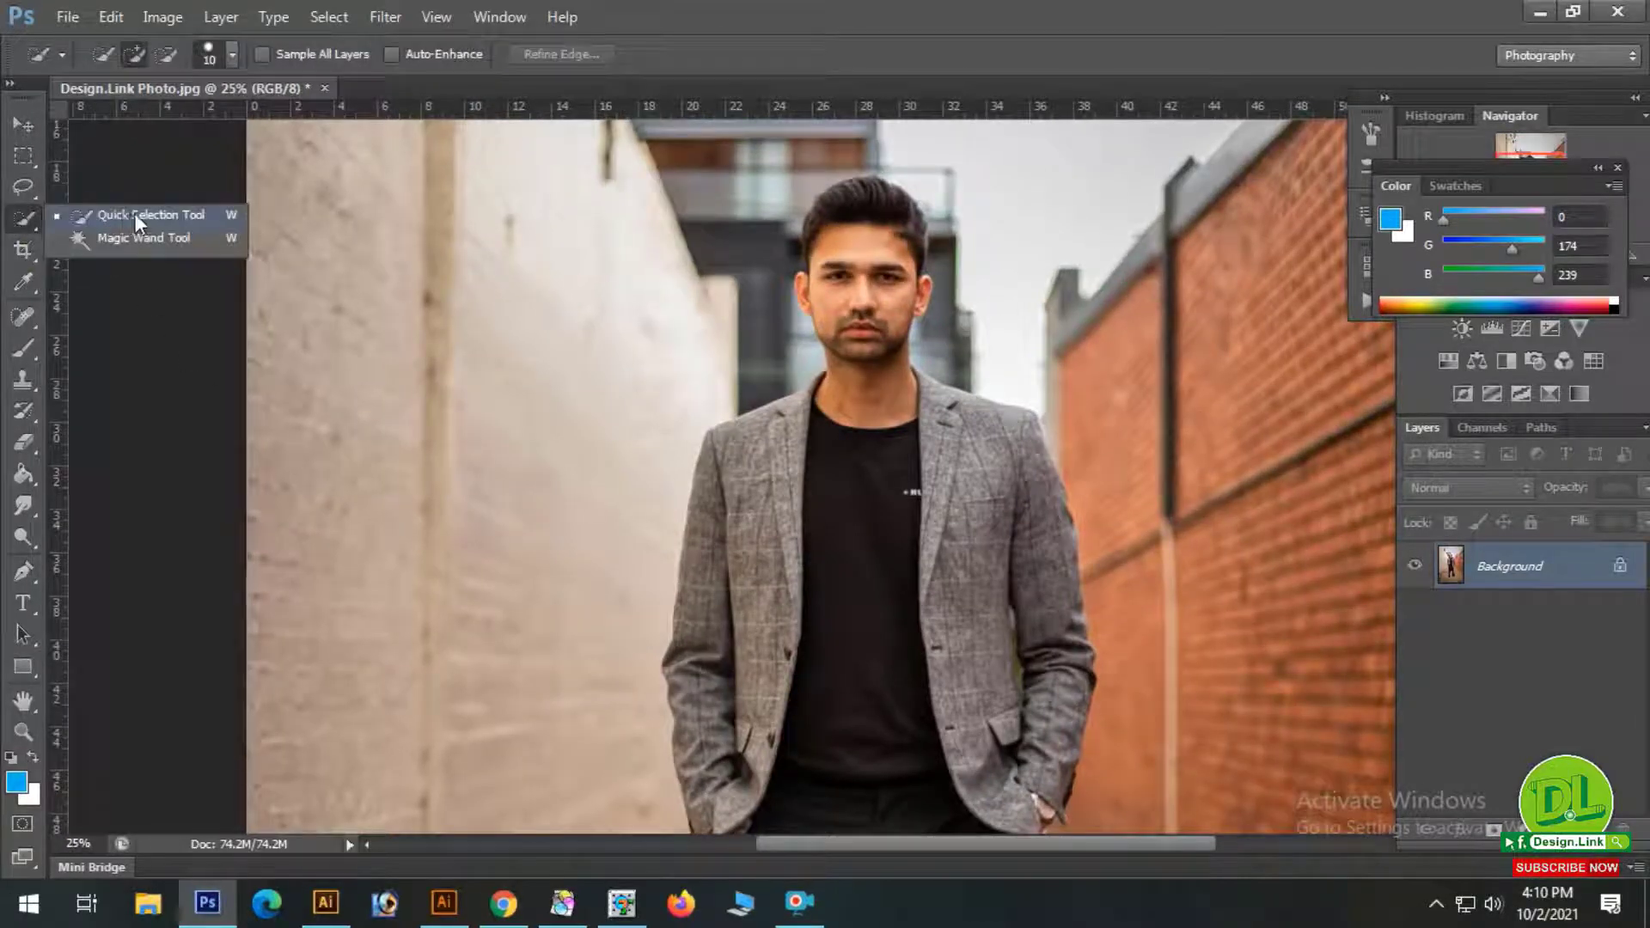
{"action": "left_click", "coordinate": [24, 219]}
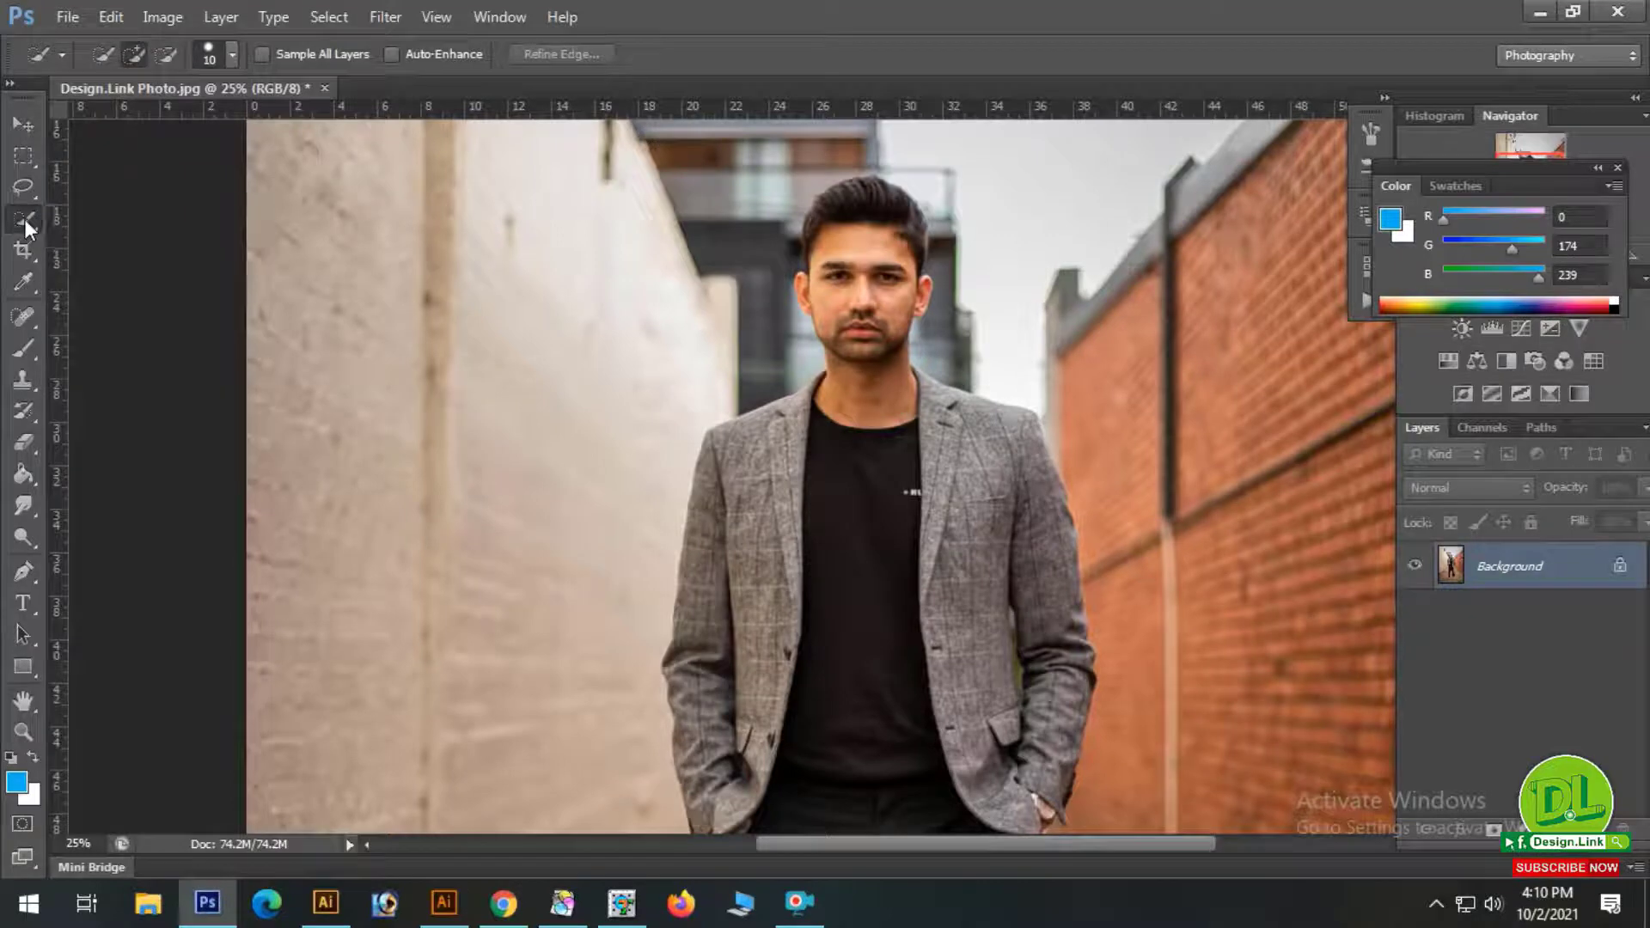
{"action": "key", "text": "space"}
{"action": "mouse_move", "coordinate": [858, 541]}
{"action": "left_mouse_down"}
{"action": "mouse_move", "coordinate": [807, 423]}
{"action": "mouse_move", "coordinate": [816, 404]}
{"action": "mouse_move", "coordinate": [808, 521]}
{"action": "left_mouse_up"}
{"action": "key", "text": "ctrl+plus"}
{"action": "key", "text": "ctrl+plus"}
{"action": "mouse_move", "coordinate": [817, 404]}
{"action": "left_mouse_down"}
{"action": "mouse_move", "coordinate": [785, 490]}
{"action": "mouse_move", "coordinate": [783, 457]}
{"action": "left_mouse_up"}
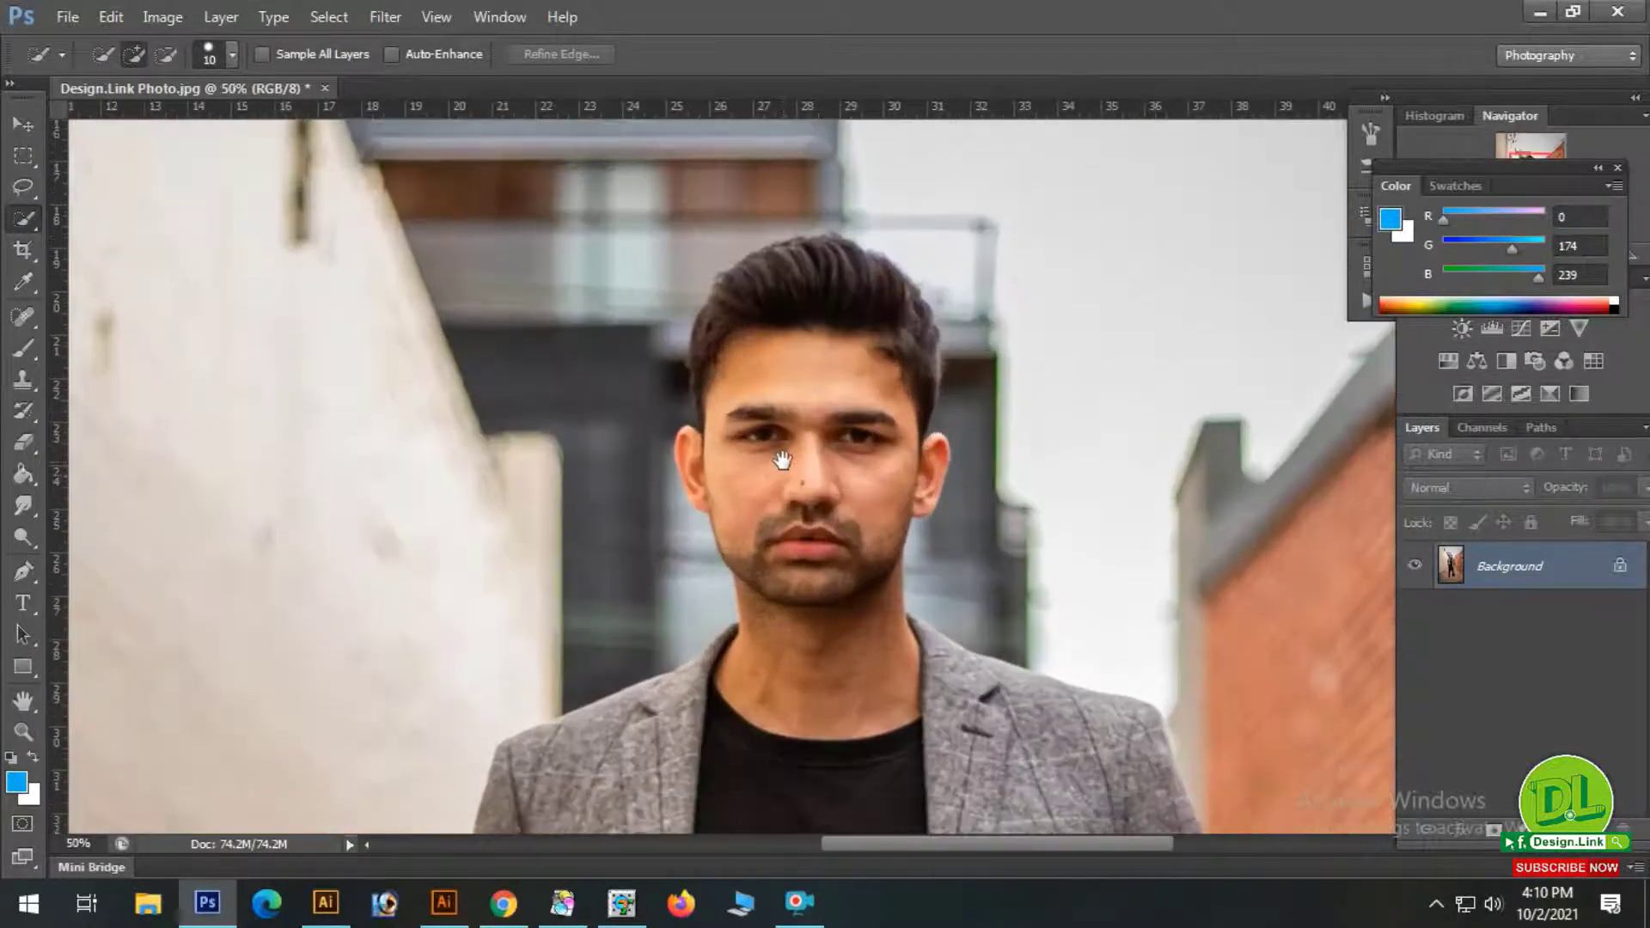
{"action": "scroll", "coordinate": [721, 606], "scroll_direction": "up", "scroll_amount": 1}
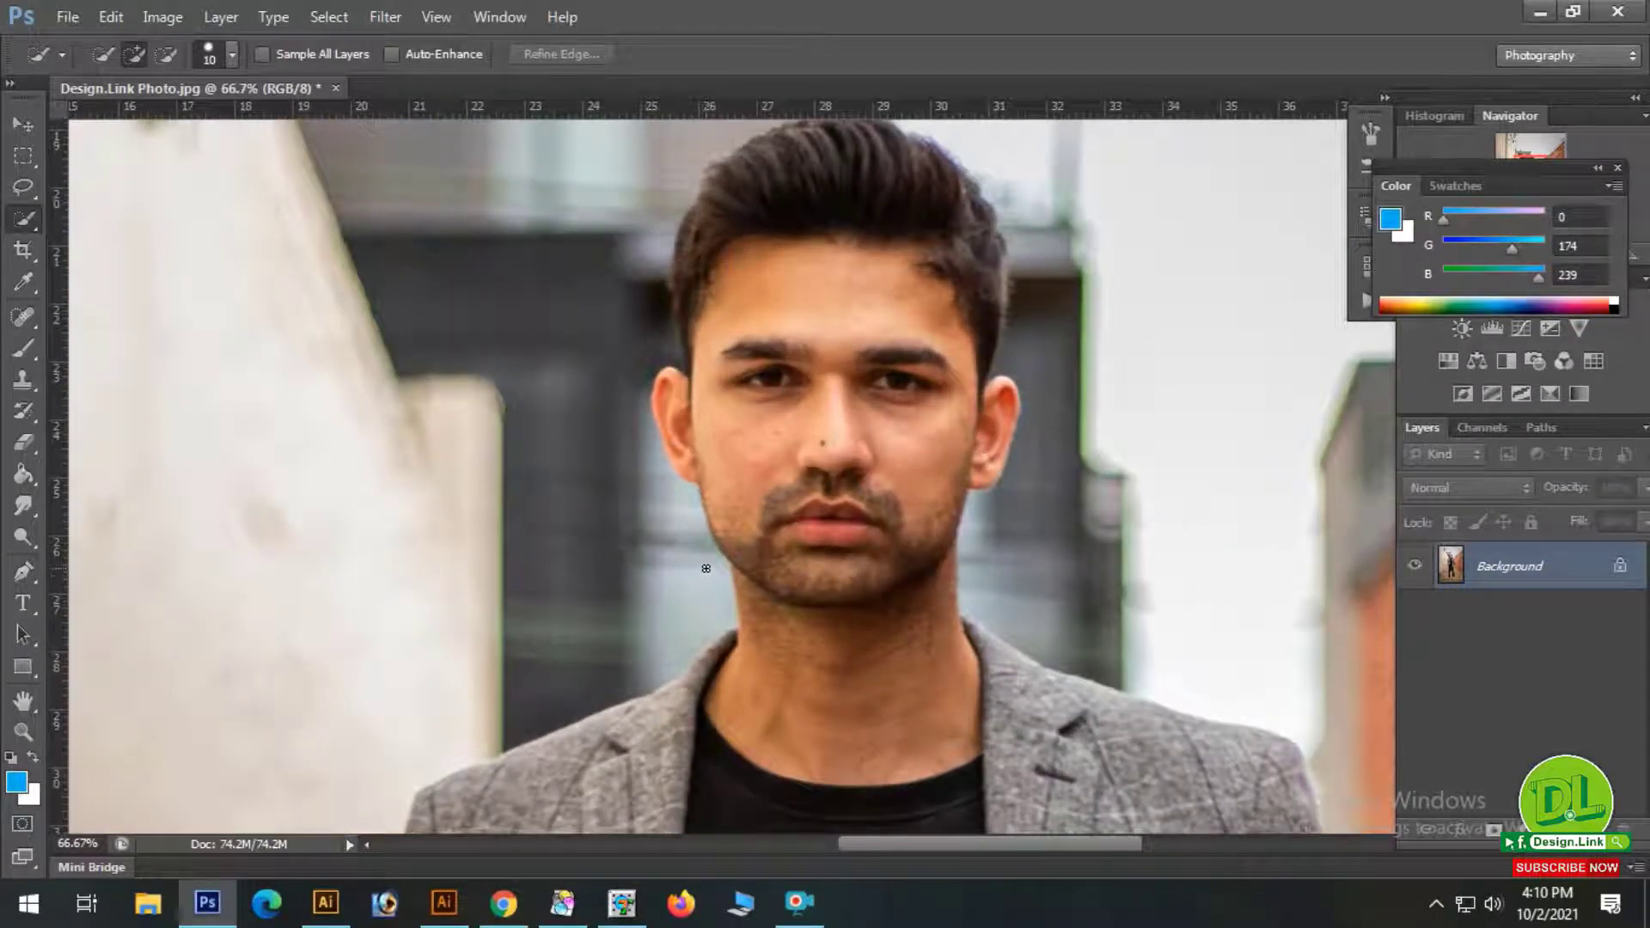
{"action": "mouse_move", "coordinate": [707, 590]}
{"action": "left_mouse_down"}
{"action": "mouse_move", "coordinate": [711, 604]}
{"action": "mouse_move", "coordinate": [671, 568]}
{"action": "mouse_move", "coordinate": [679, 537]}
{"action": "mouse_move", "coordinate": [643, 440]}
{"action": "mouse_move", "coordinate": [645, 507]}
{"action": "mouse_move", "coordinate": [625, 378]}
{"action": "mouse_move", "coordinate": [654, 305]}
{"action": "mouse_move", "coordinate": [632, 251]}
{"action": "left_mouse_up"}
Extend the background selection up around the top of the man's hair and into the bright area on the other side.
{"action": "left_click", "coordinate": [807, 336], "text": "ctrl"}
{"action": "left_click_drag", "start_coordinate": [807, 335], "coordinate": [779, 559]}
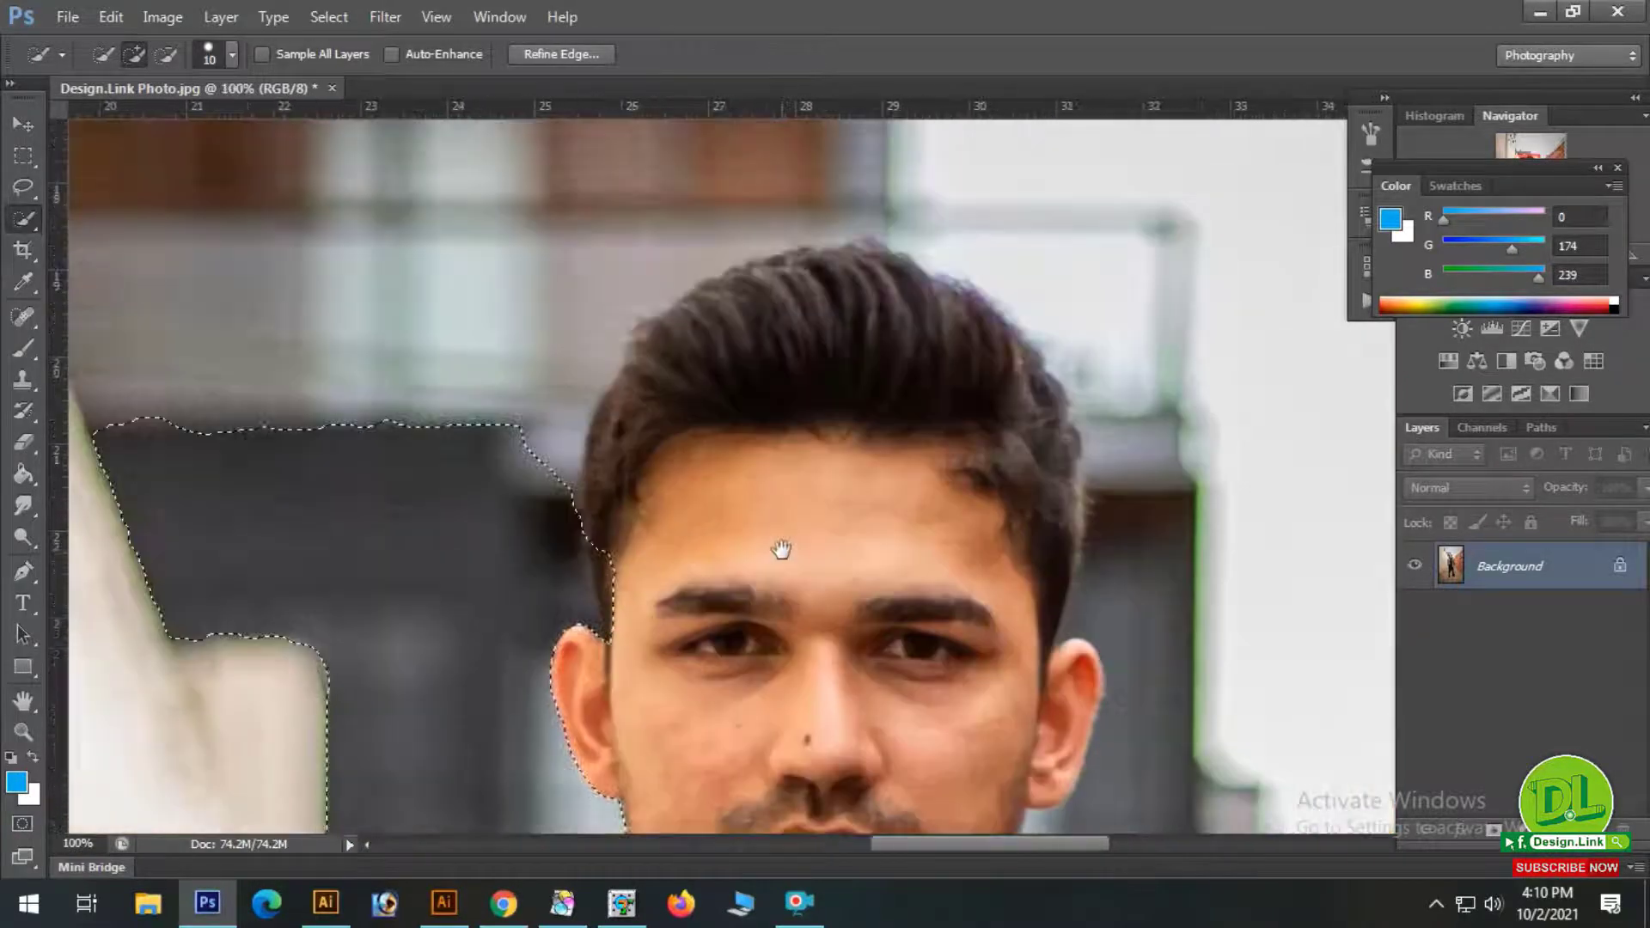
{"action": "mouse_move", "coordinate": [548, 487]}
{"action": "left_mouse_down"}
{"action": "mouse_move", "coordinate": [534, 374]}
{"action": "mouse_move", "coordinate": [557, 282]}
{"action": "left_mouse_up"}
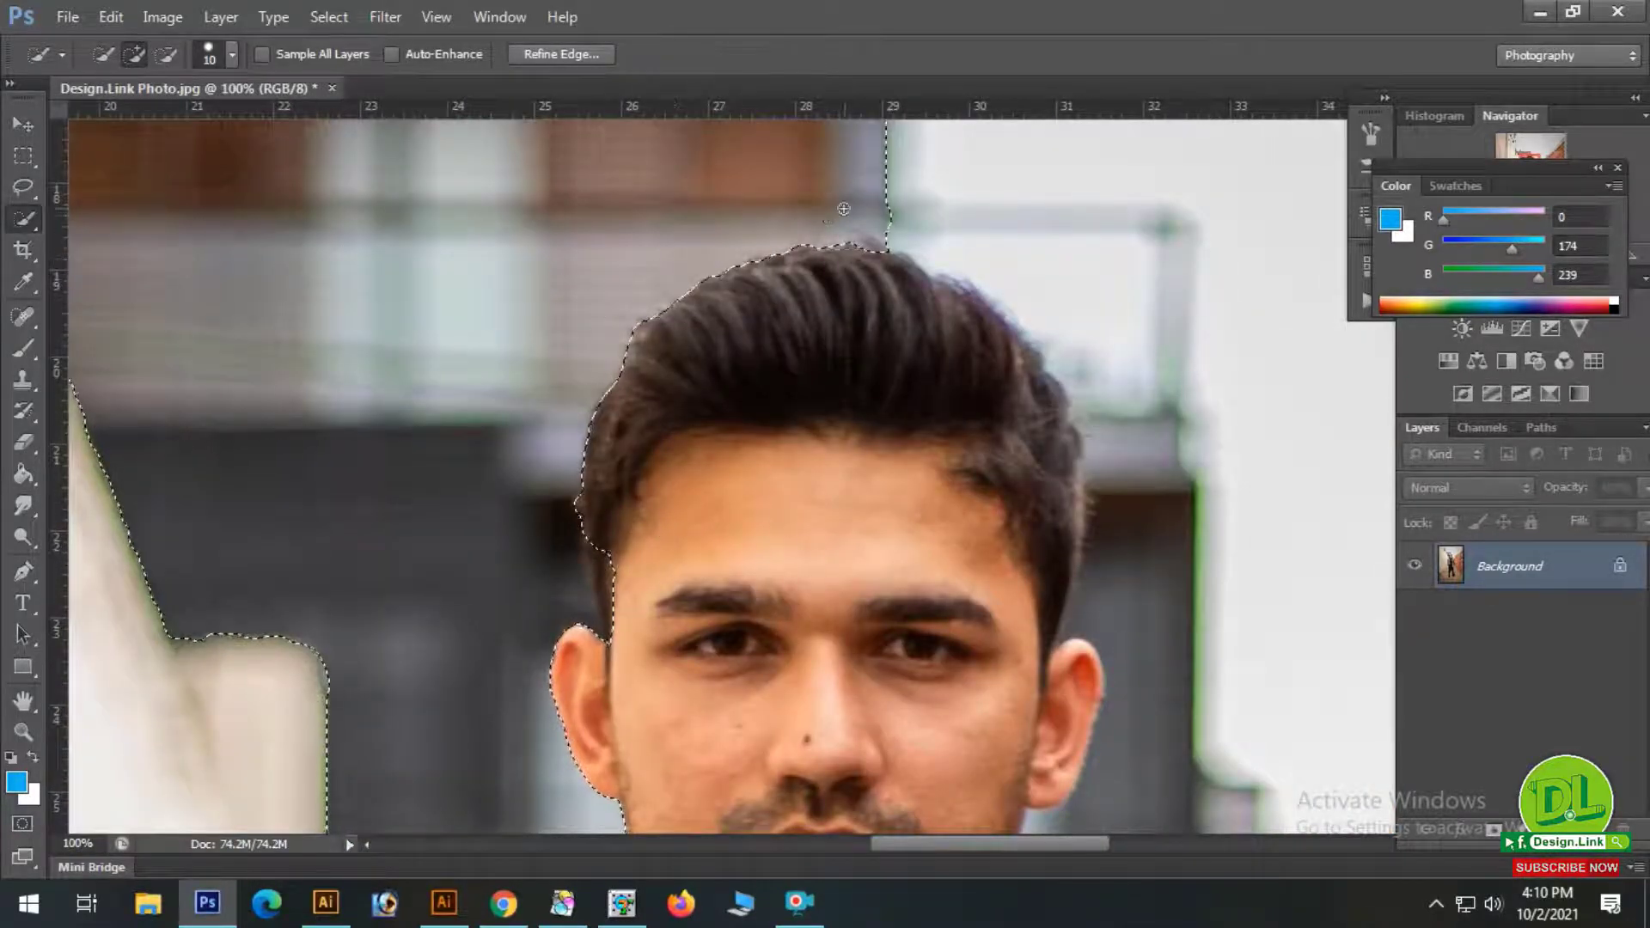
{"action": "left_click_drag", "start_coordinate": [964, 256], "coordinate": [946, 235]}
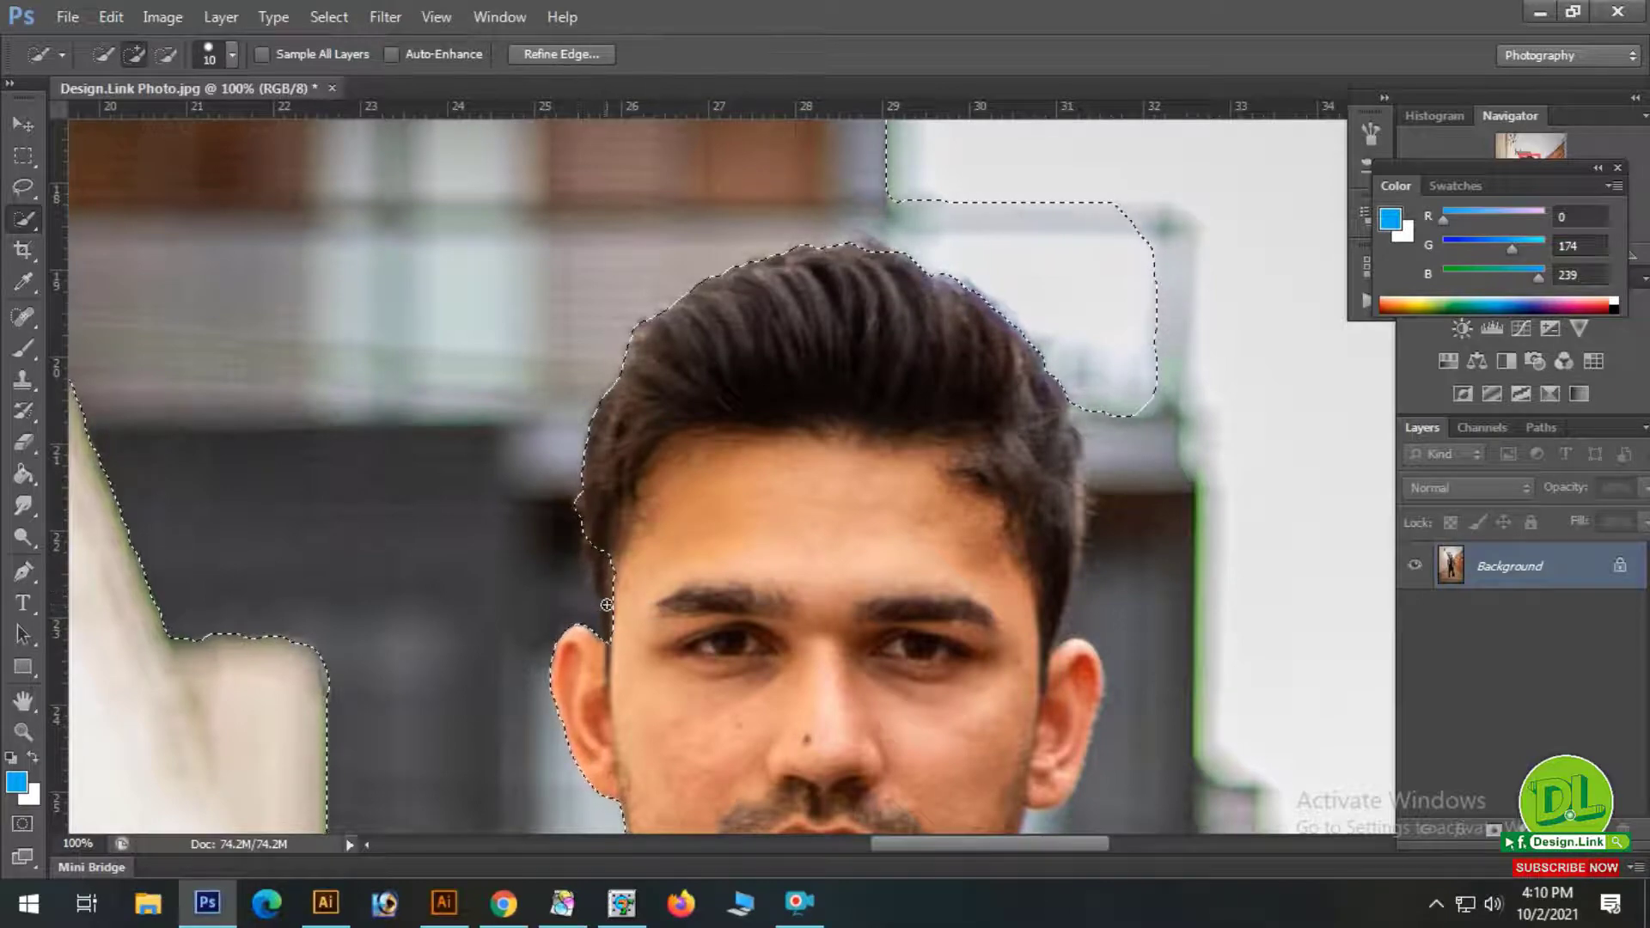
Subtract the hair strip above the ear on the image's left side from the background selection.
{"action": "key", "text": "alt"}
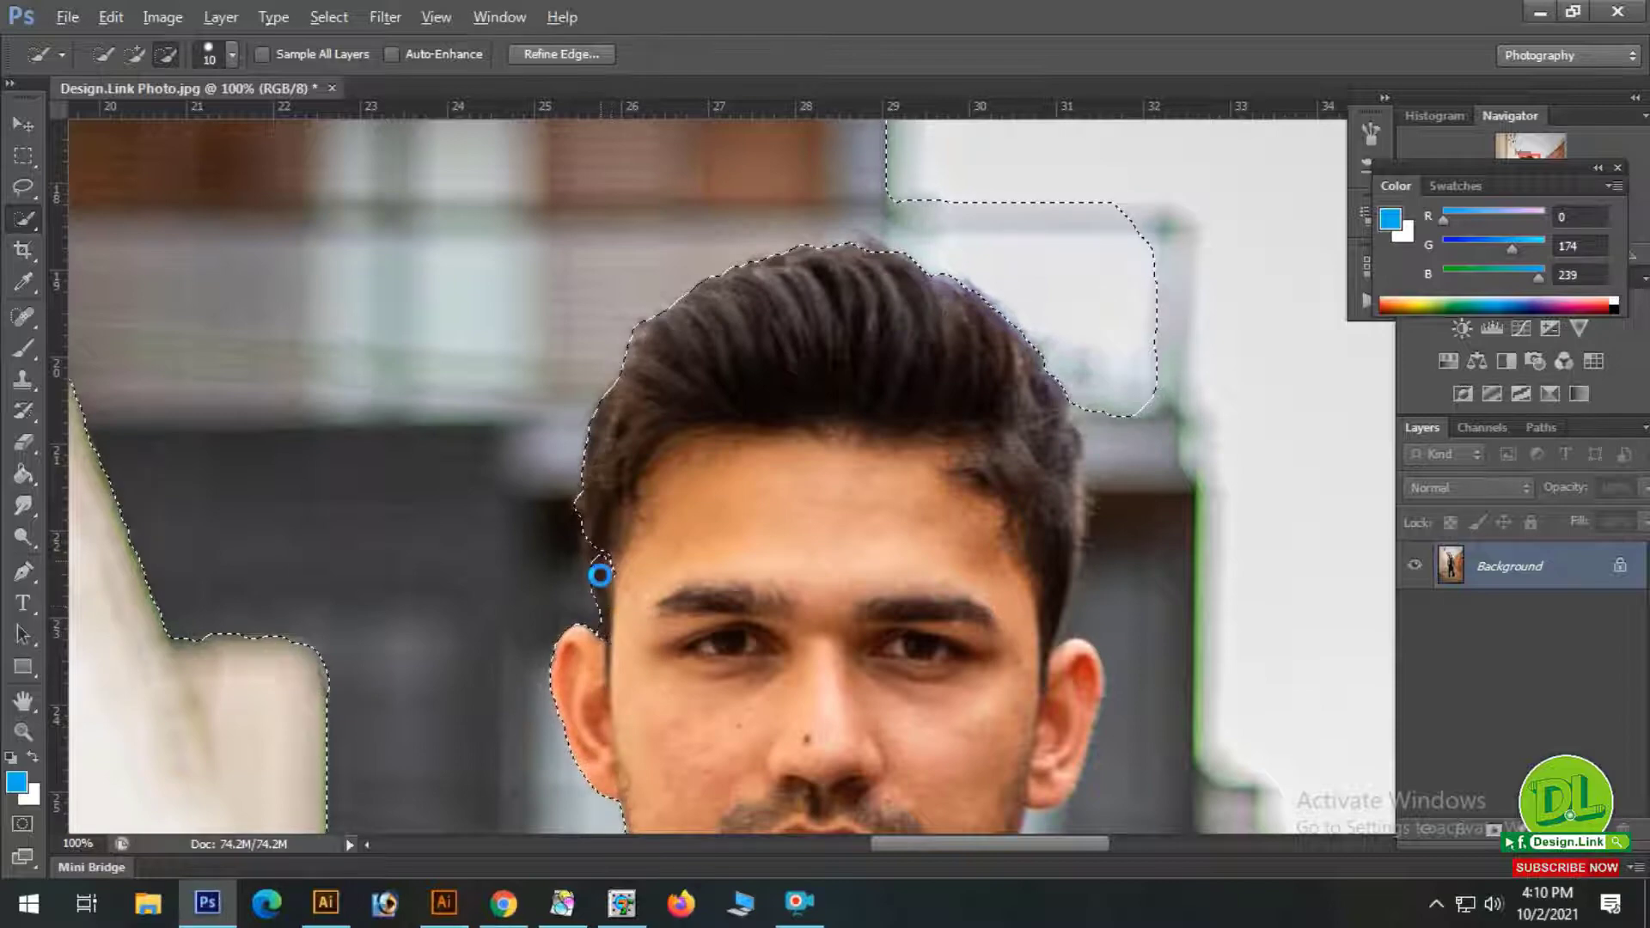
{"action": "left_click", "coordinate": [577, 522], "text": "alt"}
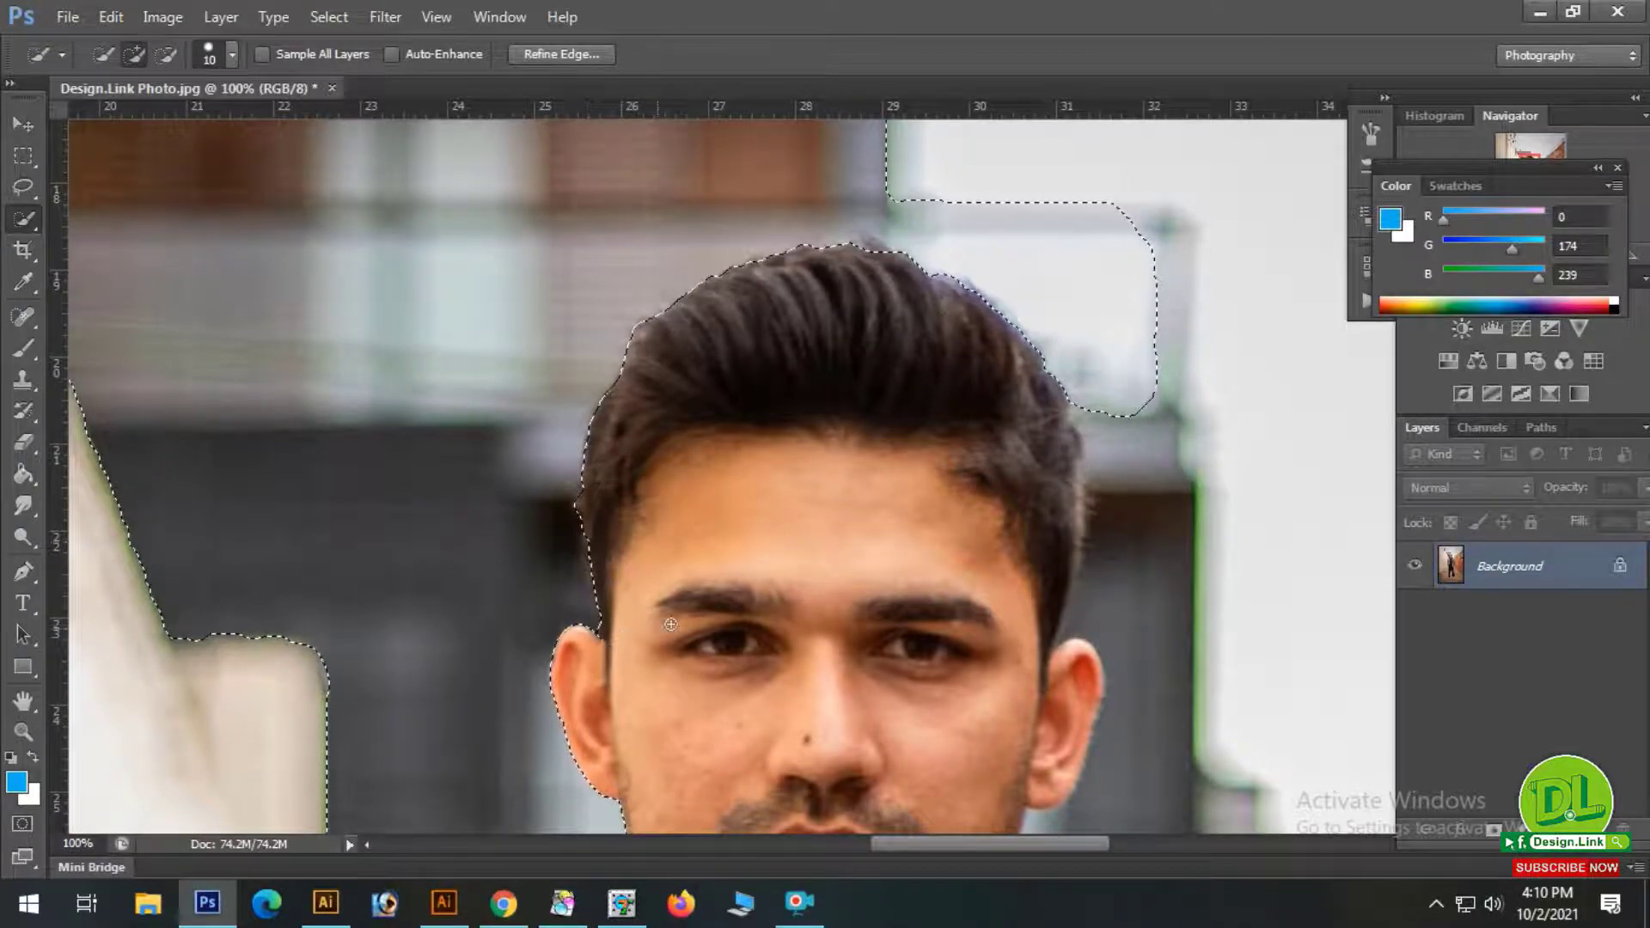
{"action": "key", "text": "alt"}
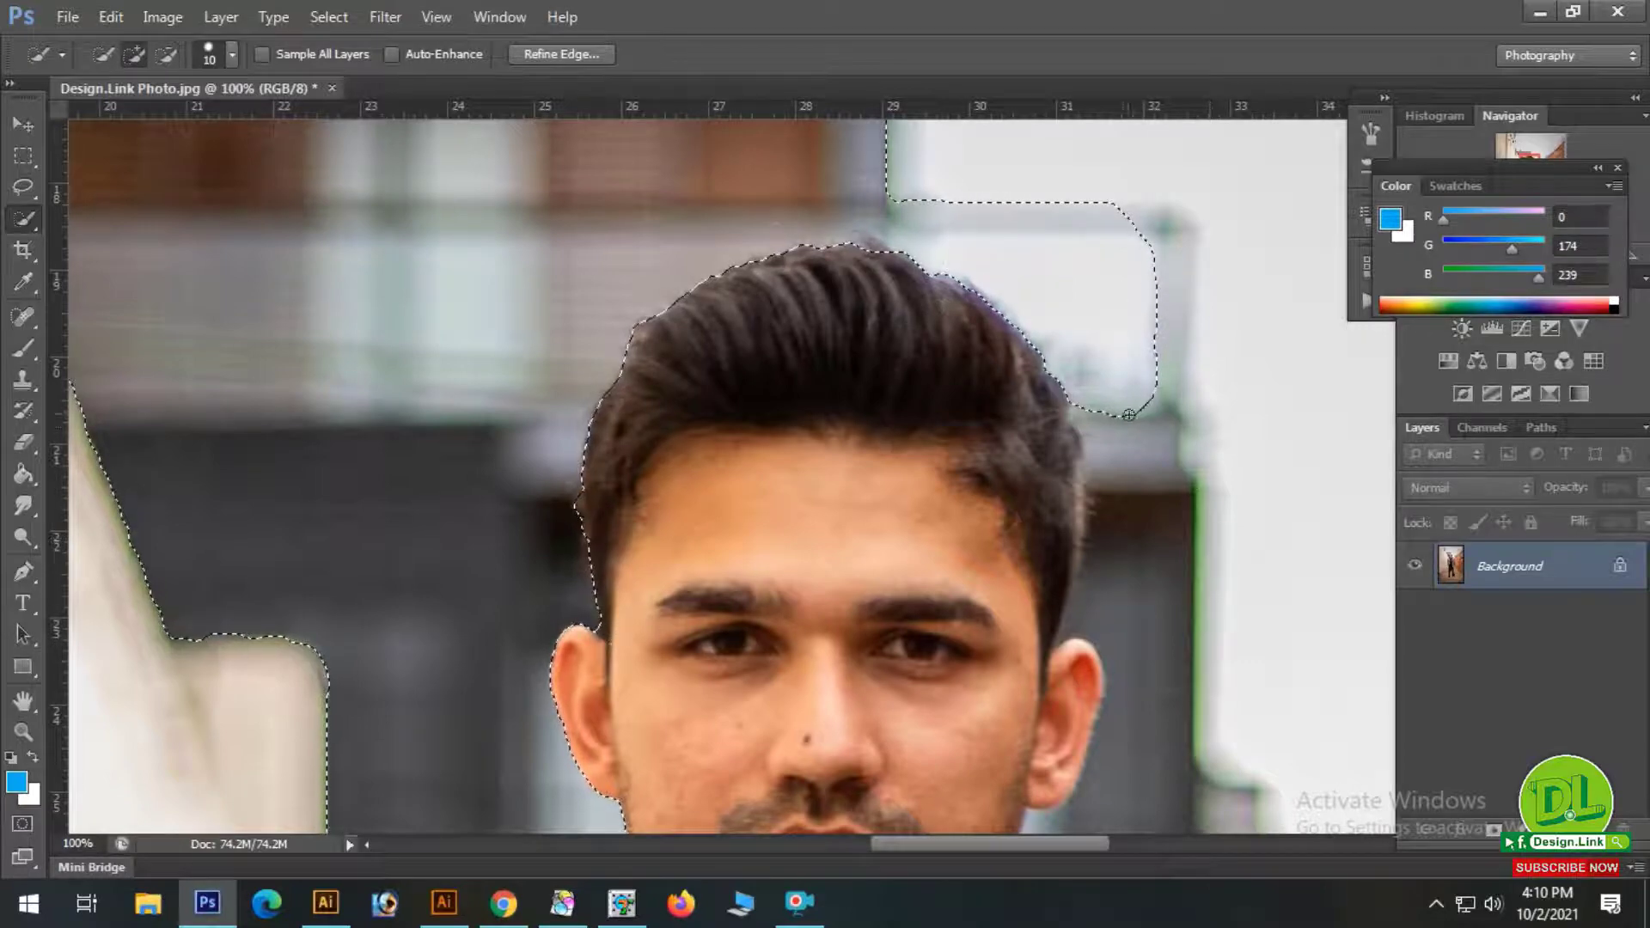
Add the background along the other side of the face, neck and shoulder to the selection.
{"action": "mouse_move", "coordinate": [1086, 564]}
{"action": "left_mouse_down"}
{"action": "mouse_move", "coordinate": [1131, 617]}
{"action": "mouse_move", "coordinate": [1037, 335]}
{"action": "left_mouse_up"}
{"action": "left_click_drag", "start_coordinate": [1002, 589], "coordinate": [926, 351]}
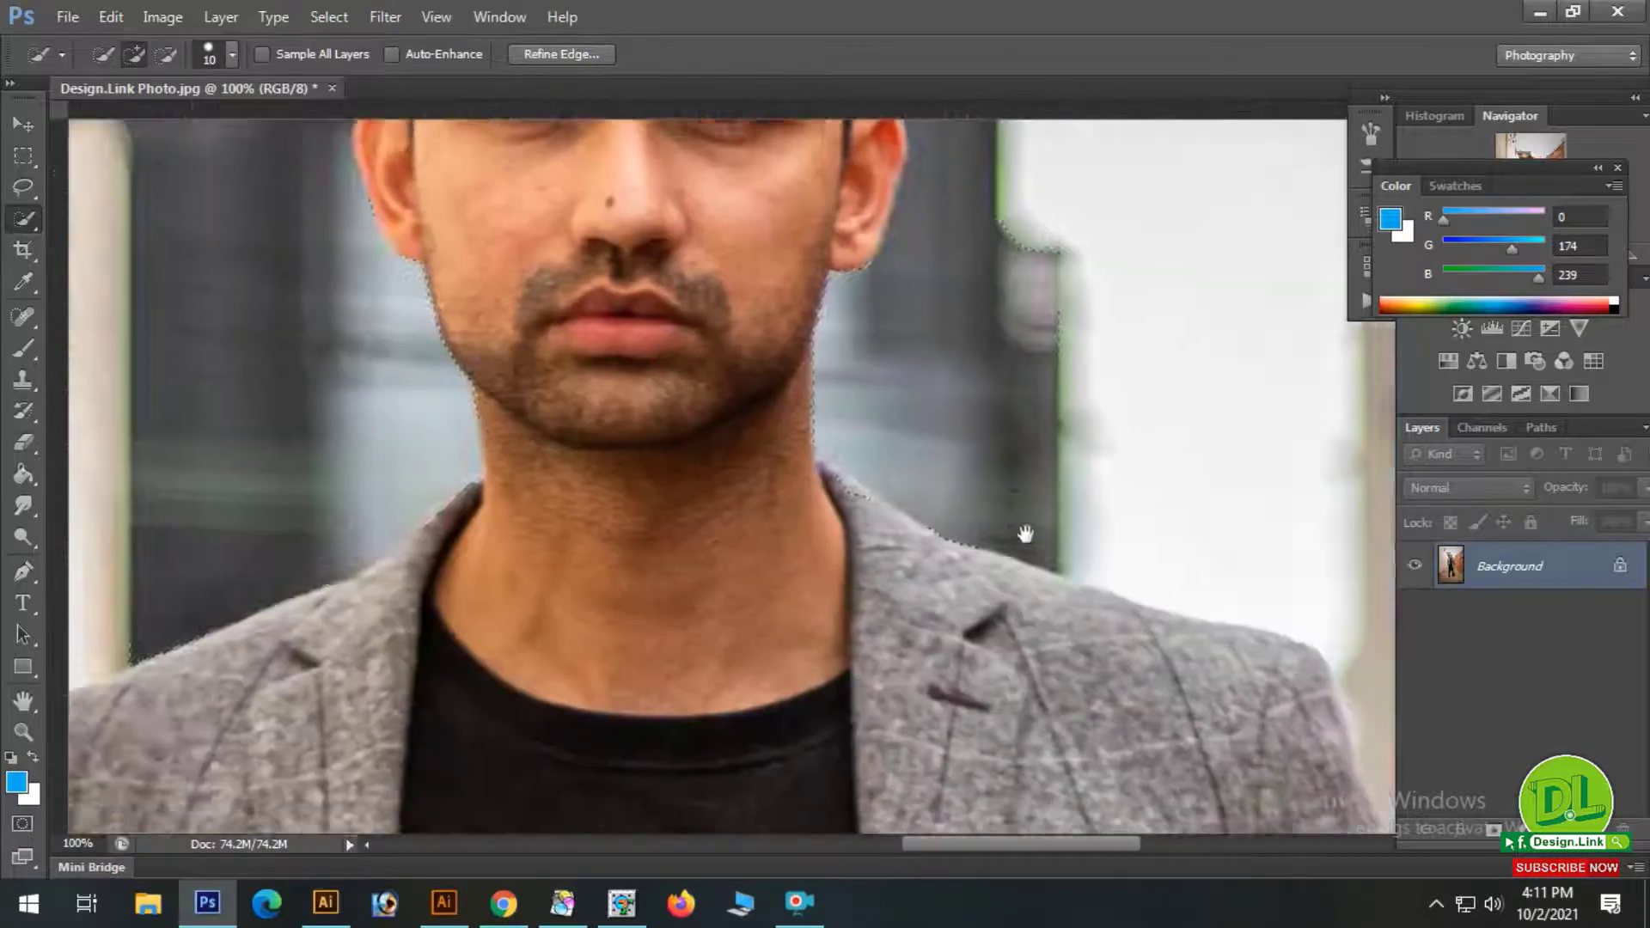
{"action": "mouse_move", "coordinate": [1074, 567]}
{"action": "left_mouse_down"}
{"action": "mouse_move", "coordinate": [884, 513]}
{"action": "mouse_move", "coordinate": [1164, 567]}
{"action": "mouse_move", "coordinate": [1227, 644]}
{"action": "mouse_move", "coordinate": [939, 533]}
{"action": "left_mouse_up"}
{"action": "scroll", "coordinate": [1229, 627], "scroll_direction": "down", "scroll_amount": 1}
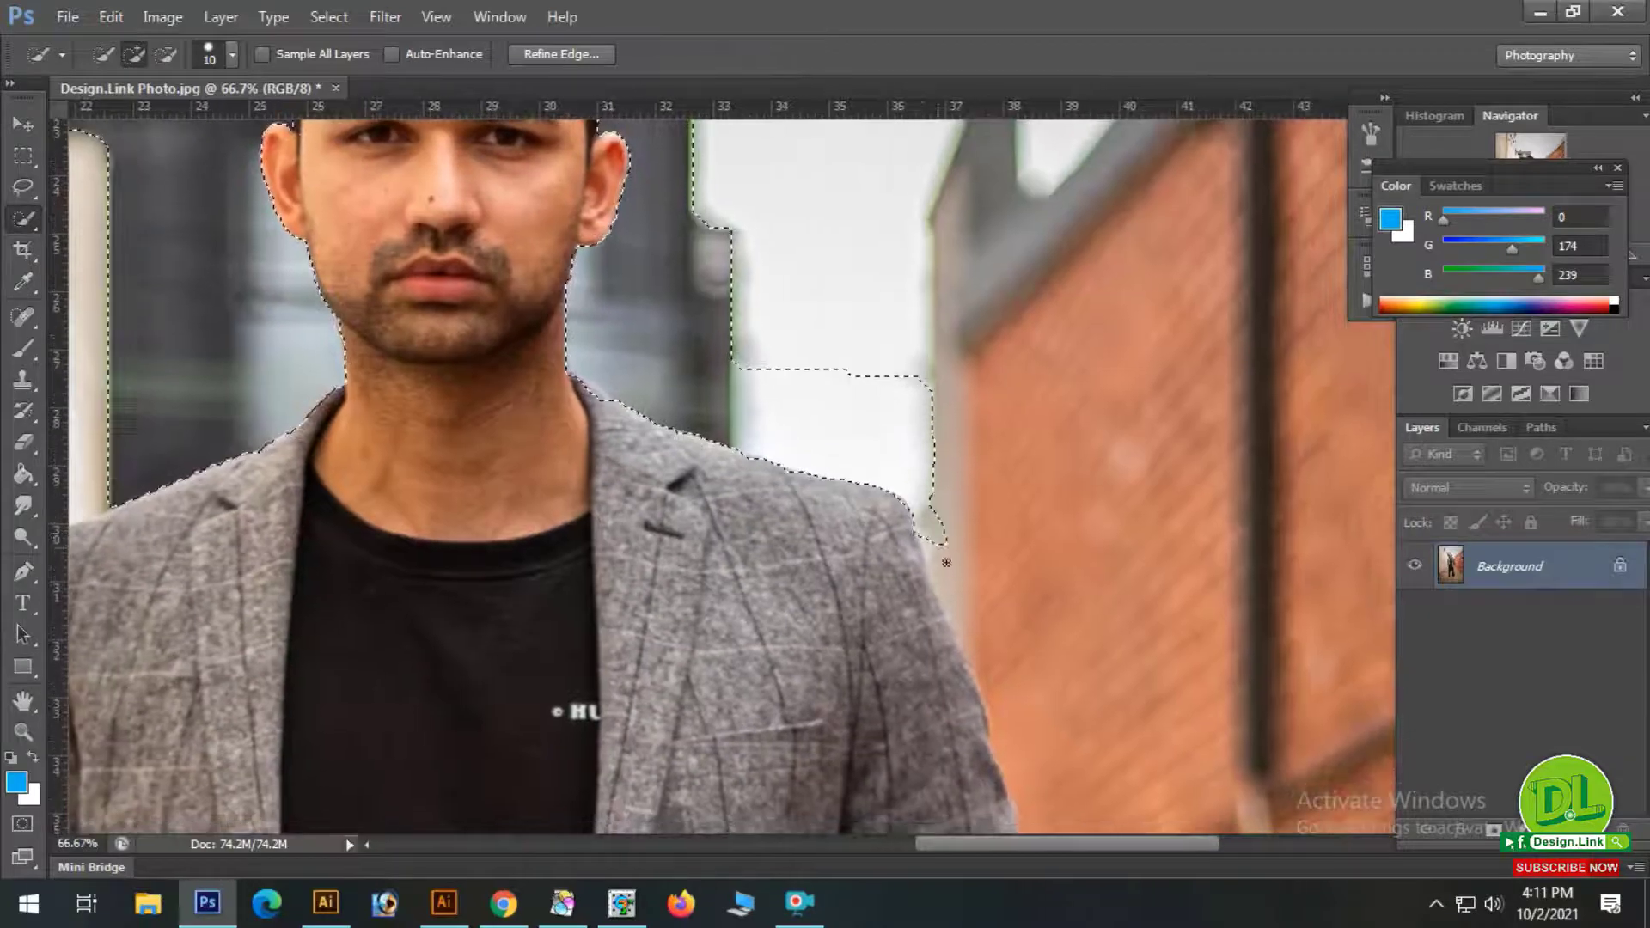
Extend the selection over the brick wall along the outer edge of the jacket sleeve, from the shoulder toward the elbow.
{"action": "mouse_move", "coordinate": [968, 617]}
{"action": "left_mouse_down"}
{"action": "mouse_move", "coordinate": [1032, 723]}
{"action": "mouse_move", "coordinate": [989, 465]}
{"action": "mouse_move", "coordinate": [918, 489]}
{"action": "mouse_move", "coordinate": [940, 568]}
{"action": "mouse_move", "coordinate": [987, 624]}
{"action": "mouse_move", "coordinate": [1016, 707]}
{"action": "left_mouse_up"}
{"action": "scroll", "coordinate": [1079, 682], "scroll_direction": "down", "scroll_amount": 1}
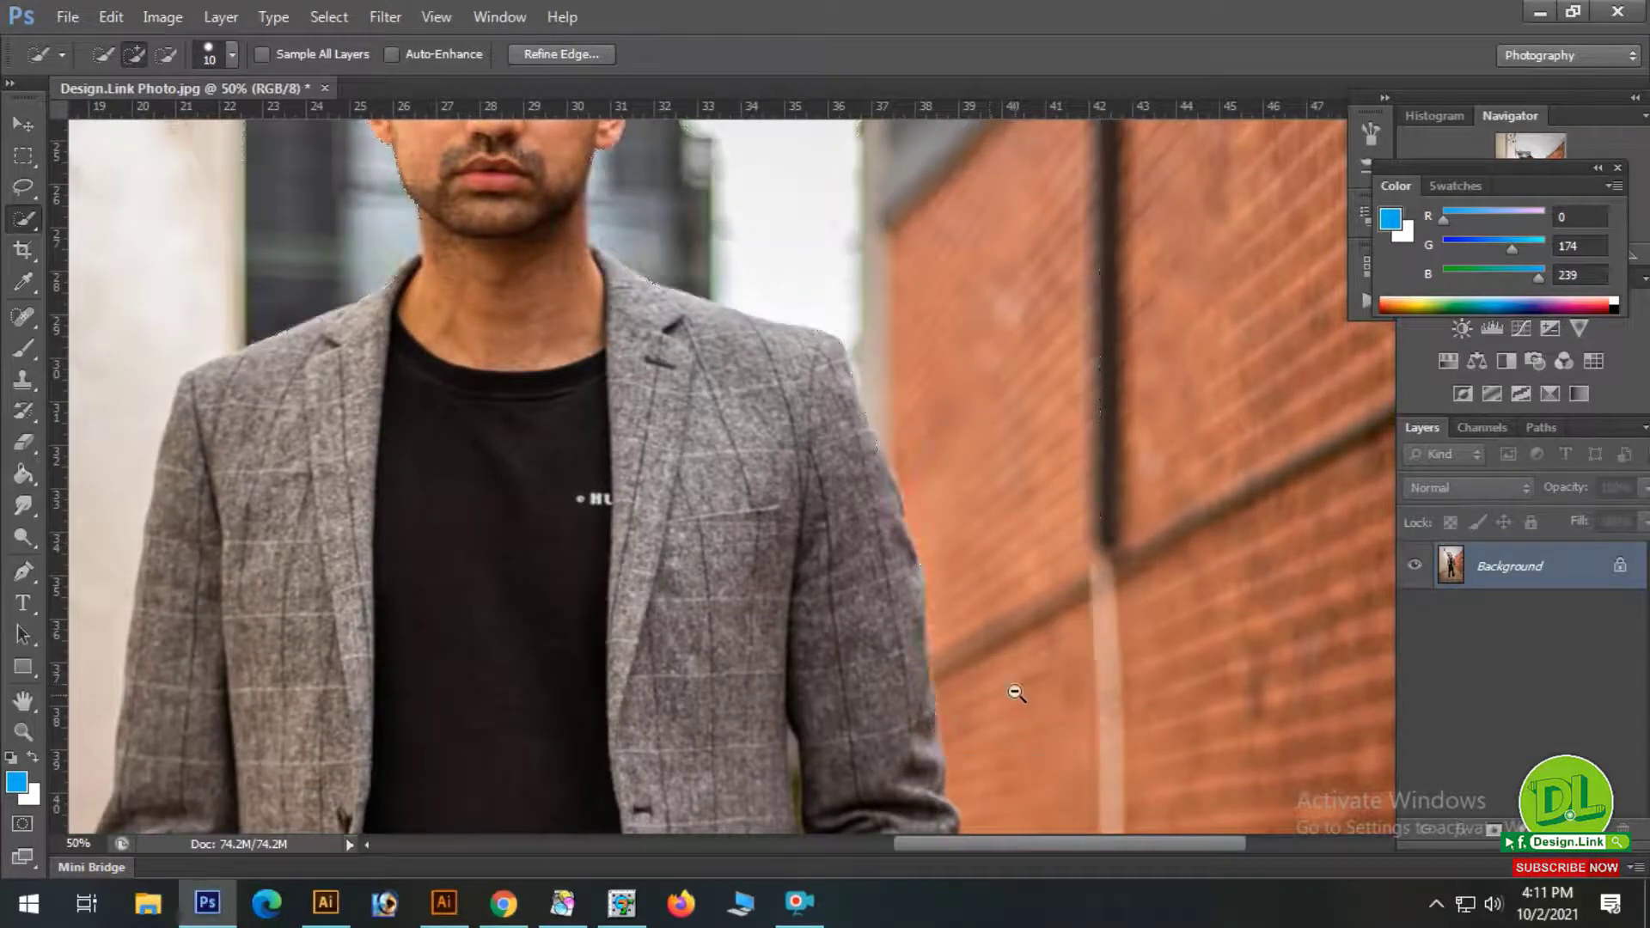
{"action": "scroll", "coordinate": [1017, 692], "scroll_direction": "down", "scroll_amount": 1}
{"action": "left_click_drag", "start_coordinate": [1008, 543], "coordinate": [936, 292]}
{"action": "left_click_drag", "start_coordinate": [907, 440], "coordinate": [955, 677]}
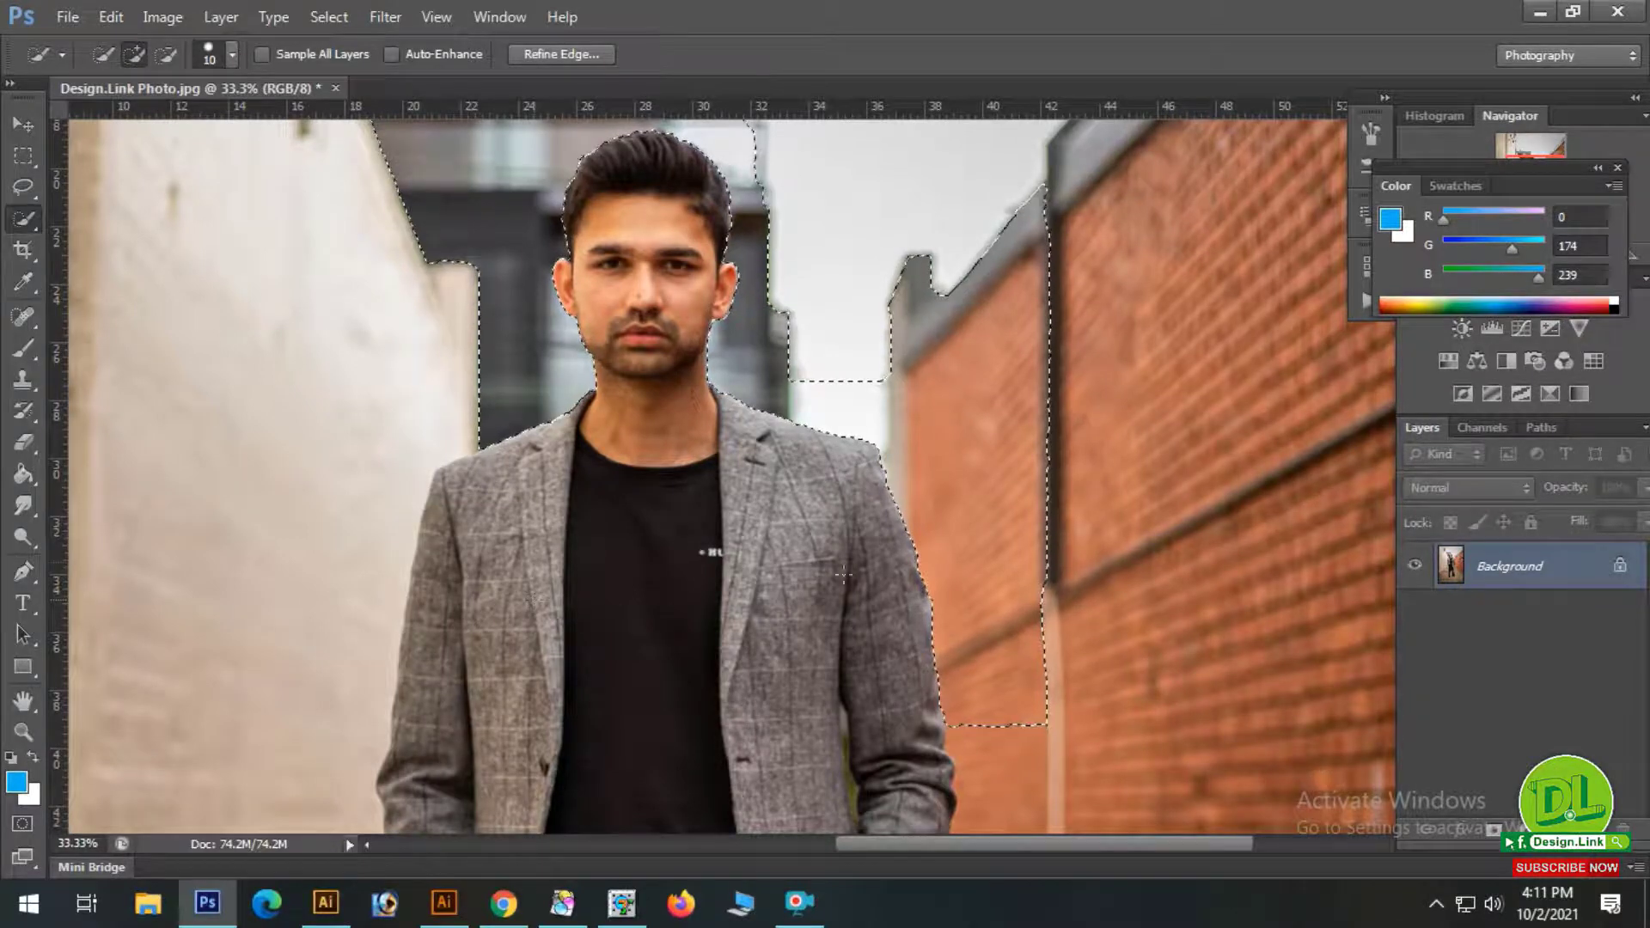
Continue the background selection down beside the forearm and past the pocketed hand to the edge of the trousers.
{"action": "scroll", "coordinate": [941, 575], "scroll_direction": "down", "scroll_amount": 5}
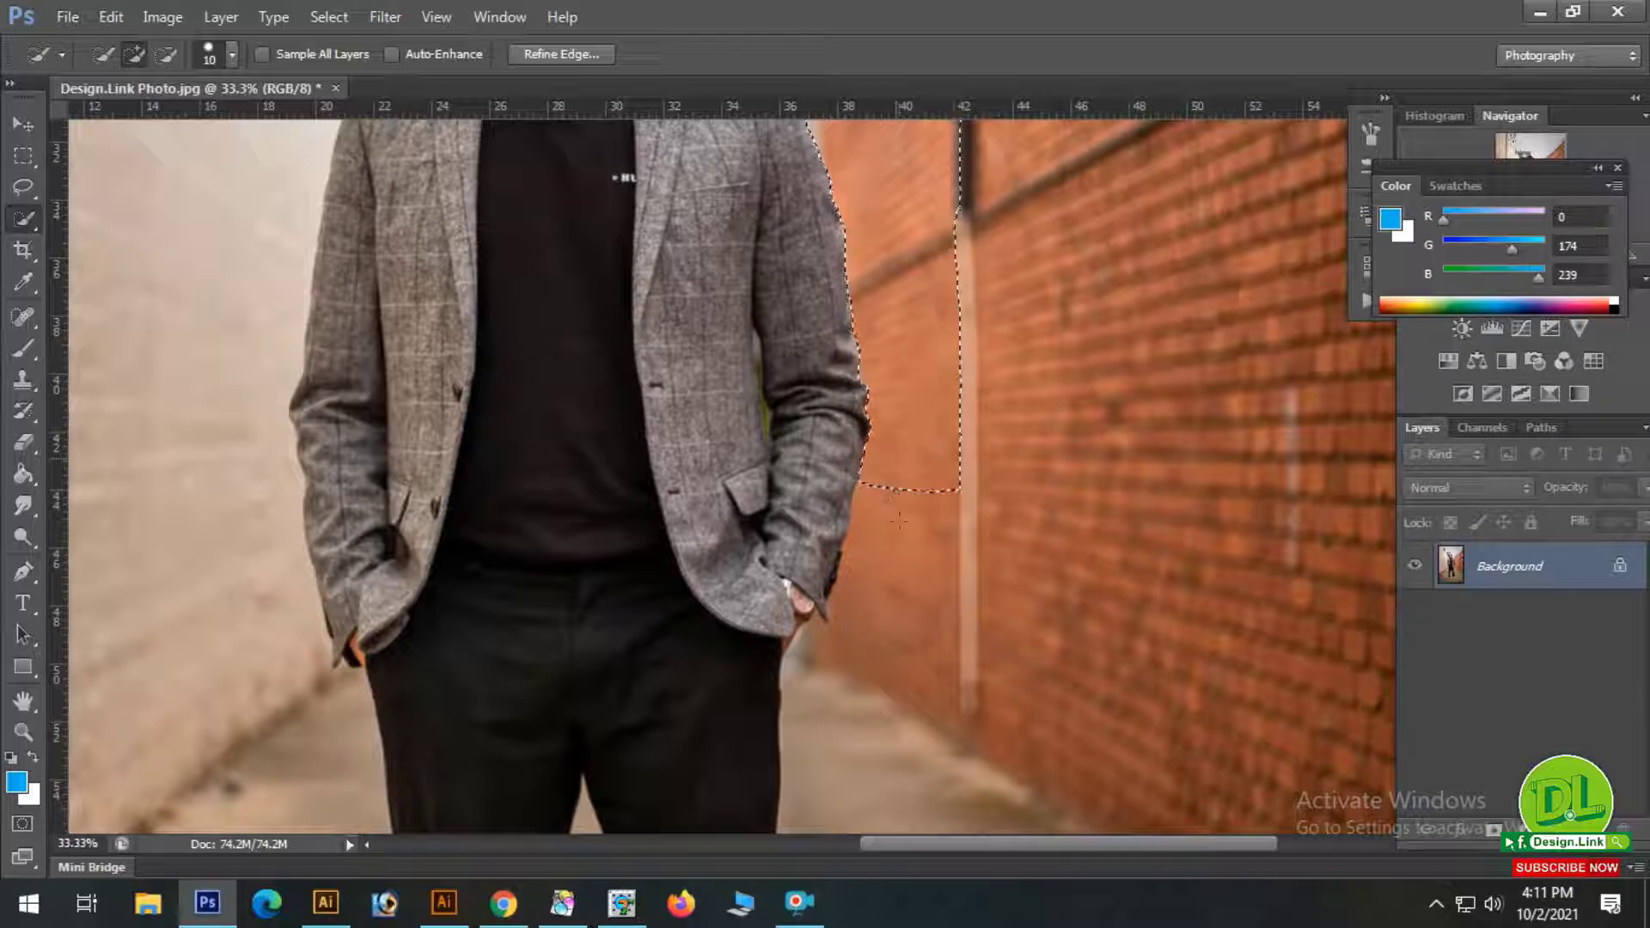
{"action": "left_click", "coordinate": [881, 548]}
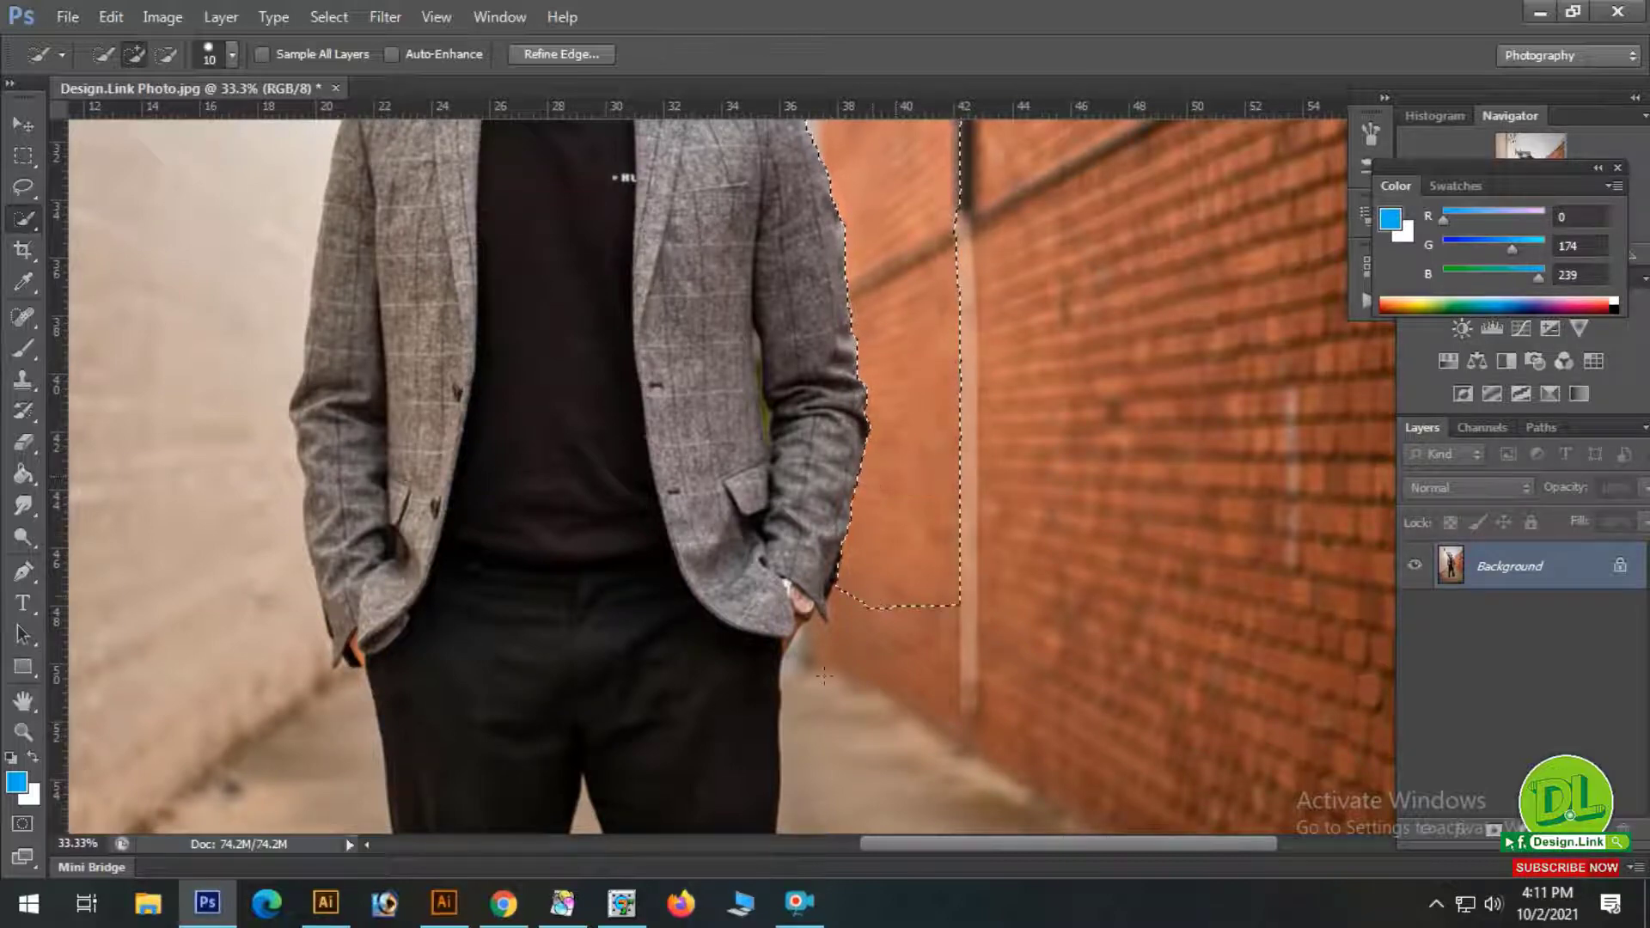
{"action": "left_click", "coordinate": [847, 652]}
Subtract the pointed tip of the jacket cuff beside the hand from the background selection.
{"action": "left_click", "coordinate": [911, 632], "text": "ctrl"}
{"action": "left_click", "coordinate": [784, 608], "text": "ctrl"}
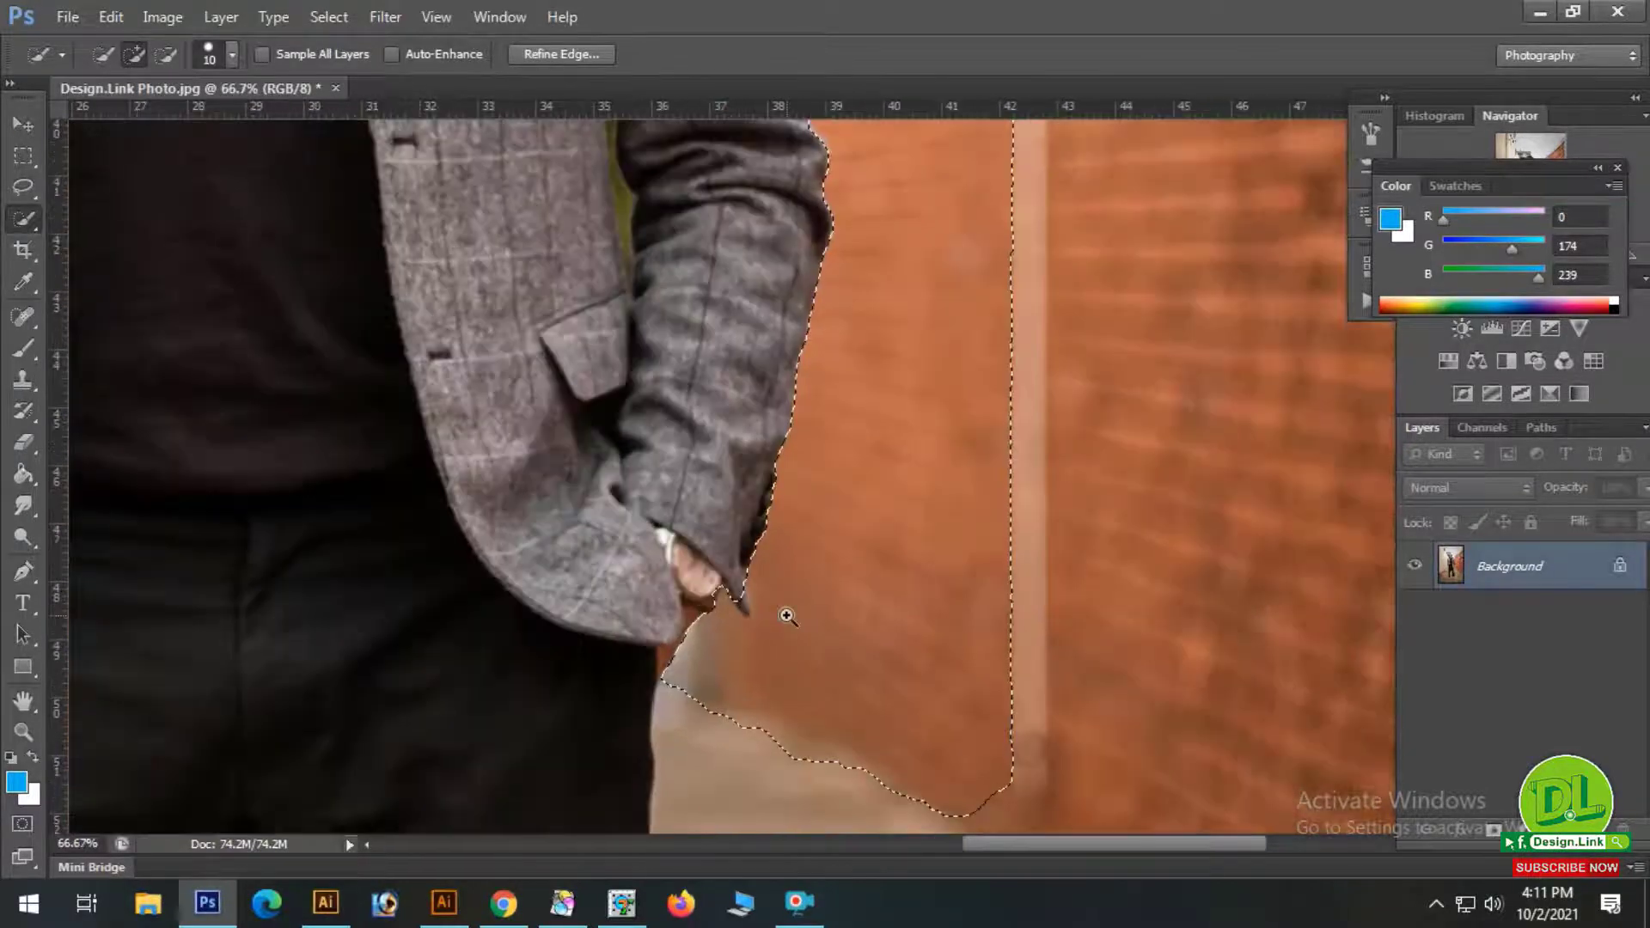
{"action": "left_click", "coordinate": [784, 607], "text": "ctrl"}
{"action": "left_click", "coordinate": [785, 608], "text": "ctrl"}
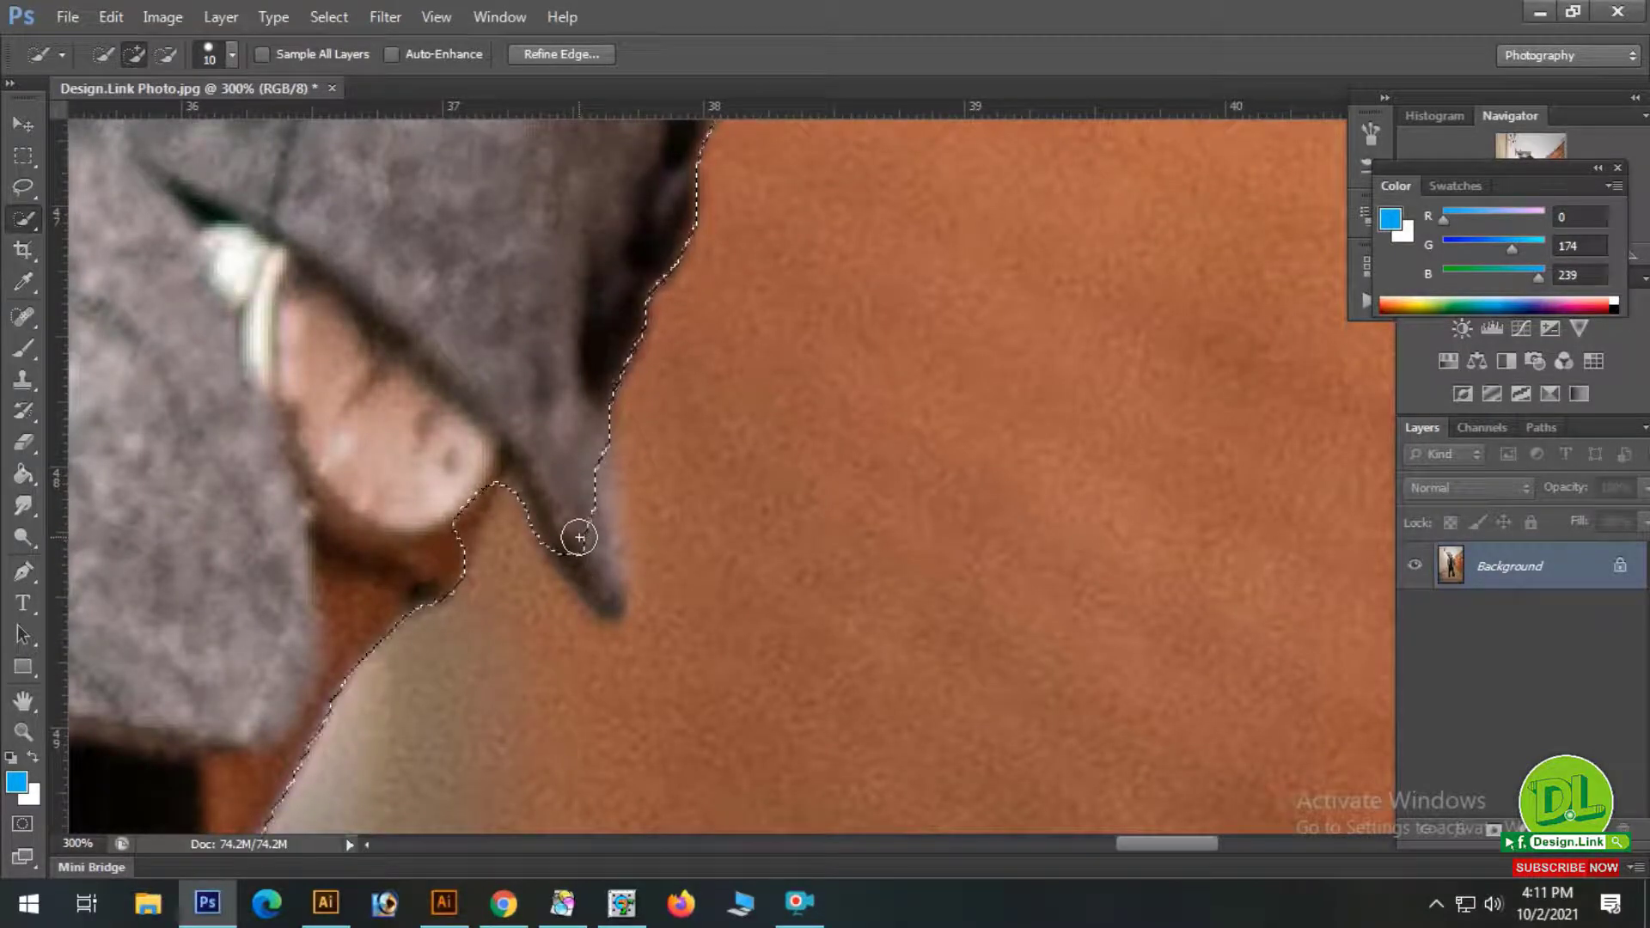
{"action": "key", "text": "alt"}
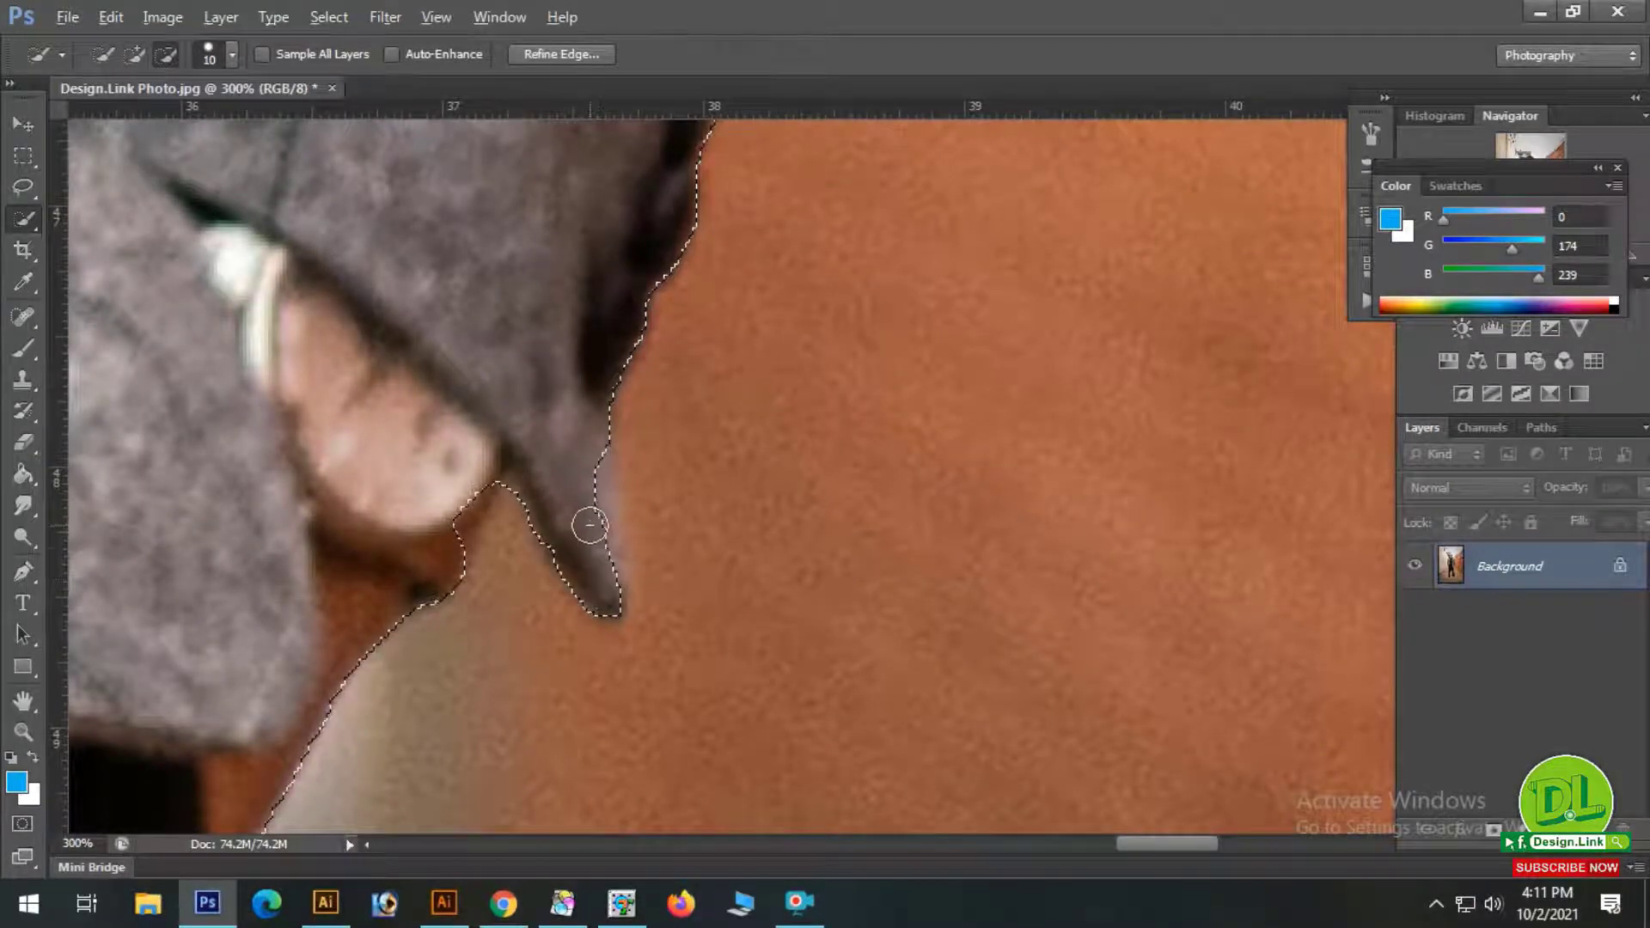
{"action": "left_click", "coordinate": [585, 484], "text": "alt"}
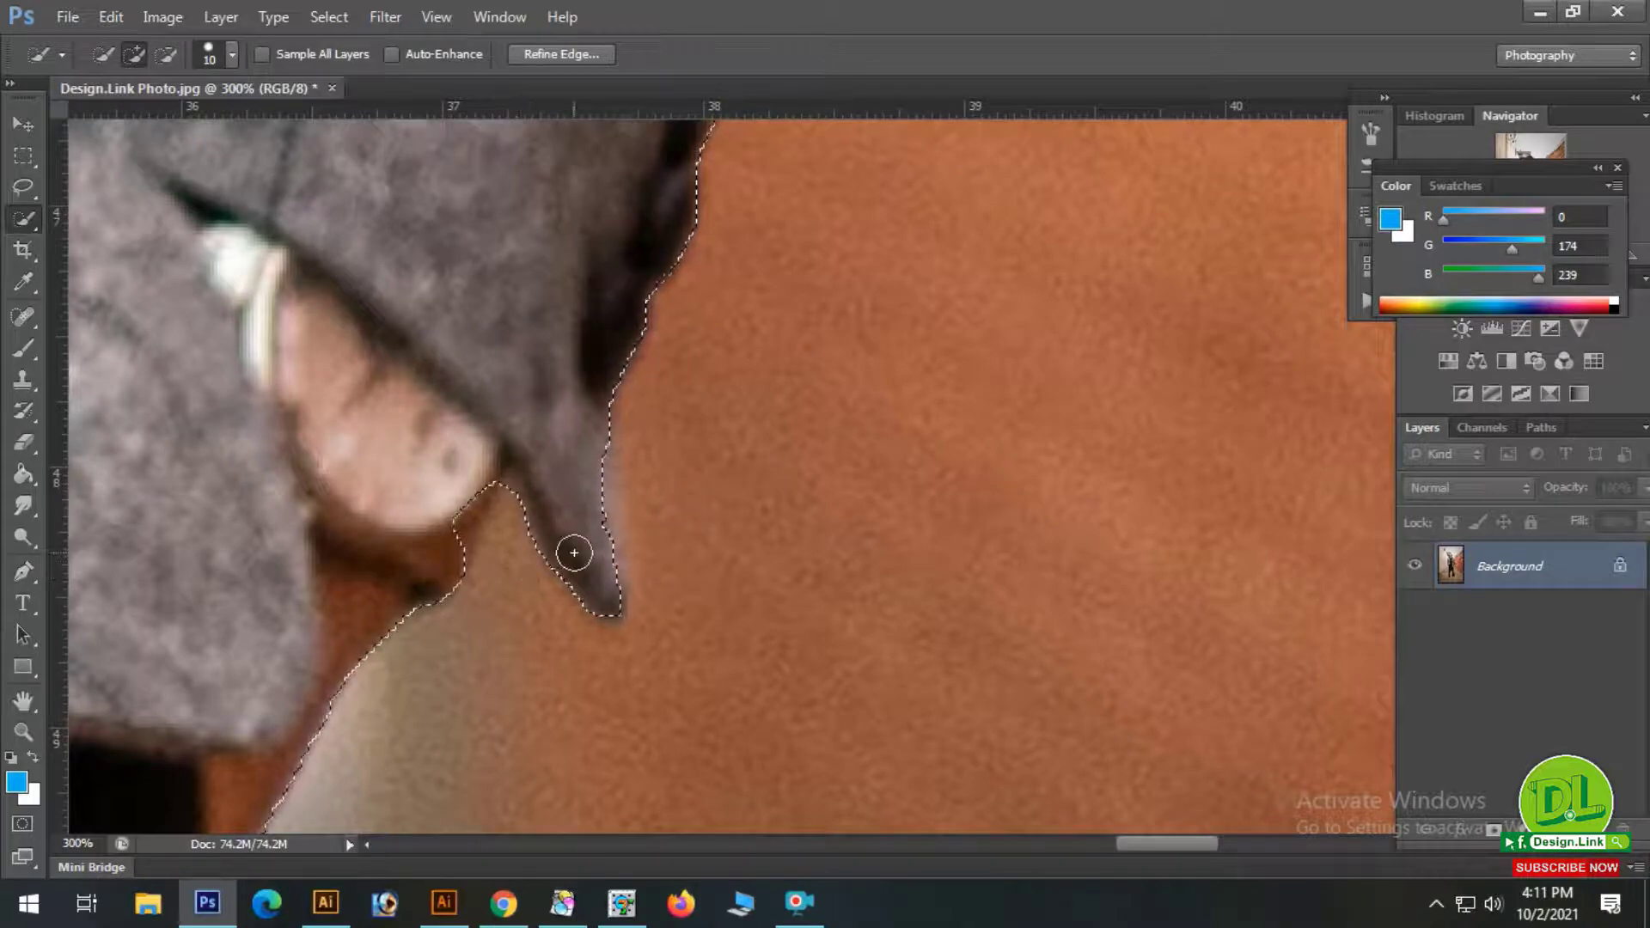
Set the brush size to 20 and extend the background selection from the pocketed hand down the outer edge of the trousers.
{"action": "key", "text": "bracketleft"}
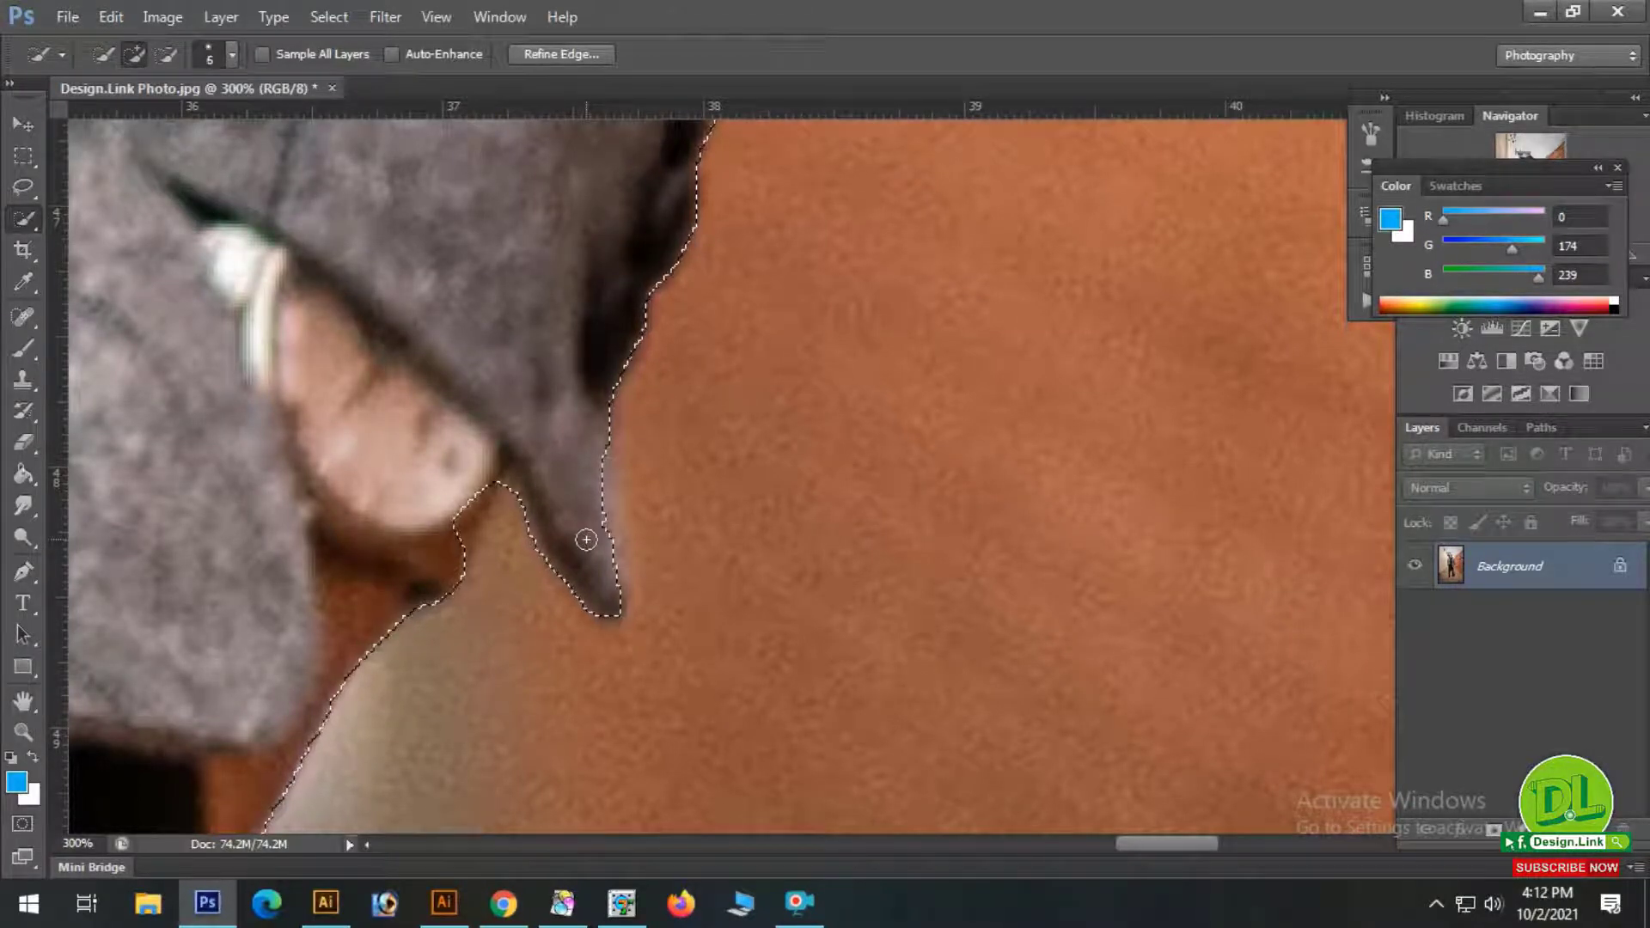
{"action": "key", "text": "bracketright"}
{"action": "key", "text": "bracketright"}
{"action": "key", "text": "bracketright"}
{"action": "key", "text": "bracketright"}
{"action": "key", "text": "bracketright"}
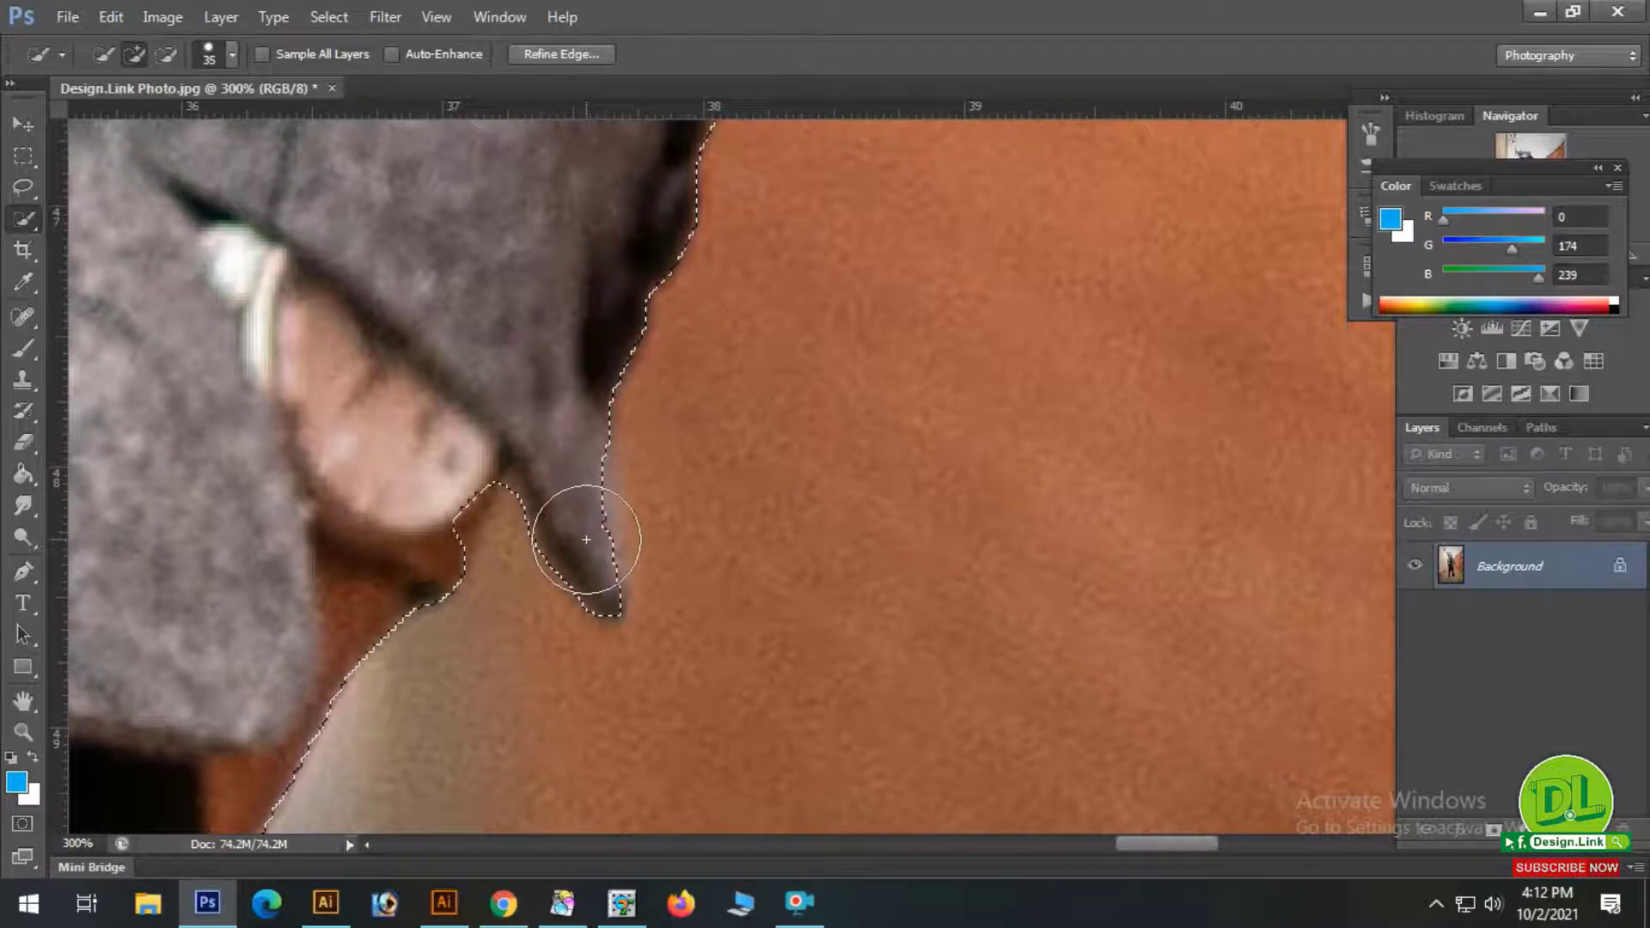
{"action": "key", "text": "bracketleft"}
{"action": "key", "text": "bracketleft"}
{"action": "key", "text": "bracketleft"}
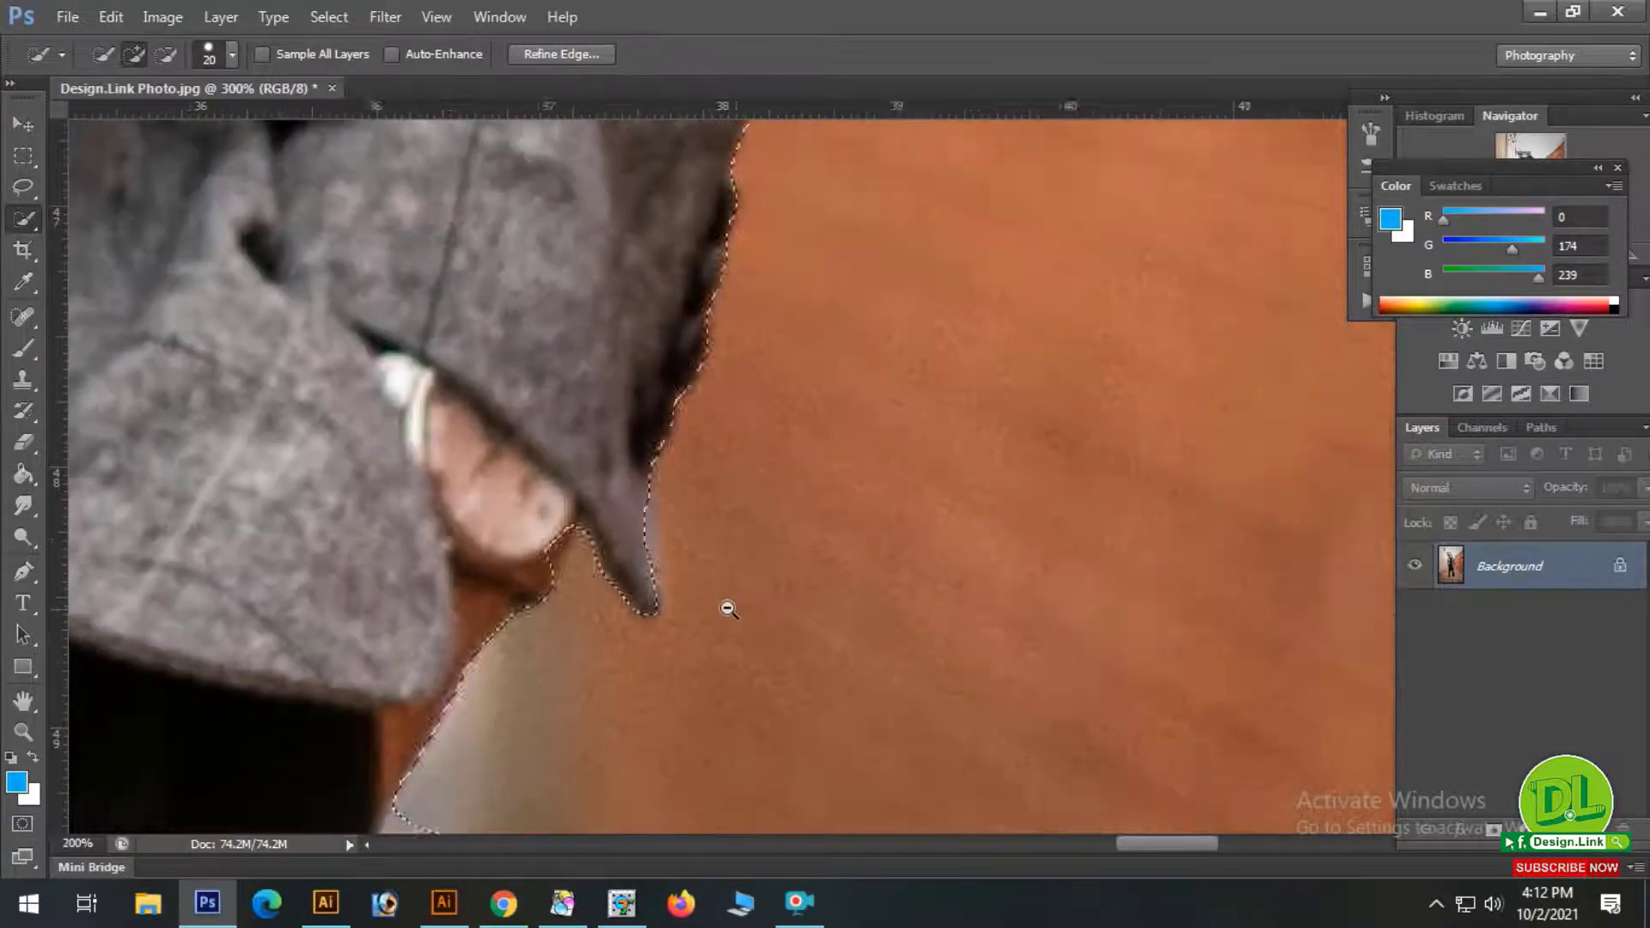
{"action": "scroll", "coordinate": [726, 608], "scroll_direction": "down", "scroll_amount": 3}
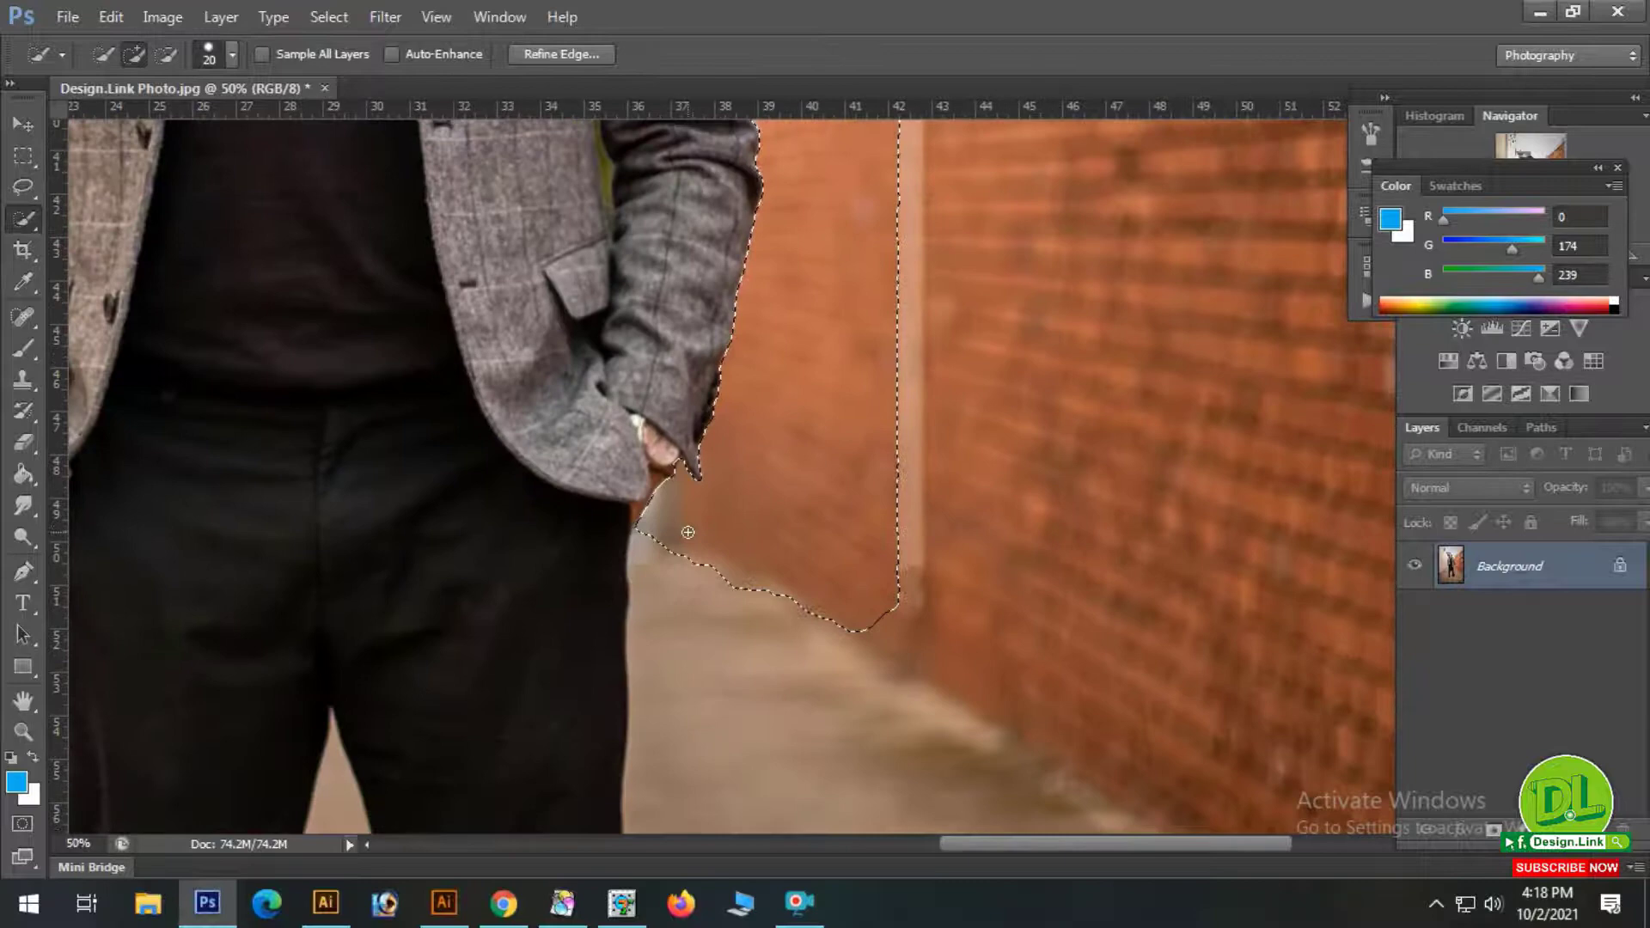
{"action": "mouse_move", "coordinate": [687, 532]}
{"action": "left_mouse_down"}
{"action": "mouse_move", "coordinate": [650, 631]}
{"action": "mouse_move", "coordinate": [650, 602]}
{"action": "mouse_move", "coordinate": [651, 737]}
{"action": "mouse_move", "coordinate": [628, 784]}
{"action": "left_mouse_up"}
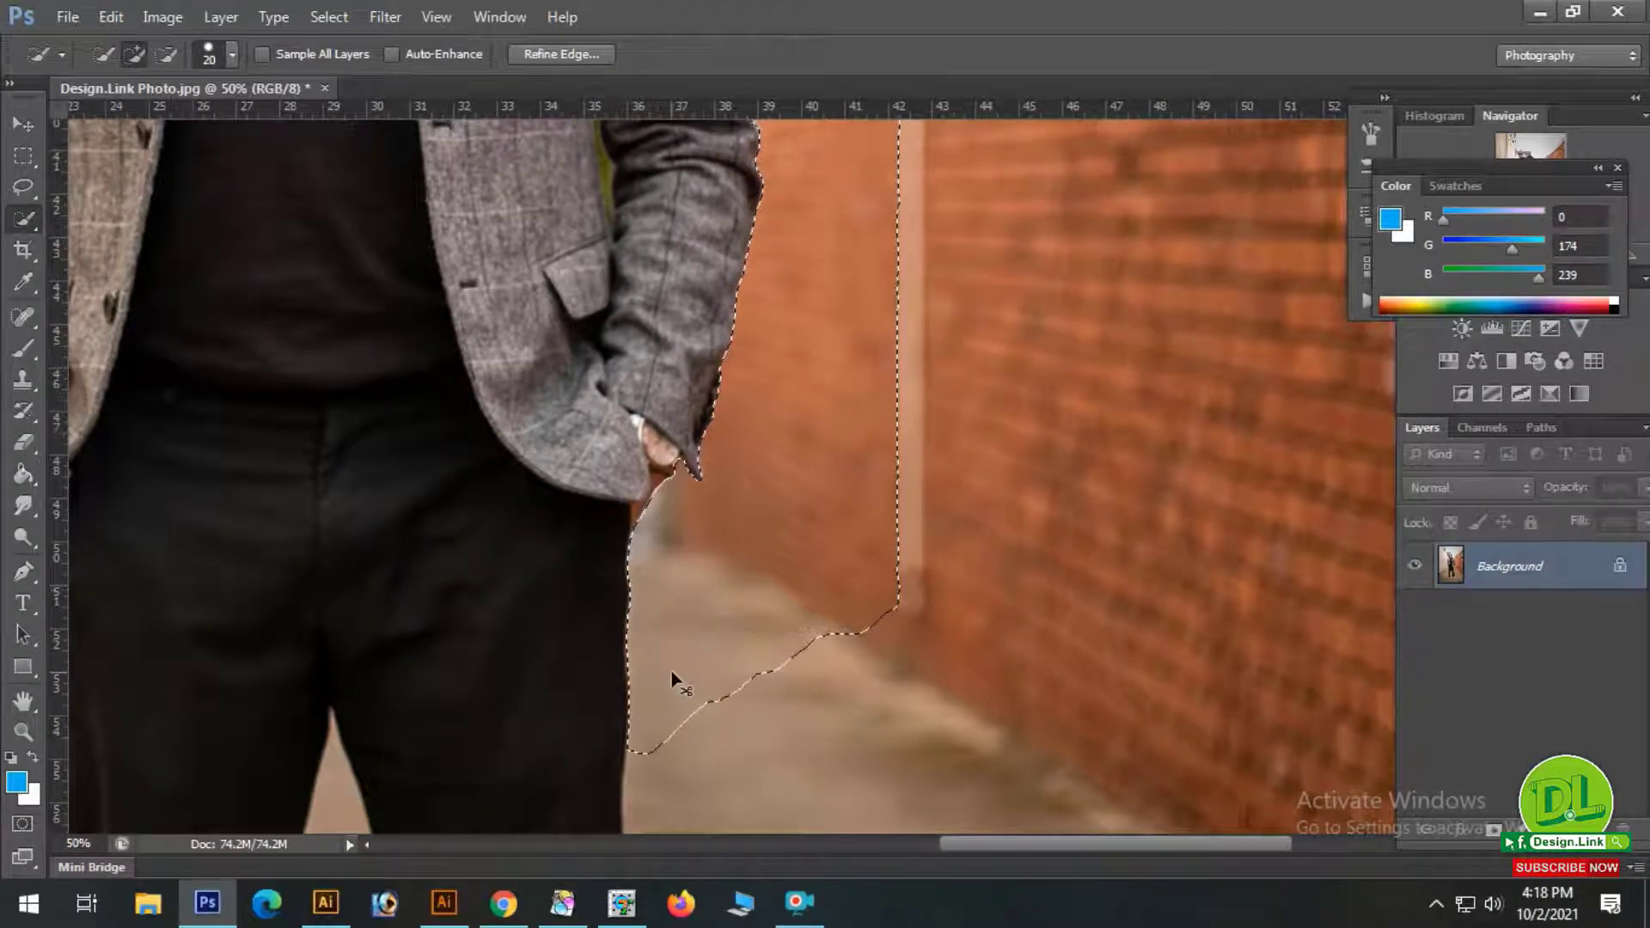
Continue the ground selection down the outer trouser leg, around the ankle and shoe, and into the gap between the legs.
{"action": "mouse_move", "coordinate": [687, 722]}
{"action": "left_mouse_down"}
{"action": "mouse_move", "coordinate": [740, 360]}
{"action": "mouse_move", "coordinate": [703, 453]}
{"action": "mouse_move", "coordinate": [736, 552]}
{"action": "mouse_move", "coordinate": [833, 644]}
{"action": "mouse_move", "coordinate": [843, 444]}
{"action": "mouse_move", "coordinate": [816, 260]}
{"action": "left_mouse_up"}
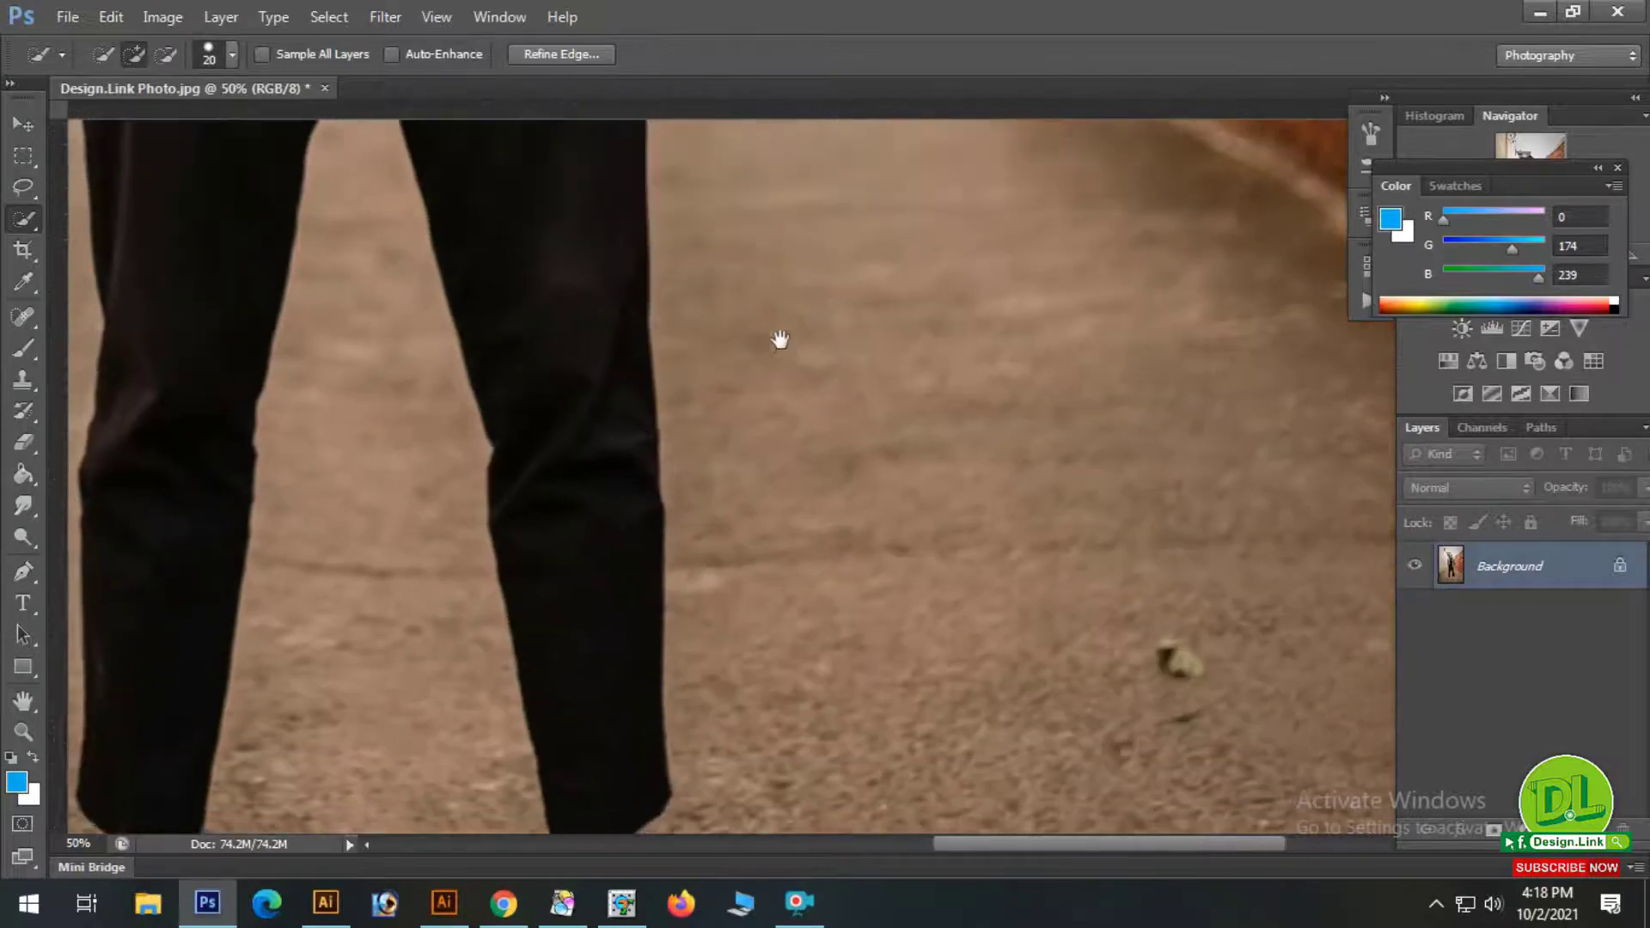
{"action": "mouse_move", "coordinate": [673, 297]}
{"action": "left_mouse_down"}
{"action": "mouse_move", "coordinate": [703, 696]}
{"action": "mouse_move", "coordinate": [761, 357]}
{"action": "mouse_move", "coordinate": [673, 467]}
{"action": "mouse_move", "coordinate": [682, 497]}
{"action": "left_mouse_up"}
{"action": "left_click_drag", "start_coordinate": [731, 598], "coordinate": [746, 543]}
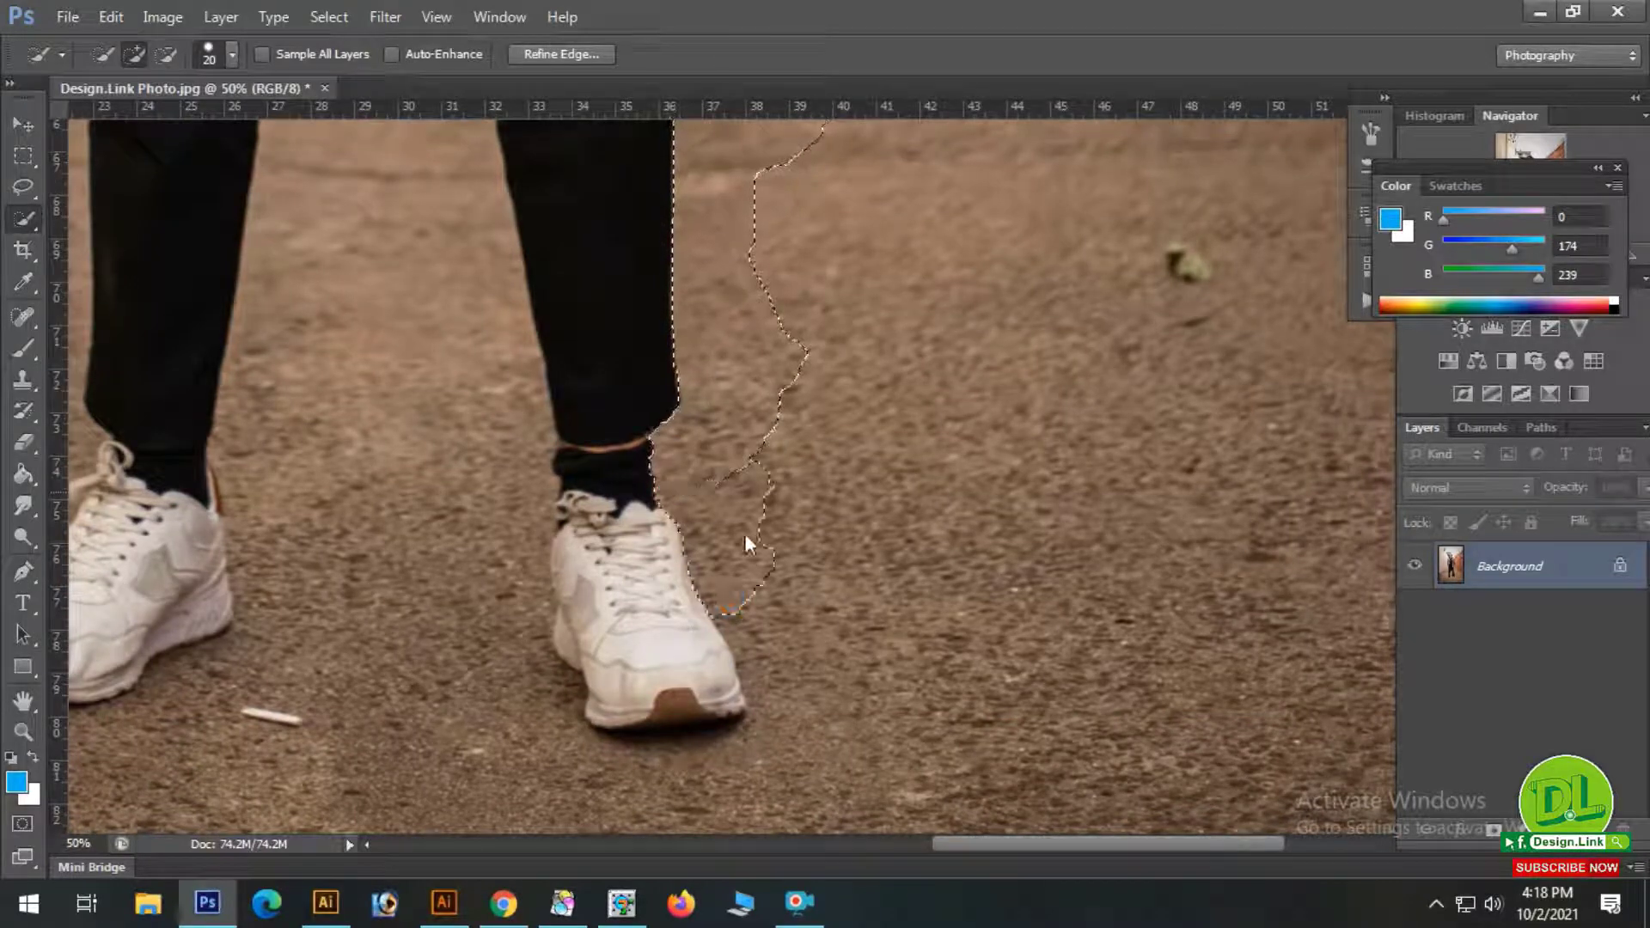
{"action": "mouse_move", "coordinate": [754, 606]}
{"action": "left_mouse_down"}
{"action": "mouse_move", "coordinate": [766, 700]}
{"action": "mouse_move", "coordinate": [758, 641]}
{"action": "mouse_move", "coordinate": [770, 690]}
{"action": "mouse_move", "coordinate": [739, 738]}
{"action": "mouse_move", "coordinate": [702, 741]}
{"action": "mouse_move", "coordinate": [747, 733]}
{"action": "mouse_move", "coordinate": [620, 756]}
{"action": "mouse_move", "coordinate": [668, 754]}
{"action": "mouse_move", "coordinate": [608, 748]}
{"action": "mouse_move", "coordinate": [520, 620]}
{"action": "mouse_move", "coordinate": [527, 672]}
{"action": "mouse_move", "coordinate": [542, 680]}
{"action": "mouse_move", "coordinate": [519, 508]}
{"action": "left_mouse_up"}
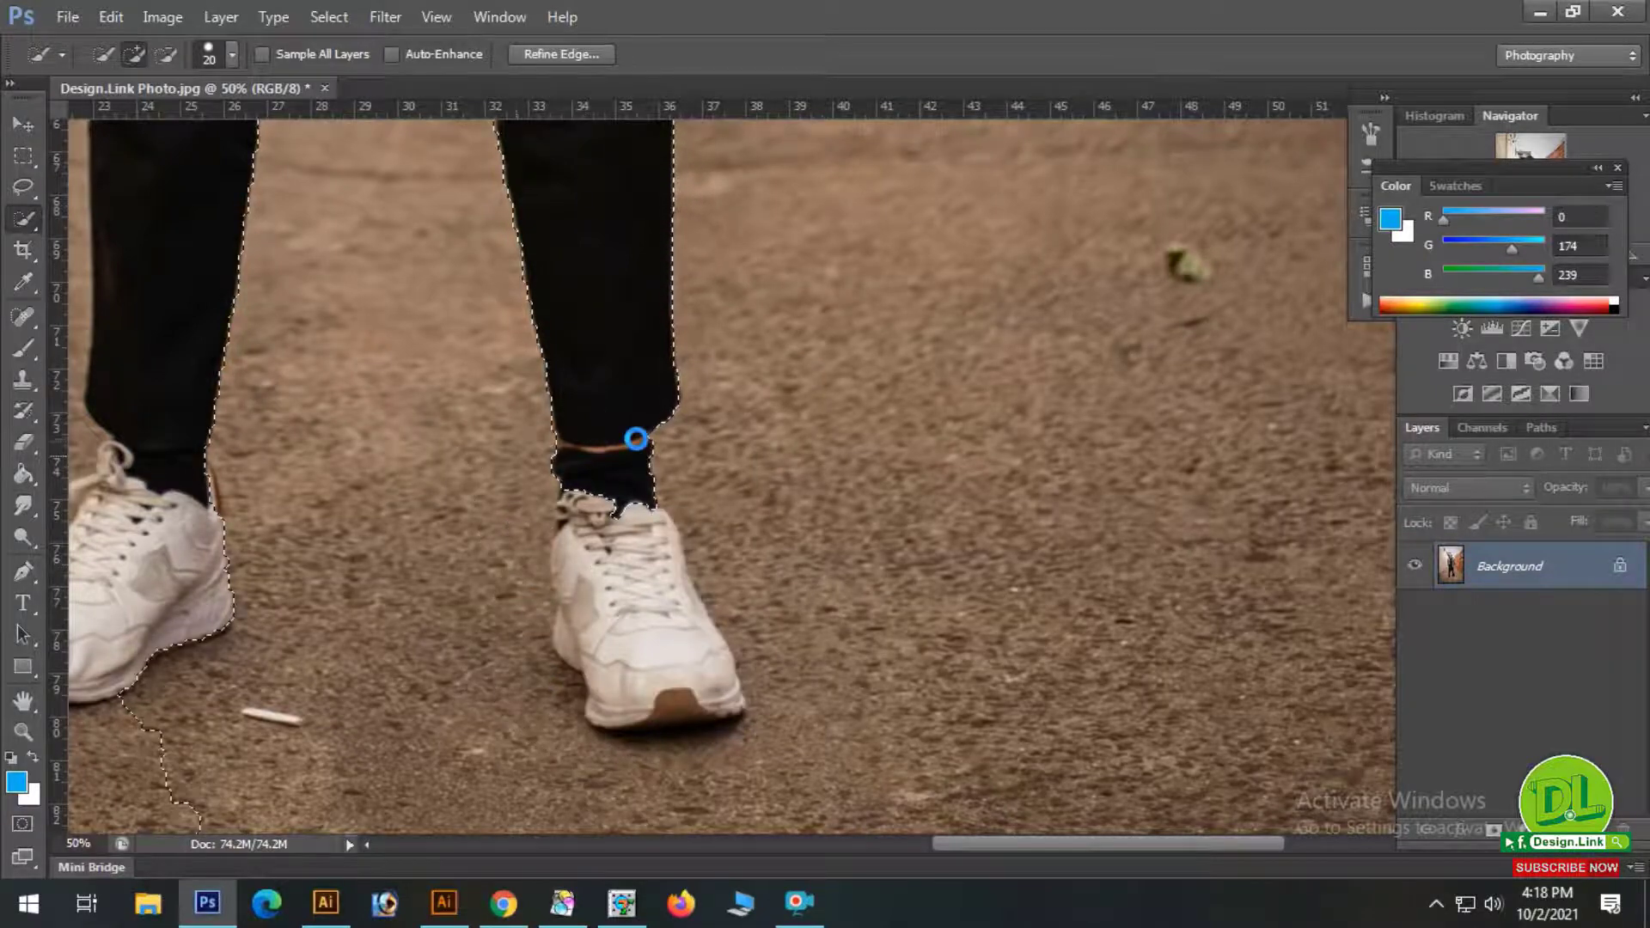
Subtract the white shoe, its laces and brown toe cap from the background selection on the same leg.
{"action": "left_click", "coordinate": [697, 443], "text": "ctrl+alt"}
{"action": "left_click", "coordinate": [684, 556], "text": "ctrl"}
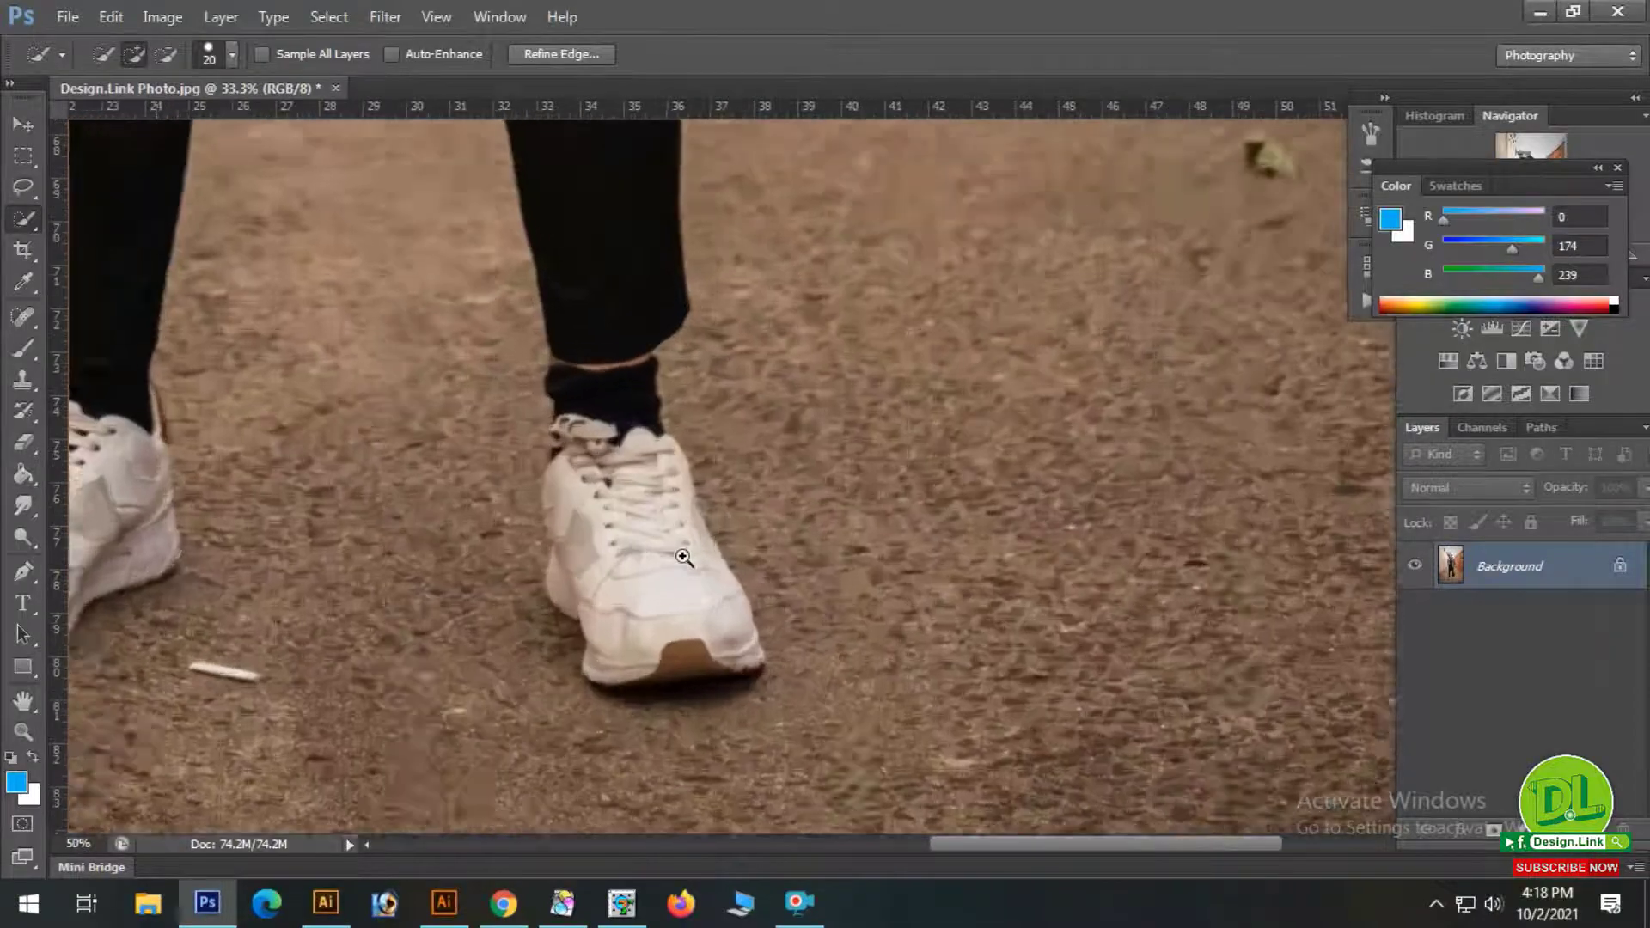
{"action": "left_click", "coordinate": [683, 557], "text": "ctrl"}
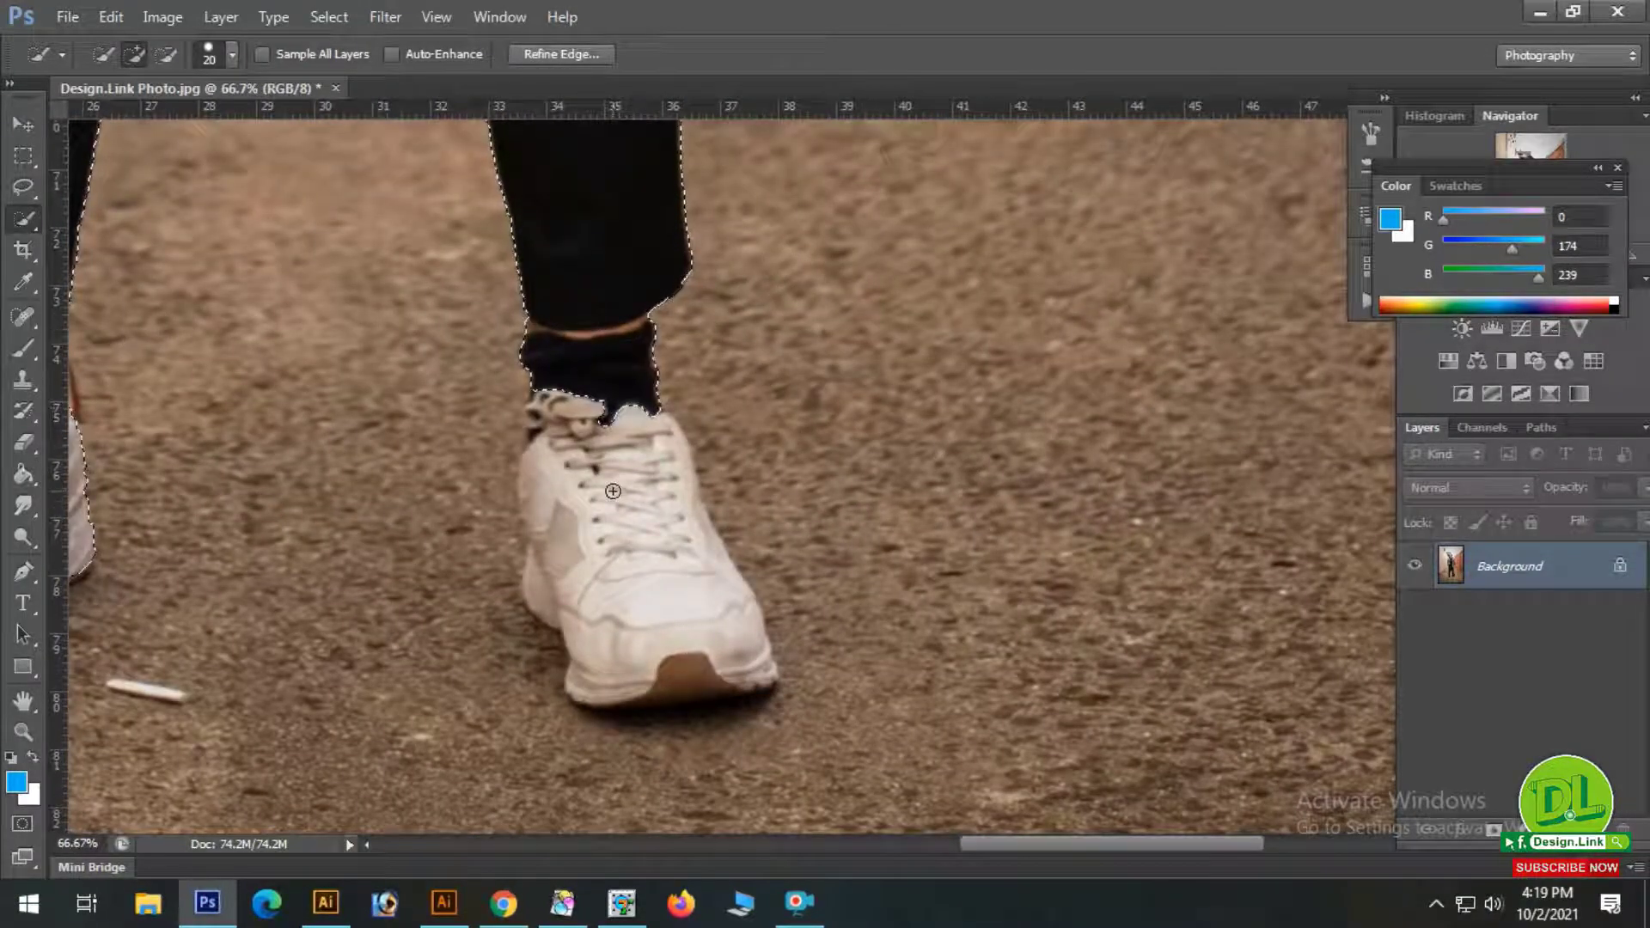
{"action": "key", "text": "alt"}
{"action": "left_click_drag", "start_coordinate": [619, 400], "coordinate": [611, 557]}
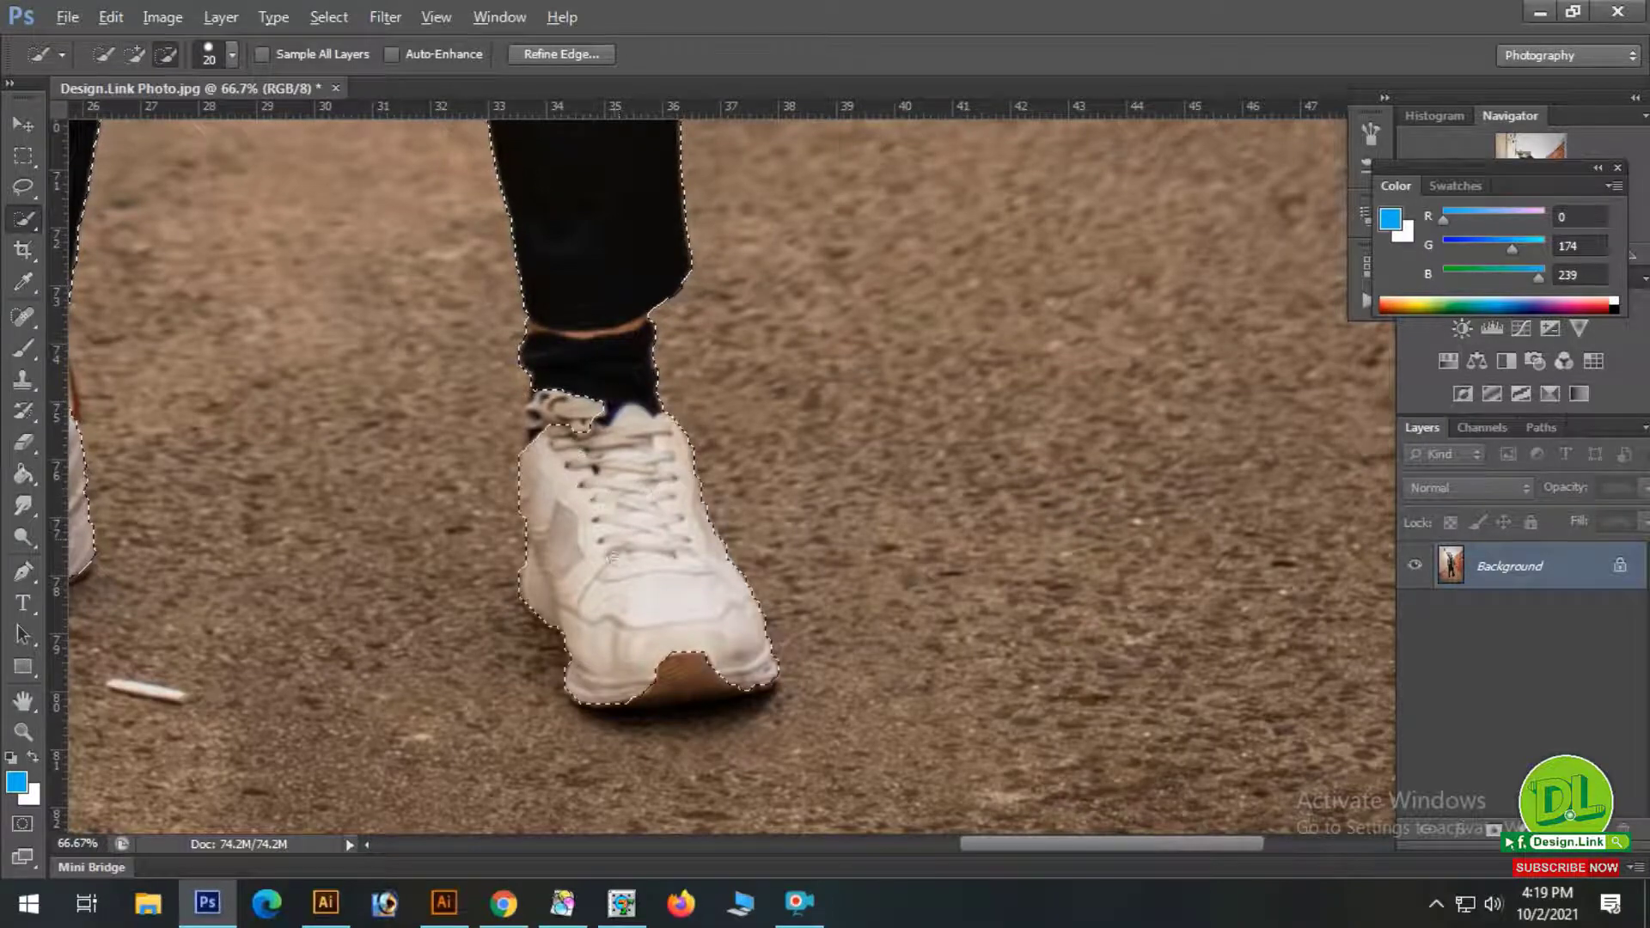
{"action": "mouse_move", "coordinate": [605, 403]}
{"action": "left_mouse_down"}
{"action": "mouse_move", "coordinate": [572, 437]}
{"action": "mouse_move", "coordinate": [556, 382]}
{"action": "mouse_move", "coordinate": [541, 418]}
{"action": "left_mouse_up"}
{"action": "mouse_move", "coordinate": [673, 681]}
{"action": "left_mouse_down"}
{"action": "mouse_move", "coordinate": [711, 682]}
{"action": "mouse_move", "coordinate": [610, 694]}
{"action": "left_mouse_up"}
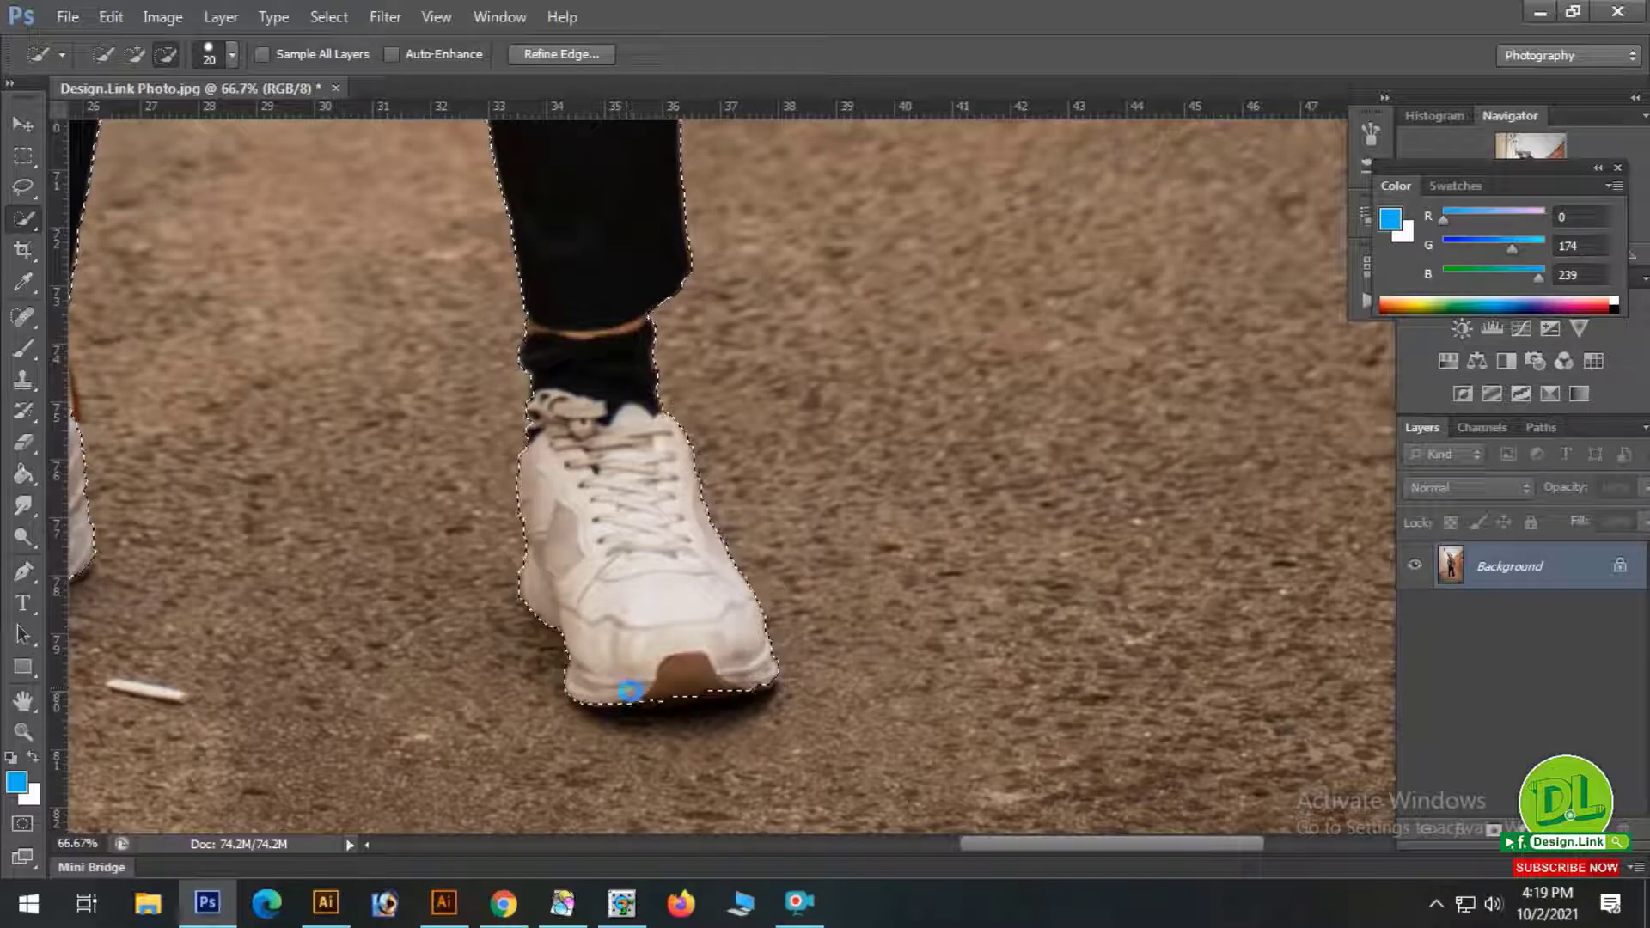
{"action": "mouse_move", "coordinate": [730, 675]}
{"action": "left_mouse_down"}
{"action": "mouse_move", "coordinate": [684, 691]}
{"action": "mouse_move", "coordinate": [750, 681]}
{"action": "left_mouse_up"}
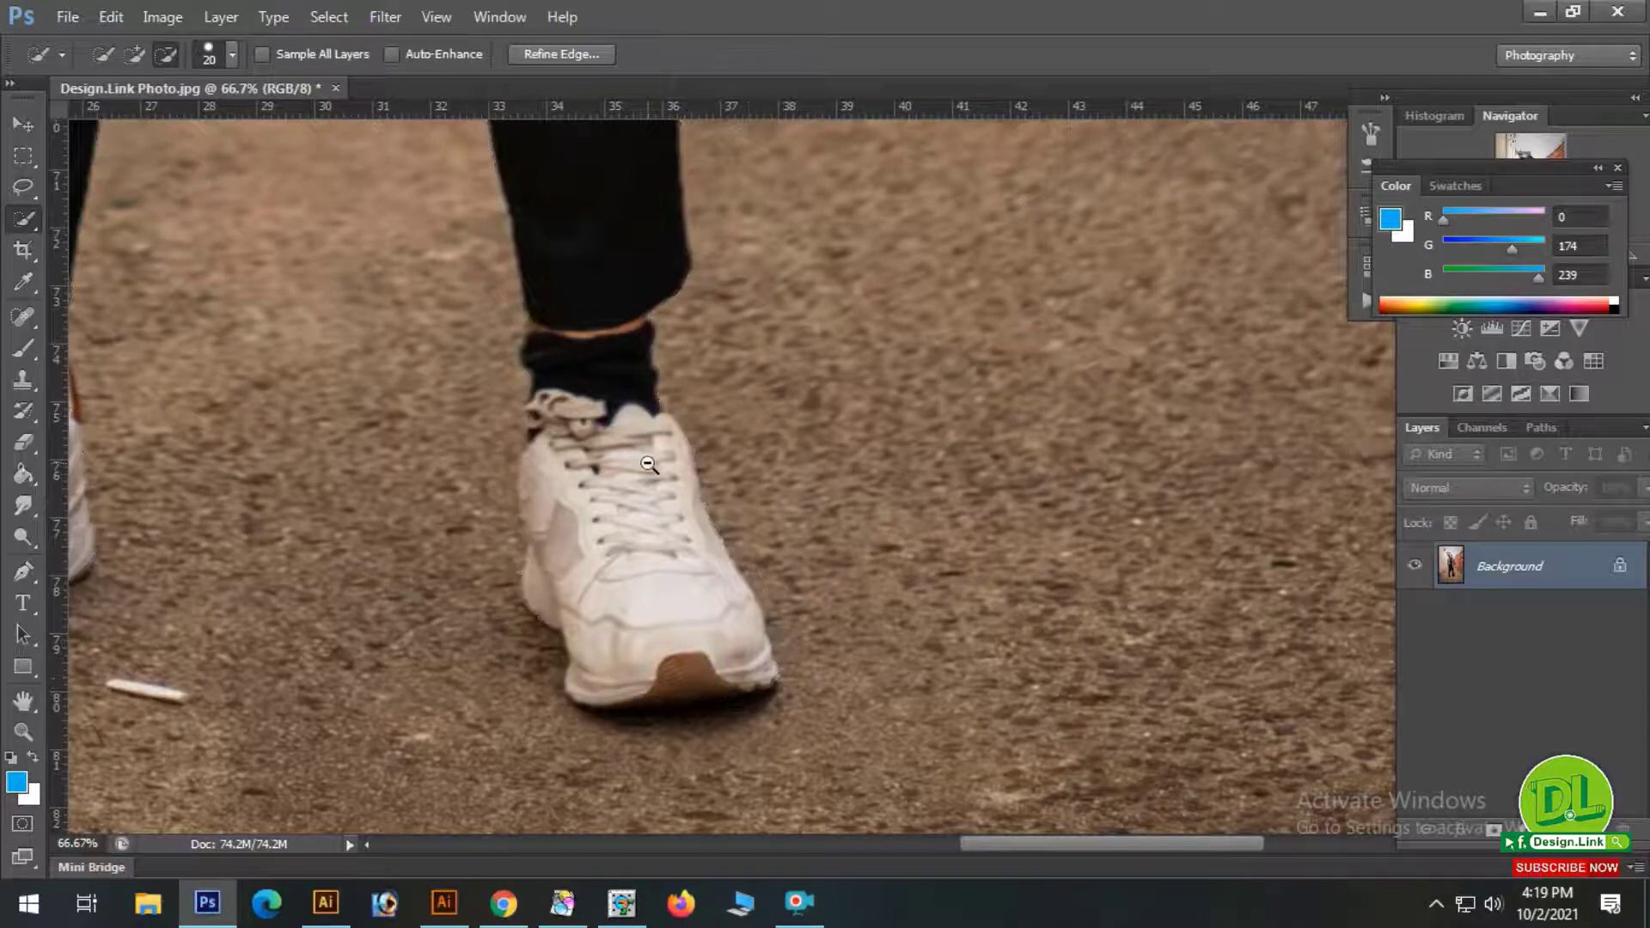
Add the ground beneath, in front of and beside the other shoe to the background selection, up to the laces.
{"action": "left_click", "coordinate": [648, 465], "text": "alt"}
{"action": "left_click", "coordinate": [648, 464], "text": "alt"}
{"action": "left_click", "coordinate": [648, 464], "text": "alt"}
{"action": "left_click", "coordinate": [477, 504], "text": "ctrl"}
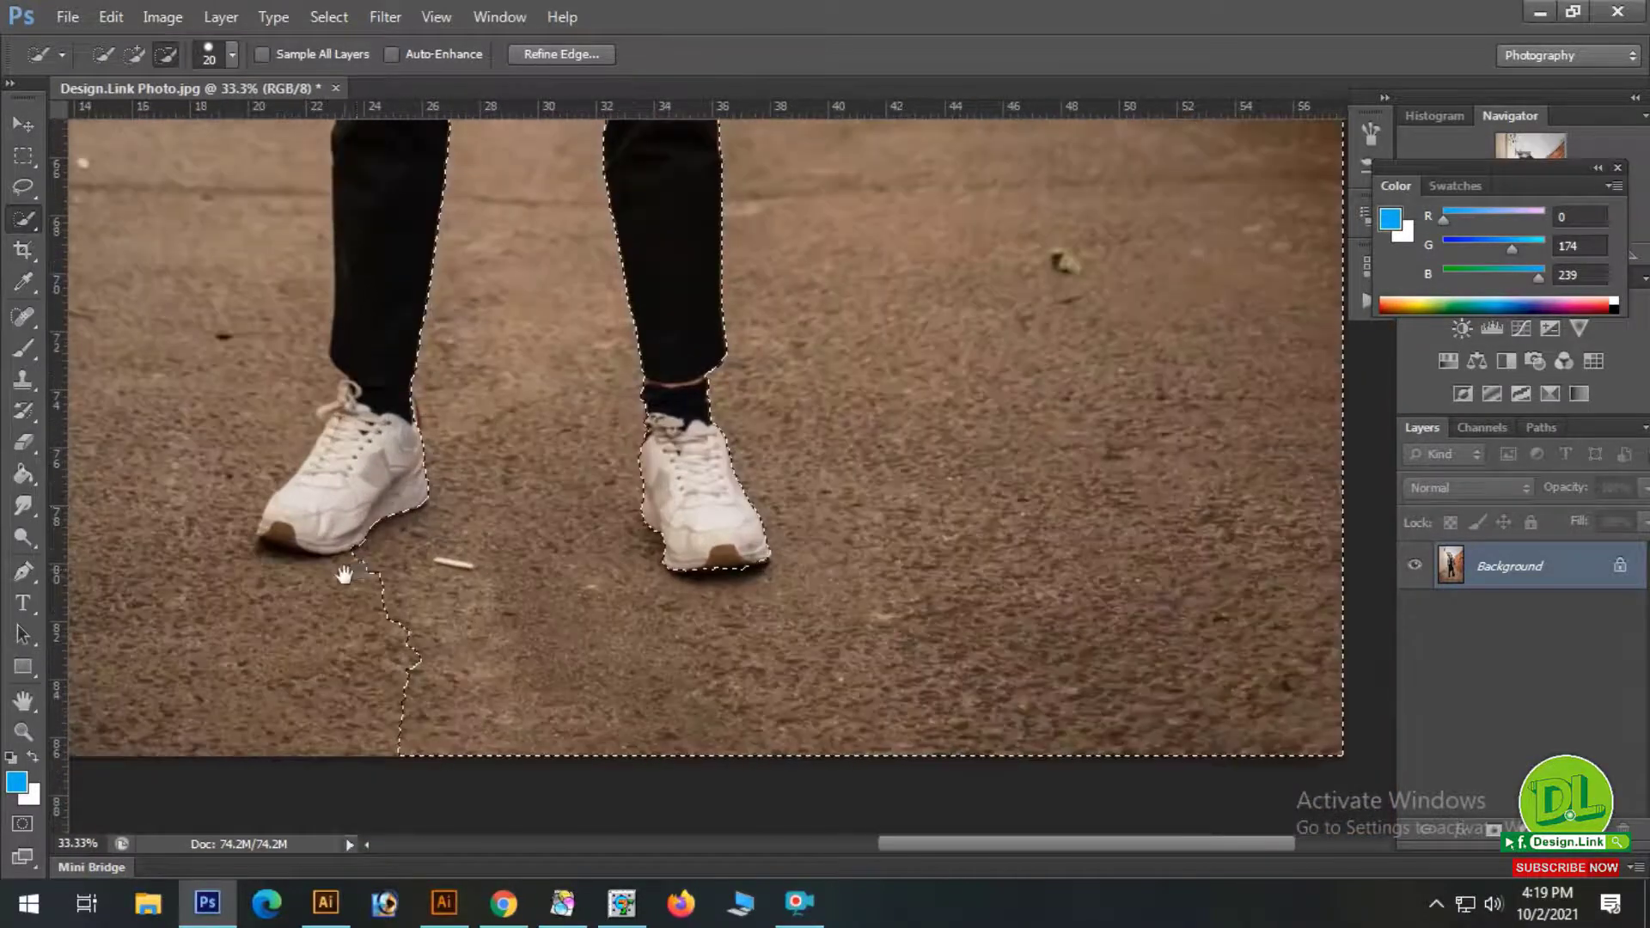
{"action": "left_click_drag", "start_coordinate": [262, 608], "coordinate": [473, 549]}
{"action": "scroll", "coordinate": [473, 548], "scroll_direction": "up", "scroll_amount": 1}
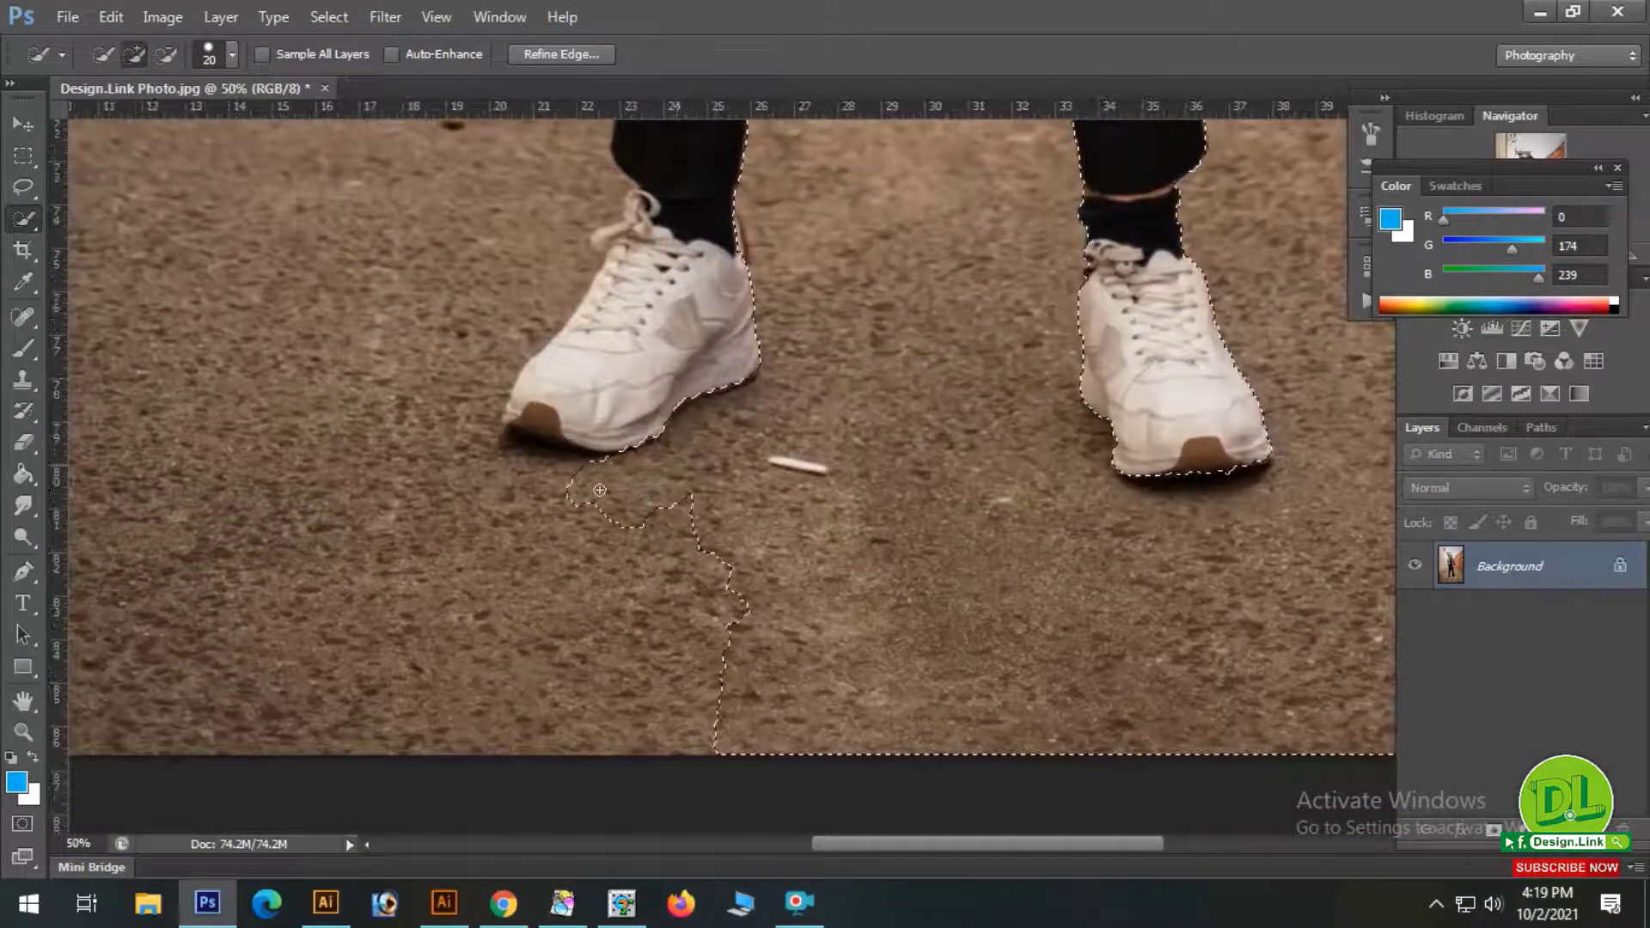
{"action": "left_click_drag", "start_coordinate": [564, 476], "coordinate": [486, 437]}
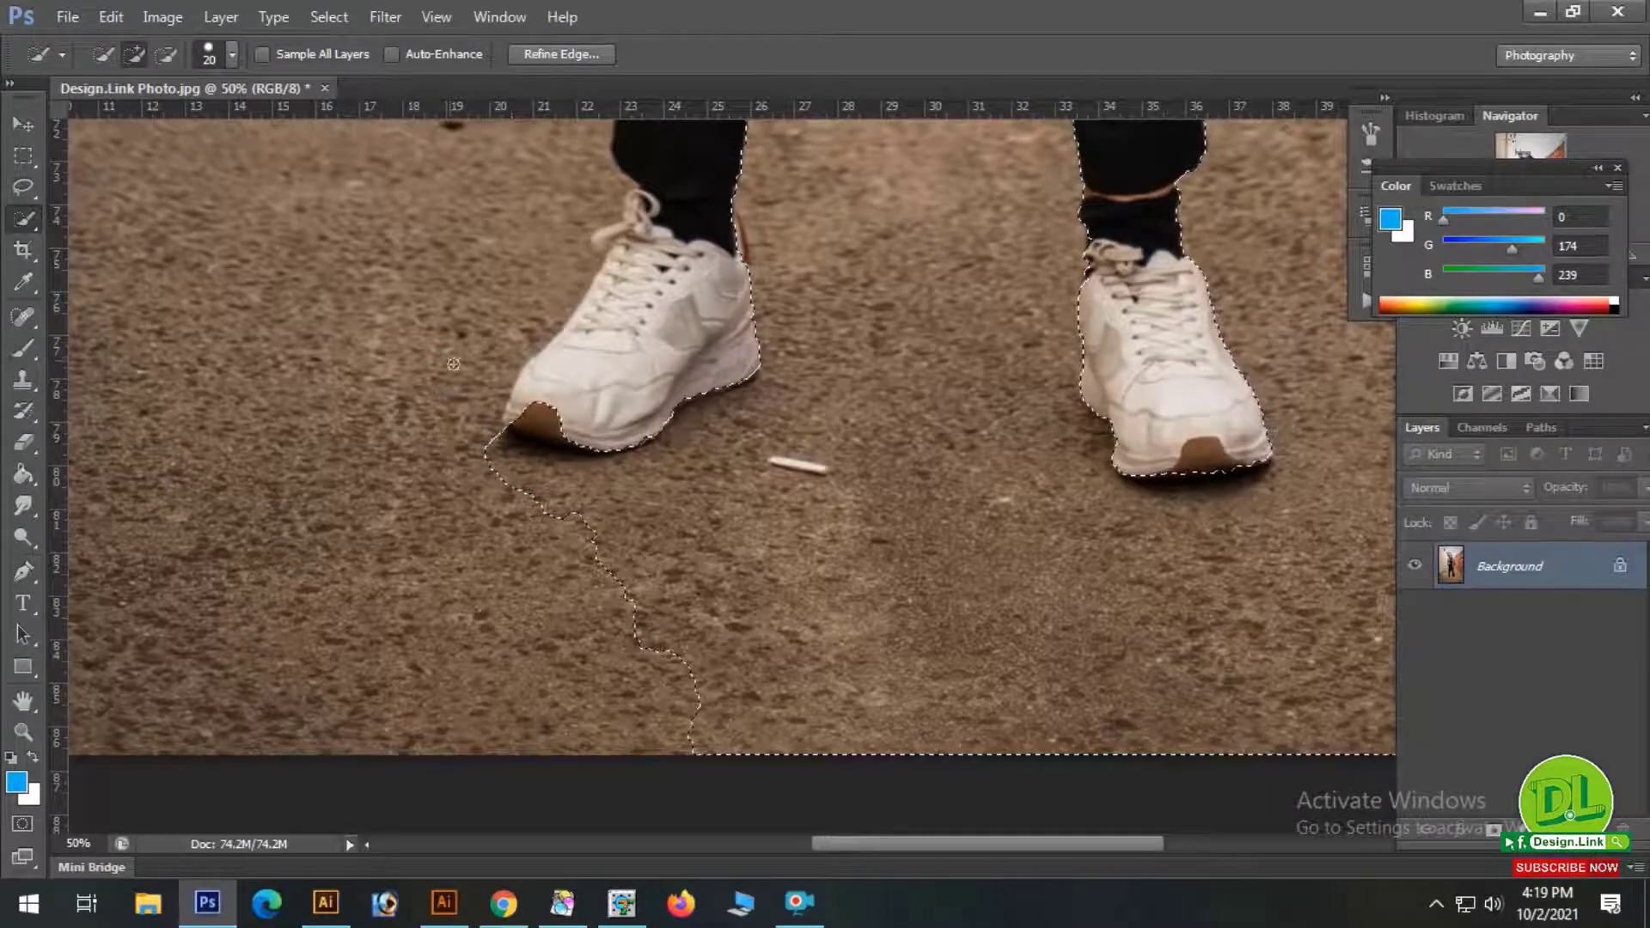
{"action": "left_click_drag", "start_coordinate": [566, 197], "coordinate": [541, 246]}
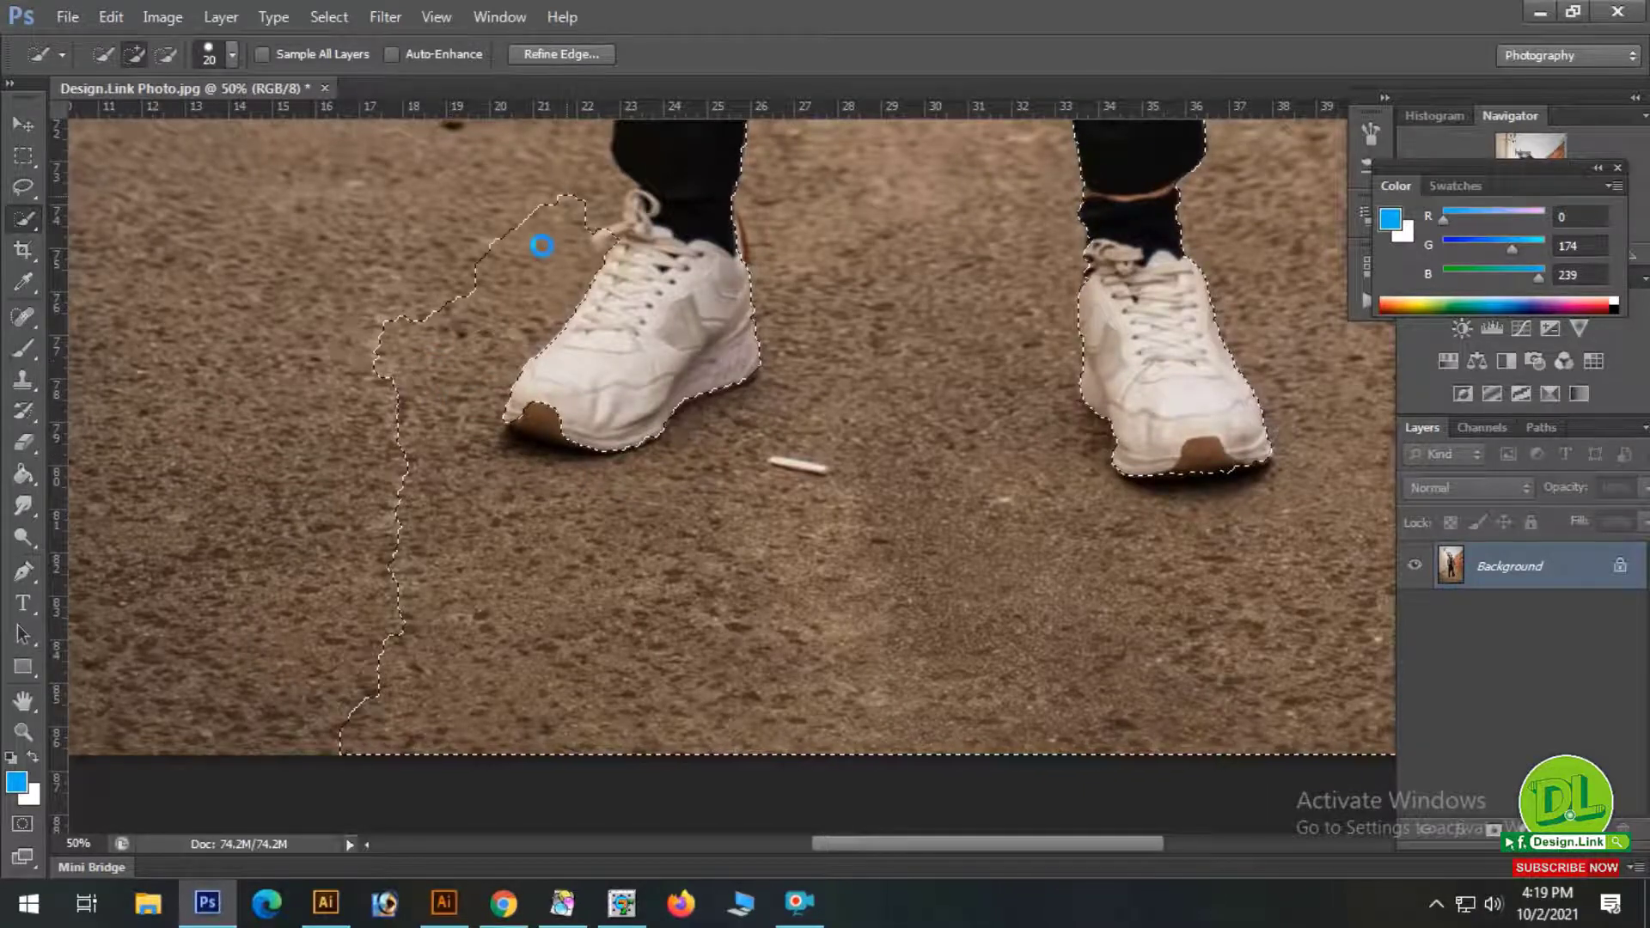
Extend the ground selection up the outer edge of the lower trouser leg above that shoe.
{"action": "scroll", "coordinate": [550, 344], "scroll_direction": "up", "scroll_amount": 5}
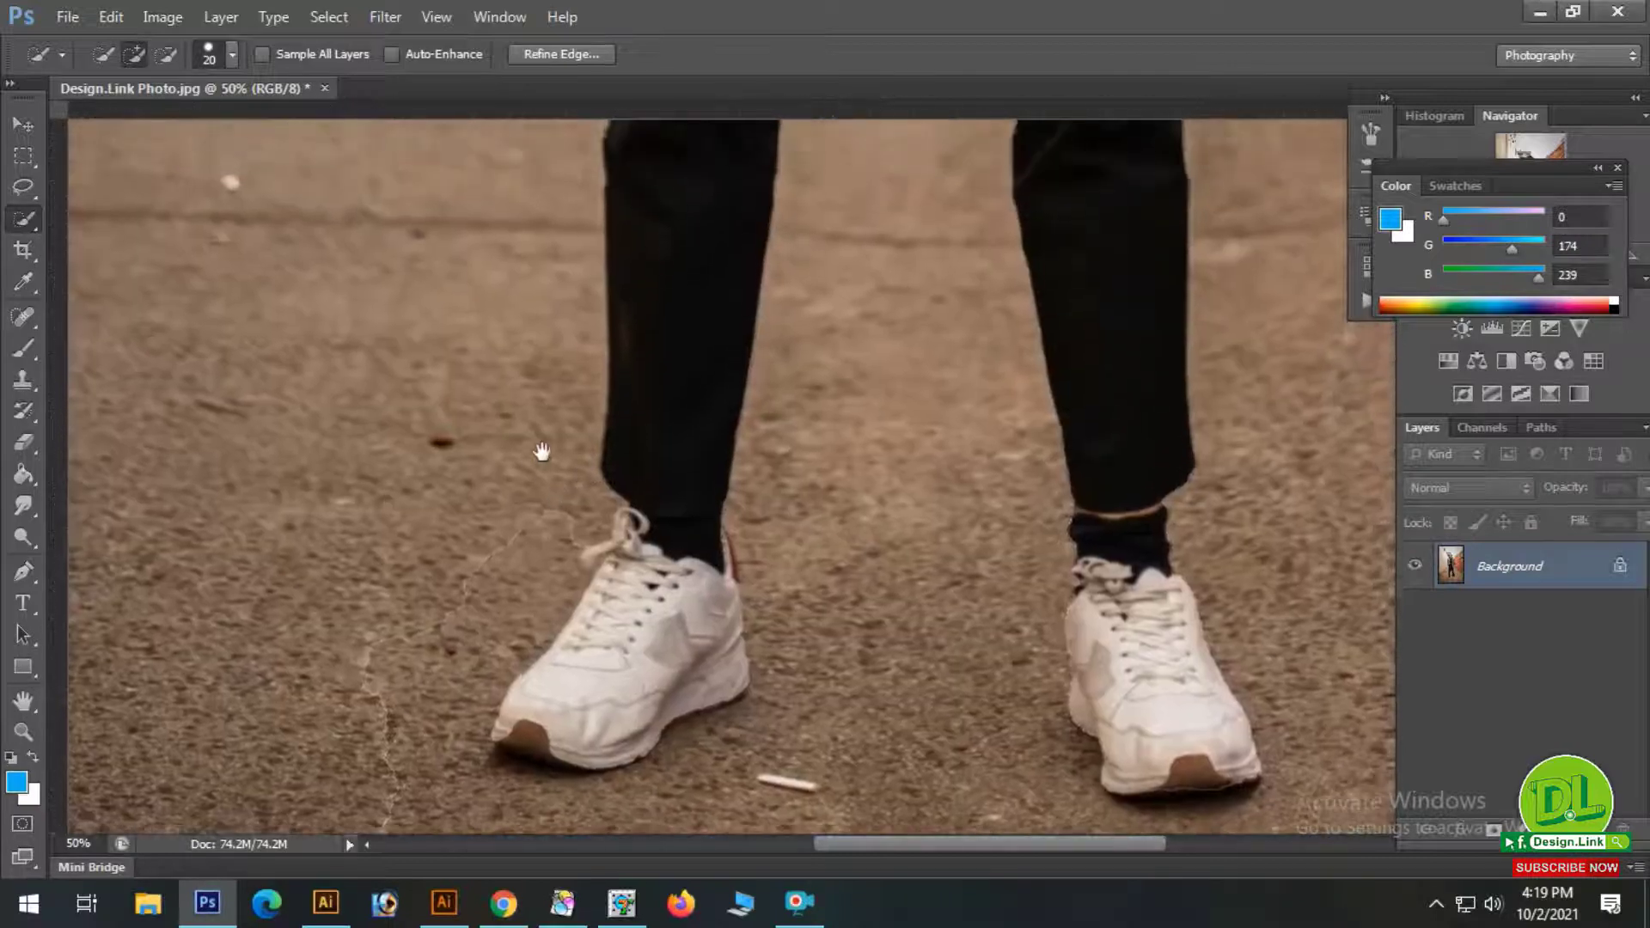
{"action": "mouse_move", "coordinate": [527, 534]}
{"action": "left_mouse_down"}
{"action": "mouse_move", "coordinate": [575, 472]}
{"action": "mouse_move", "coordinate": [571, 486]}
{"action": "mouse_move", "coordinate": [559, 331]}
{"action": "left_mouse_up"}
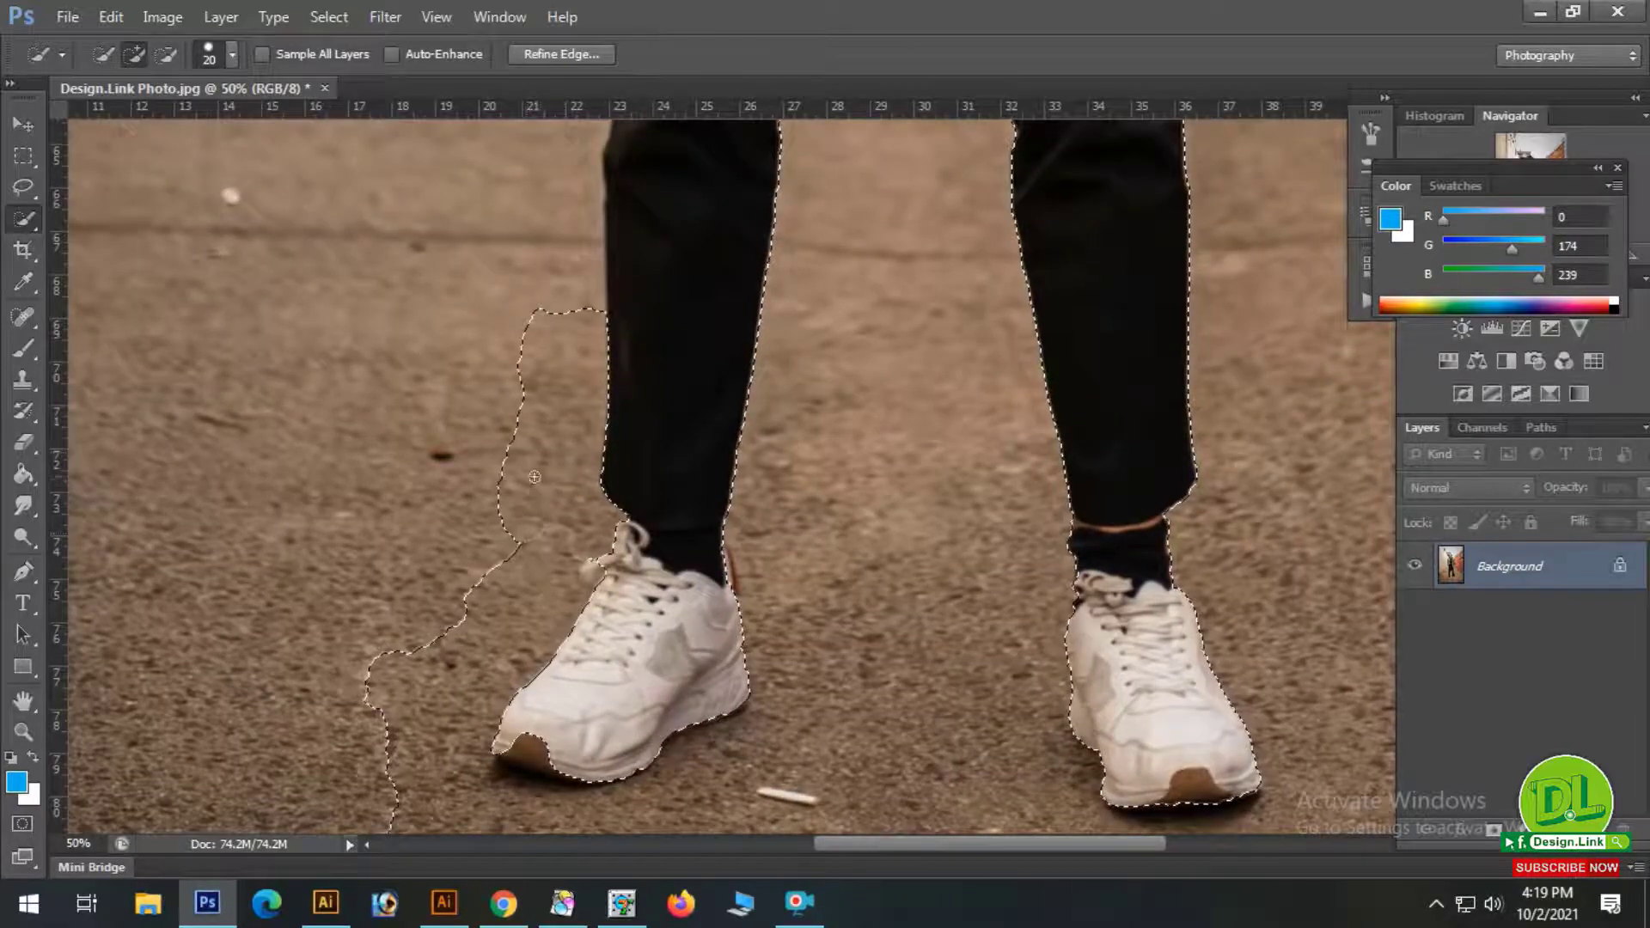
{"action": "mouse_move", "coordinate": [480, 398]}
{"action": "left_mouse_down"}
{"action": "mouse_move", "coordinate": [534, 600]}
{"action": "mouse_move", "coordinate": [449, 483]}
{"action": "mouse_move", "coordinate": [488, 505]}
{"action": "left_mouse_up"}
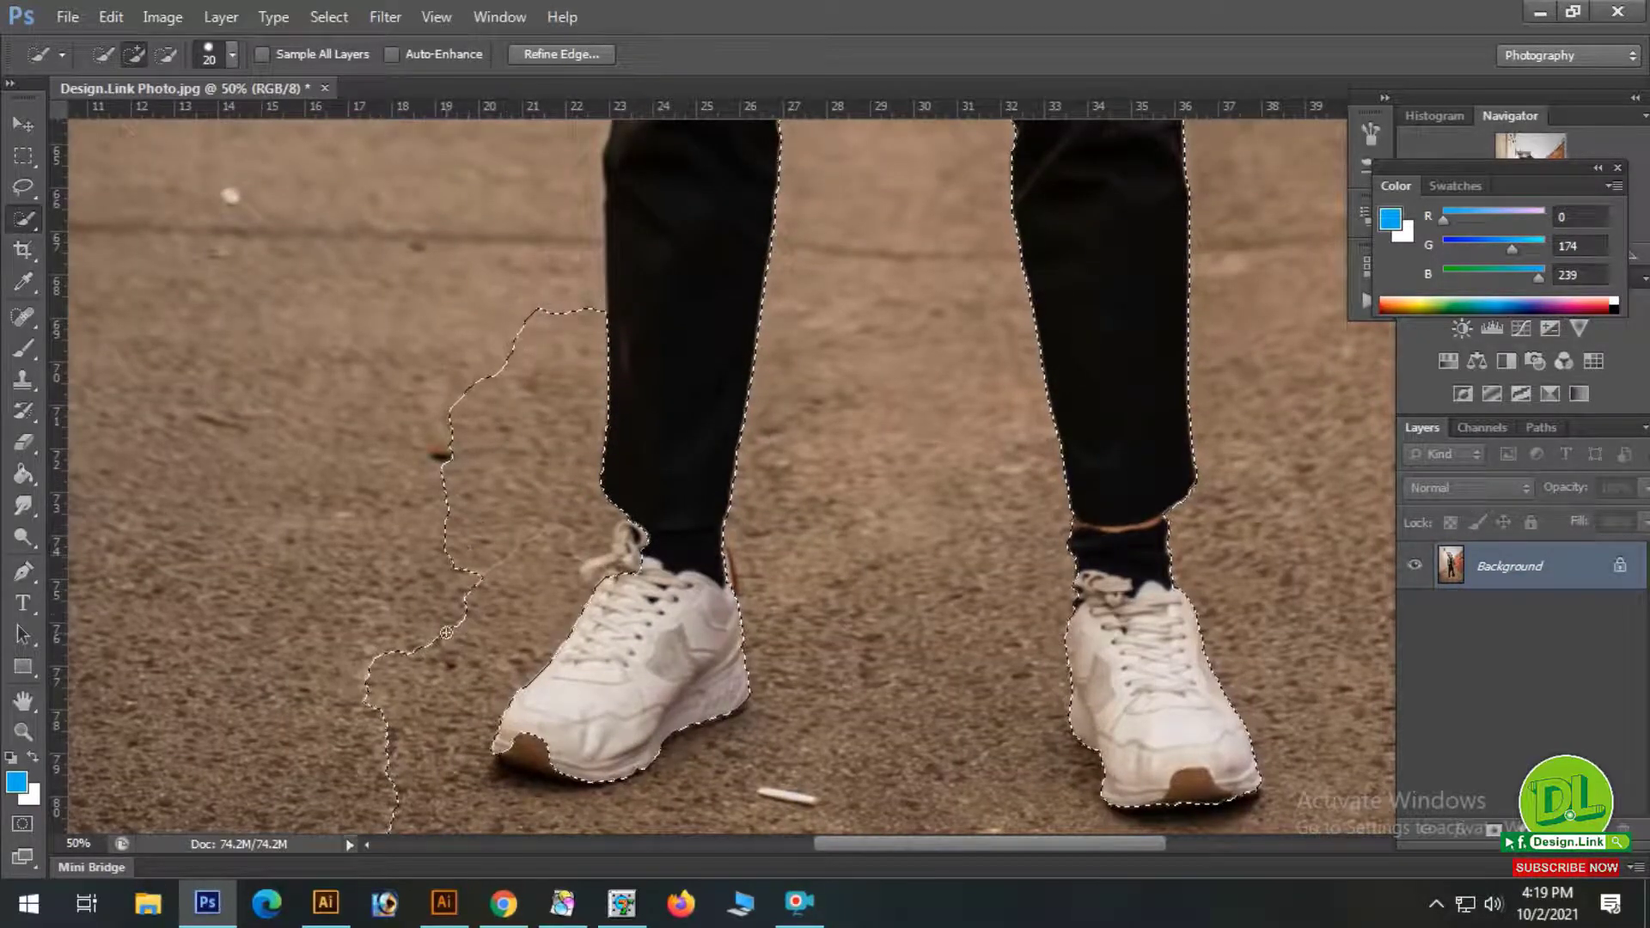
Subtract the brown toe cap and front sole edge of this shoe from the background selection.
{"action": "scroll", "coordinate": [626, 711], "scroll_direction": "up", "scroll_amount": 2}
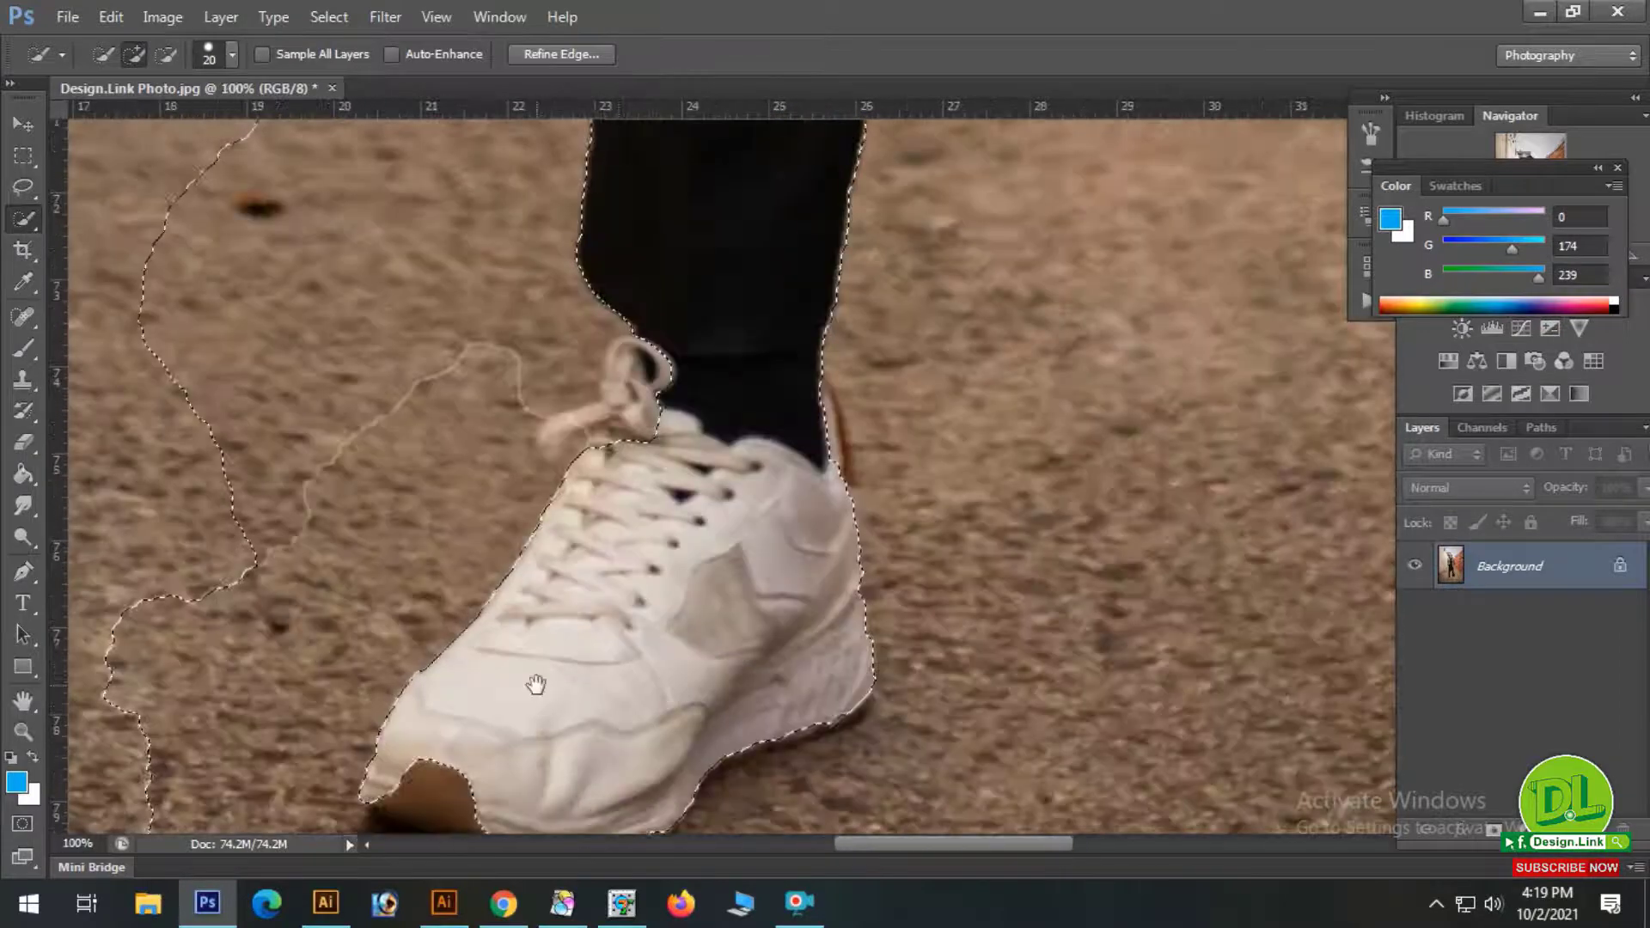
{"action": "left_click_drag", "start_coordinate": [534, 685], "coordinate": [558, 563]}
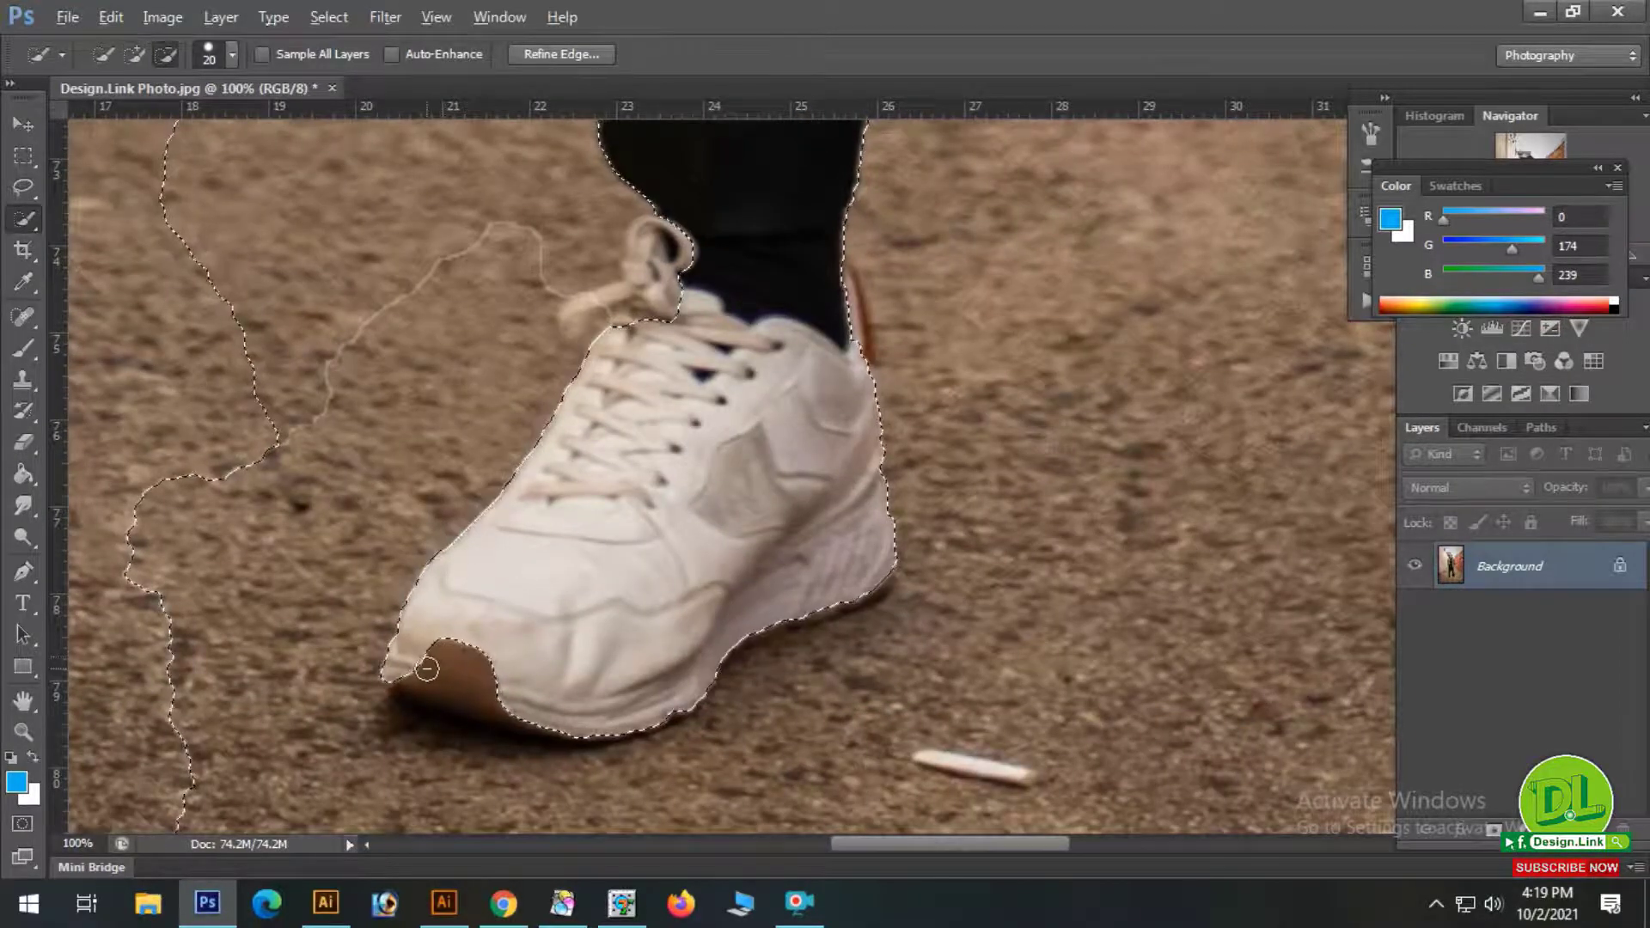
{"action": "left_click", "coordinate": [428, 669], "text": "alt"}
{"action": "left_click", "coordinate": [481, 667], "text": "alt"}
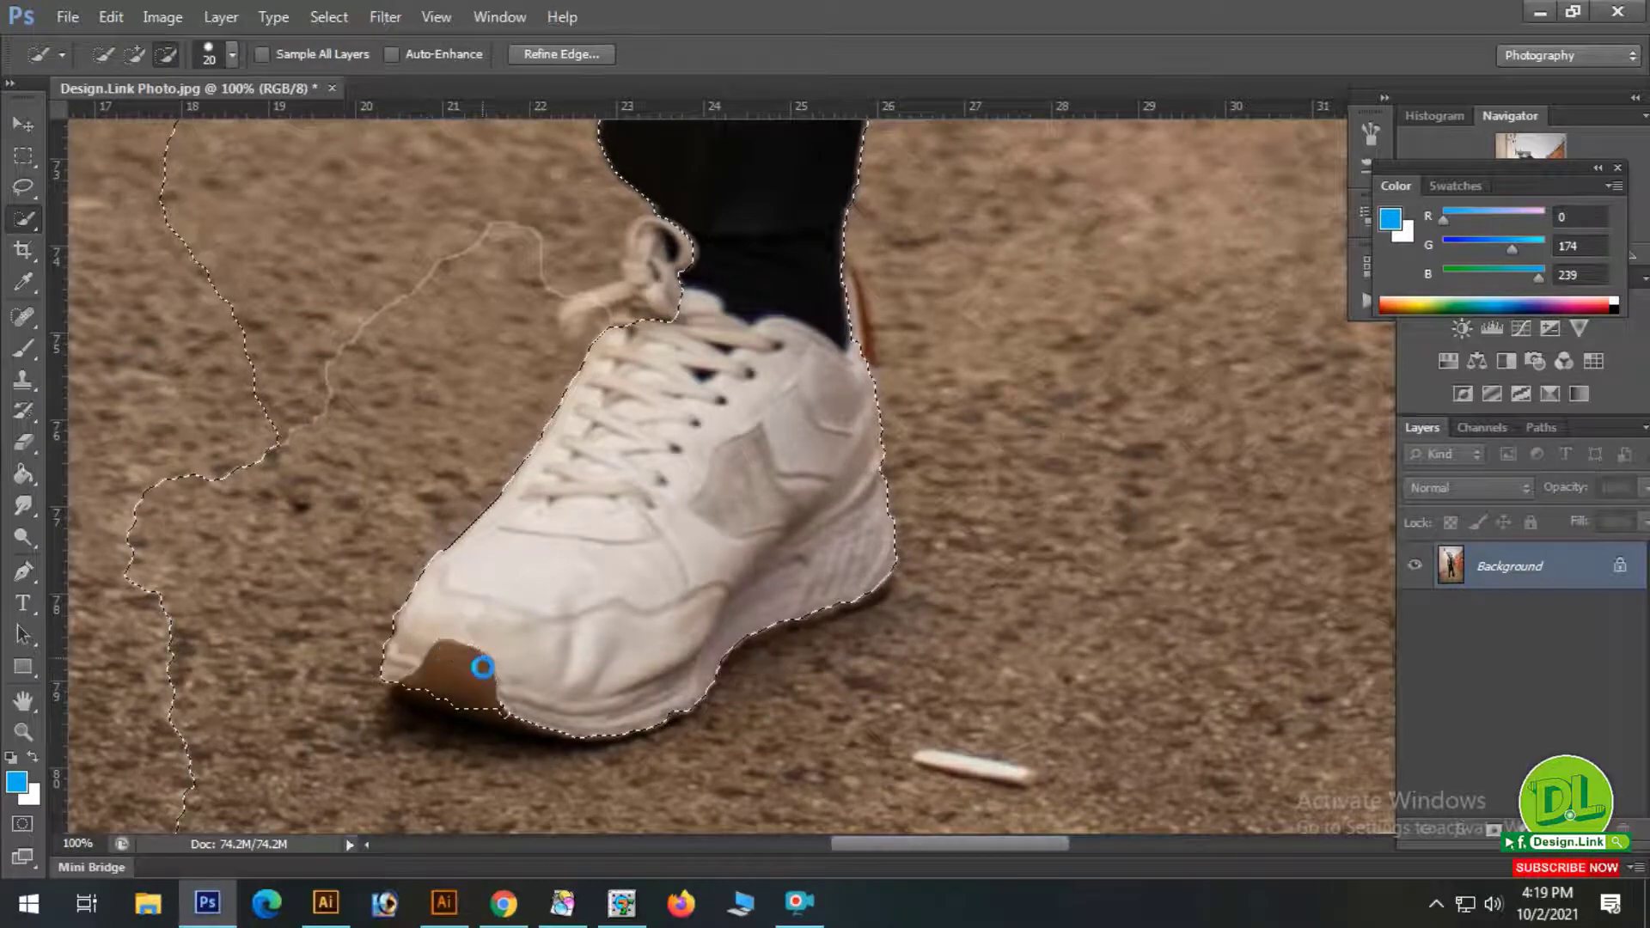
{"action": "left_click", "coordinate": [512, 718], "text": "alt"}
{"action": "mouse_move", "coordinate": [512, 717]}
{"action": "left_mouse_down"}
{"action": "mouse_move", "coordinate": [424, 673]}
{"action": "mouse_move", "coordinate": [442, 690]}
{"action": "mouse_move", "coordinate": [419, 680]}
{"action": "mouse_move", "coordinate": [407, 730]}
{"action": "mouse_move", "coordinate": [447, 682]}
{"action": "mouse_move", "coordinate": [406, 722]}
{"action": "mouse_move", "coordinate": [400, 667]}
{"action": "left_mouse_up"}
{"action": "mouse_move", "coordinate": [483, 710]}
{"action": "left_mouse_down"}
{"action": "mouse_move", "coordinate": [442, 709]}
{"action": "mouse_move", "coordinate": [552, 704]}
{"action": "left_mouse_up"}
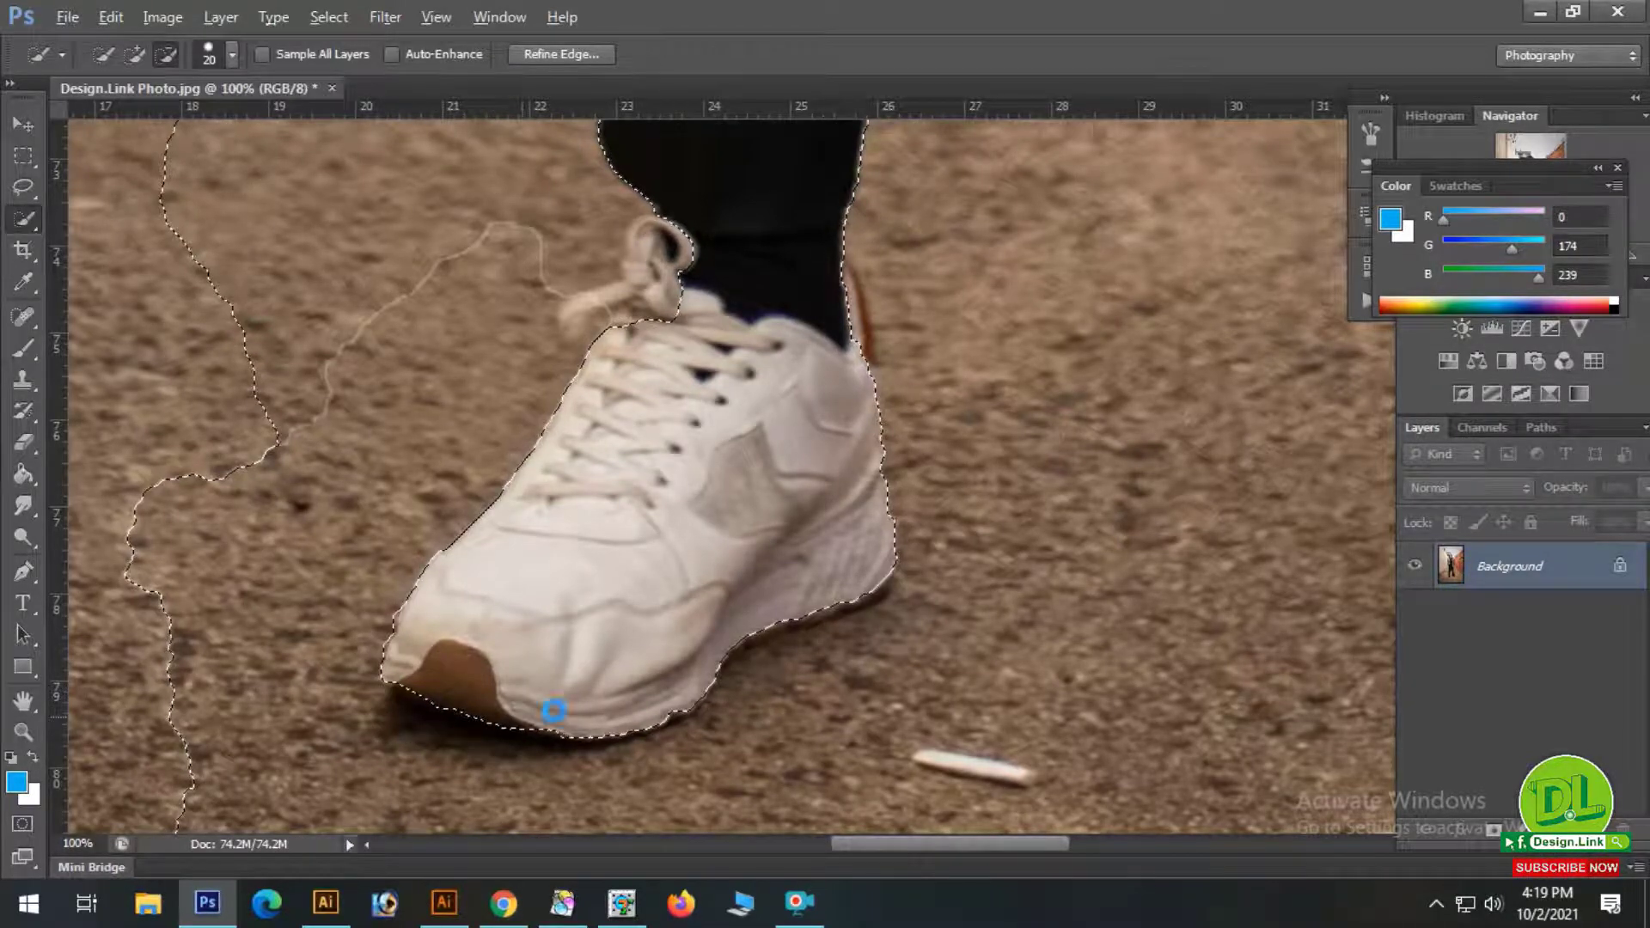
Extend the background selection up the outer edge of this leg and sleeve, covering the ground and the pale wall.
{"action": "key", "text": "ctrl+minus"}
{"action": "key", "text": "ctrl+minus"}
{"action": "left_click_drag", "start_coordinate": [753, 297], "coordinate": [709, 591]}
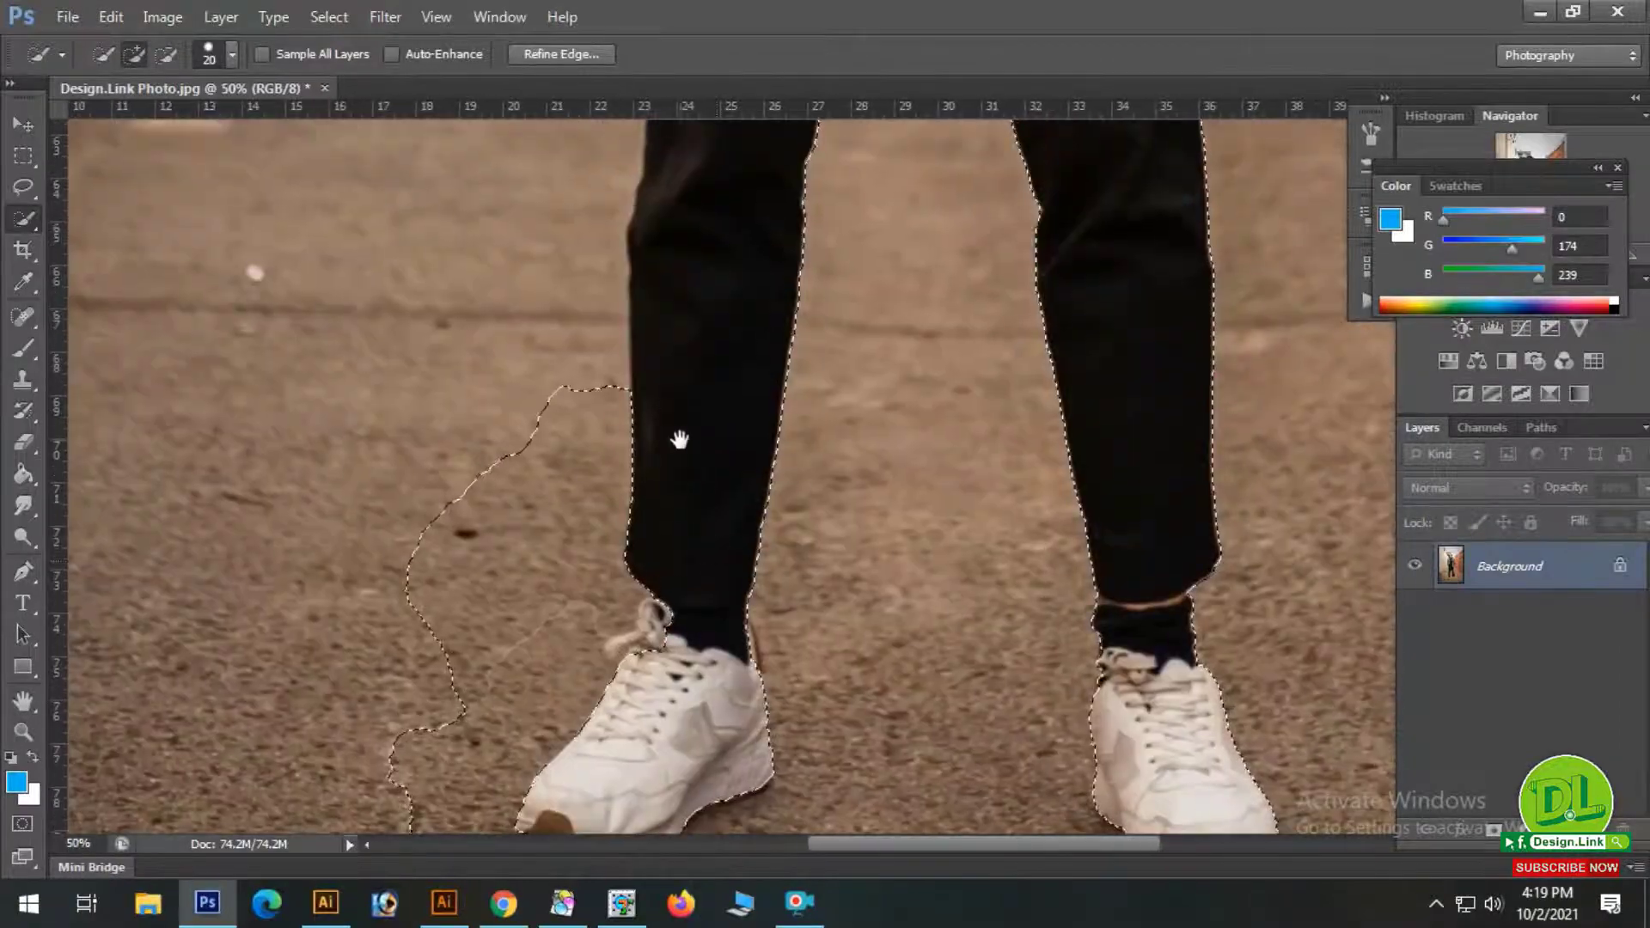
{"action": "left_click_drag", "start_coordinate": [644, 394], "coordinate": [634, 596]}
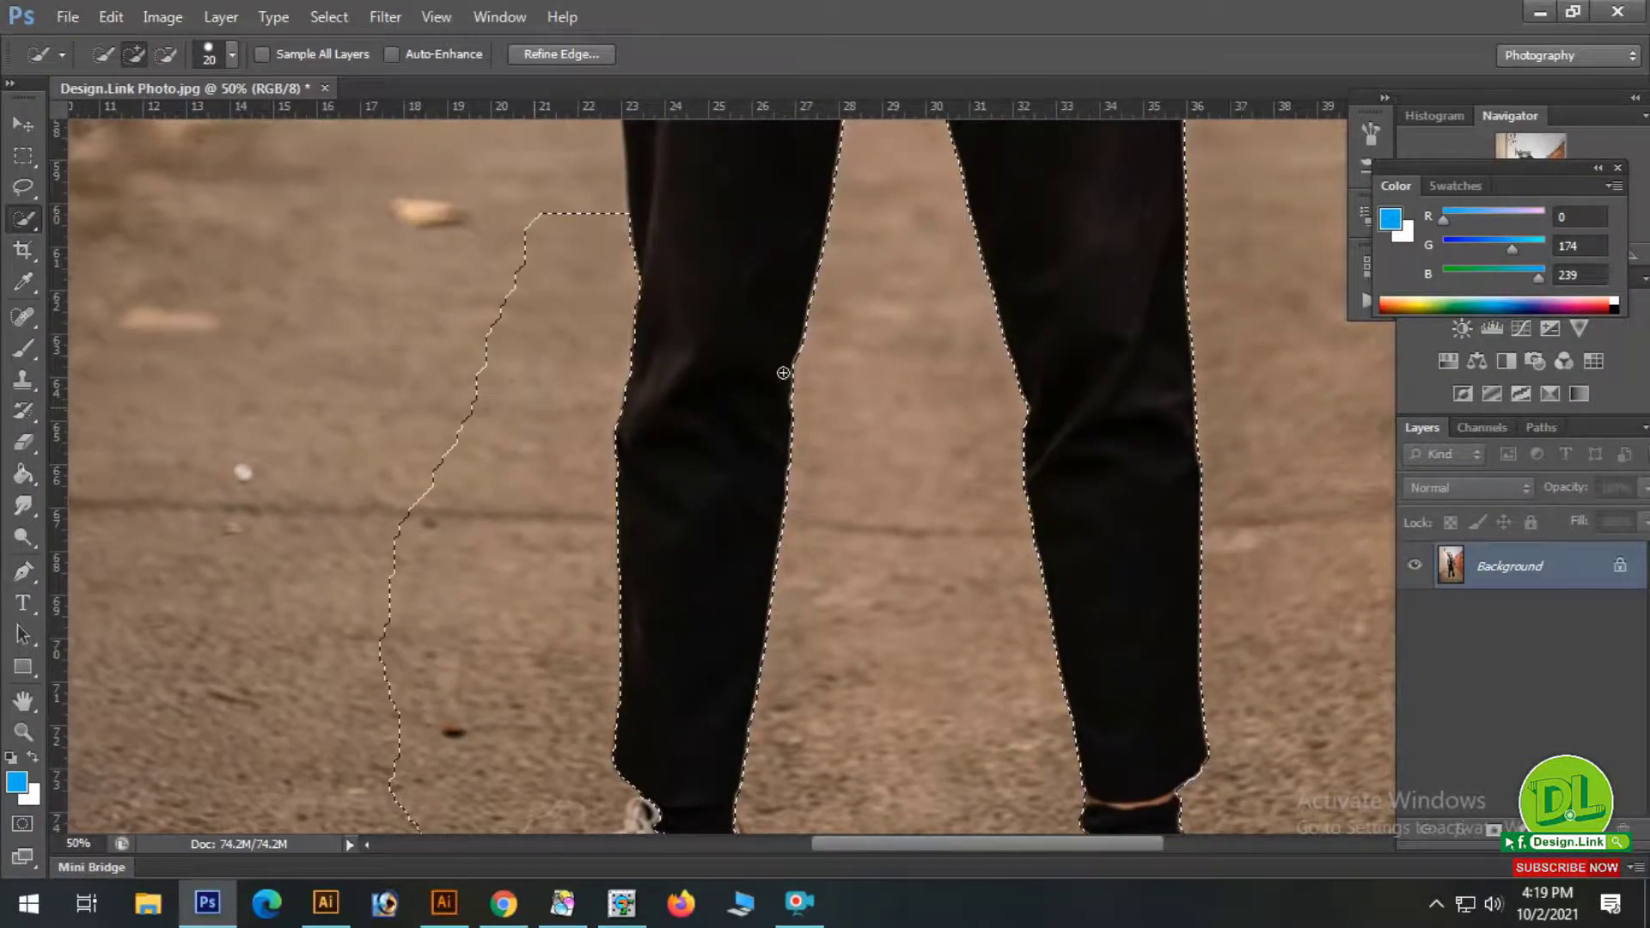
{"action": "key", "text": "ctrl+minus"}
{"action": "key", "text": "ctrl+minus"}
{"action": "mouse_move", "coordinate": [667, 671]}
{"action": "left_mouse_down"}
{"action": "mouse_move", "coordinate": [581, 374]}
{"action": "mouse_move", "coordinate": [601, 501]}
{"action": "mouse_move", "coordinate": [584, 300]}
{"action": "left_mouse_up"}
{"action": "left_click_drag", "start_coordinate": [608, 482], "coordinate": [608, 514]}
{"action": "scroll", "coordinate": [607, 514], "scroll_direction": "up", "scroll_amount": 3}
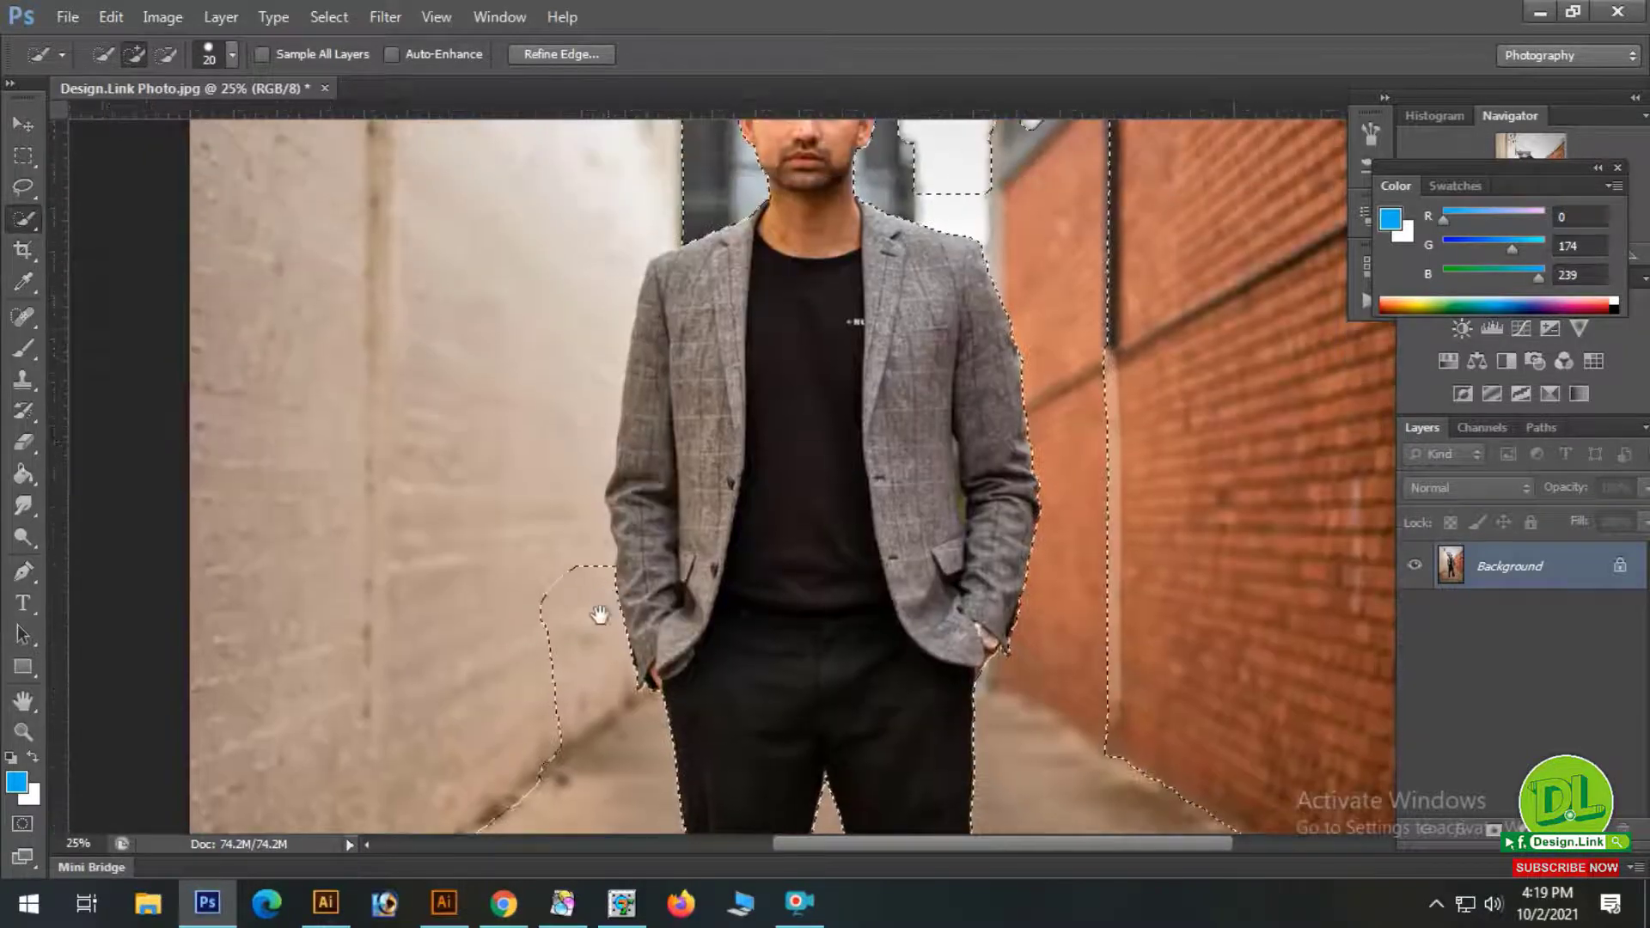
{"action": "scroll", "coordinate": [748, 273], "scroll_direction": "up", "scroll_amount": 3}
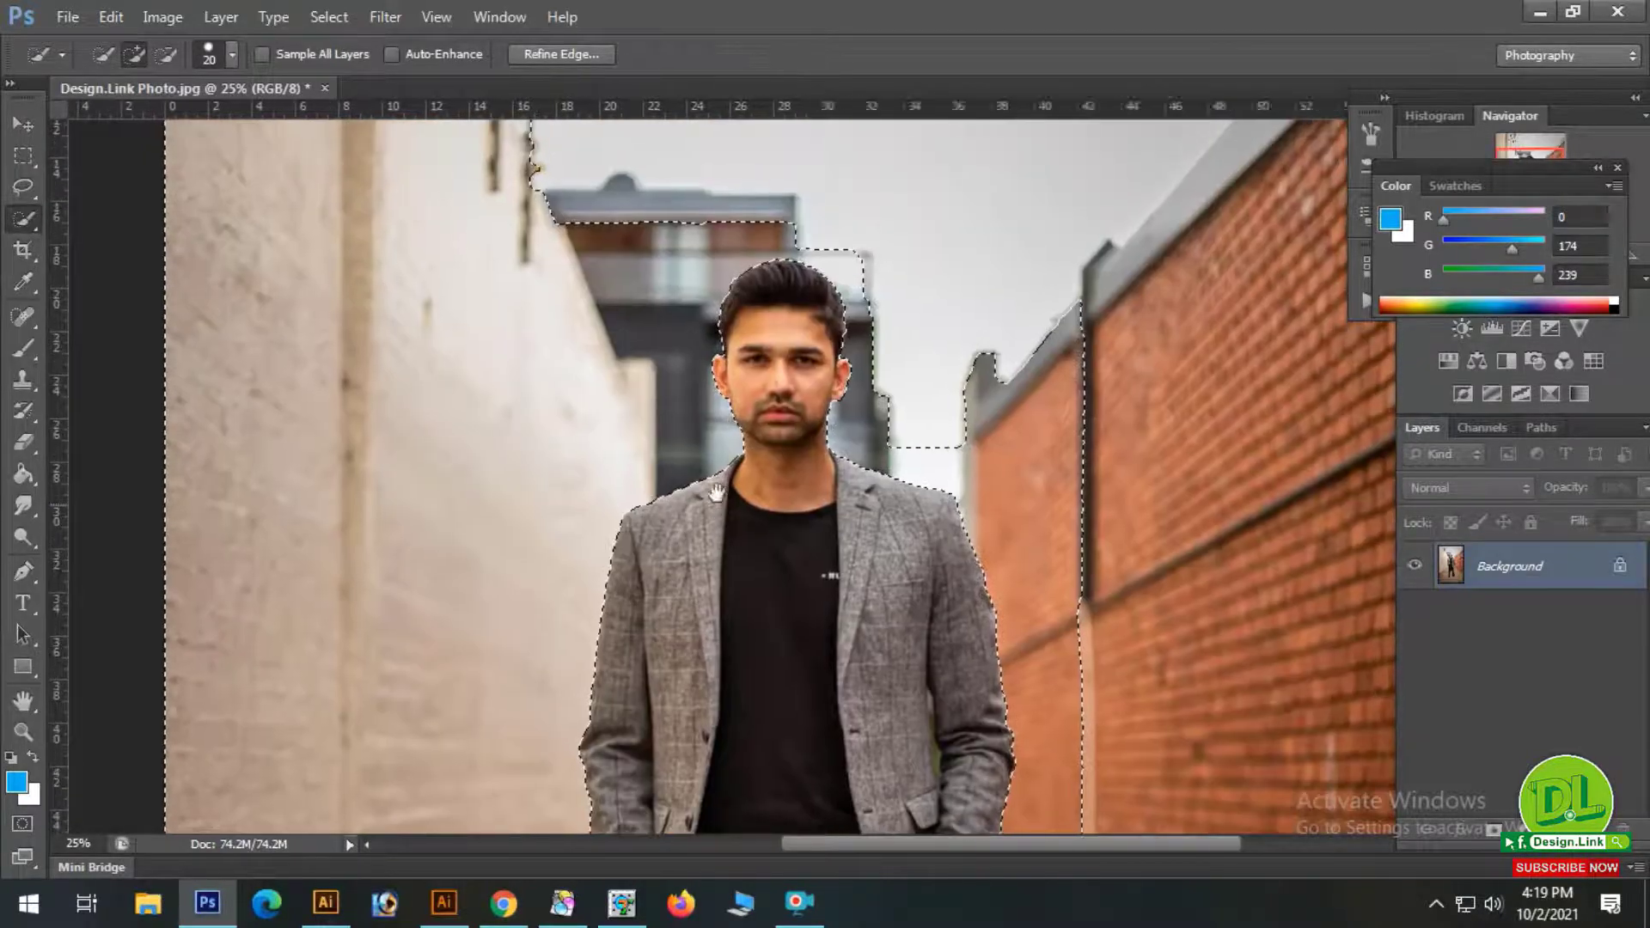
Set the brush size to 600 and add the remaining brick wall, sky and distant buildings to the background selection.
{"action": "left_click", "coordinate": [1034, 506], "text": "alt"}
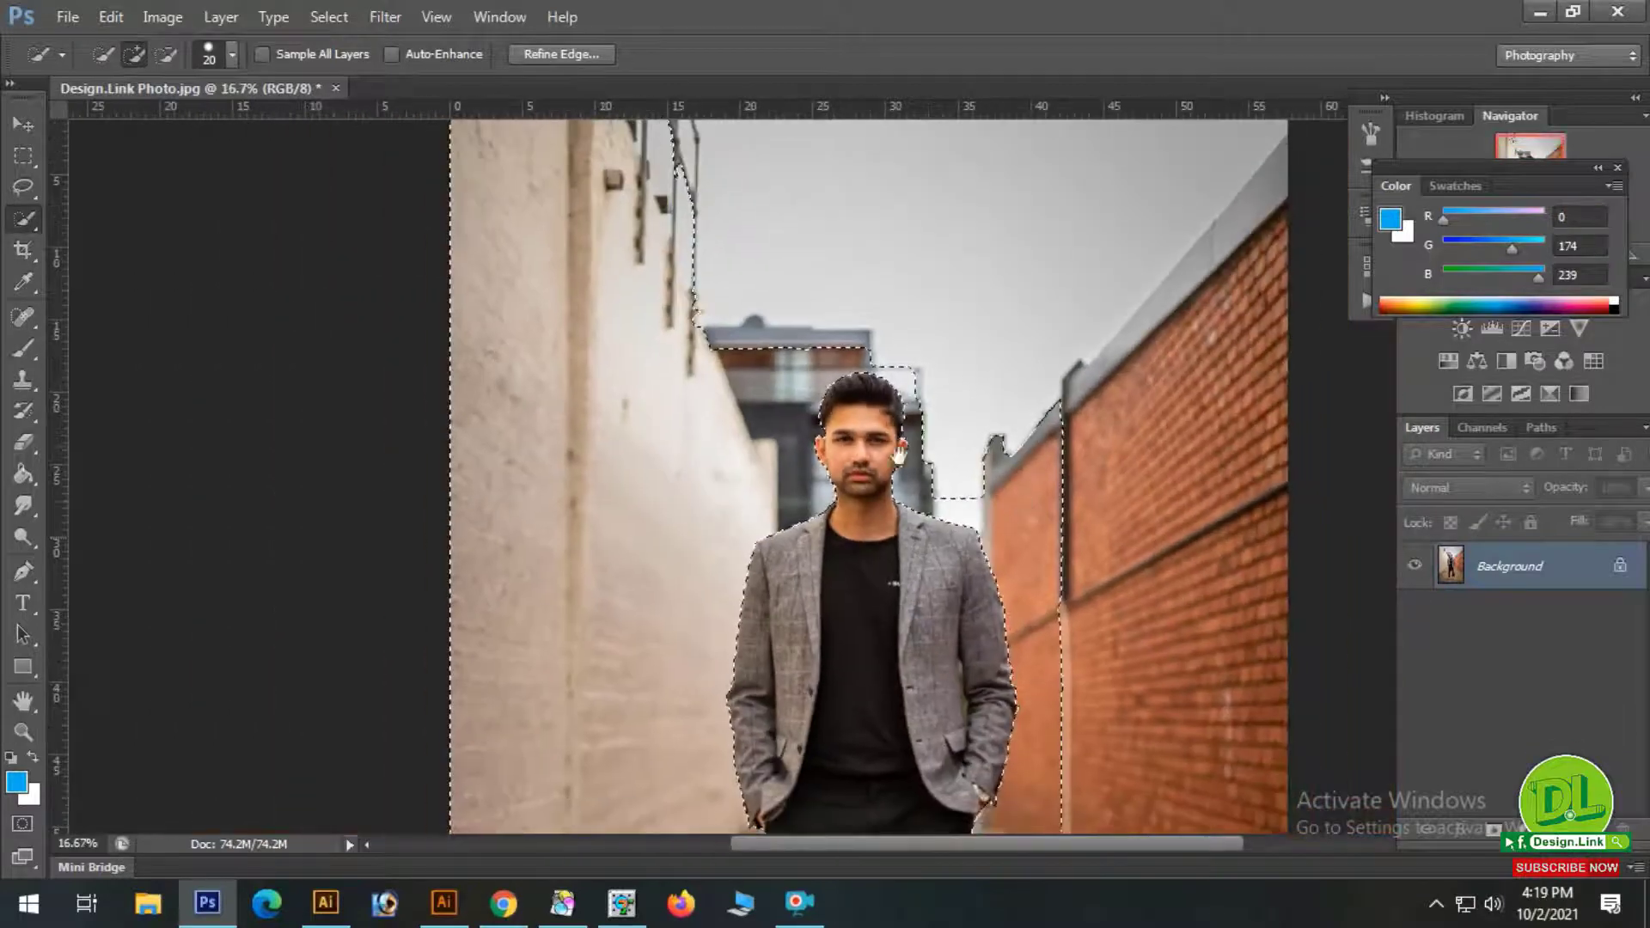
{"action": "left_click_drag", "start_coordinate": [1037, 711], "coordinate": [864, 503]}
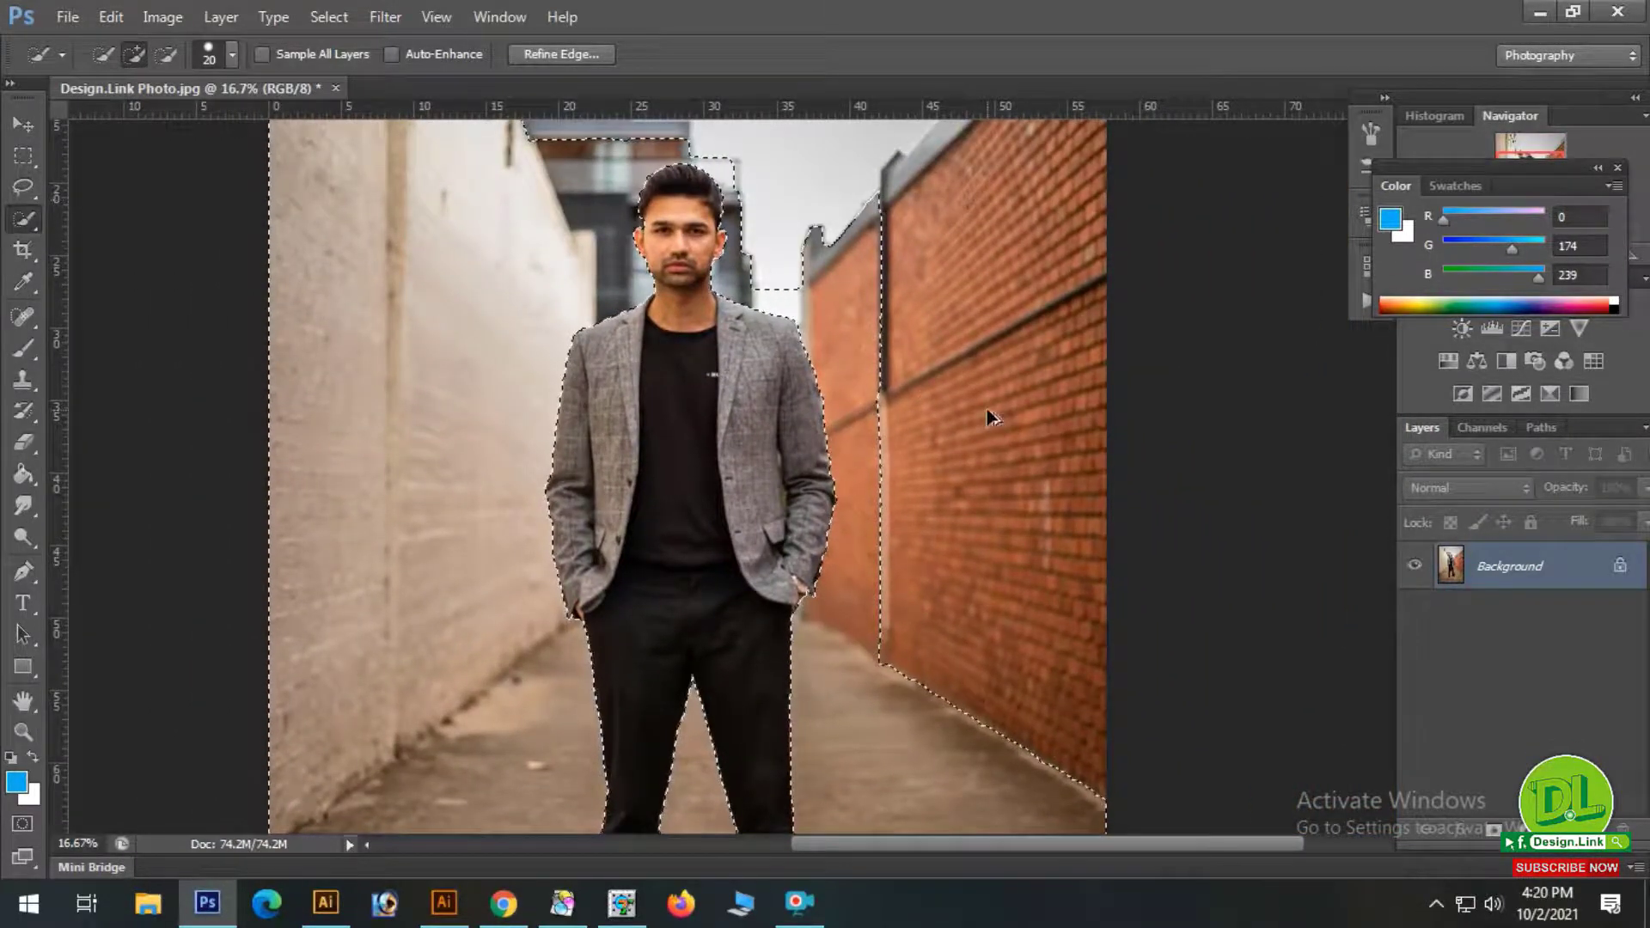
{"action": "scroll", "coordinate": [986, 412], "scroll_direction": "down", "scroll_amount": 1}
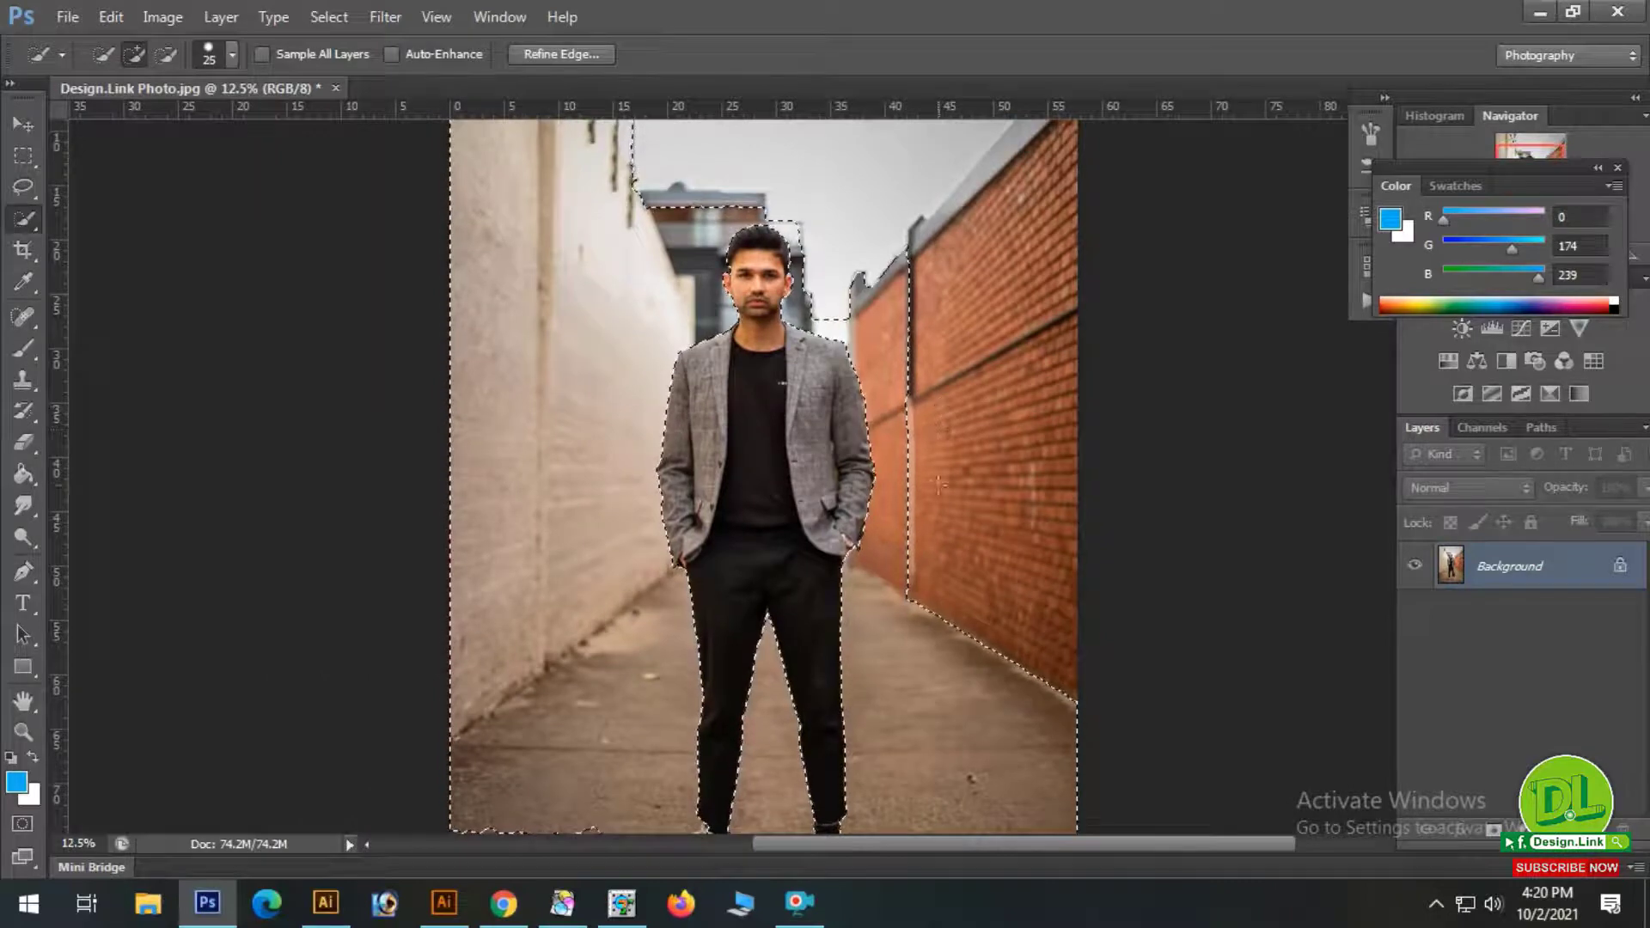
{"action": "key", "text": "bracketright"}
{"action": "left_click", "coordinate": [958, 601]}
{"action": "left_click_drag", "start_coordinate": [1033, 447], "coordinate": [965, 516]}
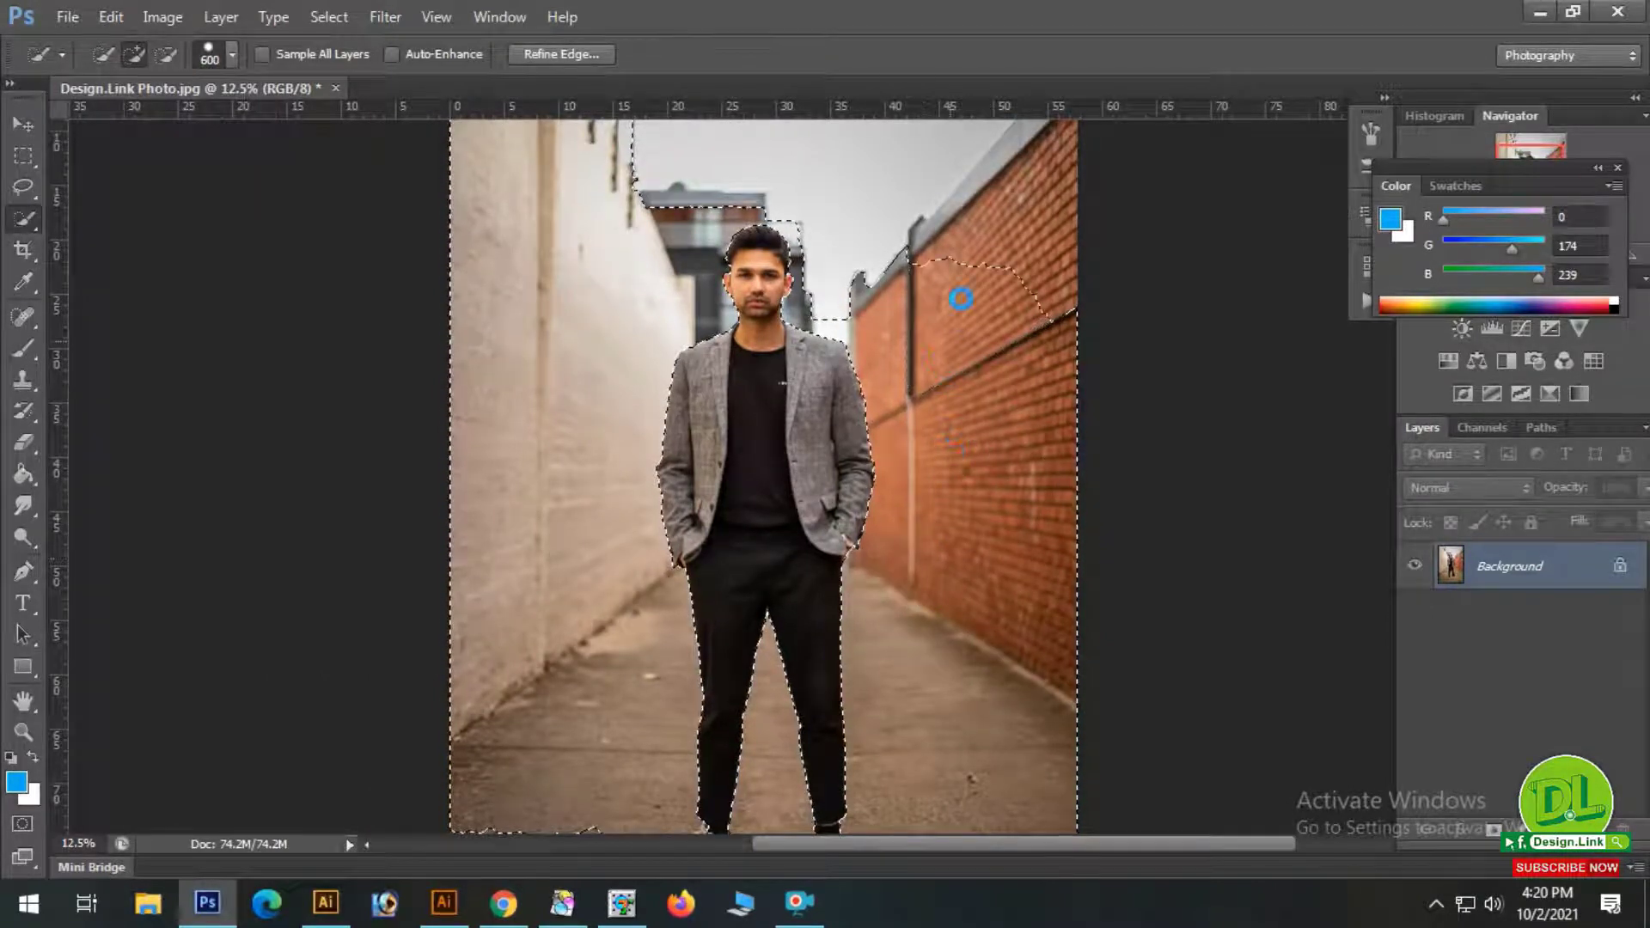
{"action": "left_click_drag", "start_coordinate": [961, 297], "coordinate": [989, 252]}
{"action": "mouse_move", "coordinate": [974, 195]}
{"action": "left_mouse_down"}
{"action": "mouse_move", "coordinate": [895, 229]}
{"action": "mouse_move", "coordinate": [859, 276]}
{"action": "left_mouse_up"}
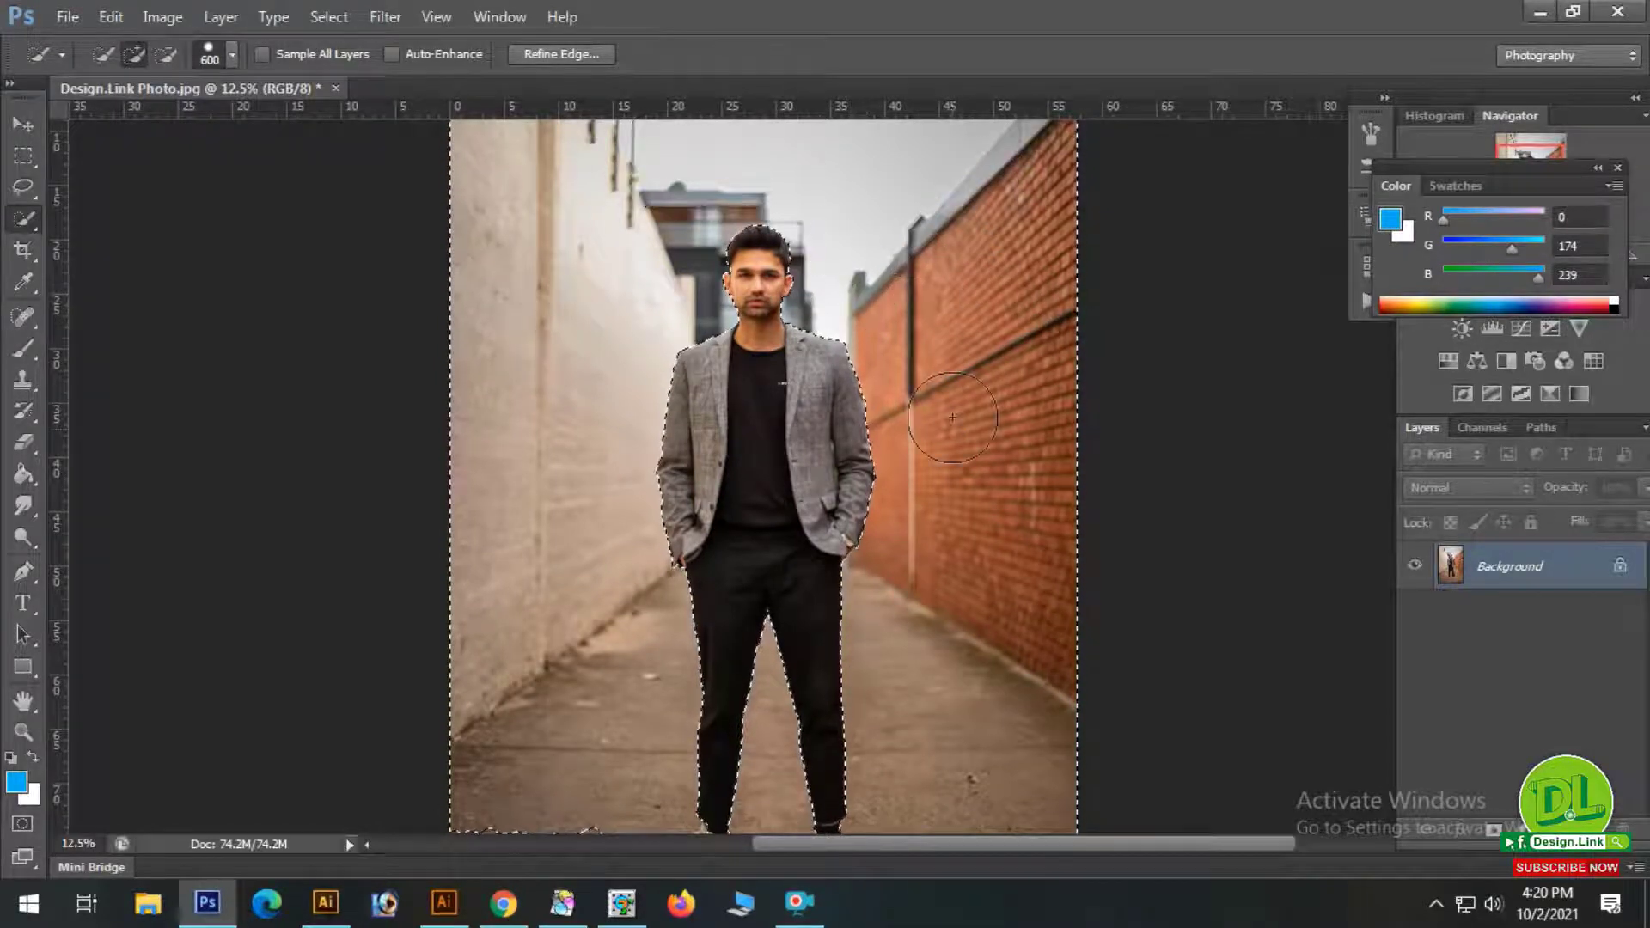
Add the remaining unselected ground near the photo's lower corner on the pale-wall side to the background selection.
{"action": "key", "text": "ctrl+minus"}
{"action": "left_click_drag", "start_coordinate": [737, 700], "coordinate": [733, 727]}
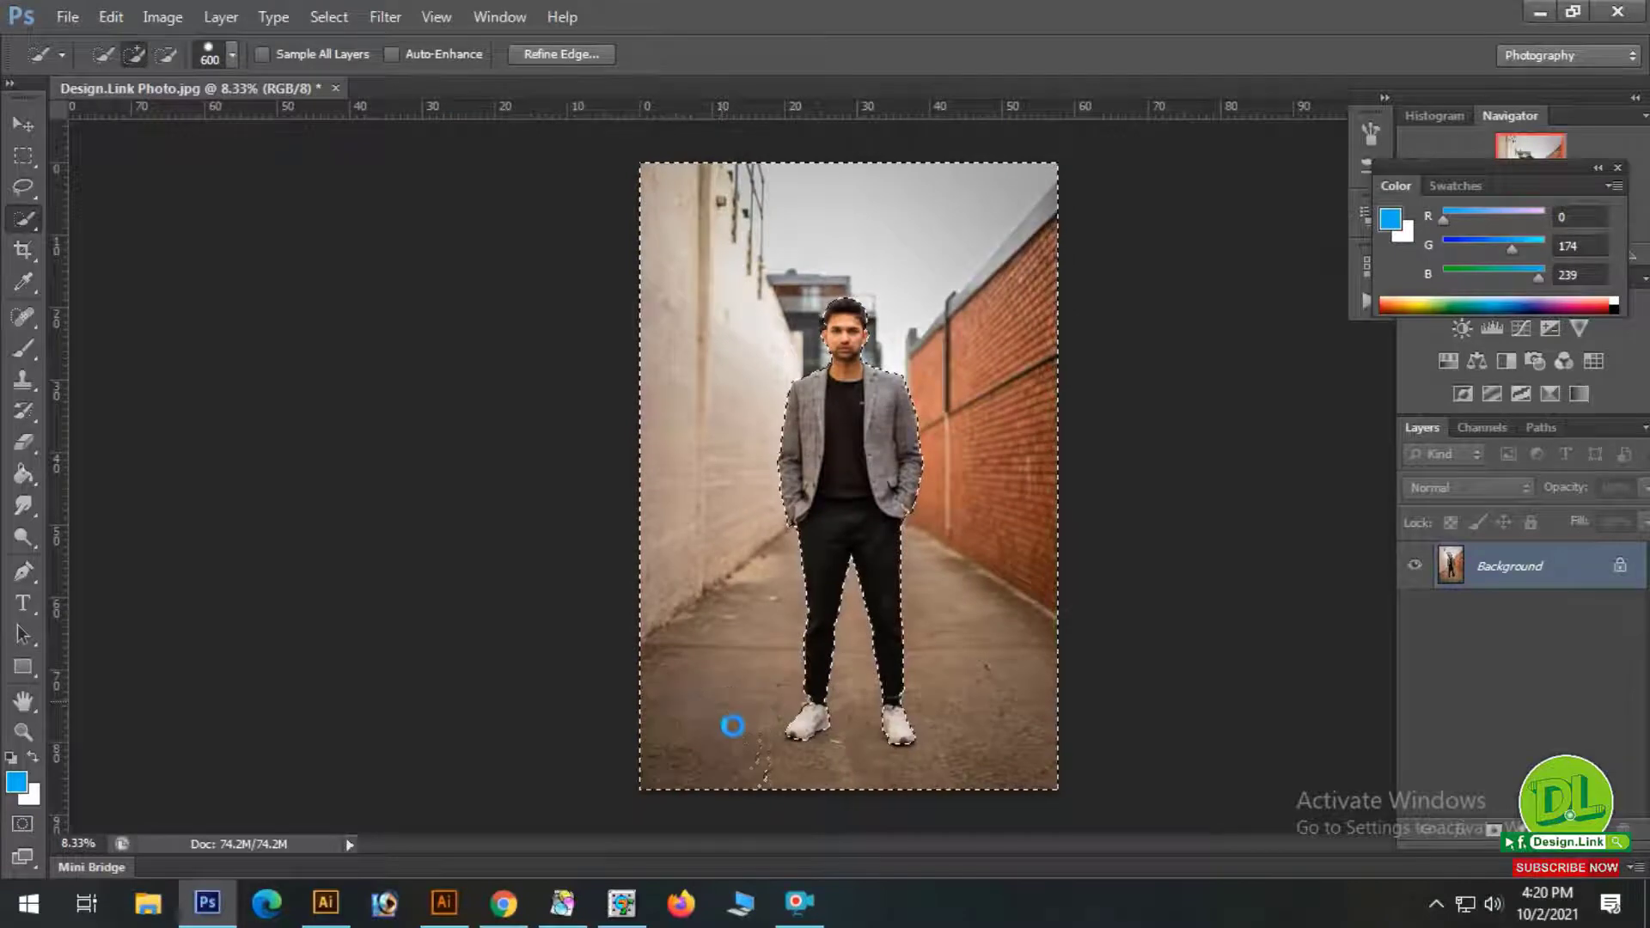
{"action": "left_click", "coordinate": [861, 686], "text": "ctrl"}
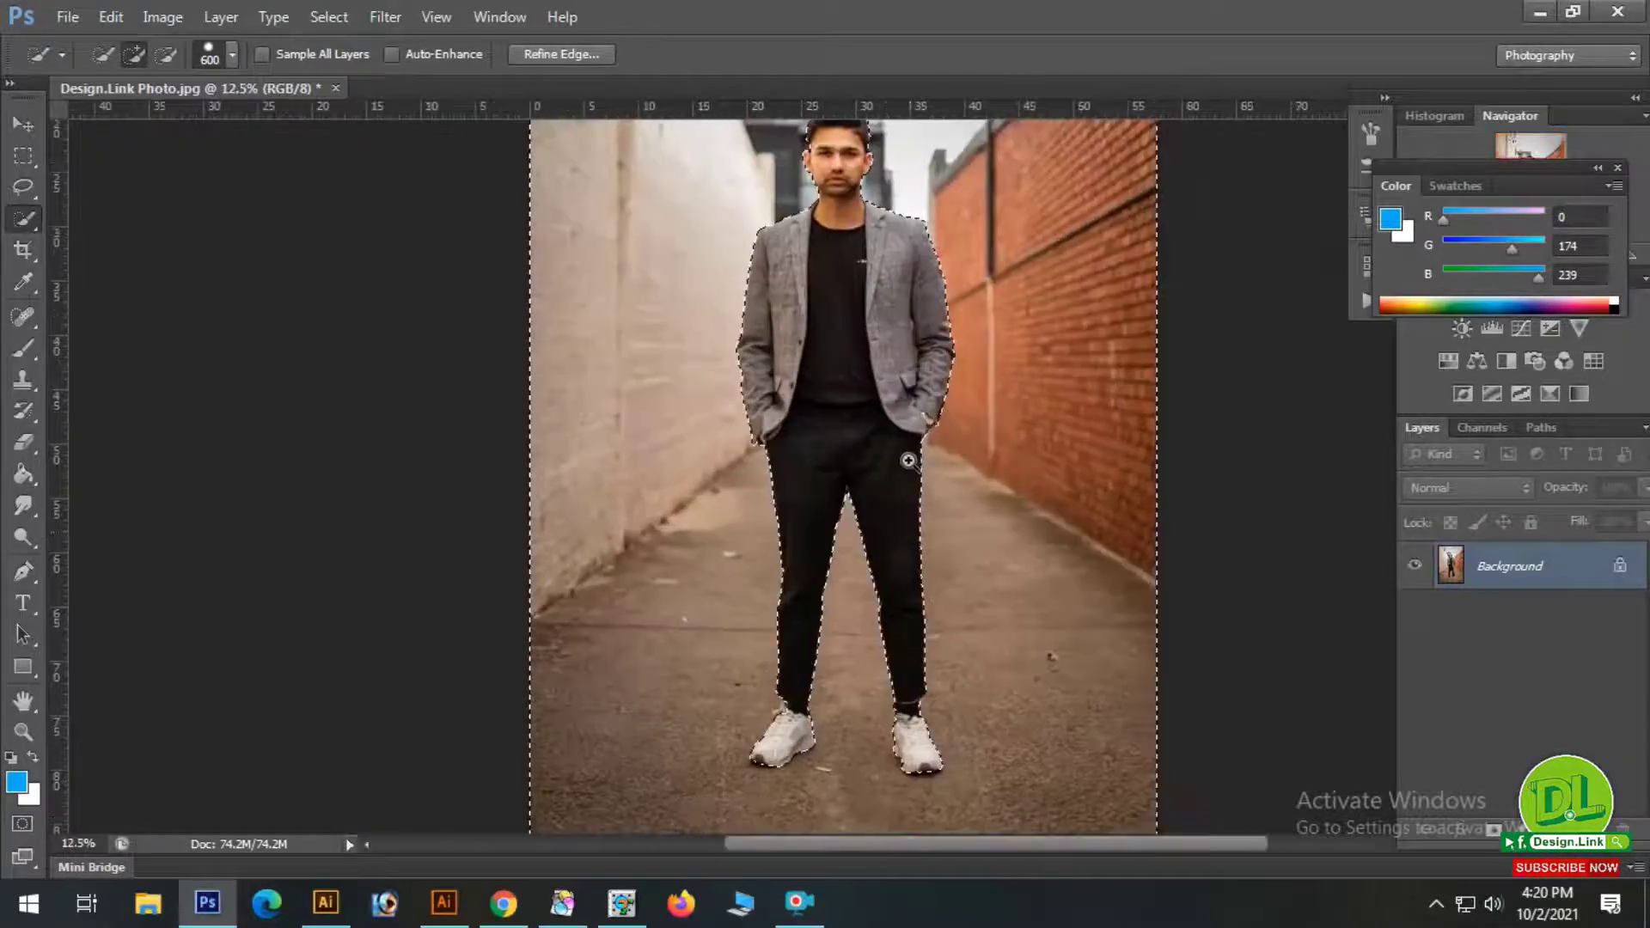
Convert the locked Background layer into a regular editable layer named Layer 0.
{"action": "left_click", "coordinate": [942, 350], "text": "ctrl"}
{"action": "left_click_drag", "start_coordinate": [946, 194], "coordinate": [923, 512]}
{"action": "left_click", "coordinate": [839, 413], "text": "ctrl"}
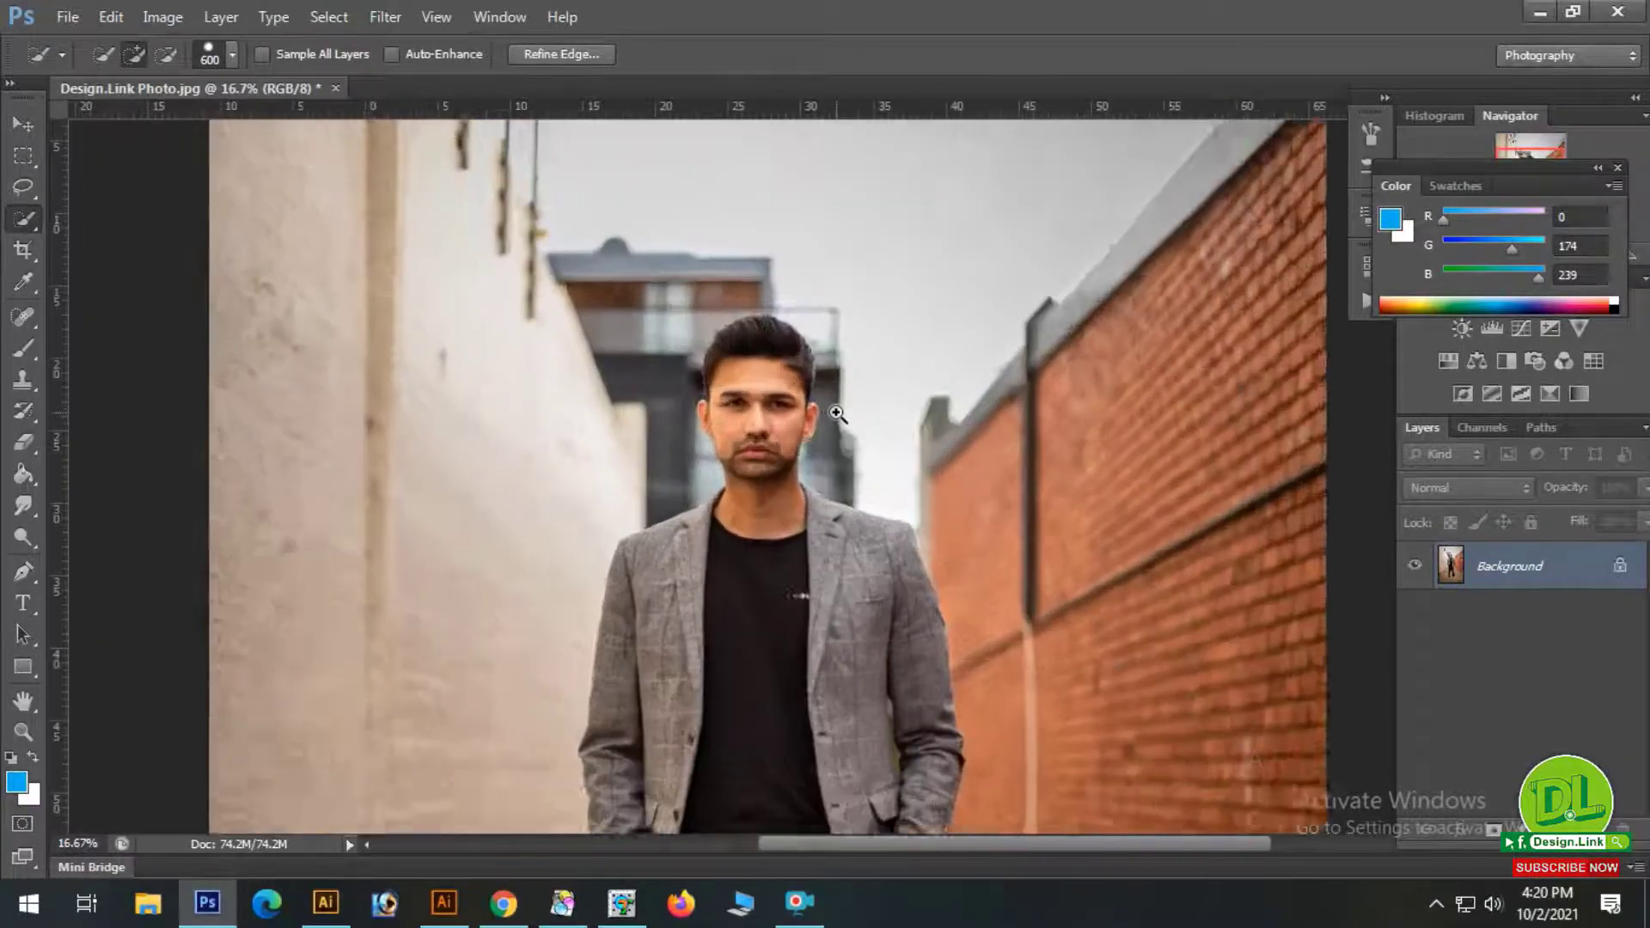
{"action": "left_click", "coordinate": [919, 453], "text": "alt"}
{"action": "left_click", "coordinate": [919, 453], "text": "alt"}
{"action": "left_click", "coordinate": [919, 453], "text": "alt"}
{"action": "key", "text": "ctrl+minus"}
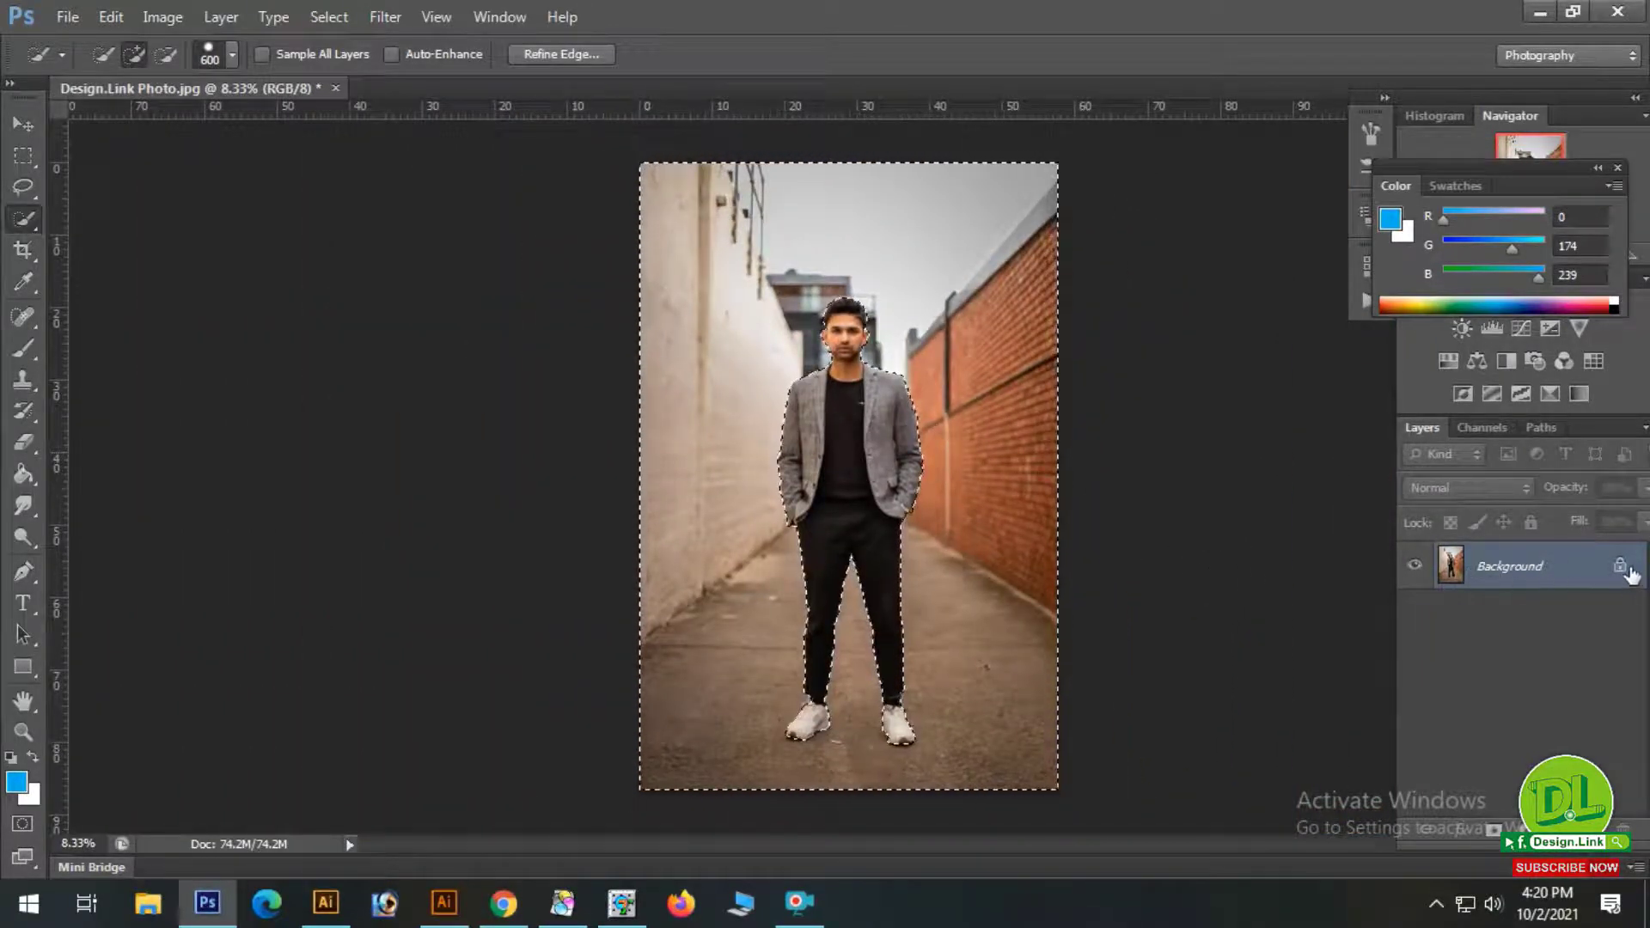
{"action": "double_click", "coordinate": [1512, 574]}
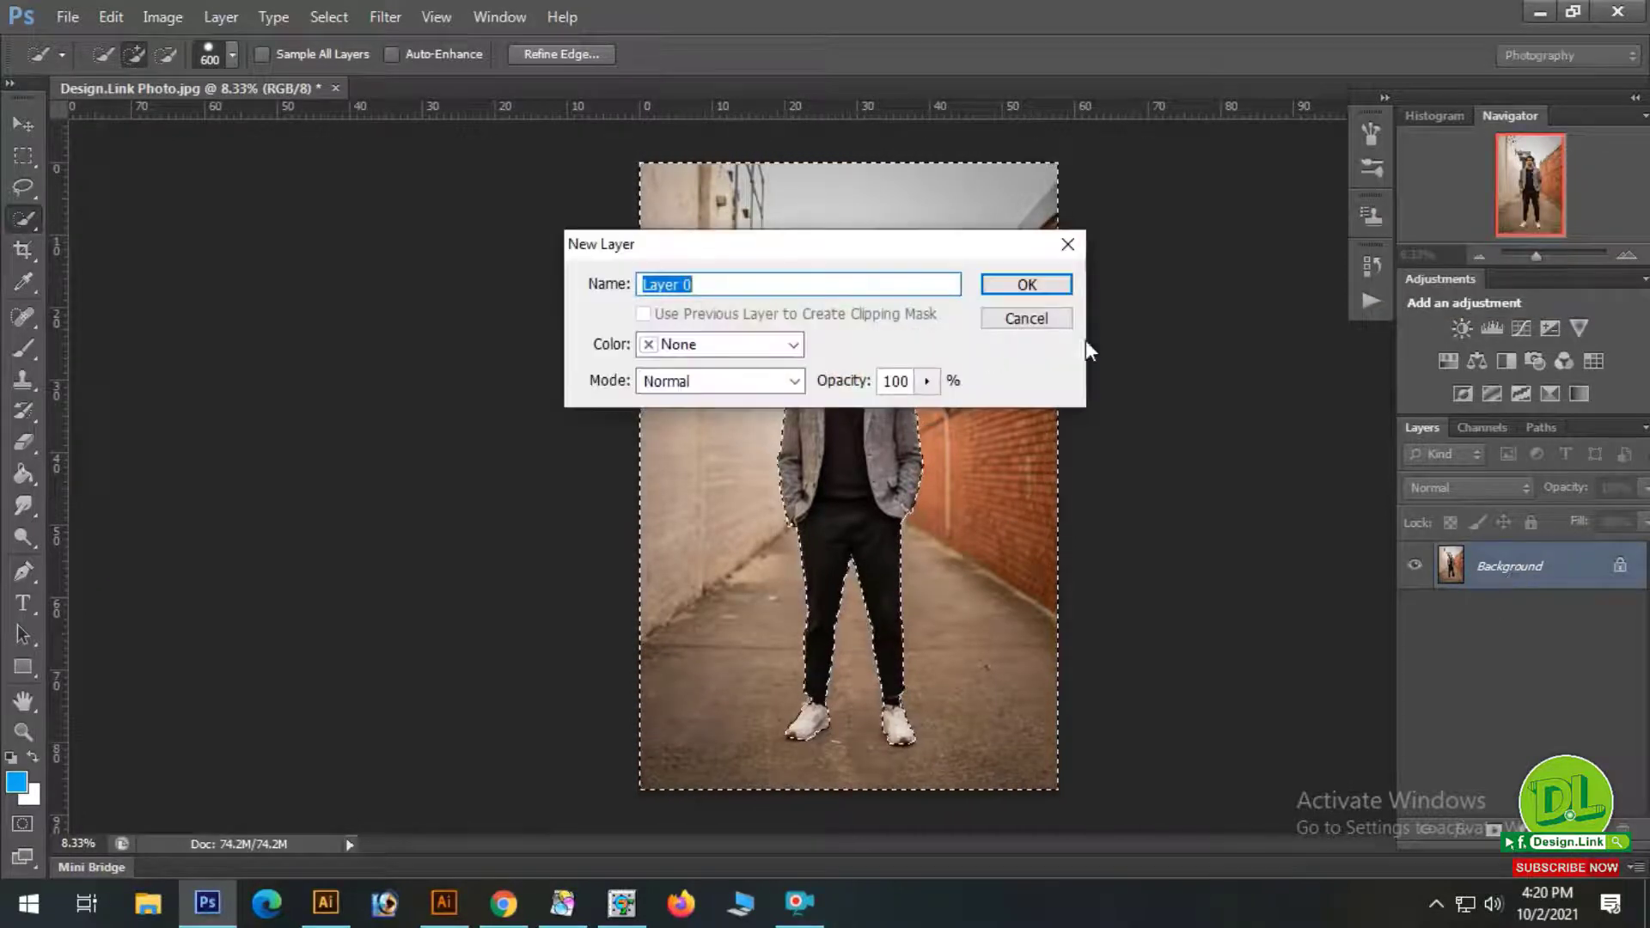
{"action": "left_click", "coordinate": [1025, 286]}
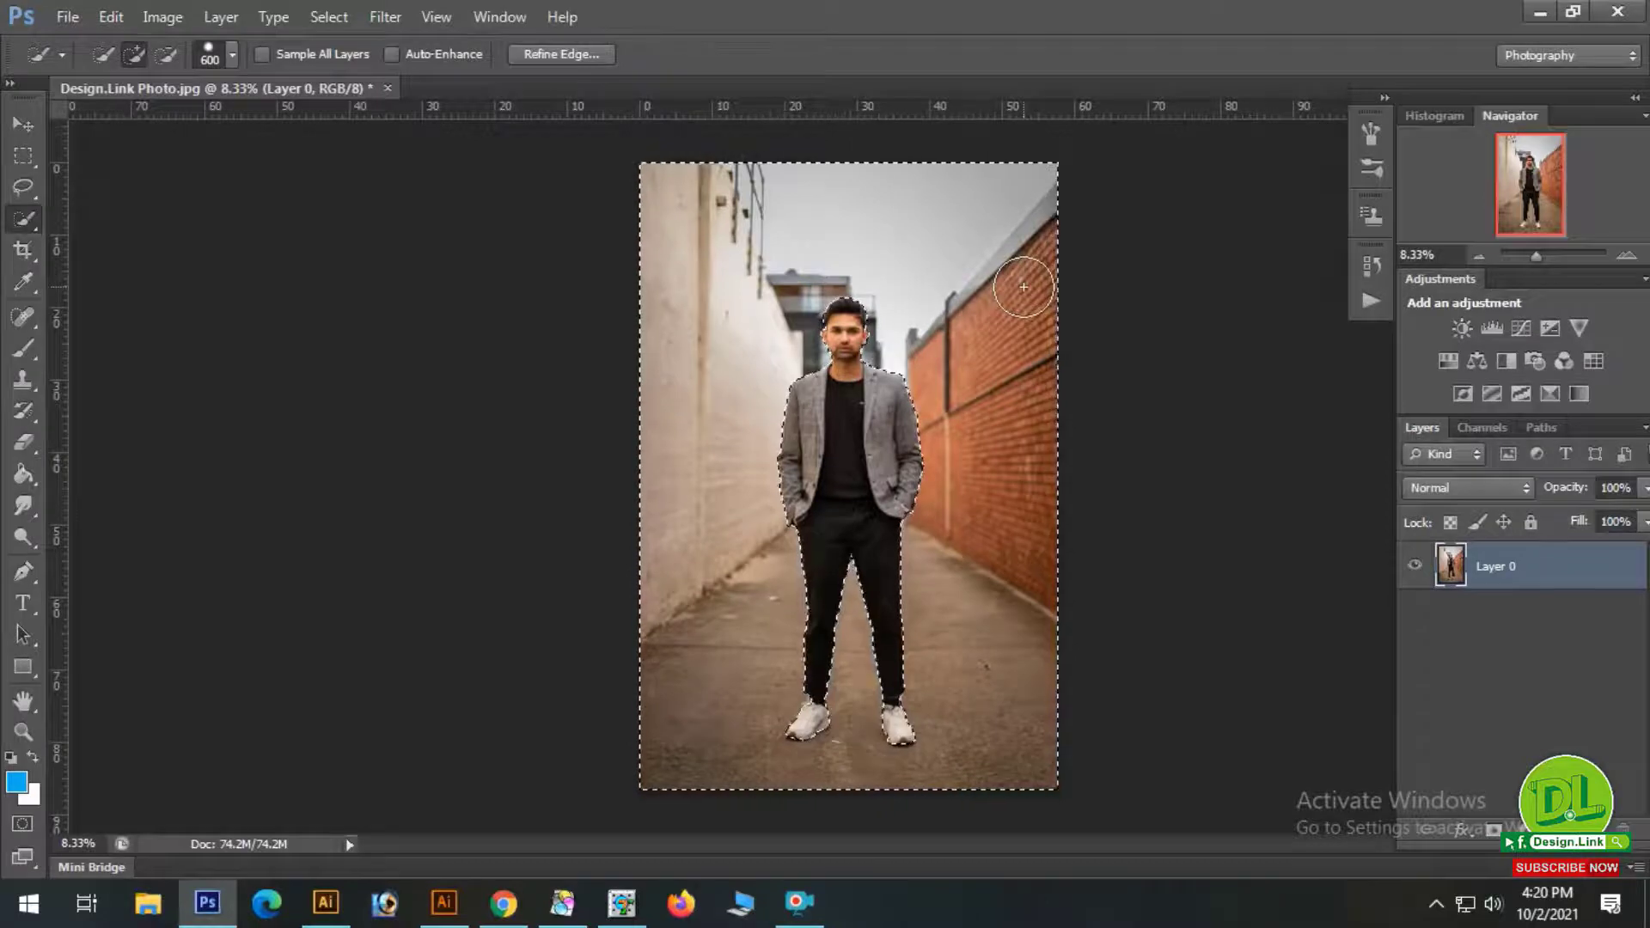
Feather the background selection with a radius of 2 pixels.
{"action": "key", "text": "Delete"}
{"action": "key", "text": "ctrl+z"}
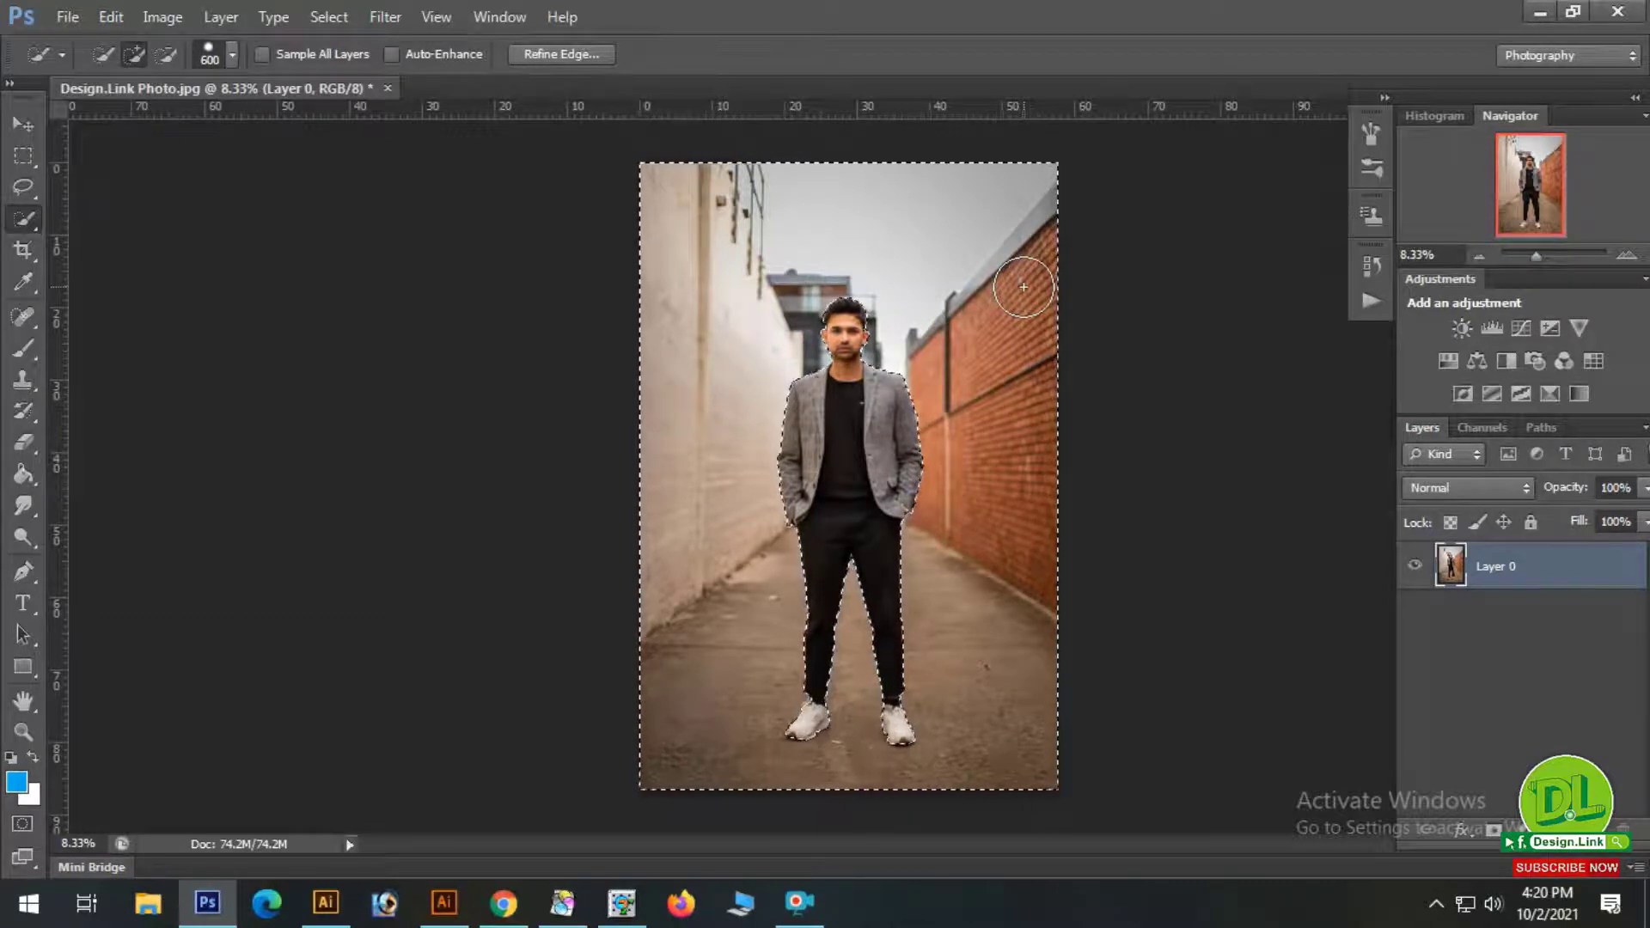
{"action": "key", "text": "shift+F6"}
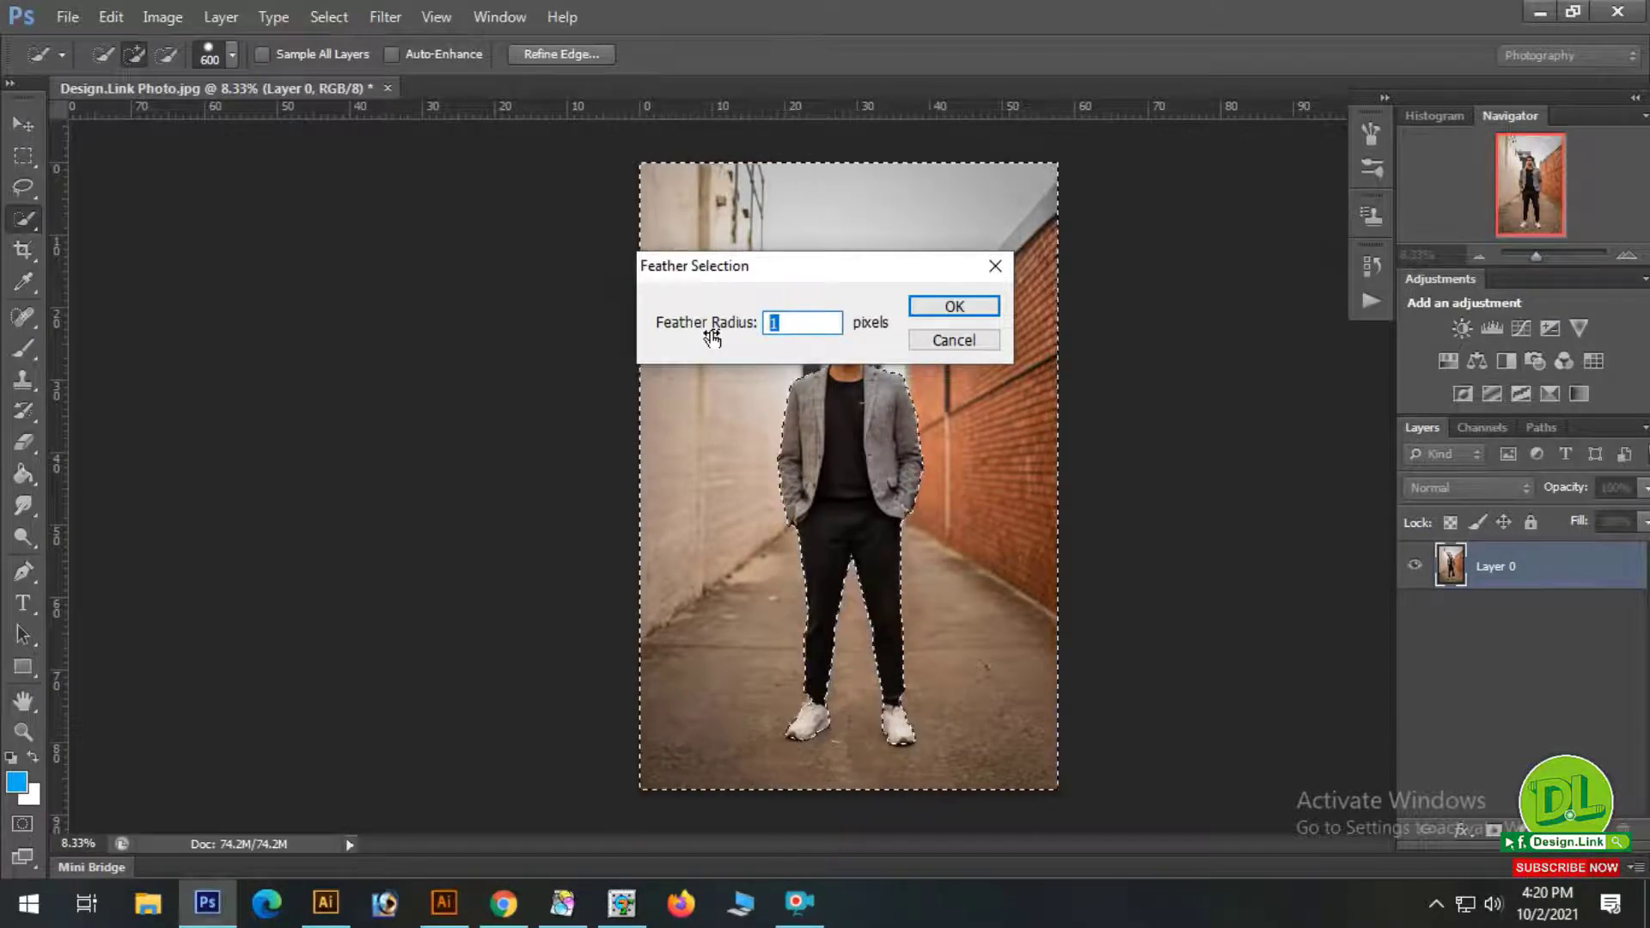
{"action": "type", "text": "2"}
{"action": "left_click", "coordinate": [973, 311]}
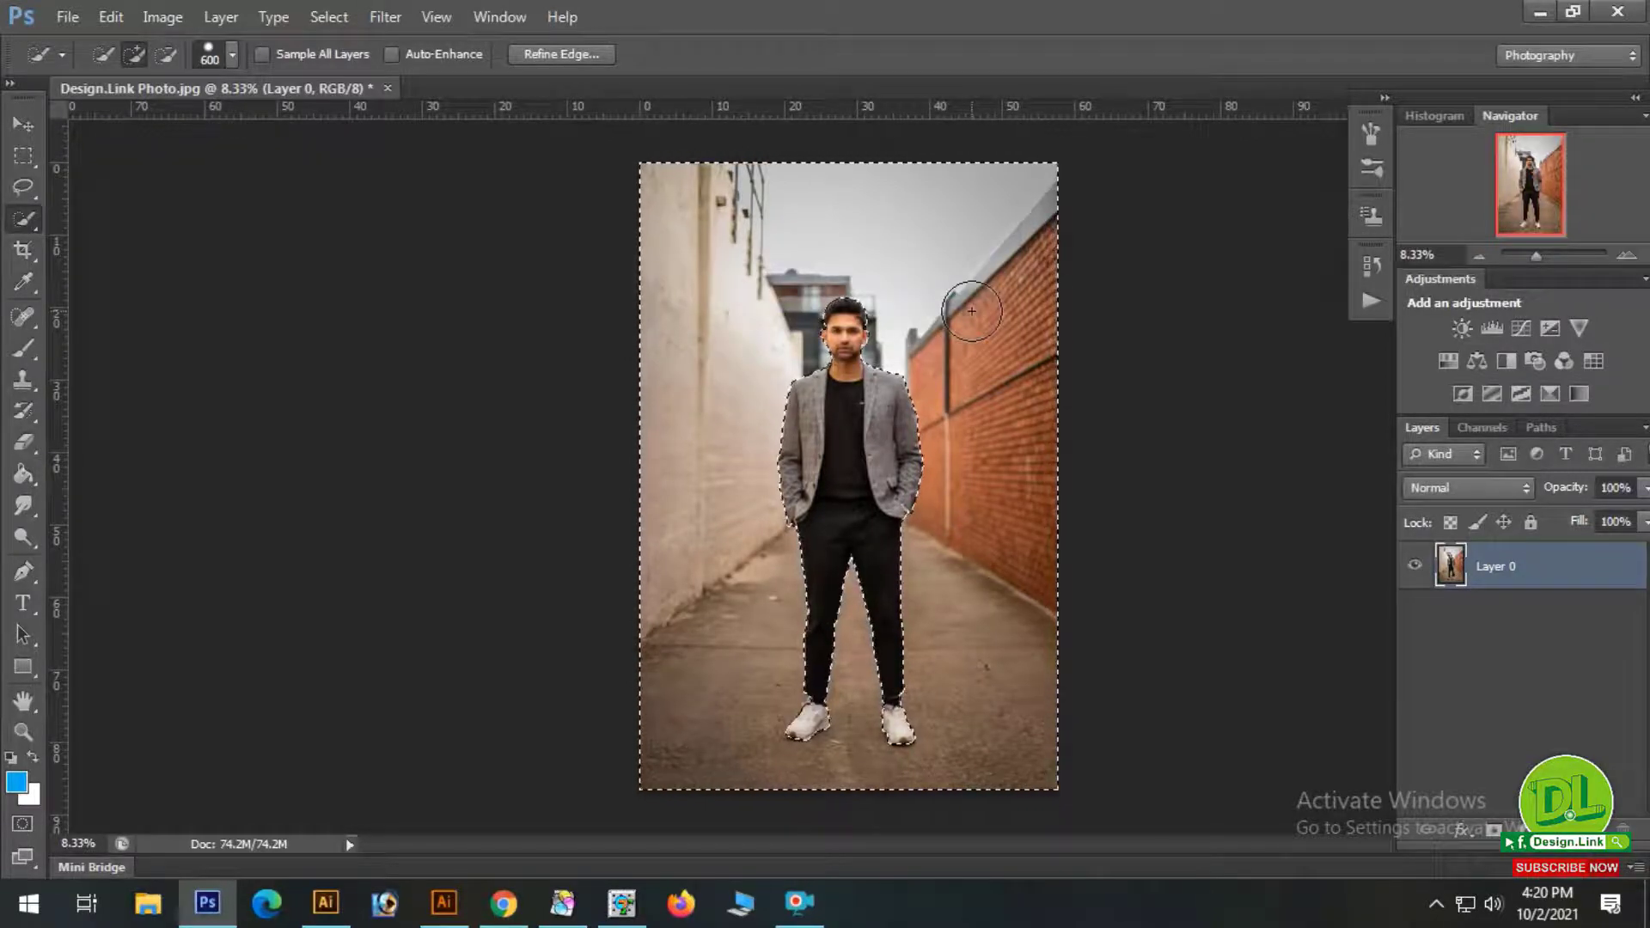
Delete the feathered background around the man and clear the selection.
{"action": "key", "text": "Delete"}
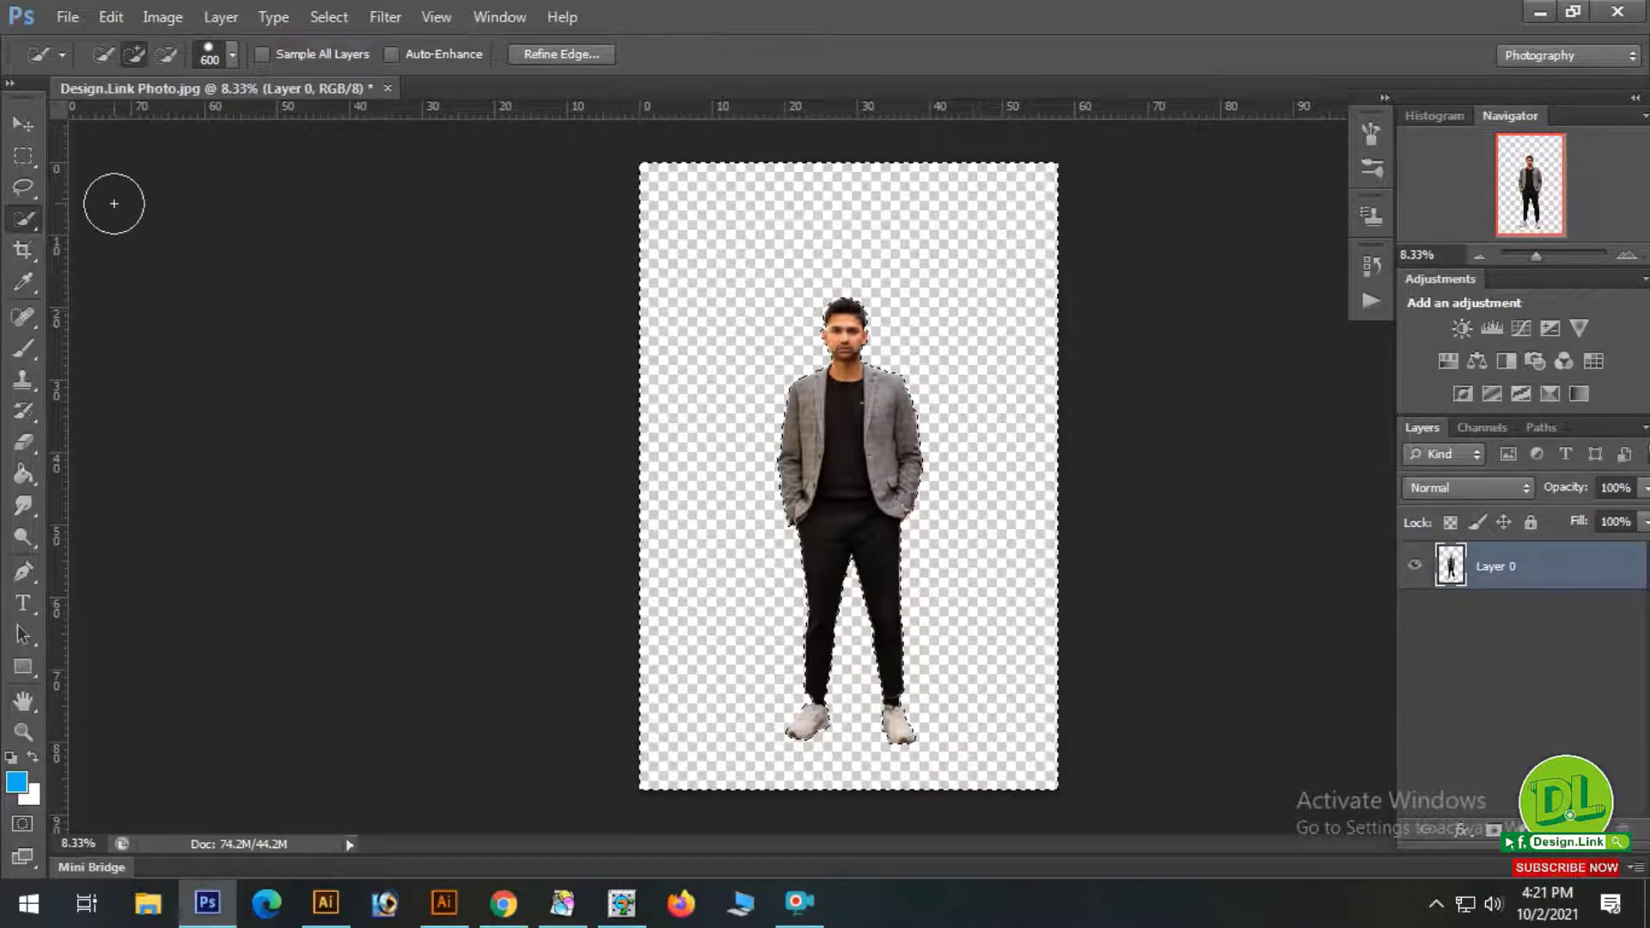
{"action": "left_click", "coordinate": [33, 156]}
{"action": "left_click", "coordinate": [415, 377]}
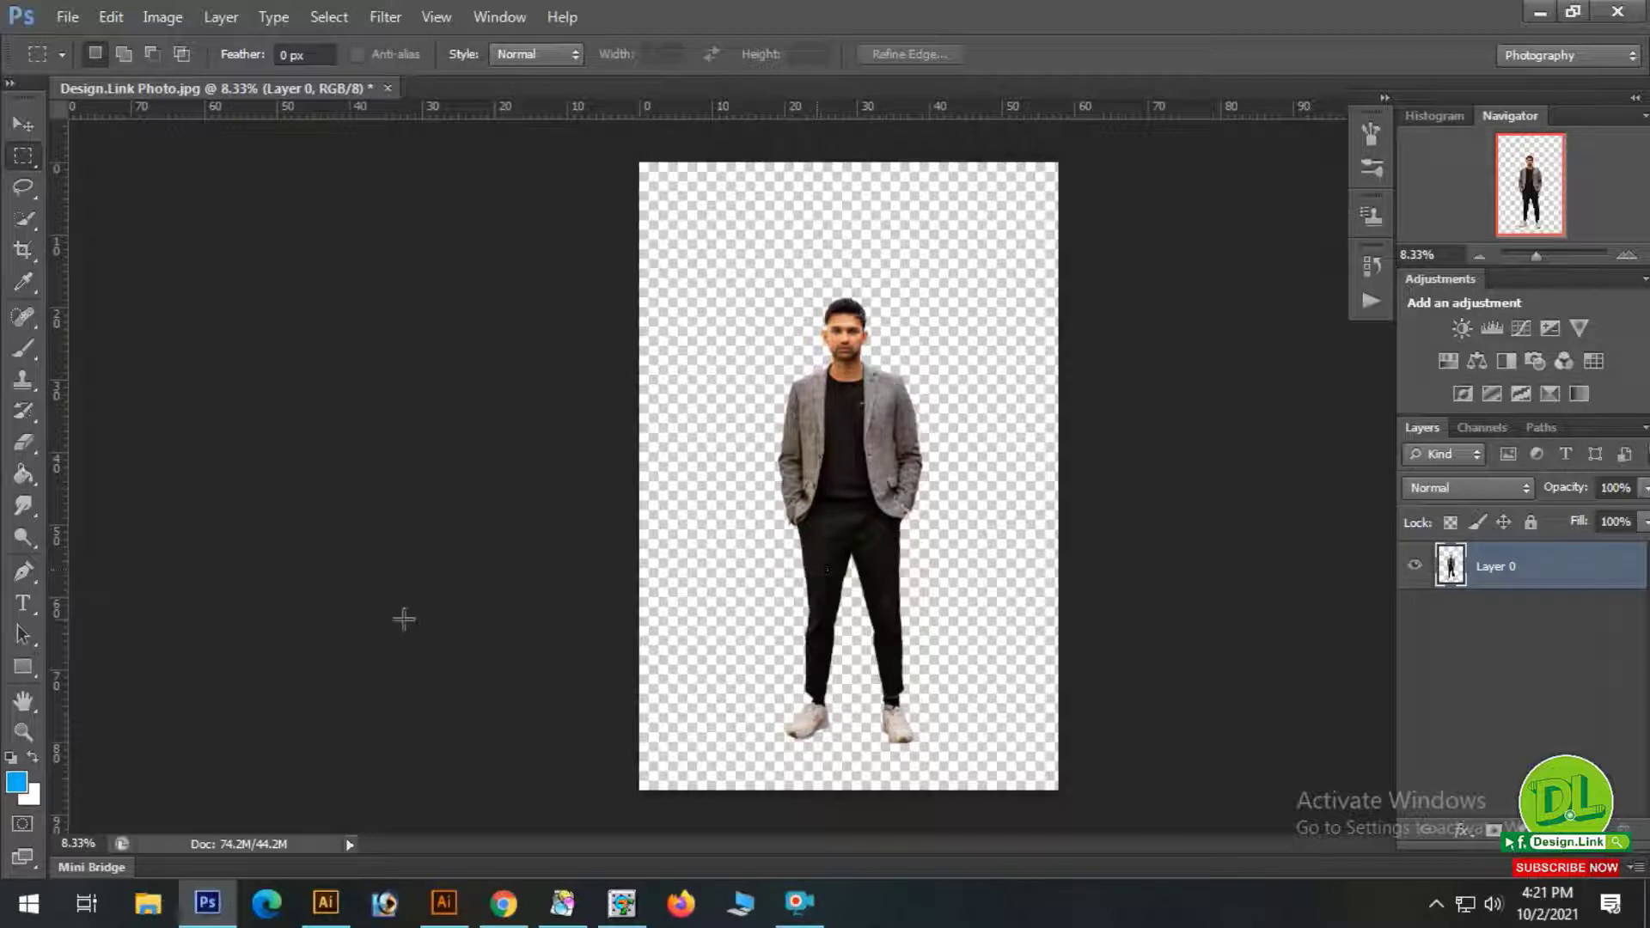
Check the foreground colour's cyan, magenta, yellow and black values in the Color Picker.
{"action": "left_click", "coordinate": [19, 784]}
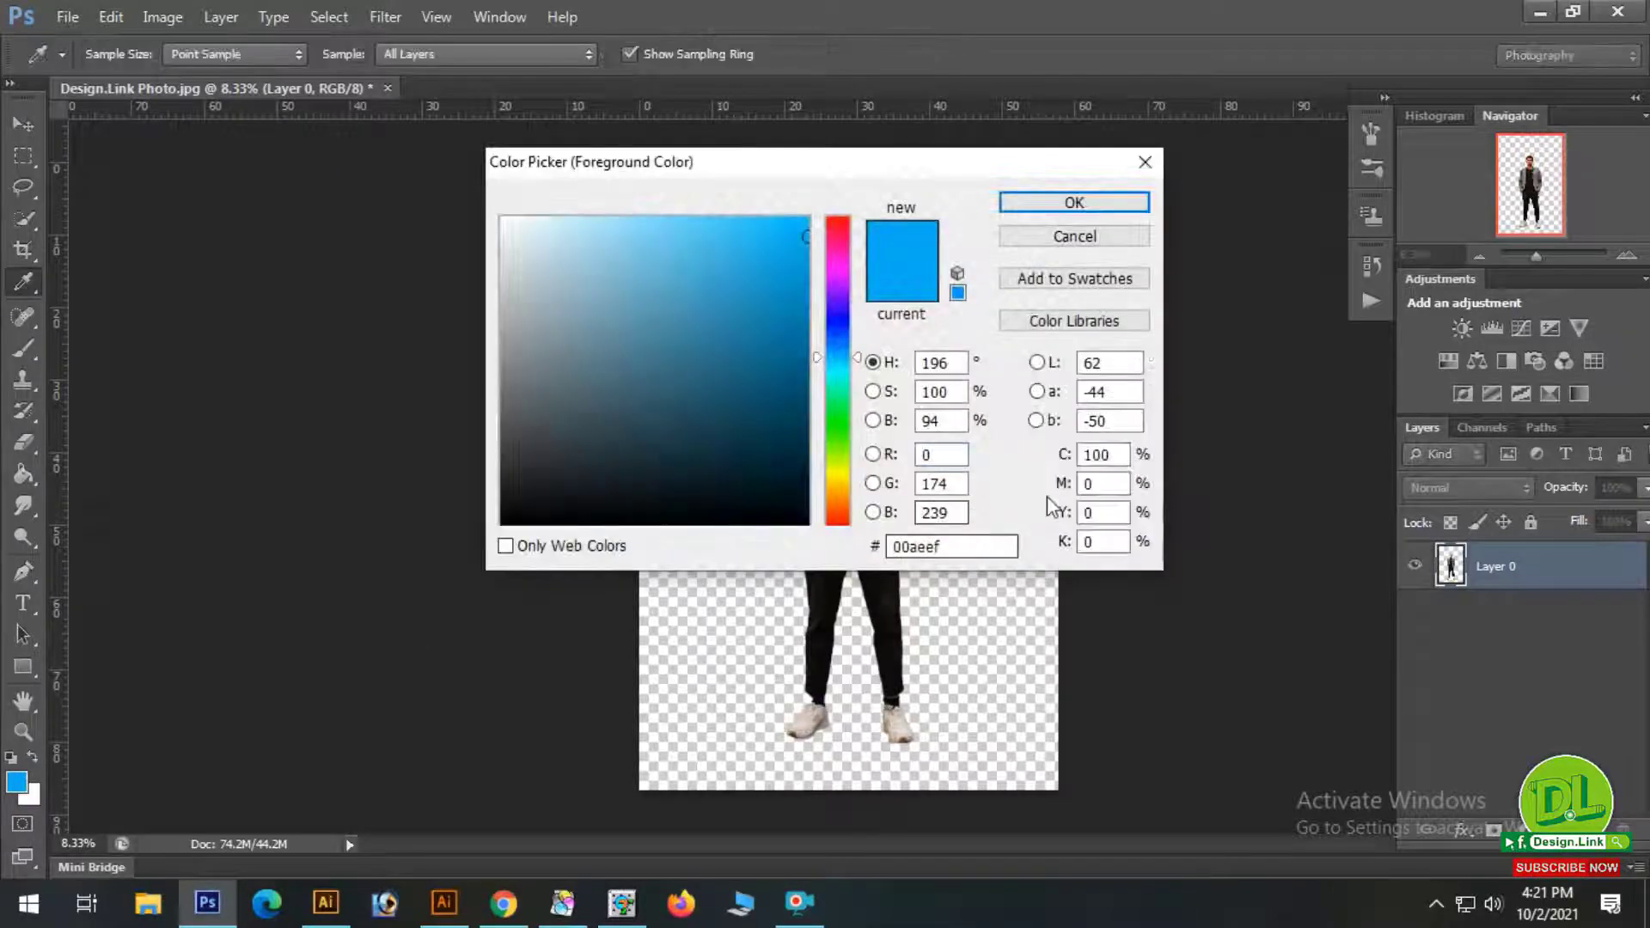
{"action": "double_click", "coordinate": [1097, 455]}
{"action": "key", "text": "Tab"}
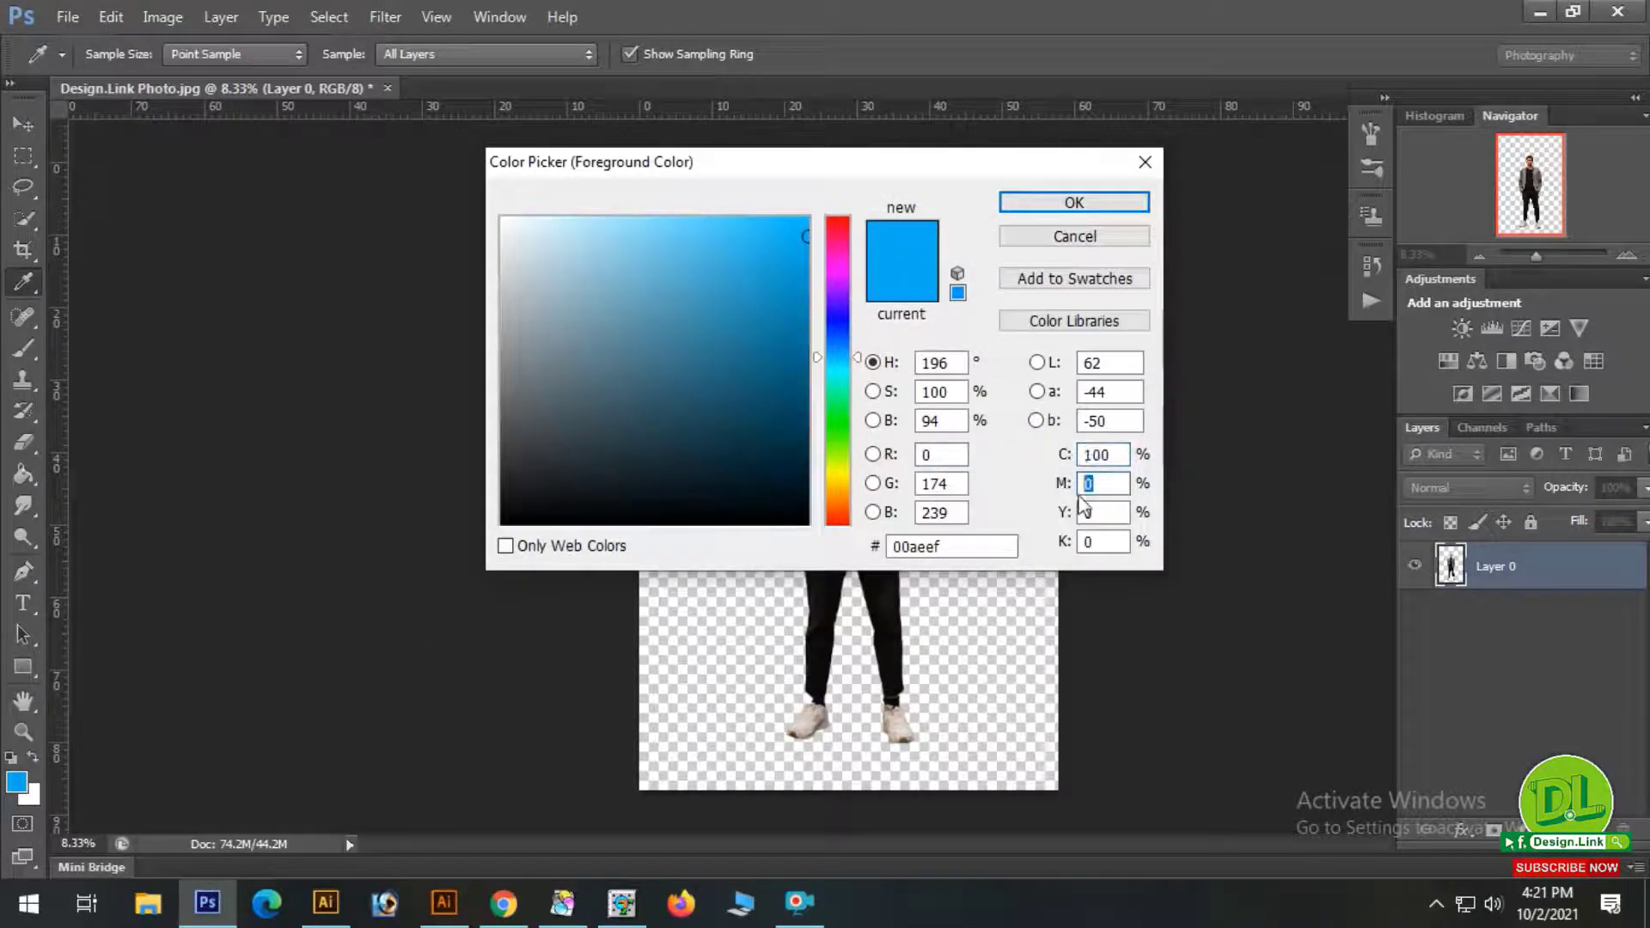
{"action": "key", "text": "Tab"}
{"action": "double_click", "coordinate": [1097, 543]}
{"action": "double_click", "coordinate": [1101, 484]}
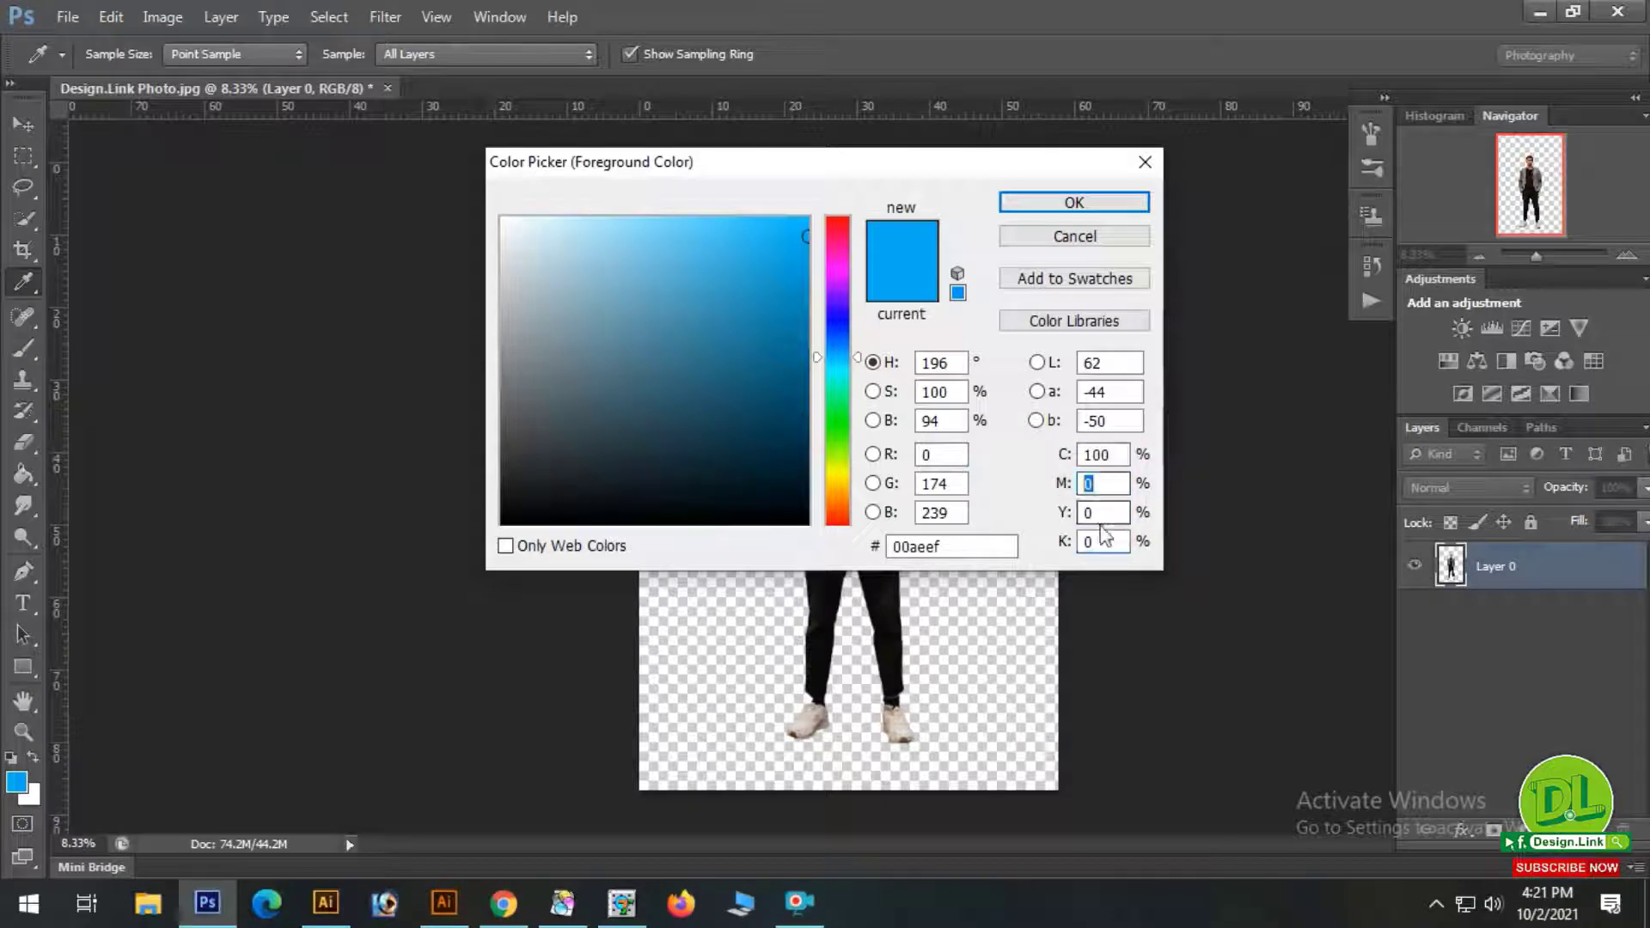
{"action": "double_click", "coordinate": [1096, 514]}
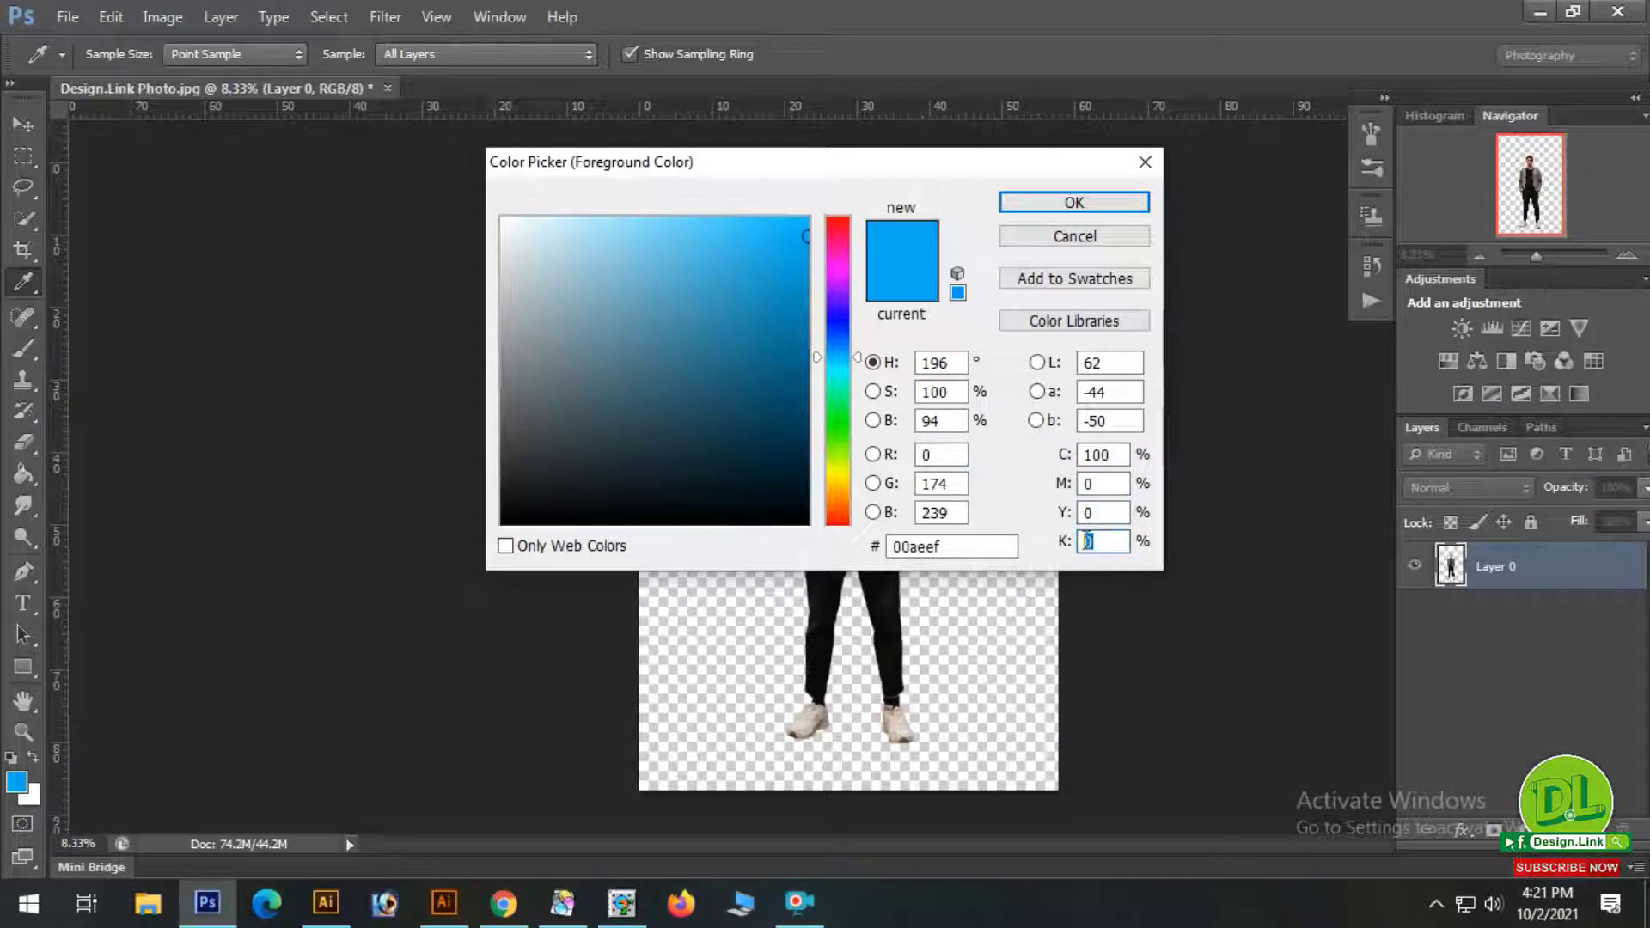
{"action": "key", "text": "shift+Tab"}
{"action": "key", "text": "shift+Tab"}
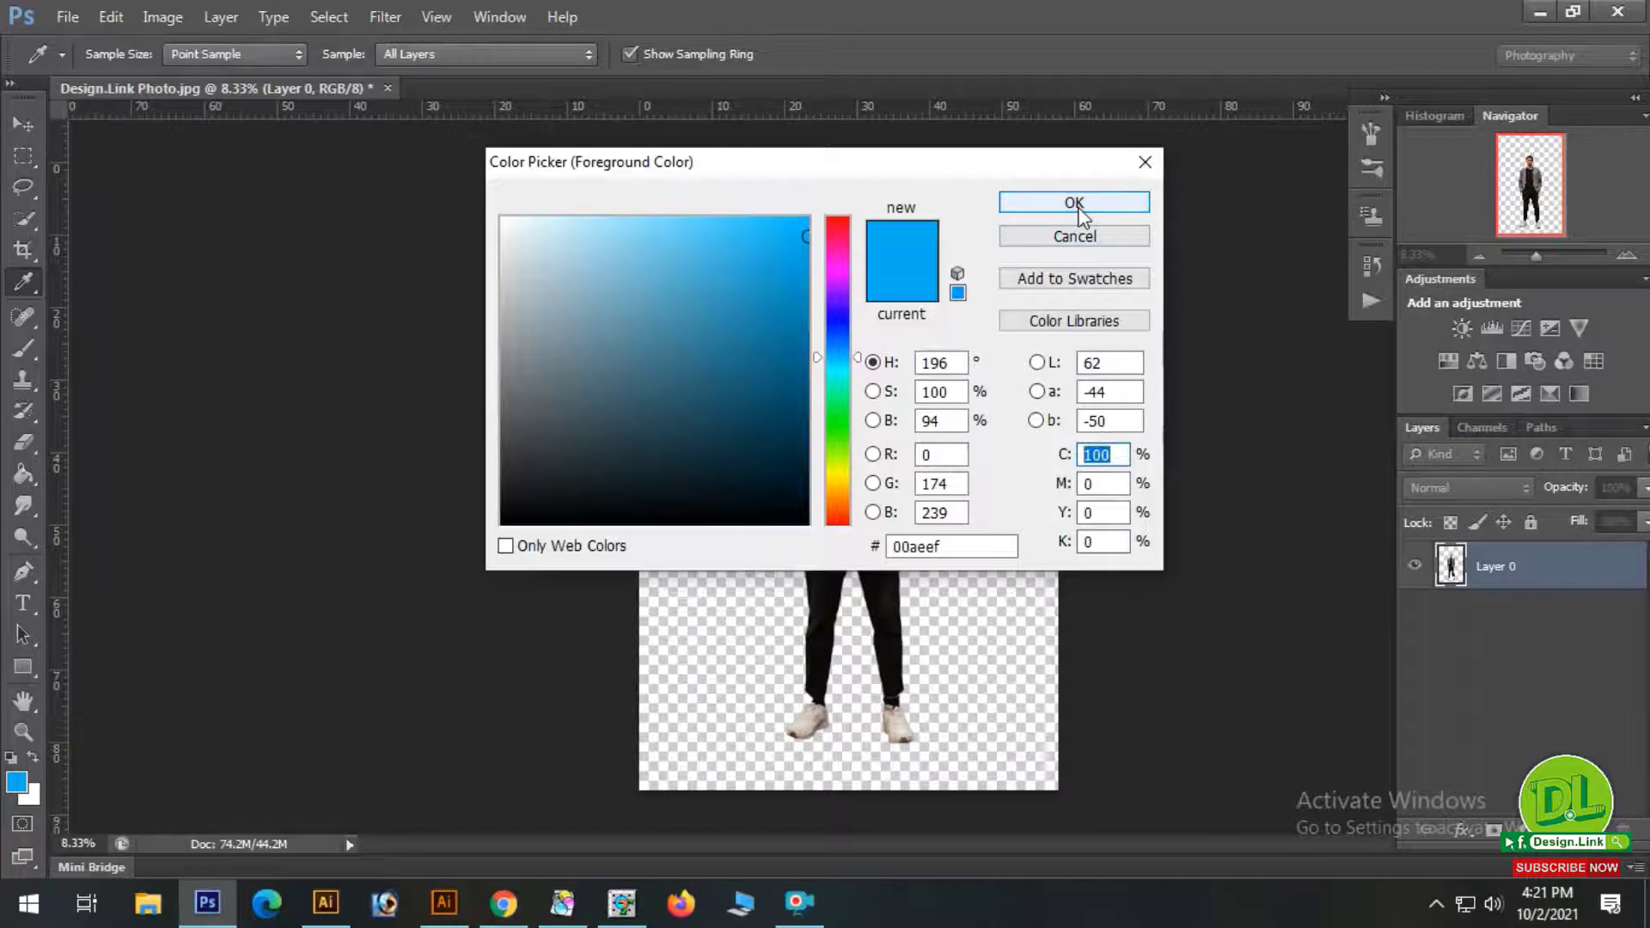
{"action": "left_click", "coordinate": [1075, 206]}
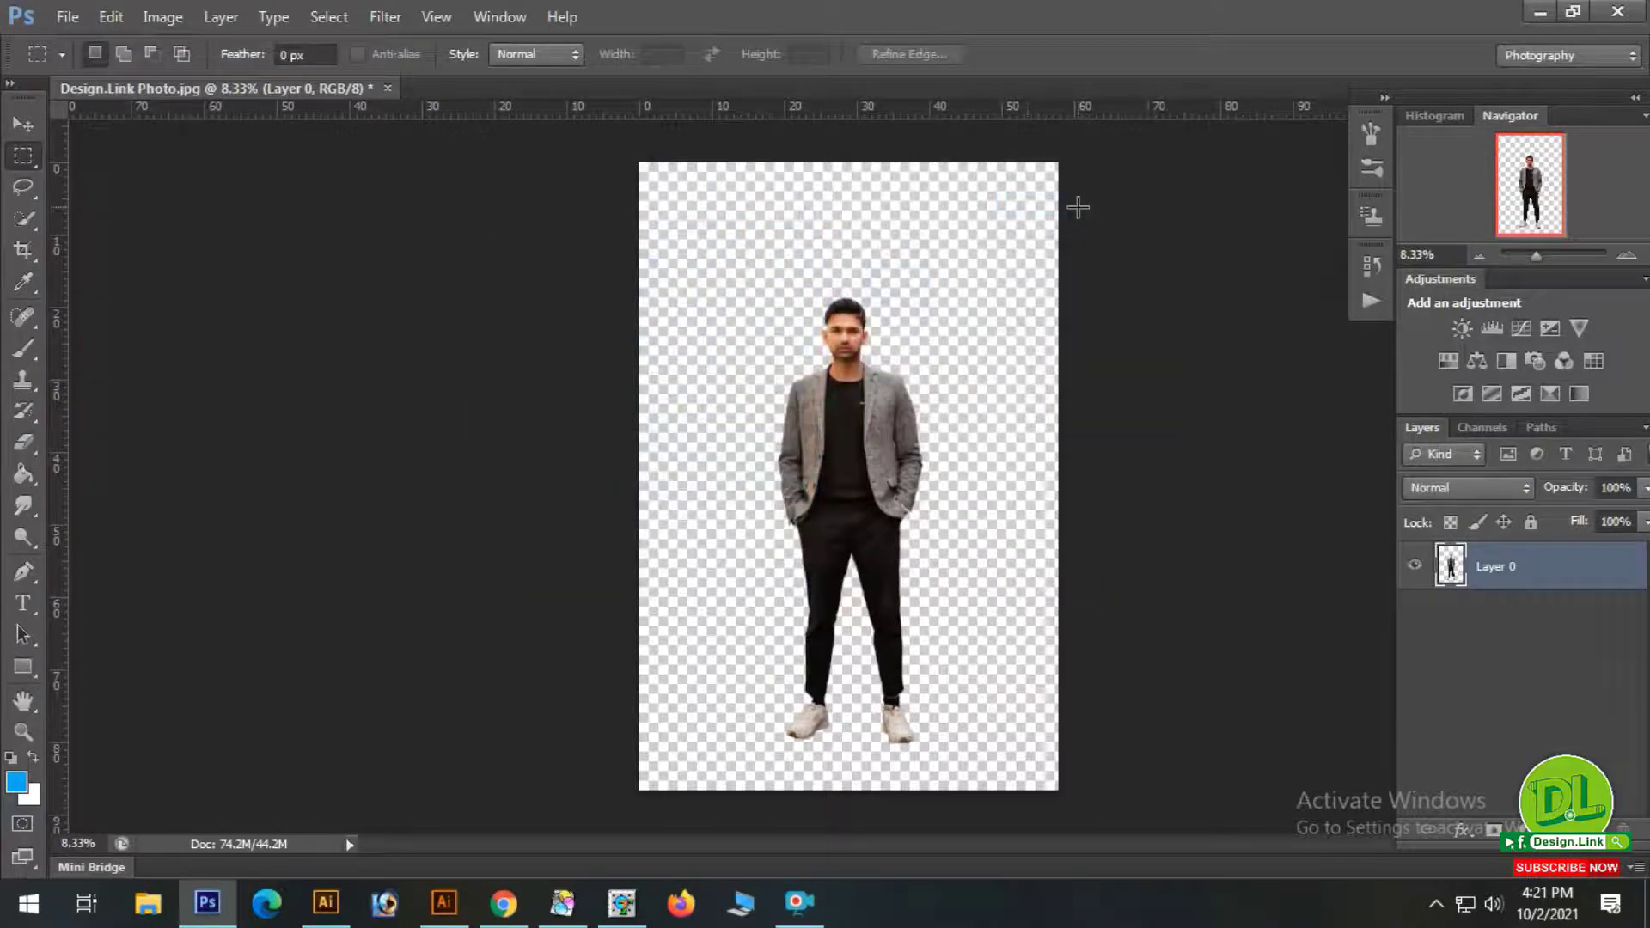
Add a new layer beneath the cut-out man's layer and fill it with the blue foreground colour using the Paint Bucket tool.
{"action": "left_click", "coordinate": [24, 474]}
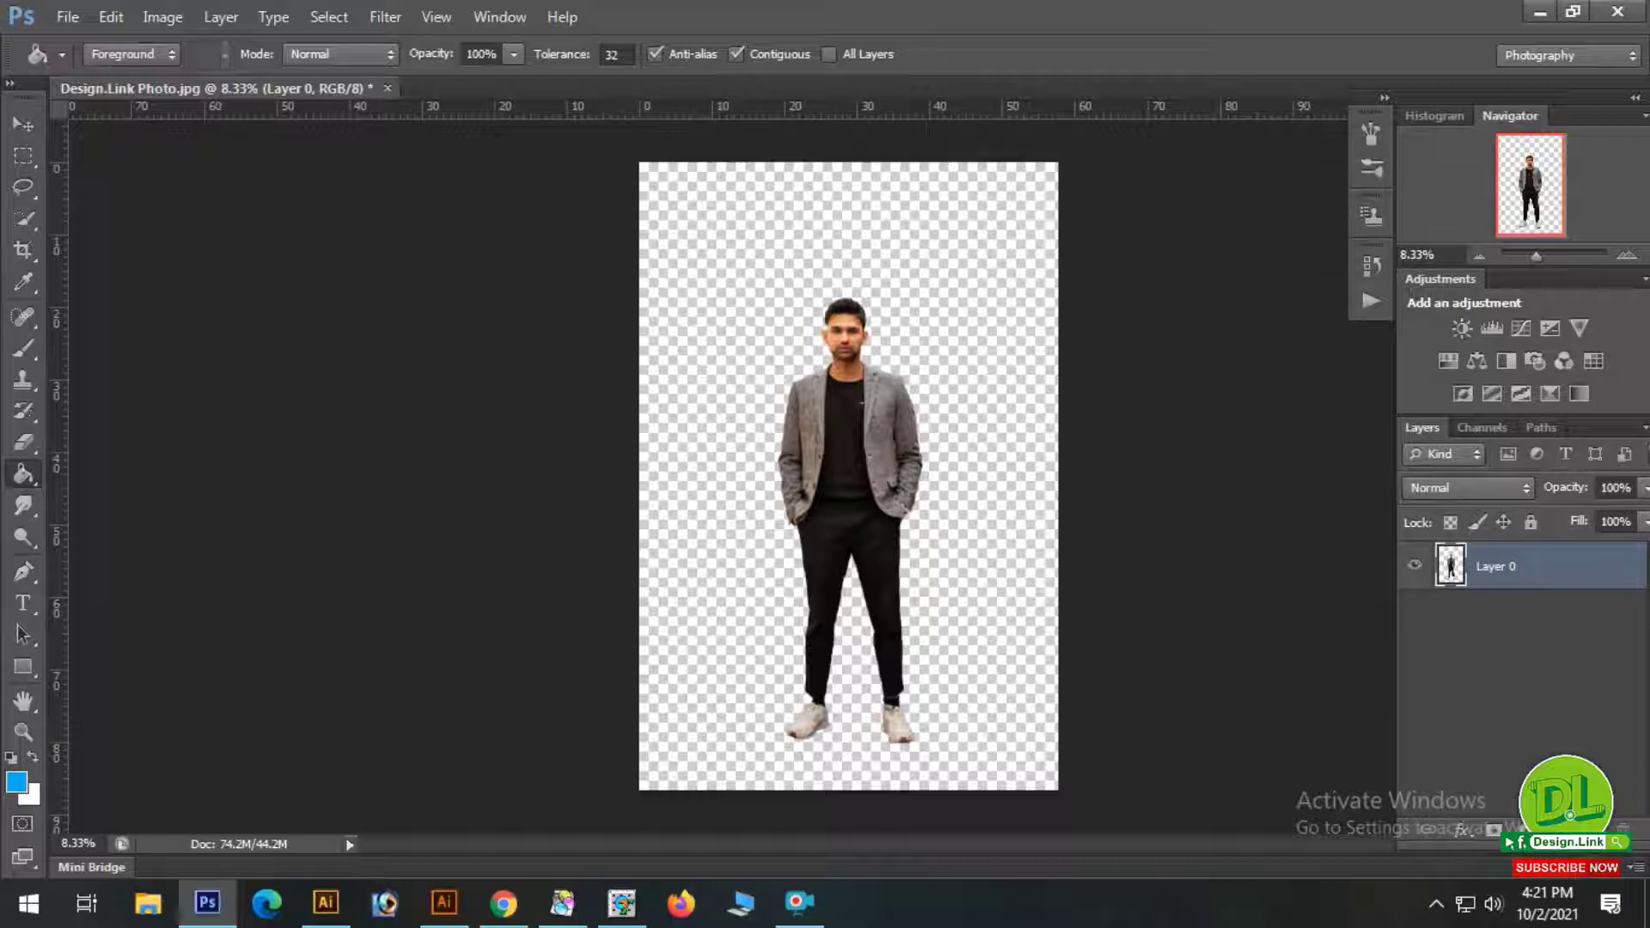
{"action": "left_click", "coordinate": [1591, 828]}
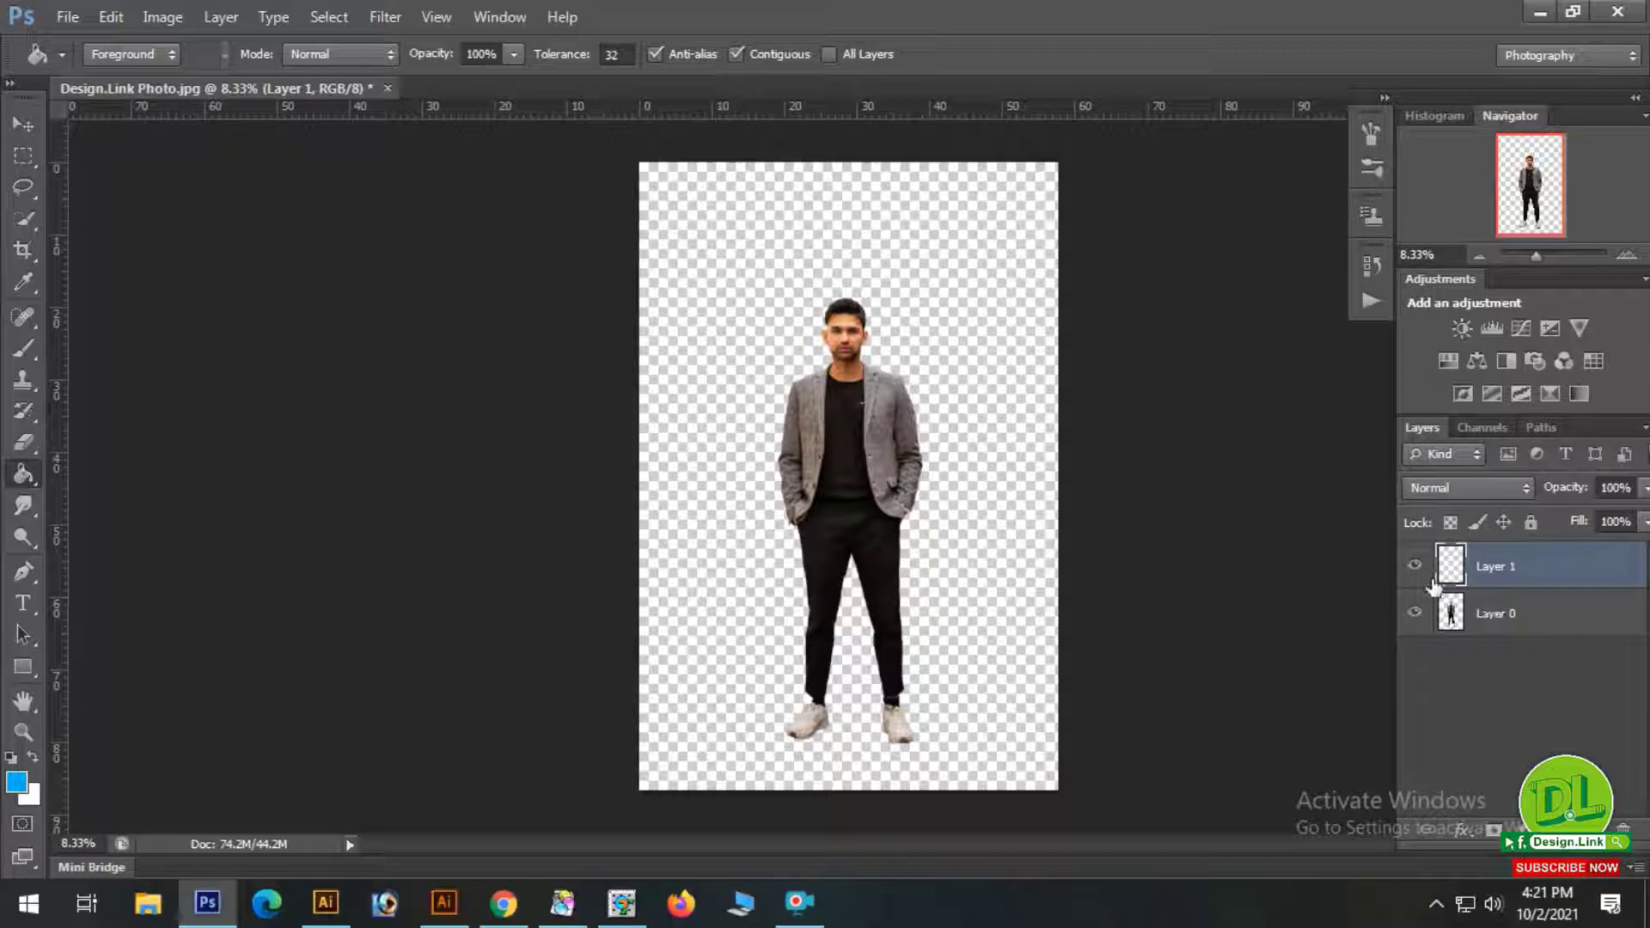
{"action": "left_click_drag", "start_coordinate": [1499, 615], "coordinate": [1506, 561]}
{"action": "left_click", "coordinate": [1520, 625]}
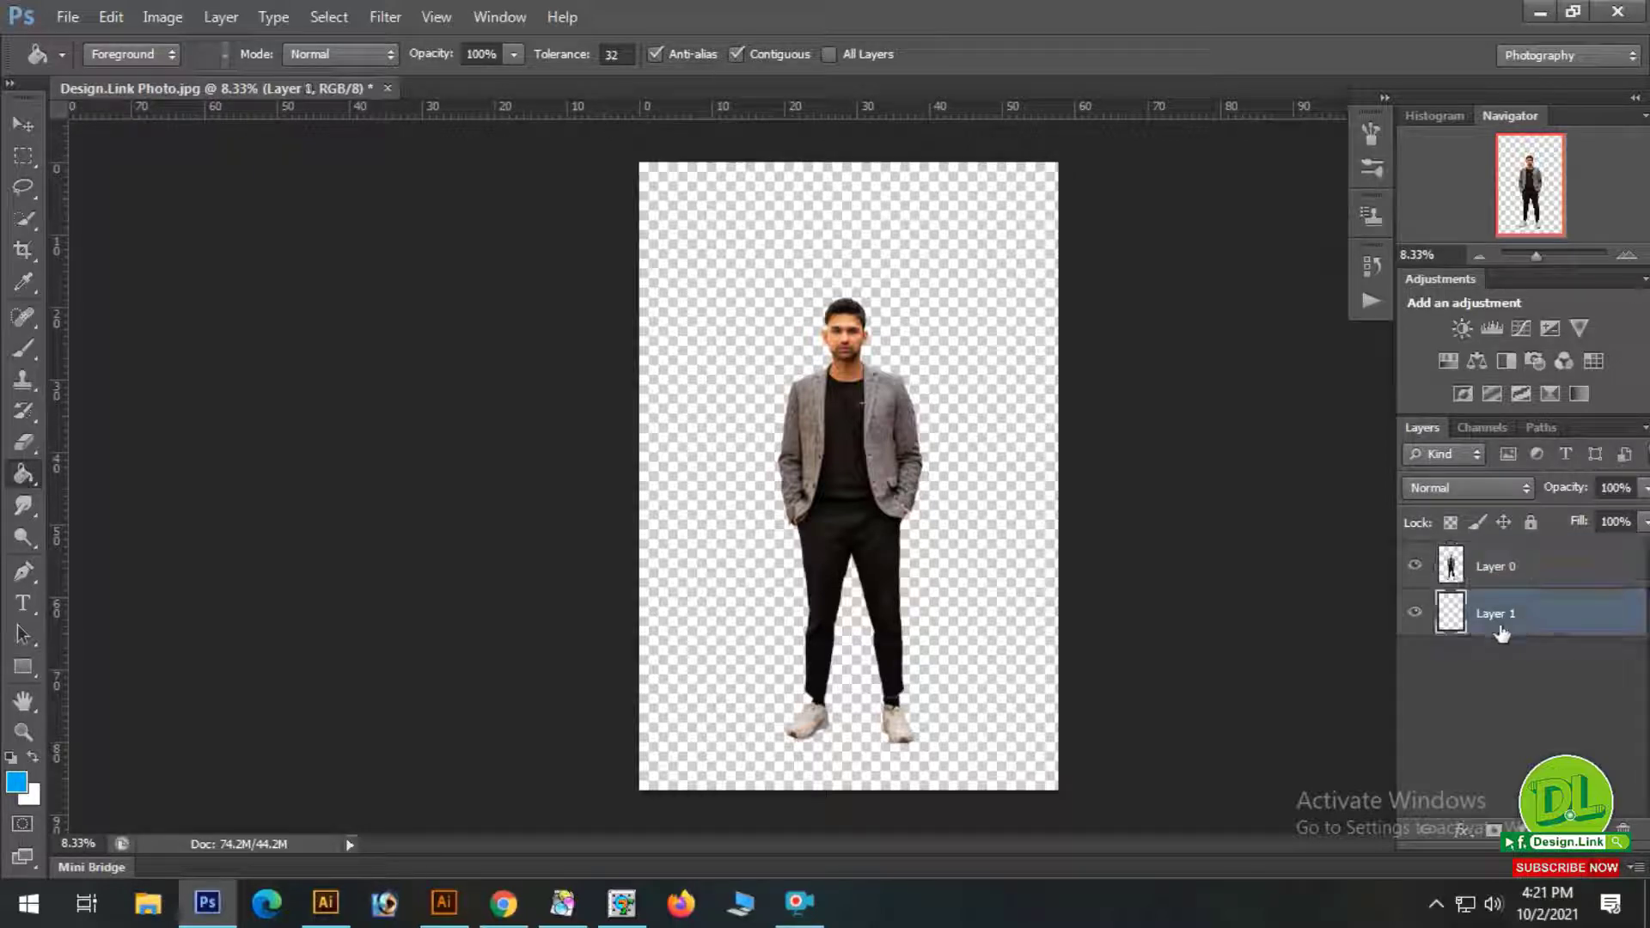
{"action": "left_click", "coordinate": [709, 366]}
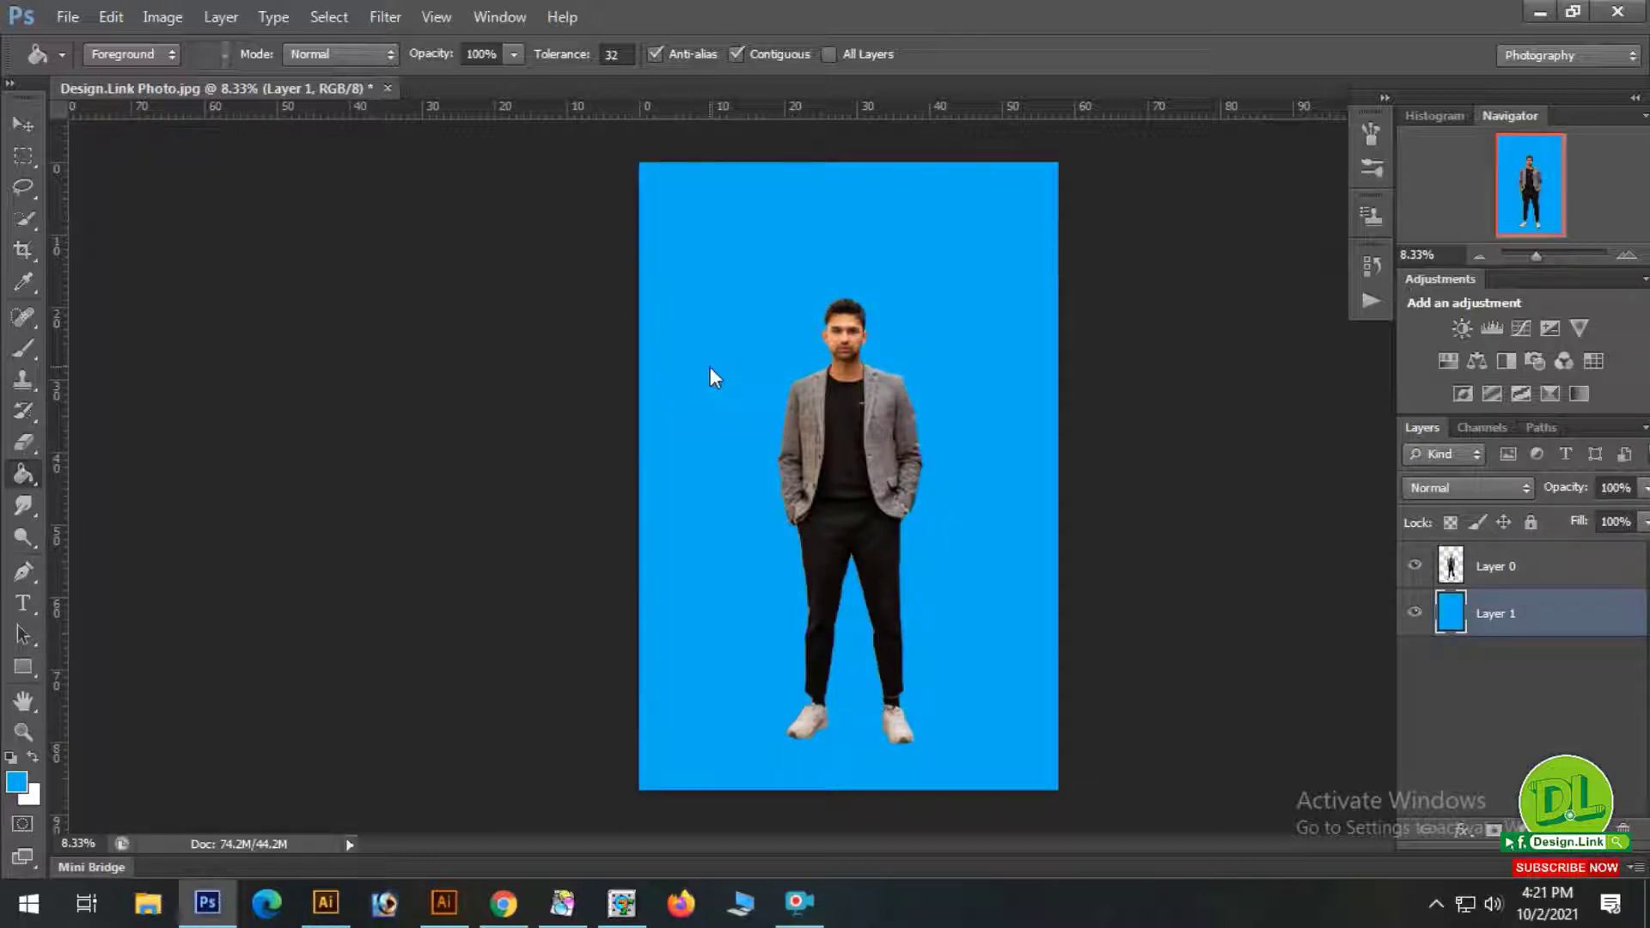
Examine the cut-out's edges around the head, jacket and sleeves against the blue fill for leftover background.
{"action": "left_click", "coordinate": [894, 475], "text": "ctrl"}
{"action": "left_click", "coordinate": [893, 475], "text": "ctrl"}
{"action": "left_click", "coordinate": [892, 471], "text": "ctrl"}
{"action": "left_click", "coordinate": [892, 472], "text": "ctrl"}
{"action": "scroll", "coordinate": [892, 472], "scroll_direction": "up", "scroll_amount": 1}
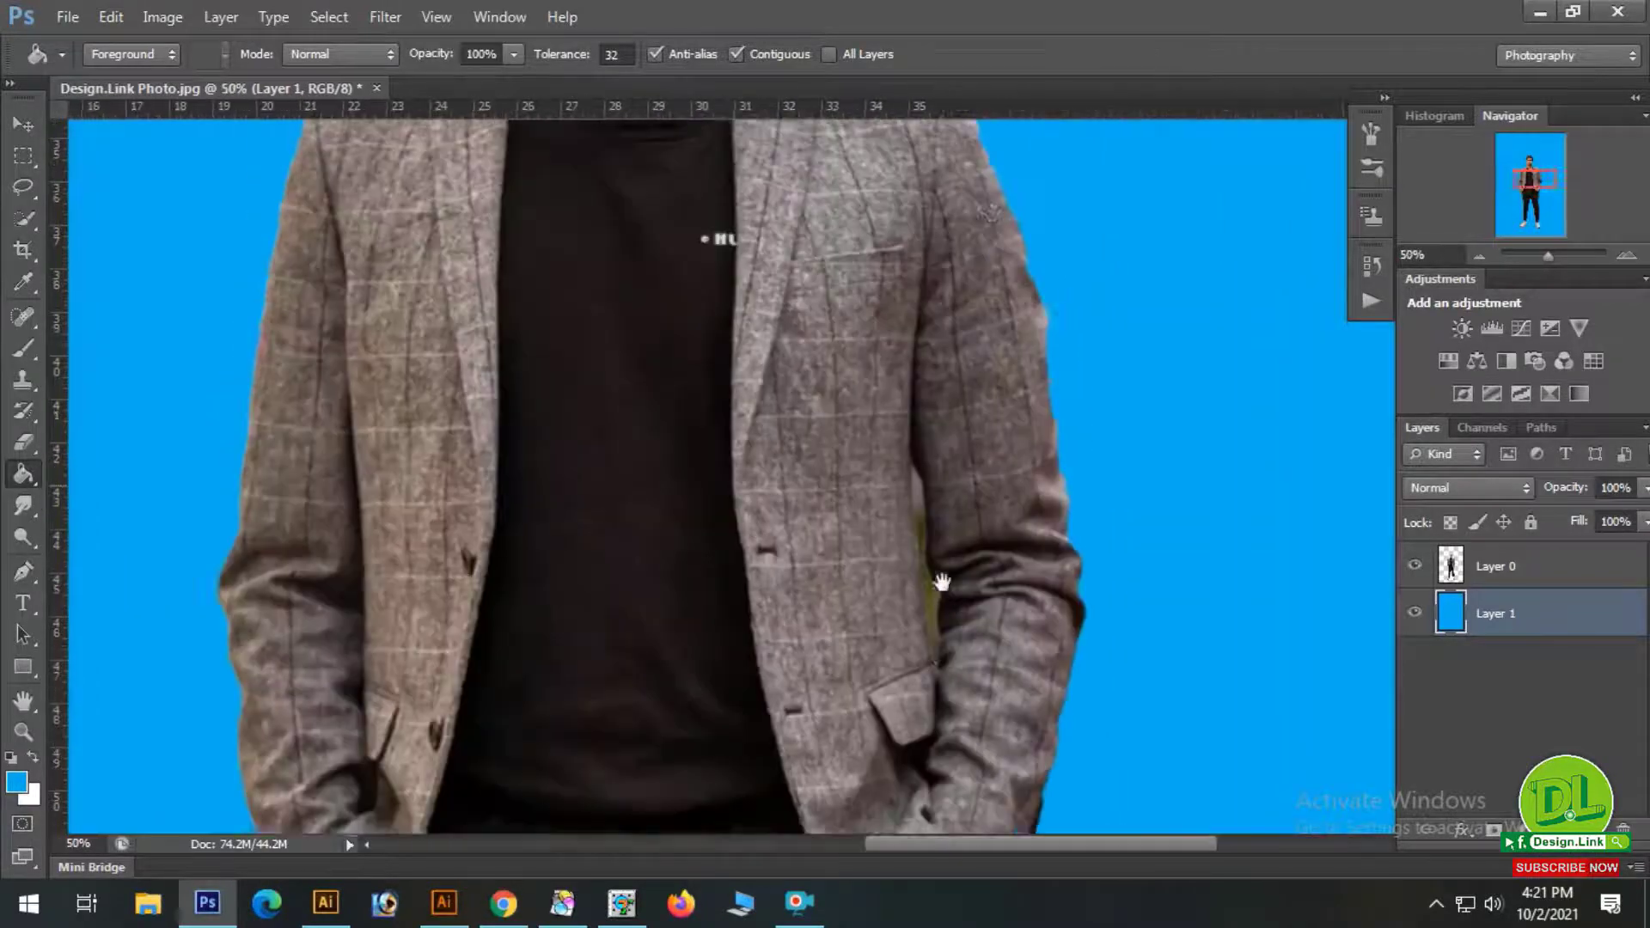
{"action": "scroll", "coordinate": [951, 582], "scroll_direction": "up", "scroll_amount": 10}
{"action": "scroll", "coordinate": [837, 398], "scroll_direction": "down", "scroll_amount": 5}
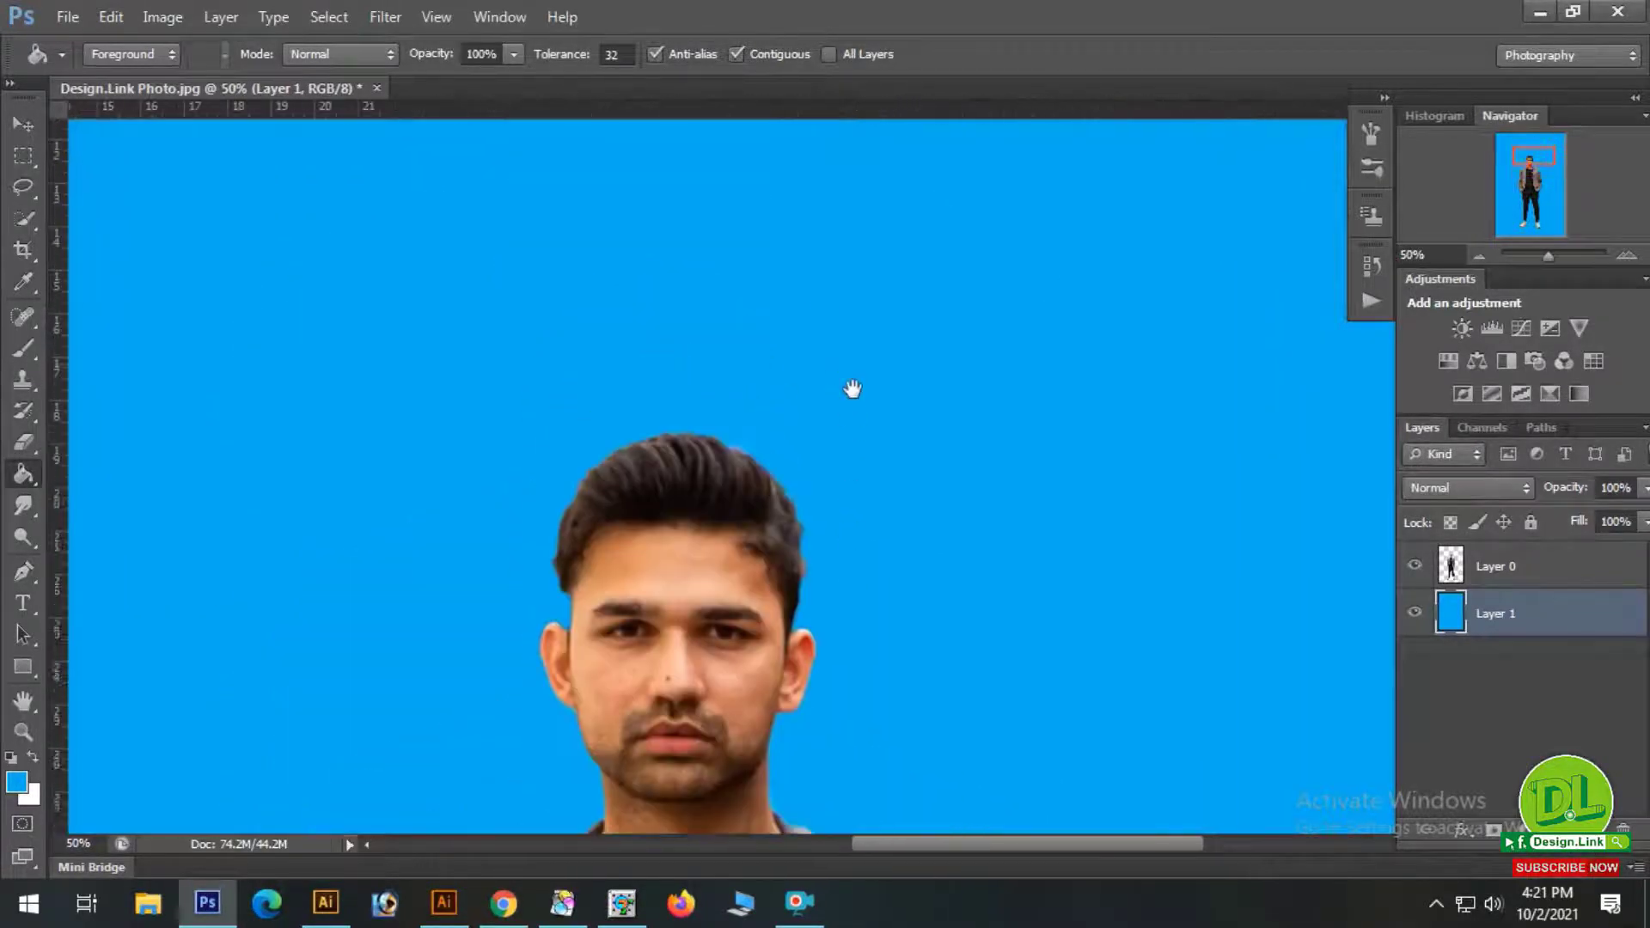
{"action": "left_click", "coordinate": [877, 600], "text": "alt"}
{"action": "left_click_drag", "start_coordinate": [926, 686], "coordinate": [806, 246]}
{"action": "left_click", "coordinate": [890, 525], "text": "ctrl"}
{"action": "left_click", "coordinate": [889, 524], "text": "ctrl"}
{"action": "left_click", "coordinate": [756, 378], "text": "ctrl"}
{"action": "left_click_drag", "start_coordinate": [797, 371], "coordinate": [749, 473]}
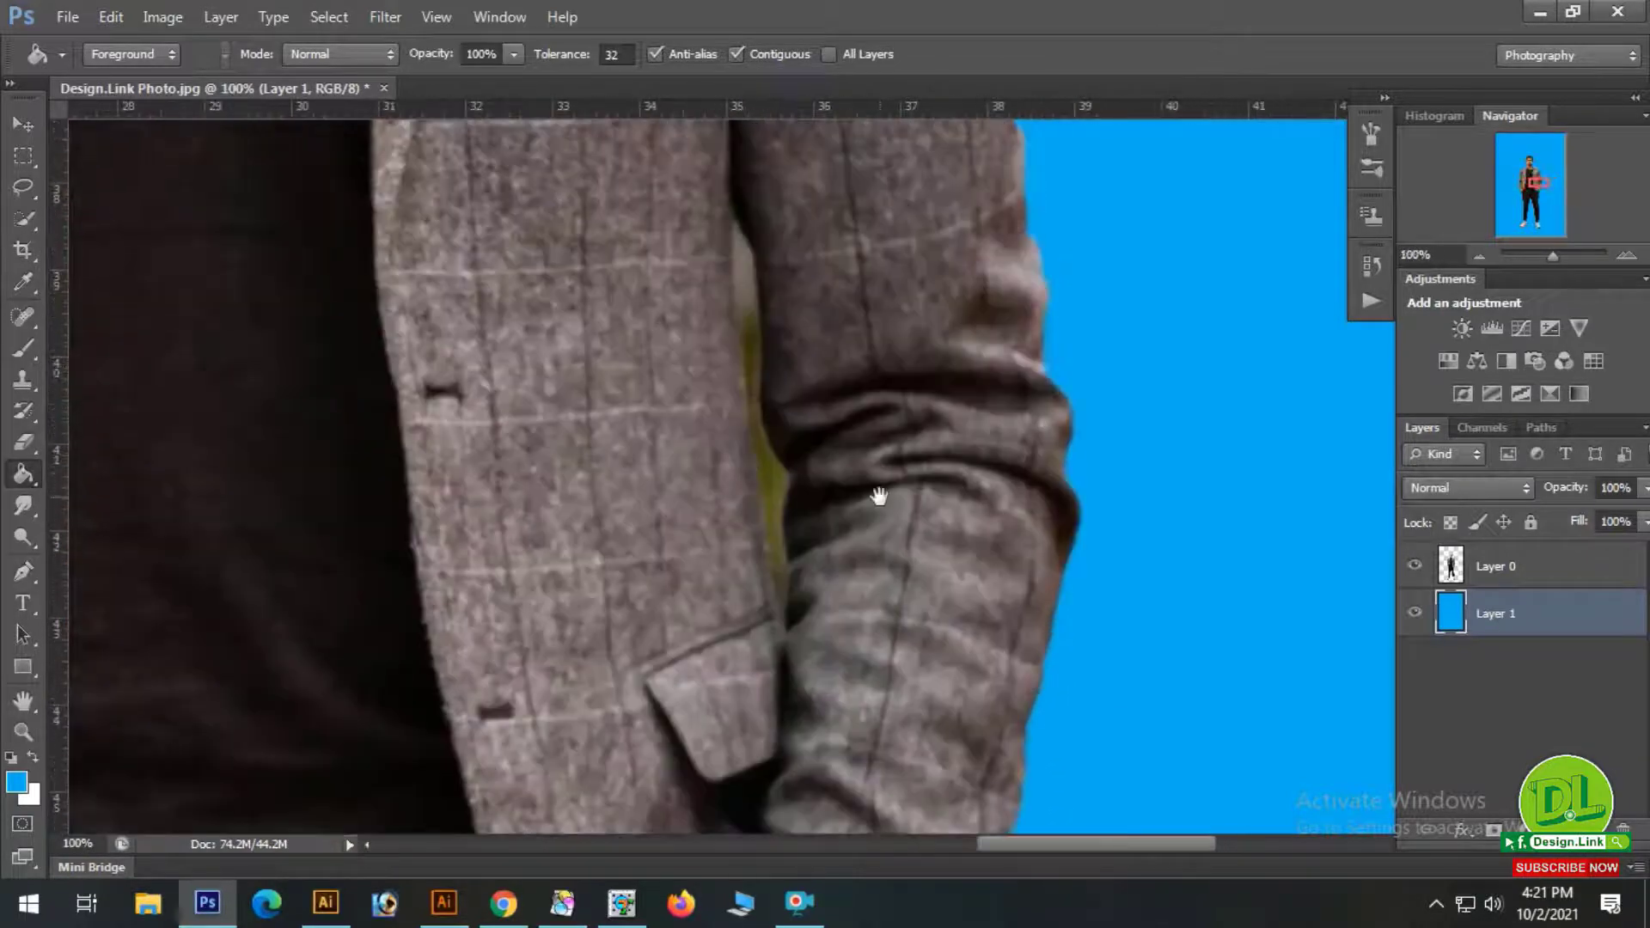
{"action": "scroll", "coordinate": [808, 430], "scroll_direction": "down", "scroll_amount": 2}
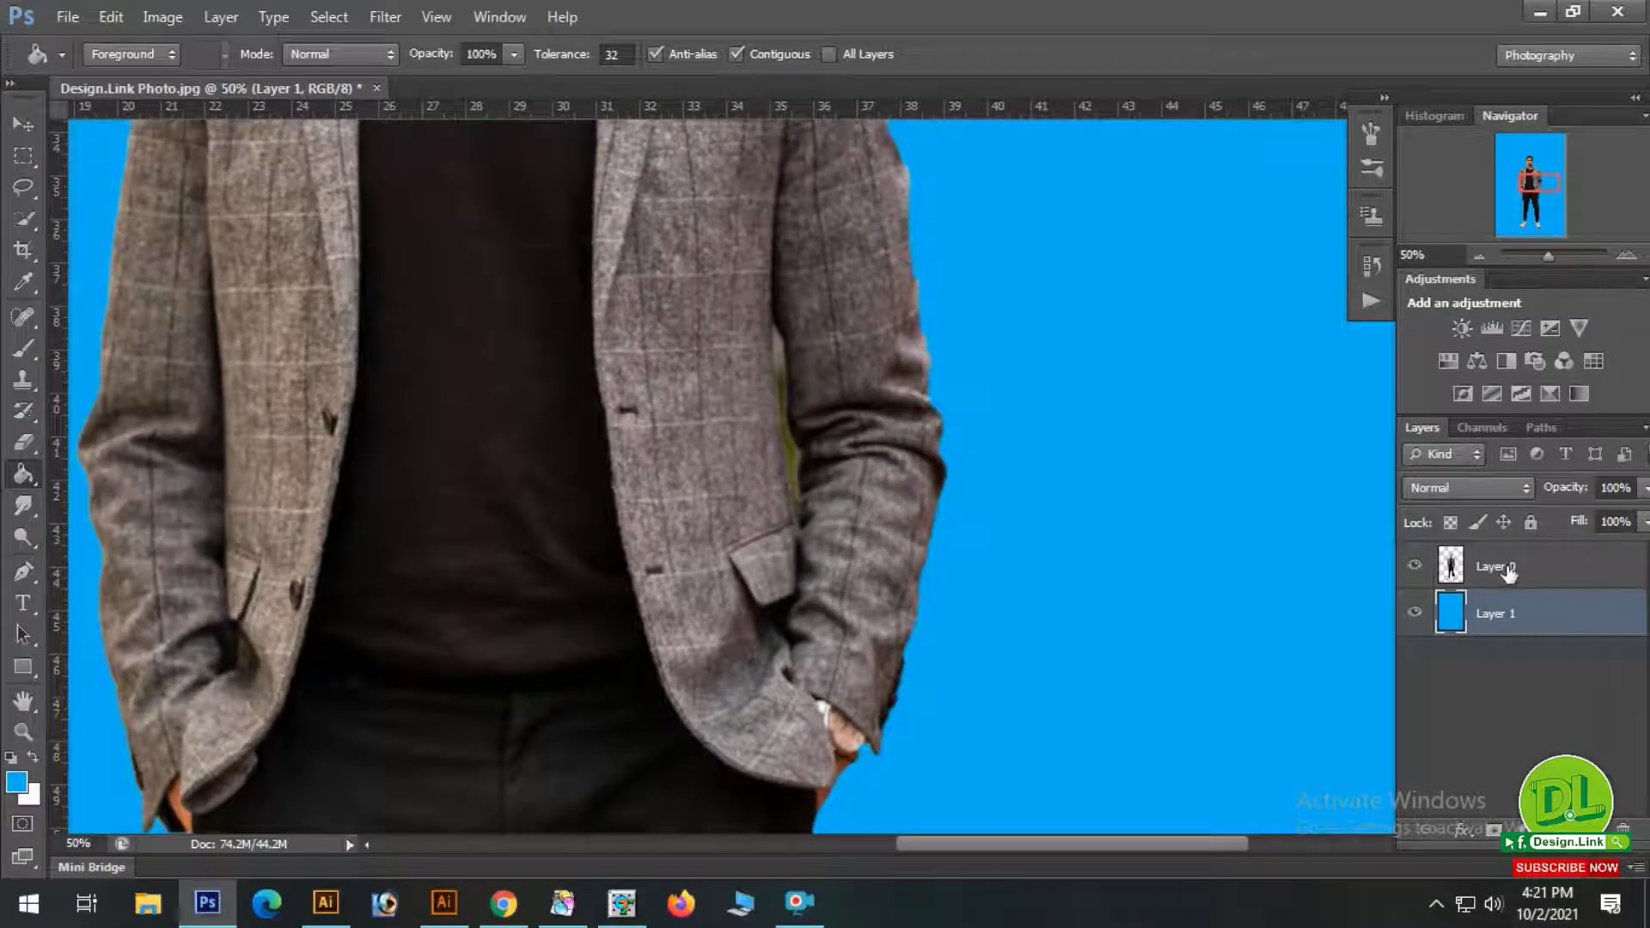
Make the man's layer, Layer 0, active and switch to the Quick Selection tool.
{"action": "left_click", "coordinate": [1509, 570]}
{"action": "left_click", "coordinate": [830, 461]}
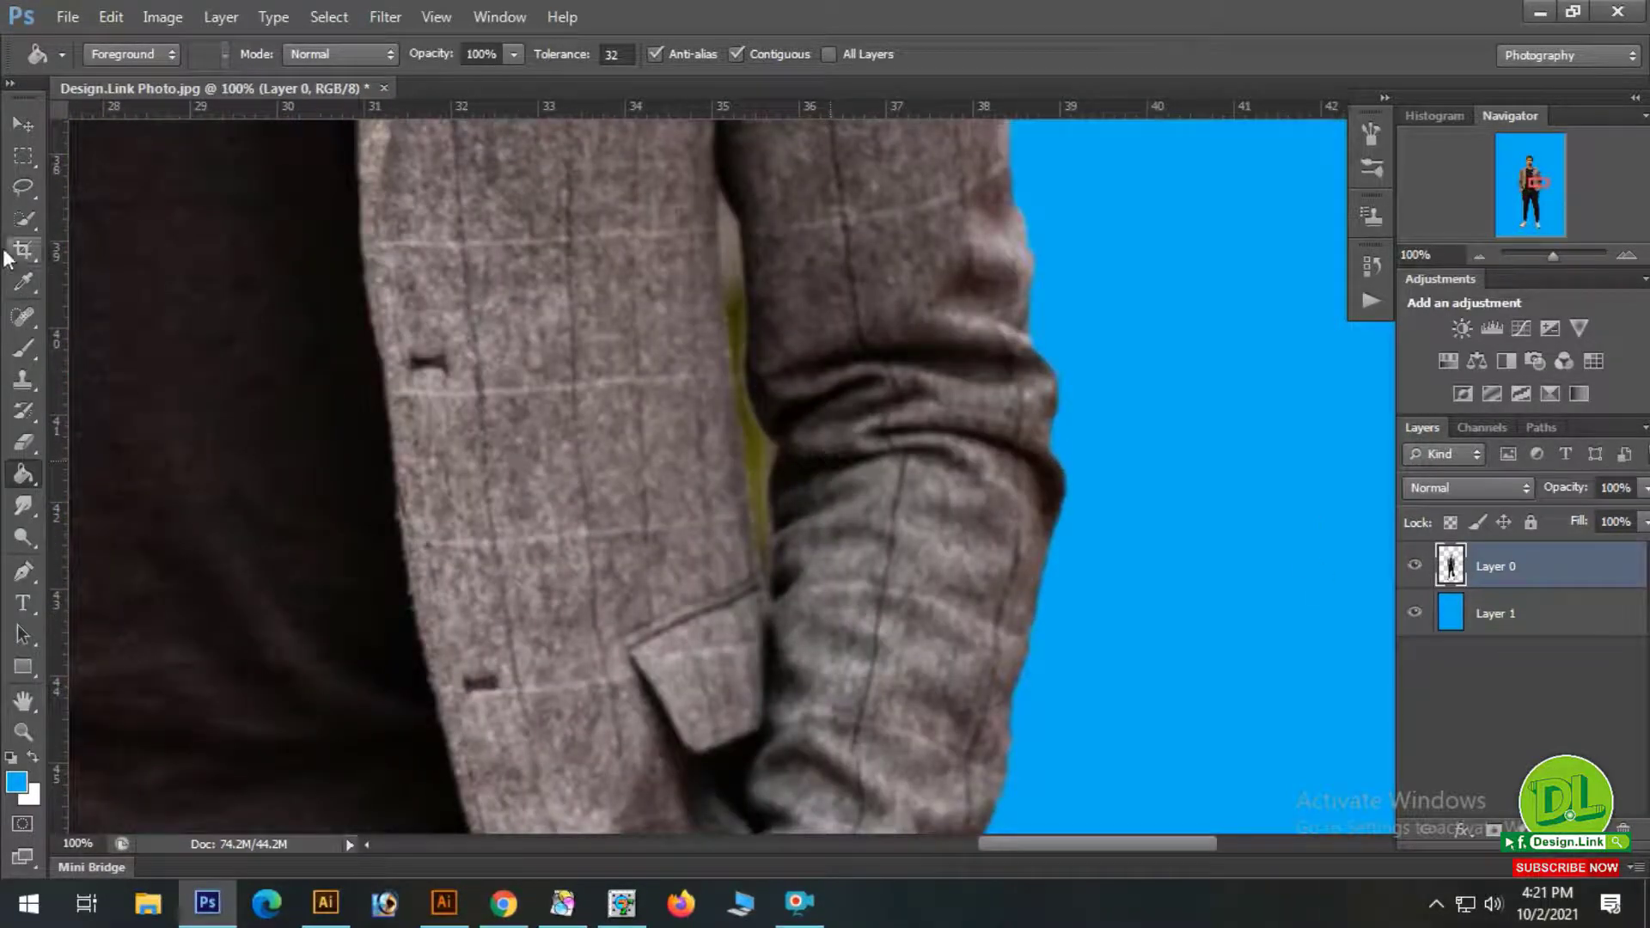
{"action": "left_click", "coordinate": [21, 223]}
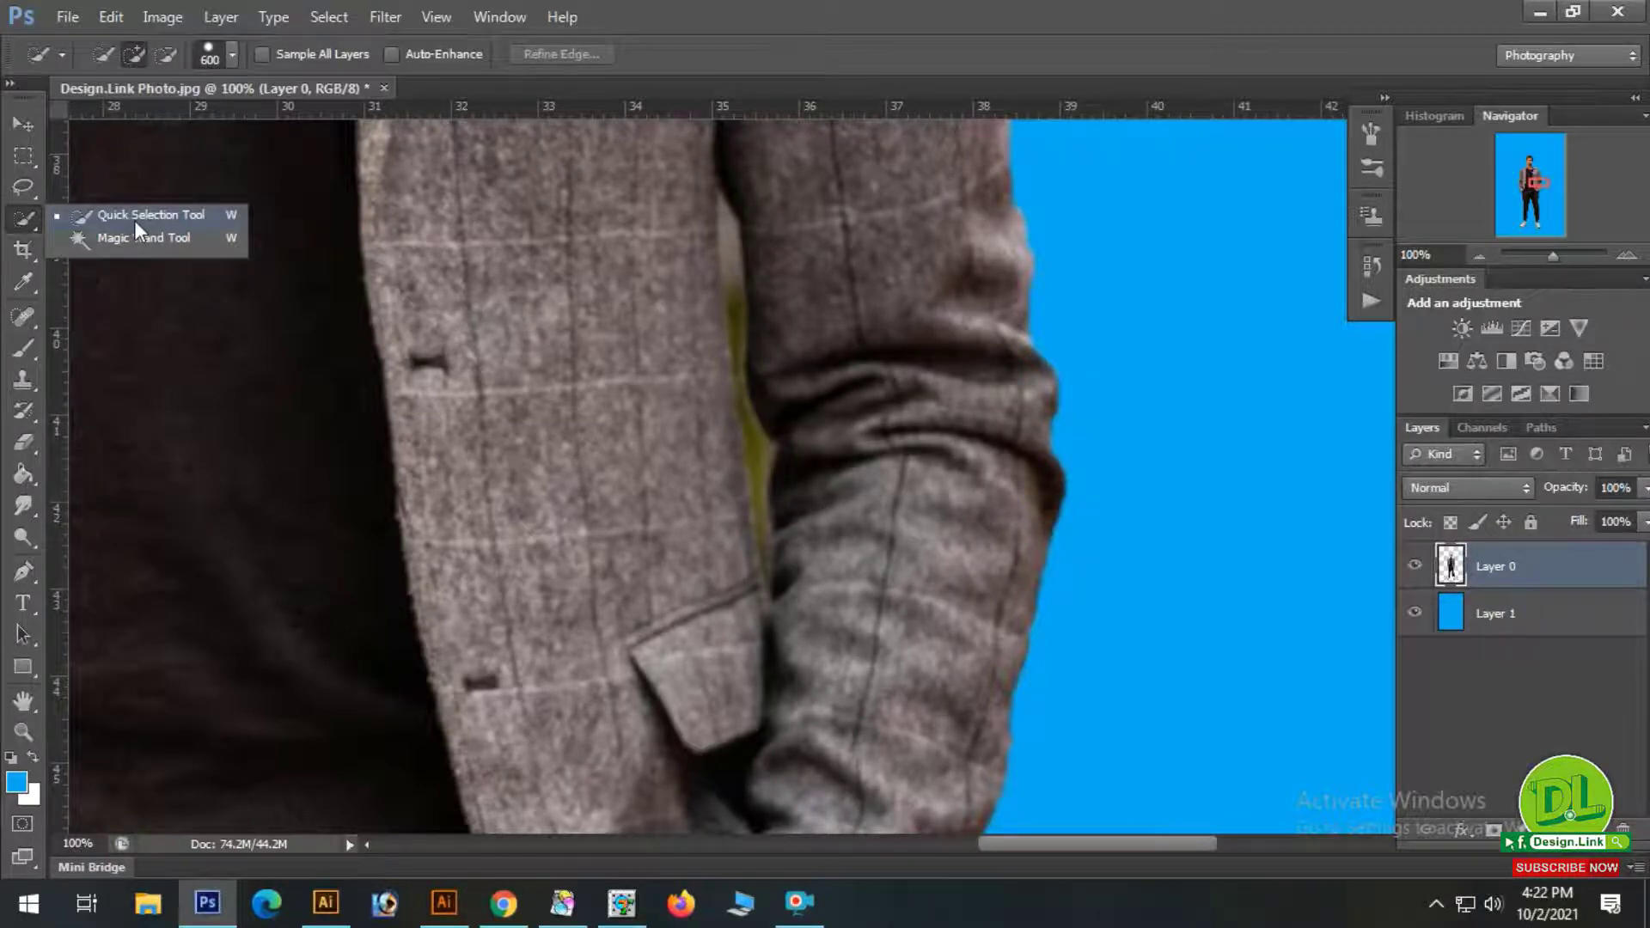
{"action": "left_click", "coordinate": [134, 220]}
Try to select the leftover background gap between the jacket and the sleeve with the size 600 brush.
{"action": "key", "text": "ctrl+minus"}
{"action": "left_click", "coordinate": [815, 429]}
{"action": "mouse_move", "coordinate": [814, 428]}
{"action": "left_mouse_down"}
{"action": "mouse_move", "coordinate": [785, 404]}
{"action": "mouse_move", "coordinate": [764, 338]}
{"action": "mouse_move", "coordinate": [747, 404]}
{"action": "mouse_move", "coordinate": [895, 483]}
{"action": "left_mouse_up"}
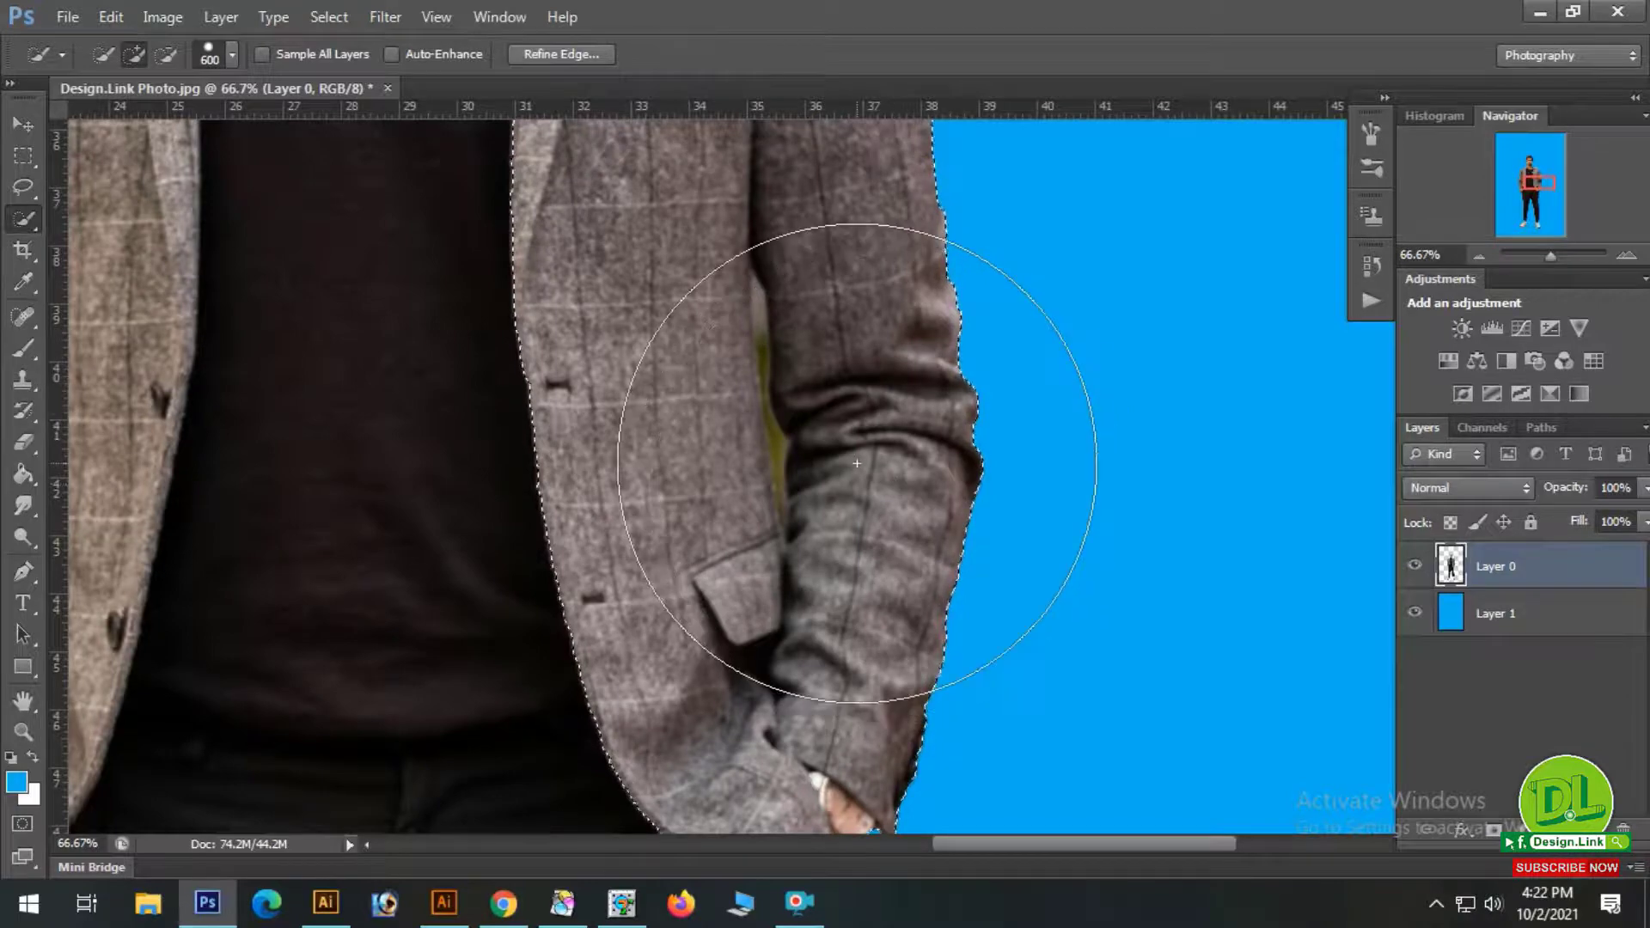
{"action": "key", "text": "ctrl+minus"}
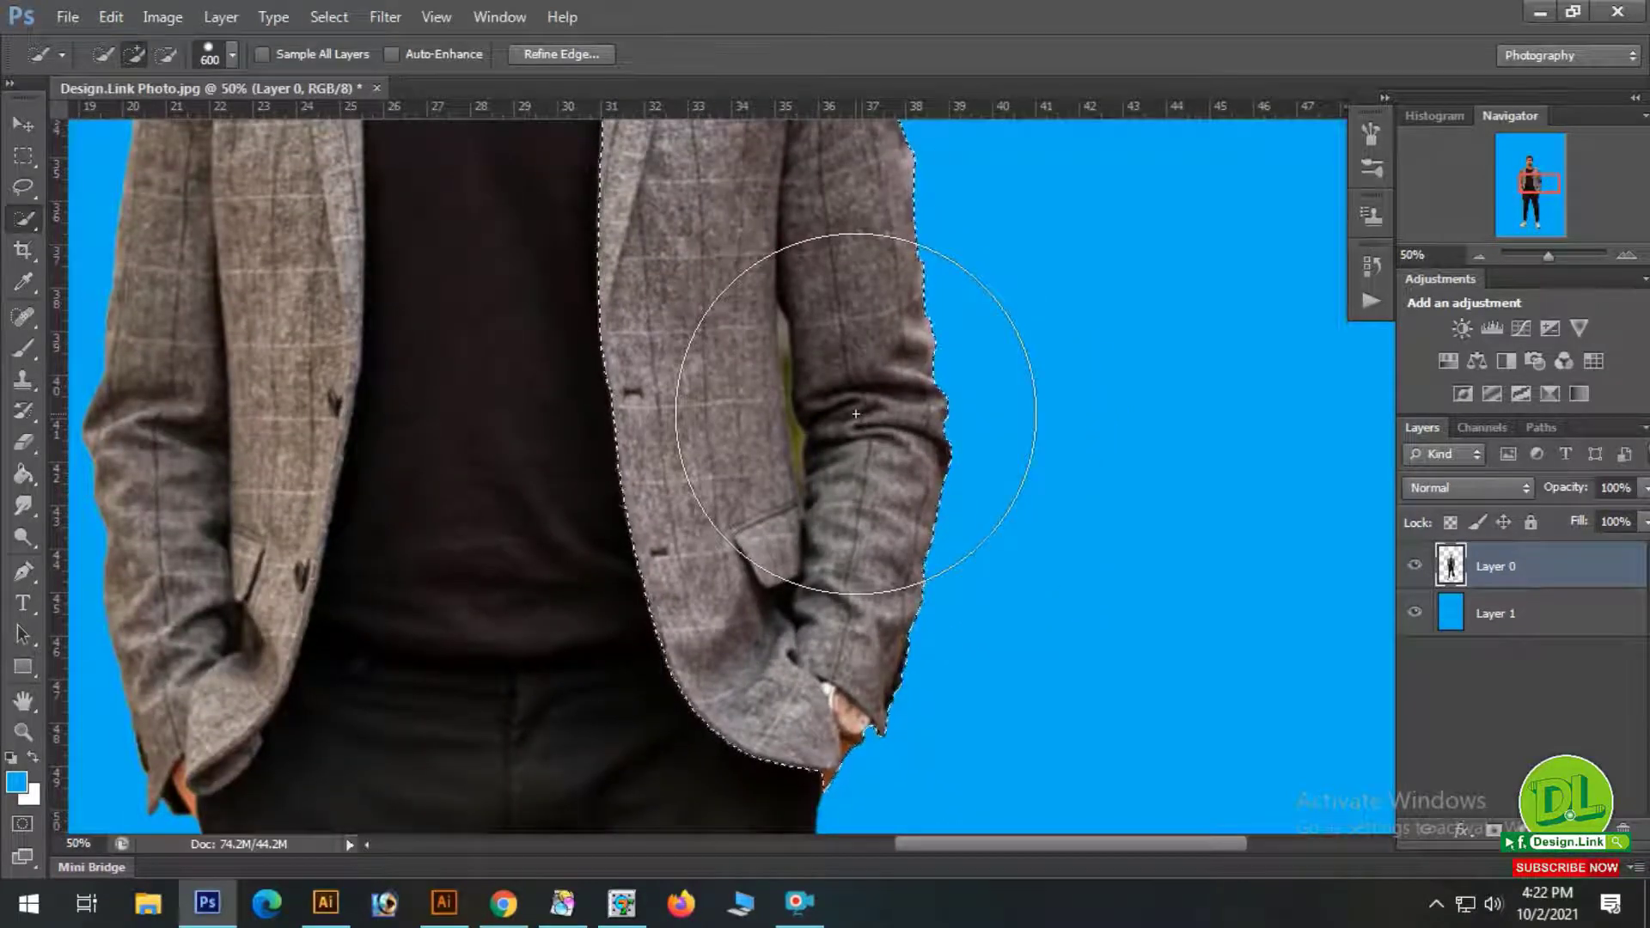
Reduce the Quick Selection brush size to 20 for the narrow gap beside the sleeve.
{"action": "key", "text": "bracketleft"}
{"action": "key", "text": "bracketleft"}
{"action": "key", "text": "bracketleft"}
{"action": "key", "text": "bracketleft"}
{"action": "key", "text": "bracketleft"}
{"action": "key", "text": "bracketleft"}
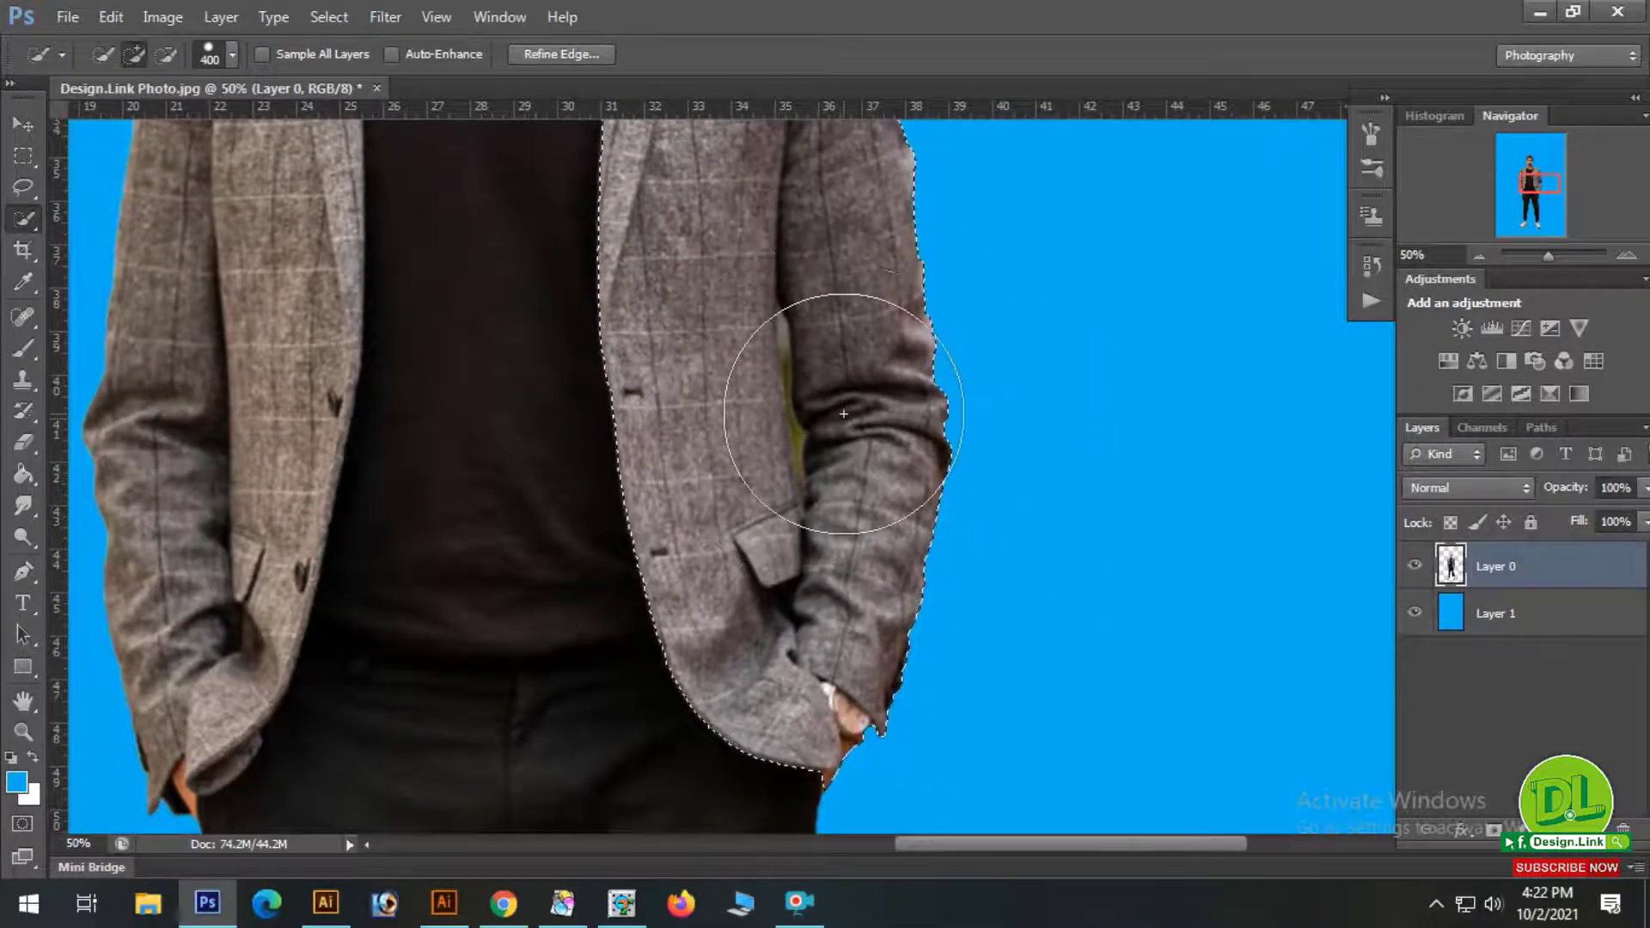
{"action": "key", "text": "bracketleft"}
{"action": "key", "text": "bracketleft"}
{"action": "key", "text": "bracketleft"}
{"action": "key", "text": "bracketleft"}
{"action": "key", "text": "bracketleft"}
{"action": "key", "text": "bracketleft"}
{"action": "key", "text": "bracketleft"}
{"action": "key", "text": "bracketleft"}
{"action": "key", "text": "bracketleft"}
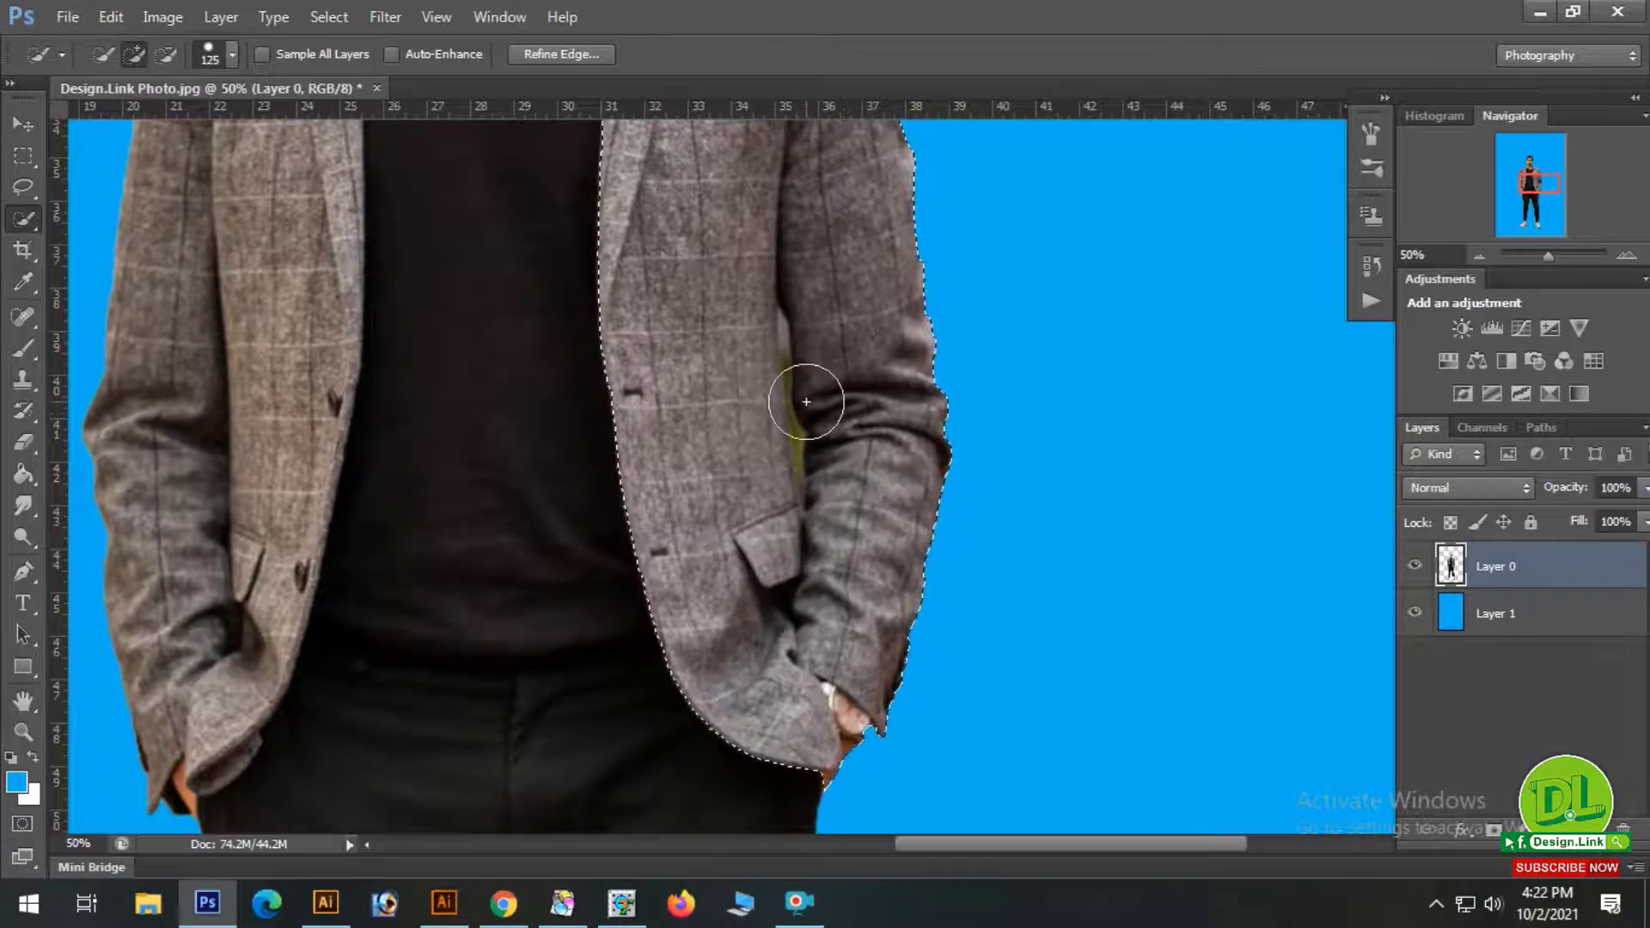
{"action": "key", "text": "bracketleft"}
{"action": "key", "text": "bracketleft"}
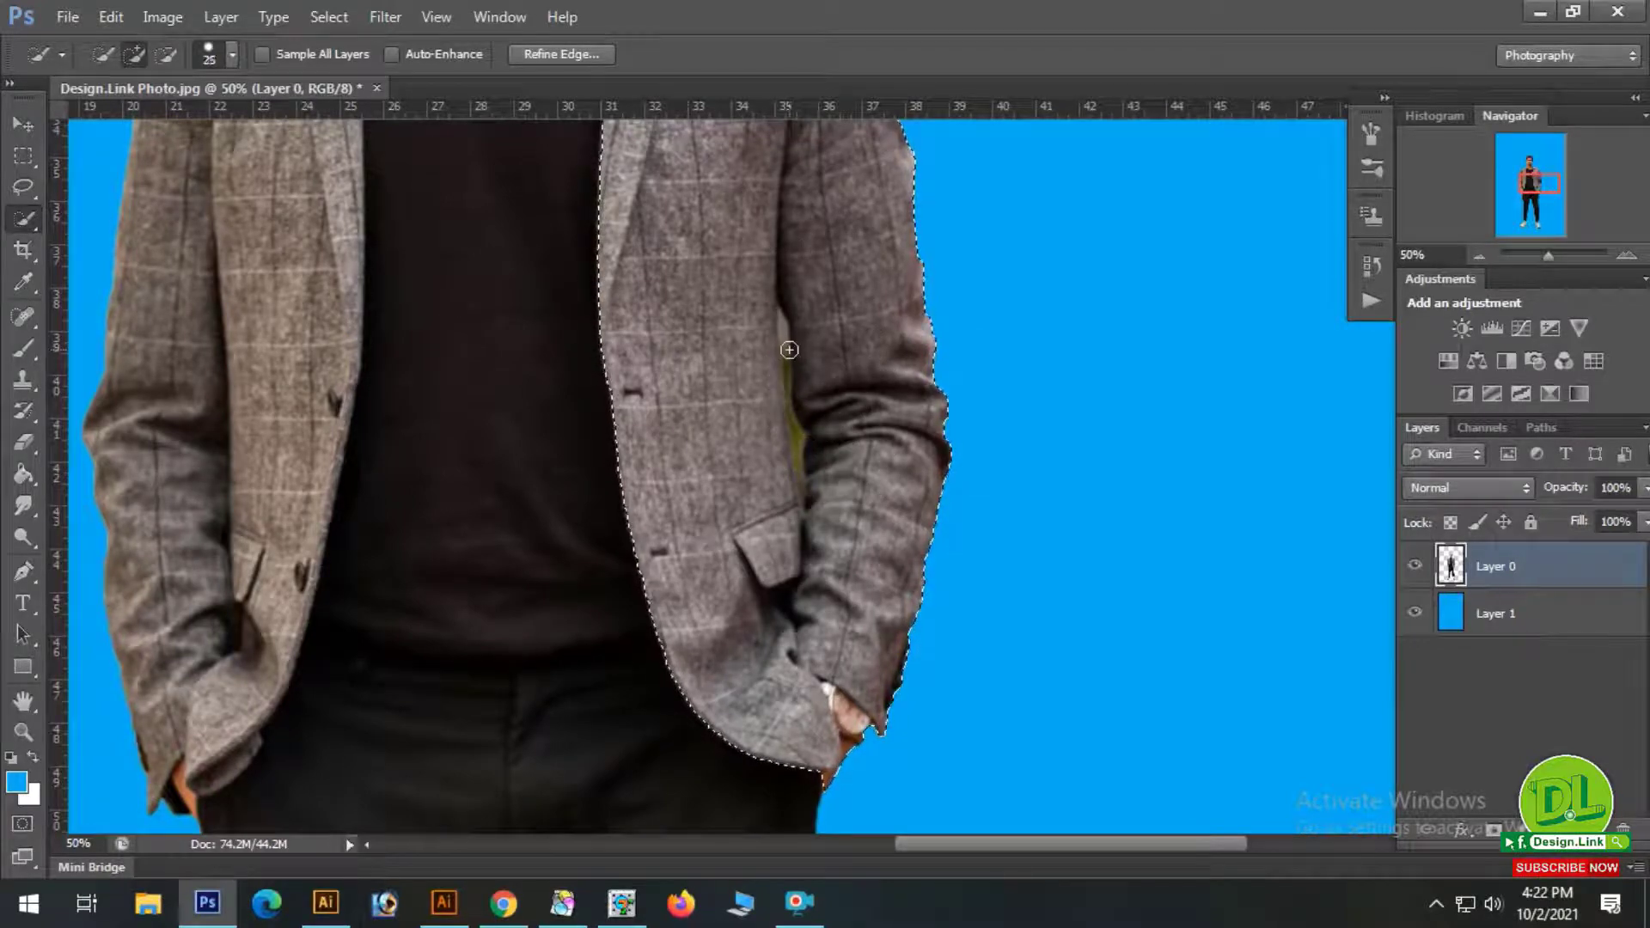
Clear the unwanted selection covering half of the jacket and its sleeve.
{"action": "left_click", "coordinate": [853, 401], "text": "alt"}
{"action": "left_click", "coordinate": [854, 402], "text": "alt"}
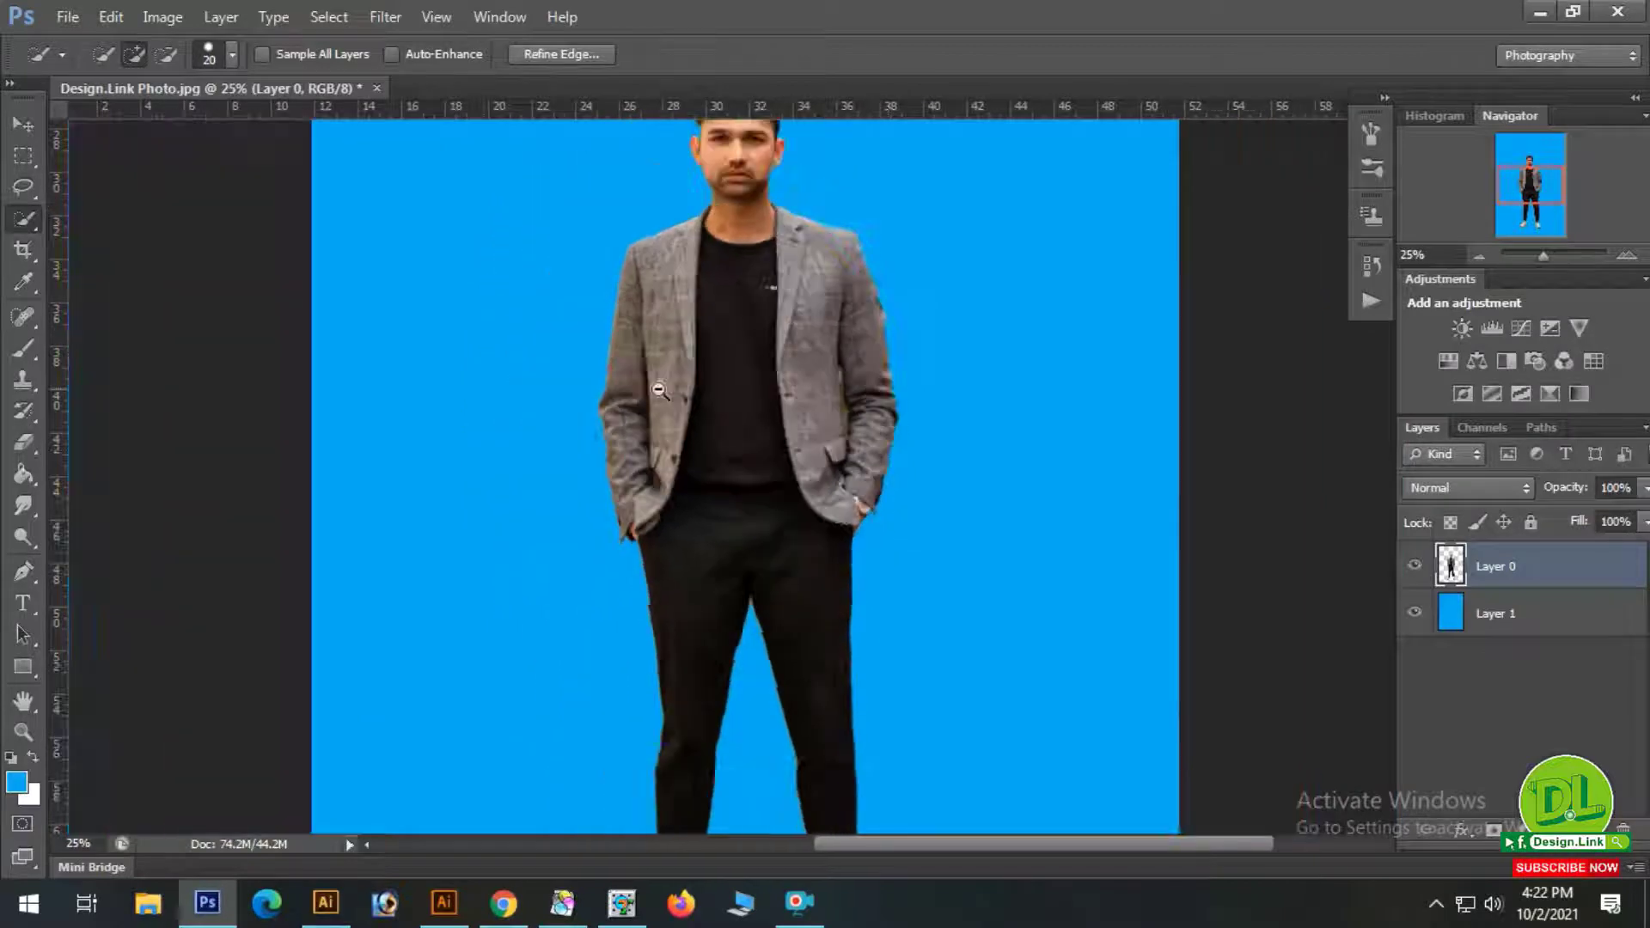
{"action": "left_click", "coordinate": [659, 389], "text": "alt"}
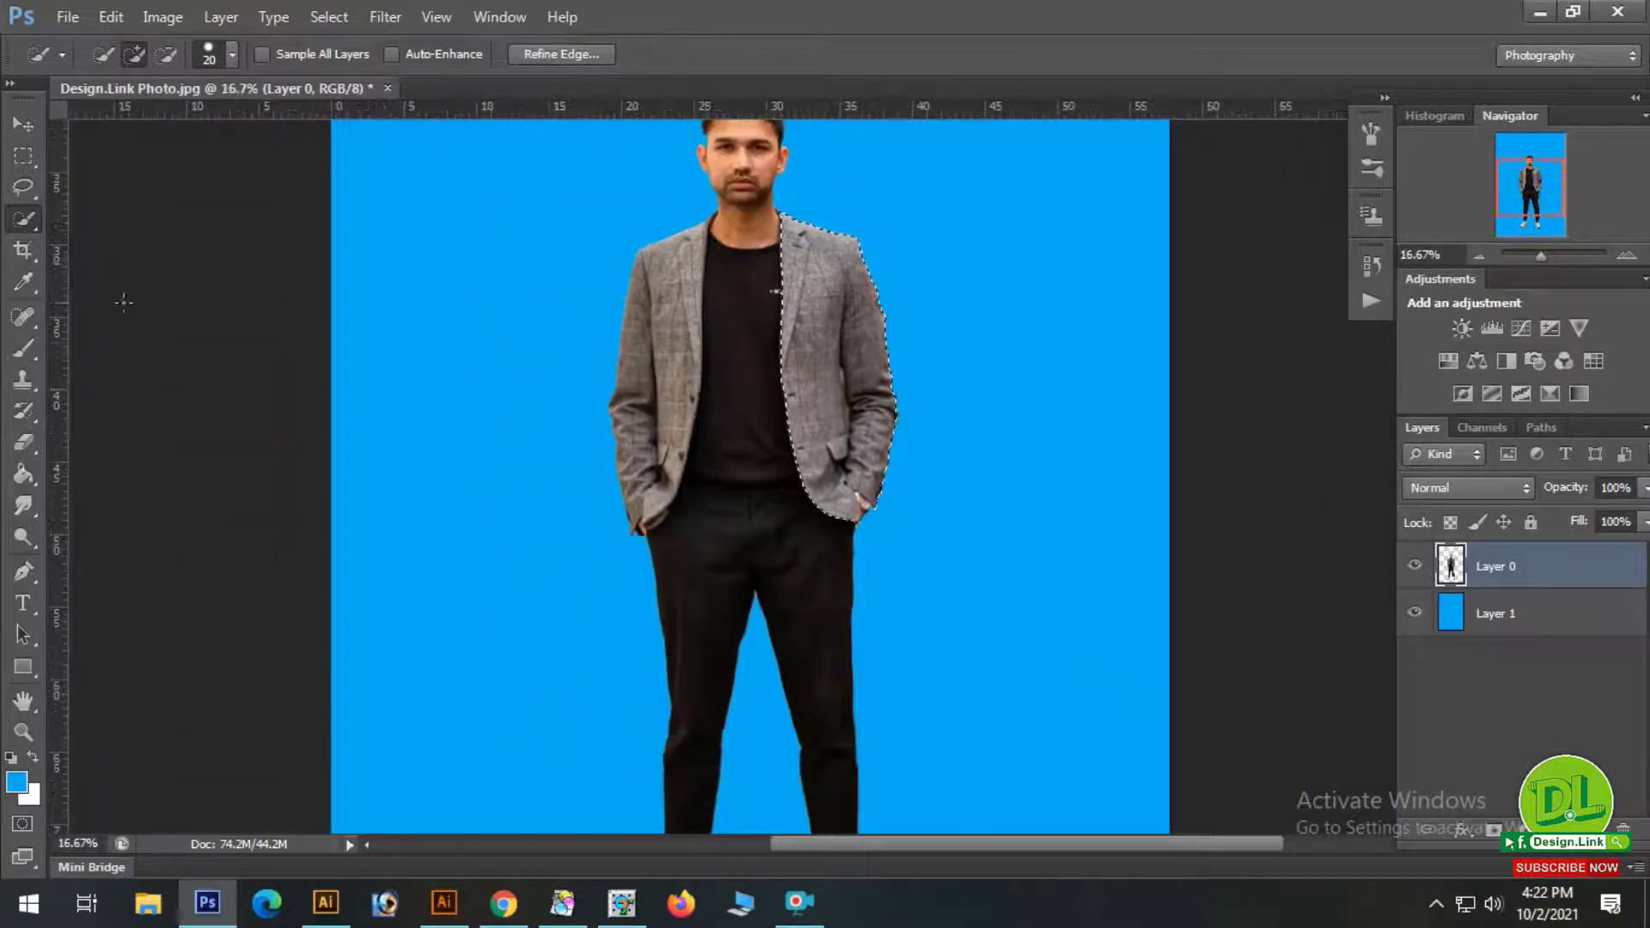
{"action": "key", "text": "m"}
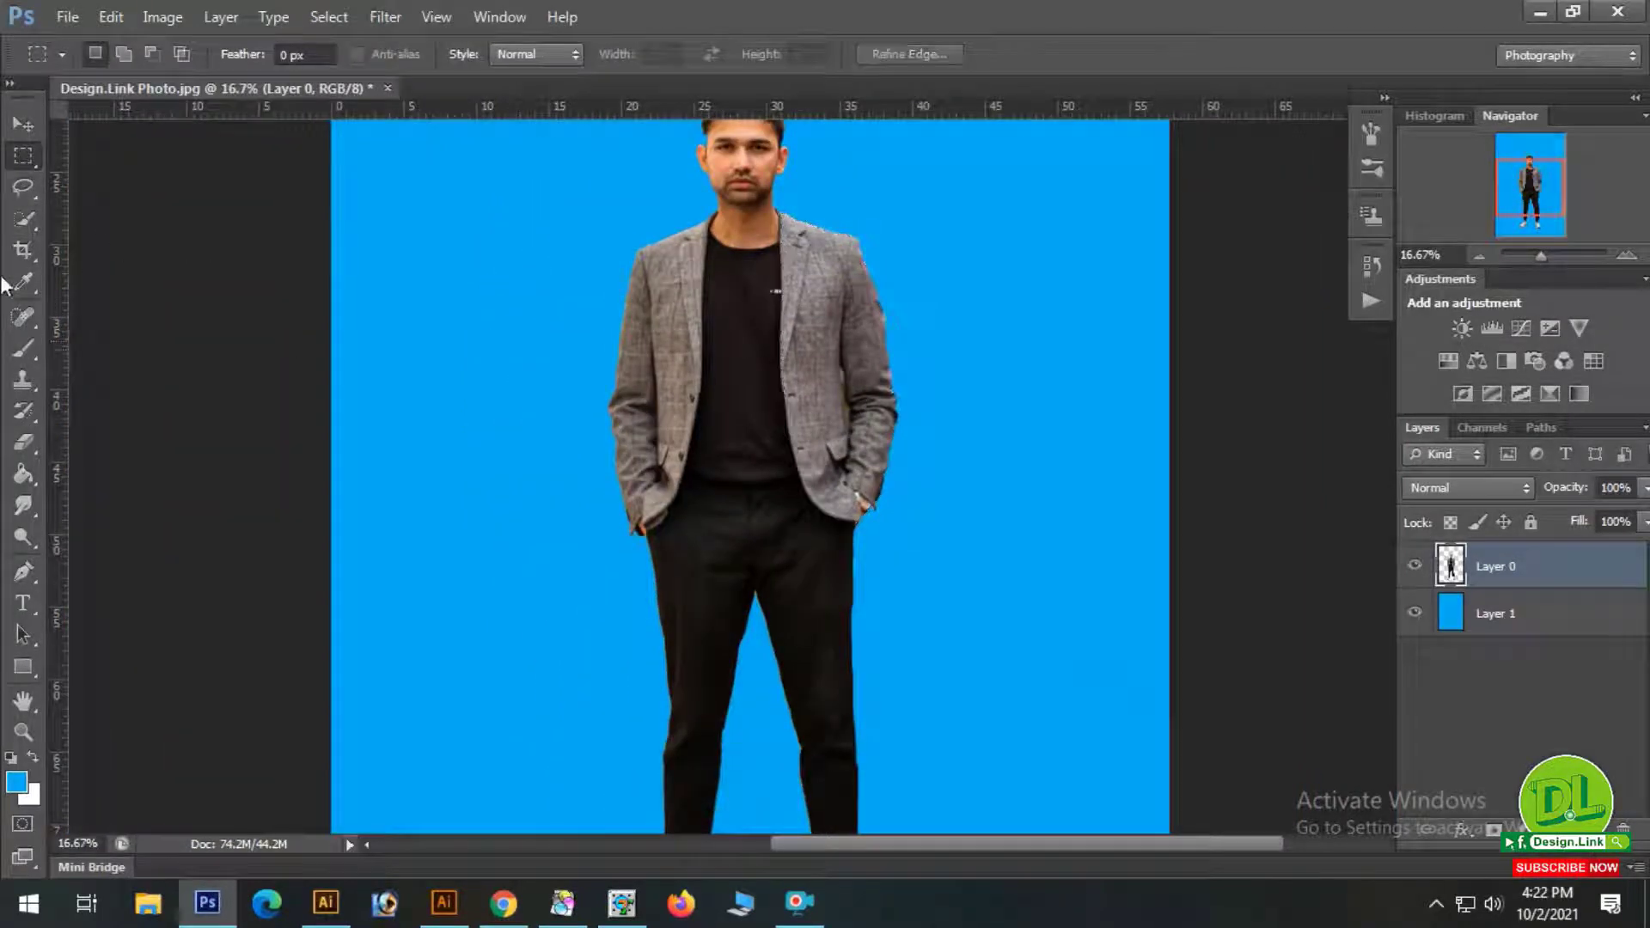
Select the leftover background gap between the jacket and the sleeve with the Quick Selection tool at brush size 9.
{"action": "left_click", "coordinate": [24, 219]}
{"action": "scroll", "coordinate": [825, 404], "scroll_direction": "up", "scroll_amount": 1}
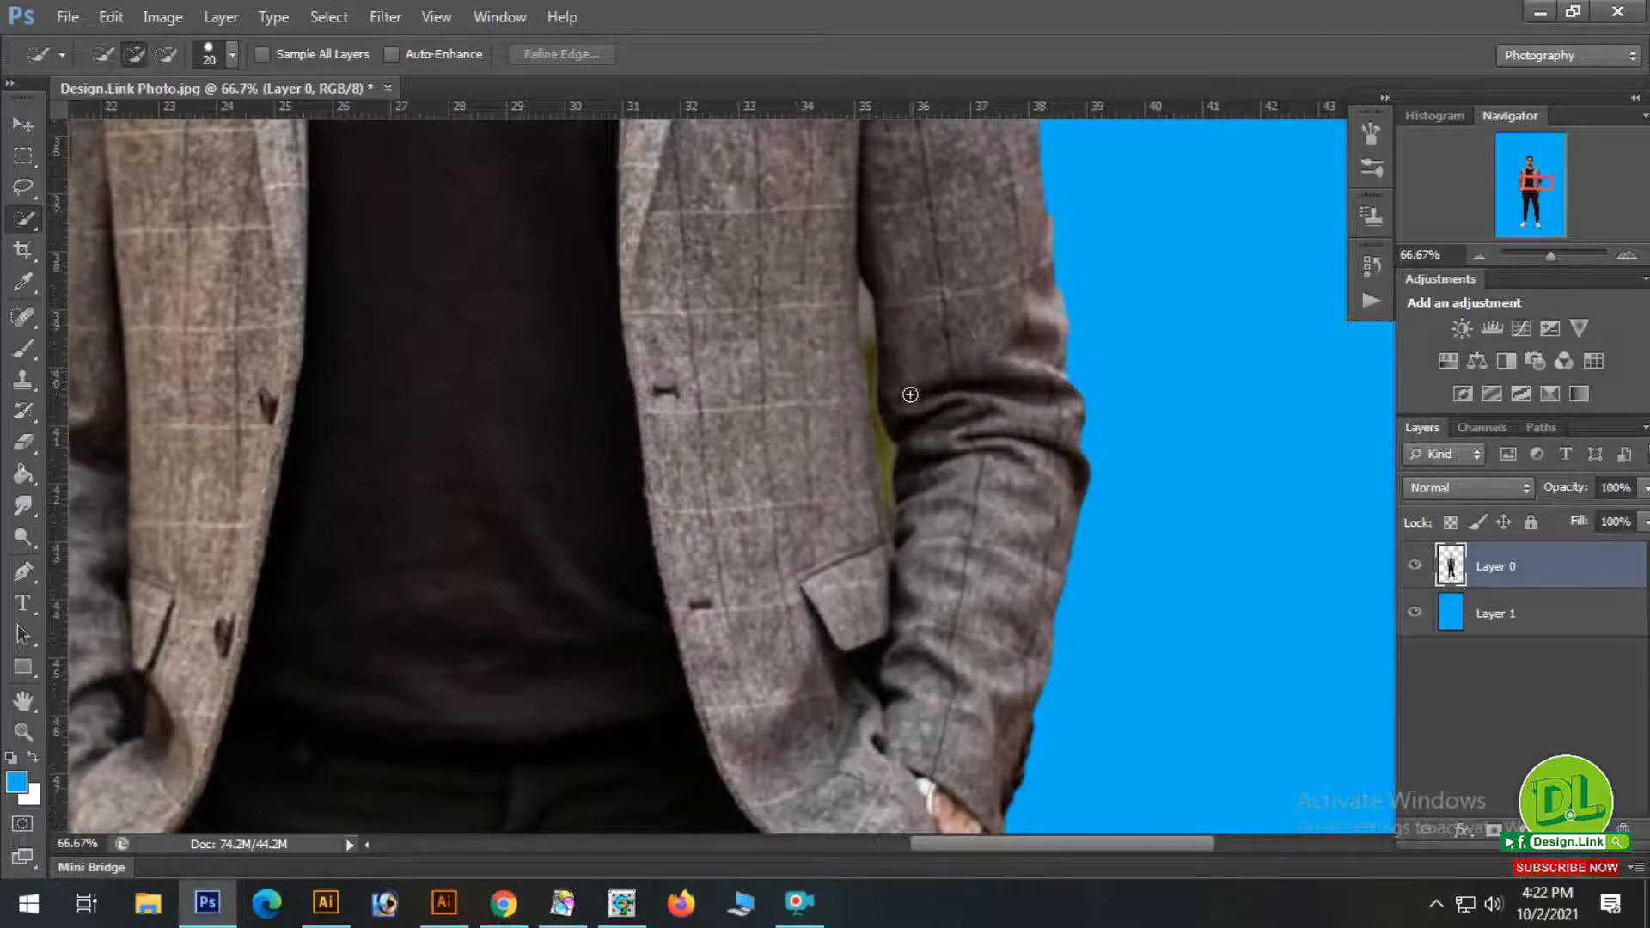
{"action": "left_click", "coordinate": [923, 370], "text": "ctrl"}
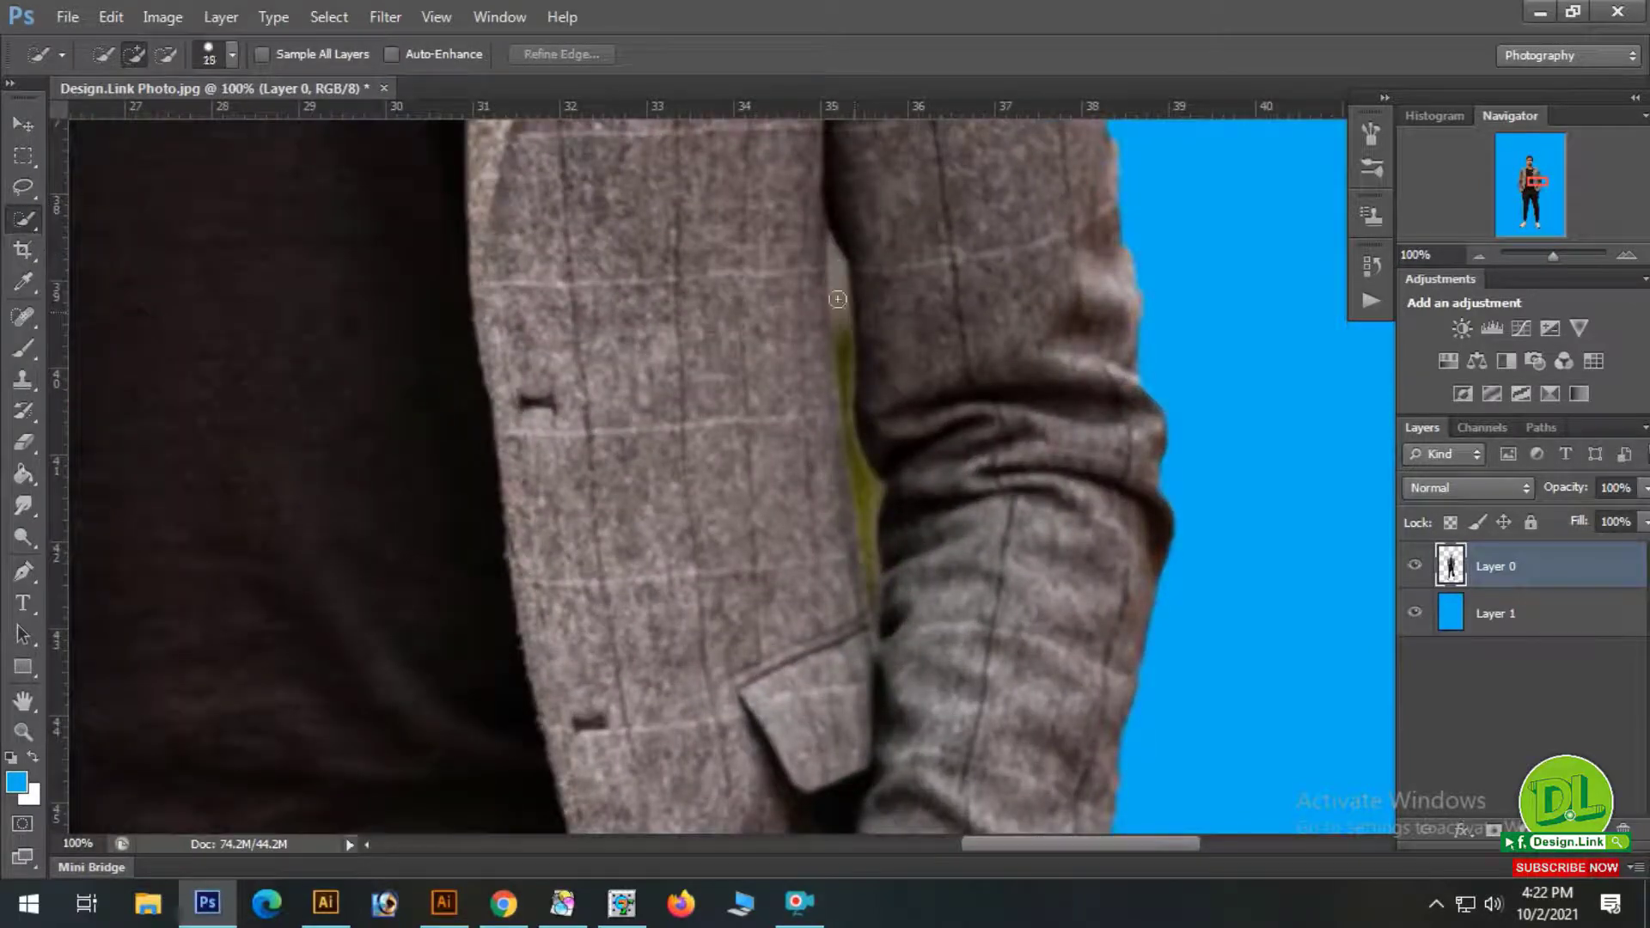
{"action": "left_click_drag", "start_coordinate": [841, 318], "coordinate": [840, 347]}
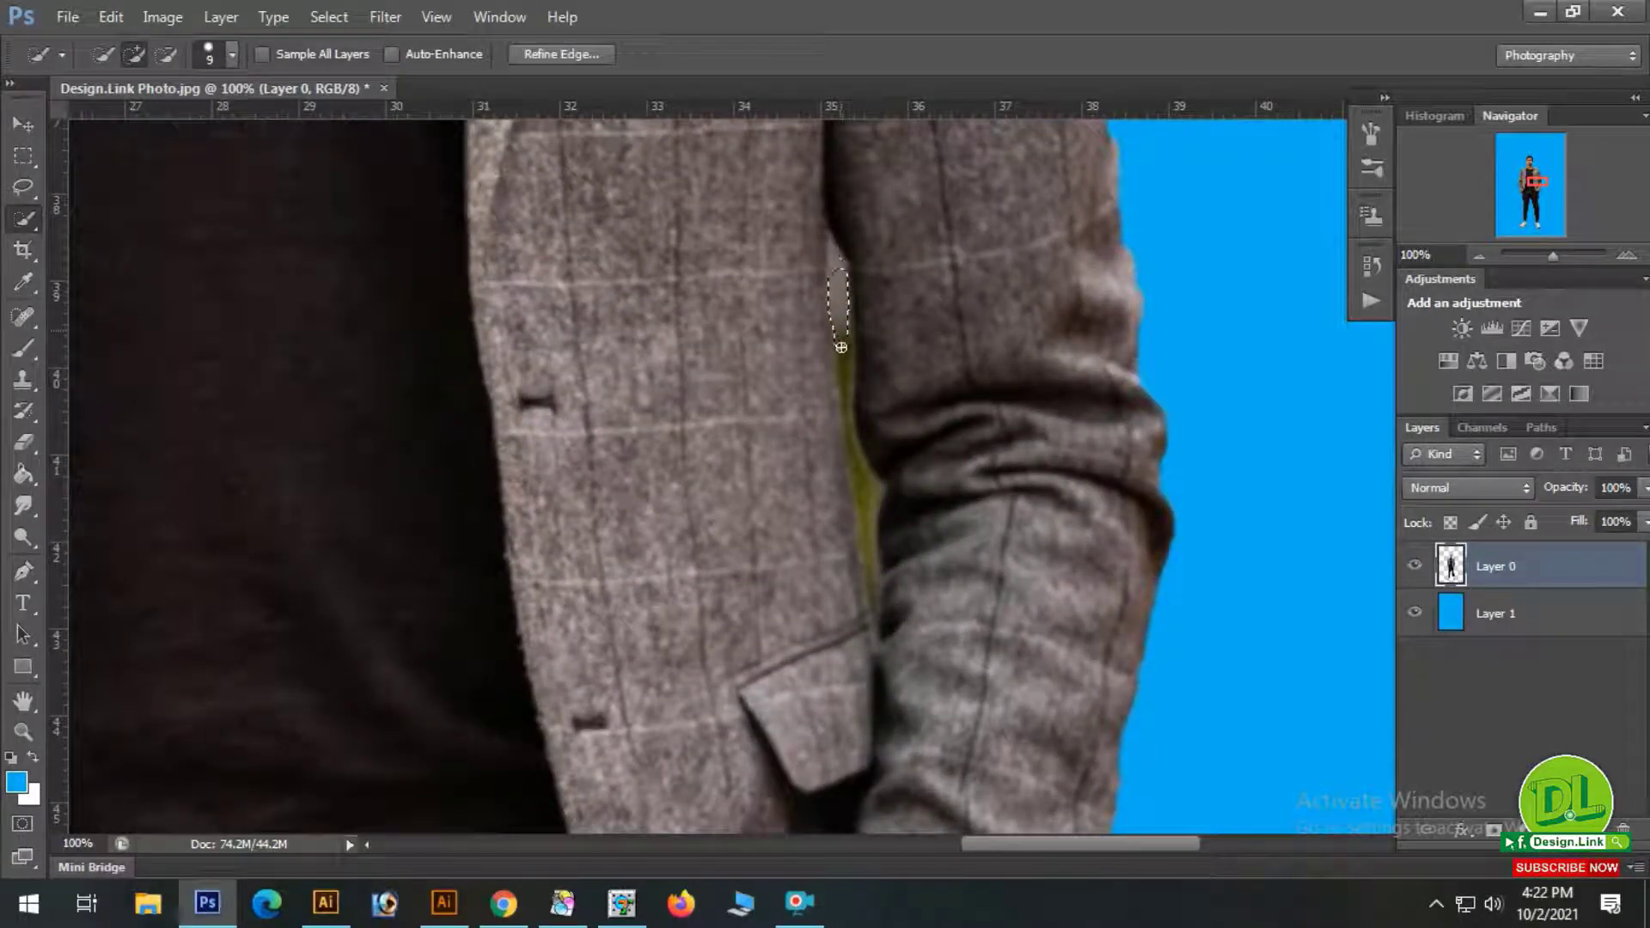
{"action": "mouse_move", "coordinate": [840, 432]}
{"action": "left_mouse_down"}
{"action": "mouse_move", "coordinate": [869, 503]}
{"action": "mouse_move", "coordinate": [875, 586]}
{"action": "left_mouse_up"}
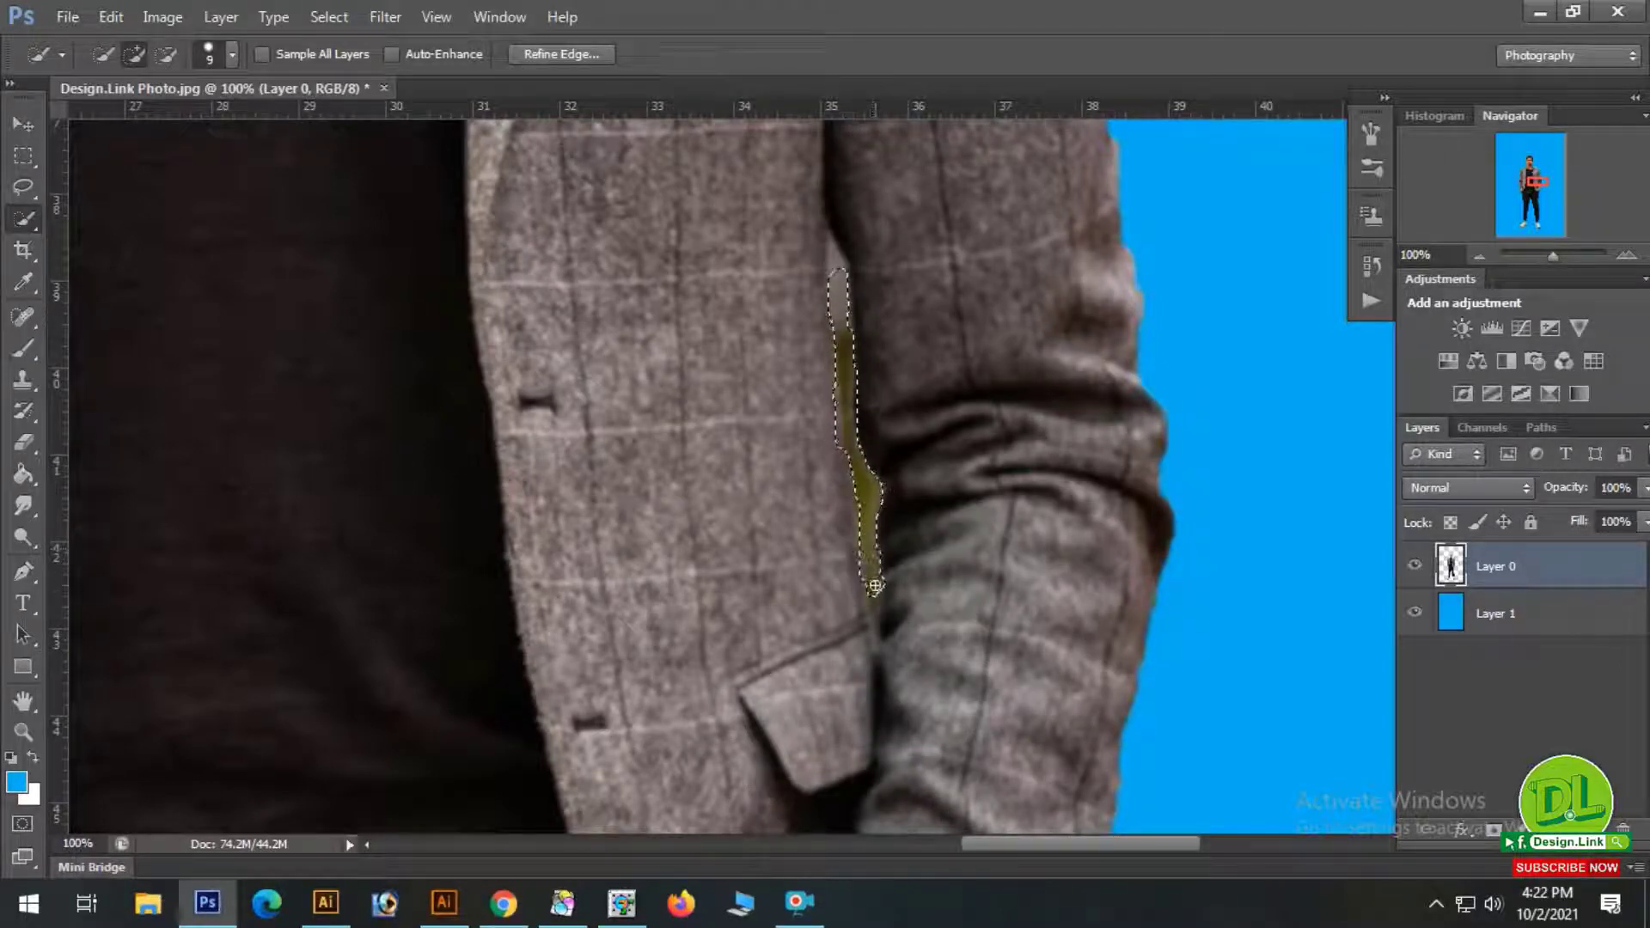
{"action": "left_click_drag", "start_coordinate": [839, 280], "coordinate": [831, 234]}
{"action": "left_click_drag", "start_coordinate": [873, 599], "coordinate": [874, 599]}
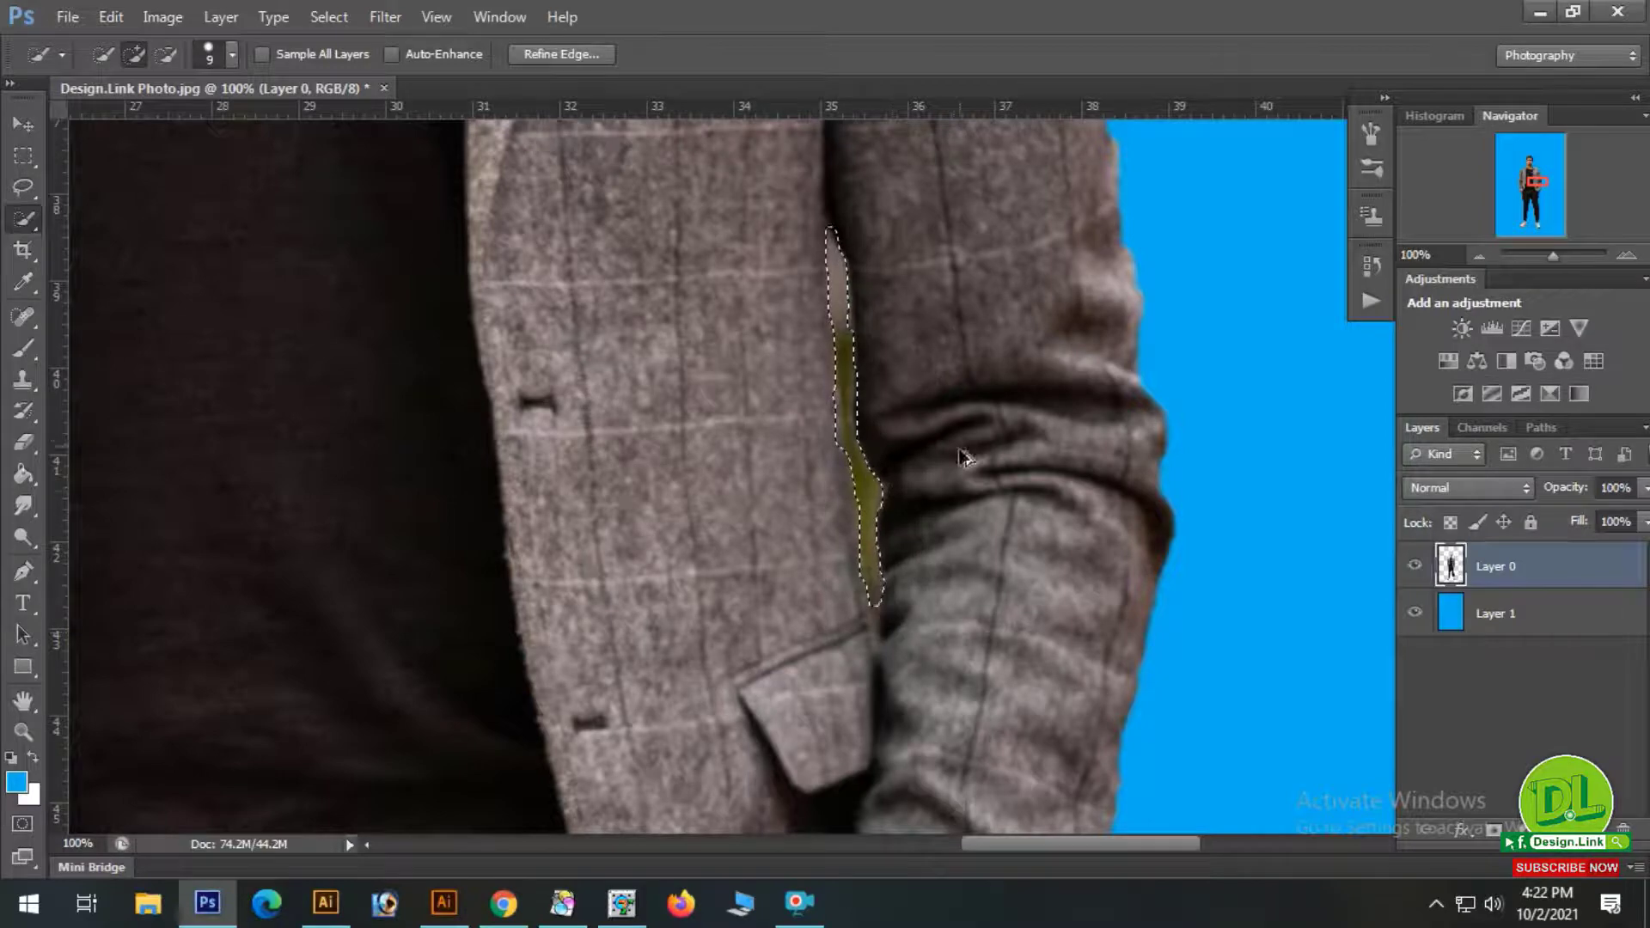
Feather the gap selection by 1 pixel, delete the leftover background inside it, and deselect.
{"action": "scroll", "coordinate": [954, 447], "scroll_direction": "down", "scroll_amount": 1}
{"action": "key", "text": "shift+F6"}
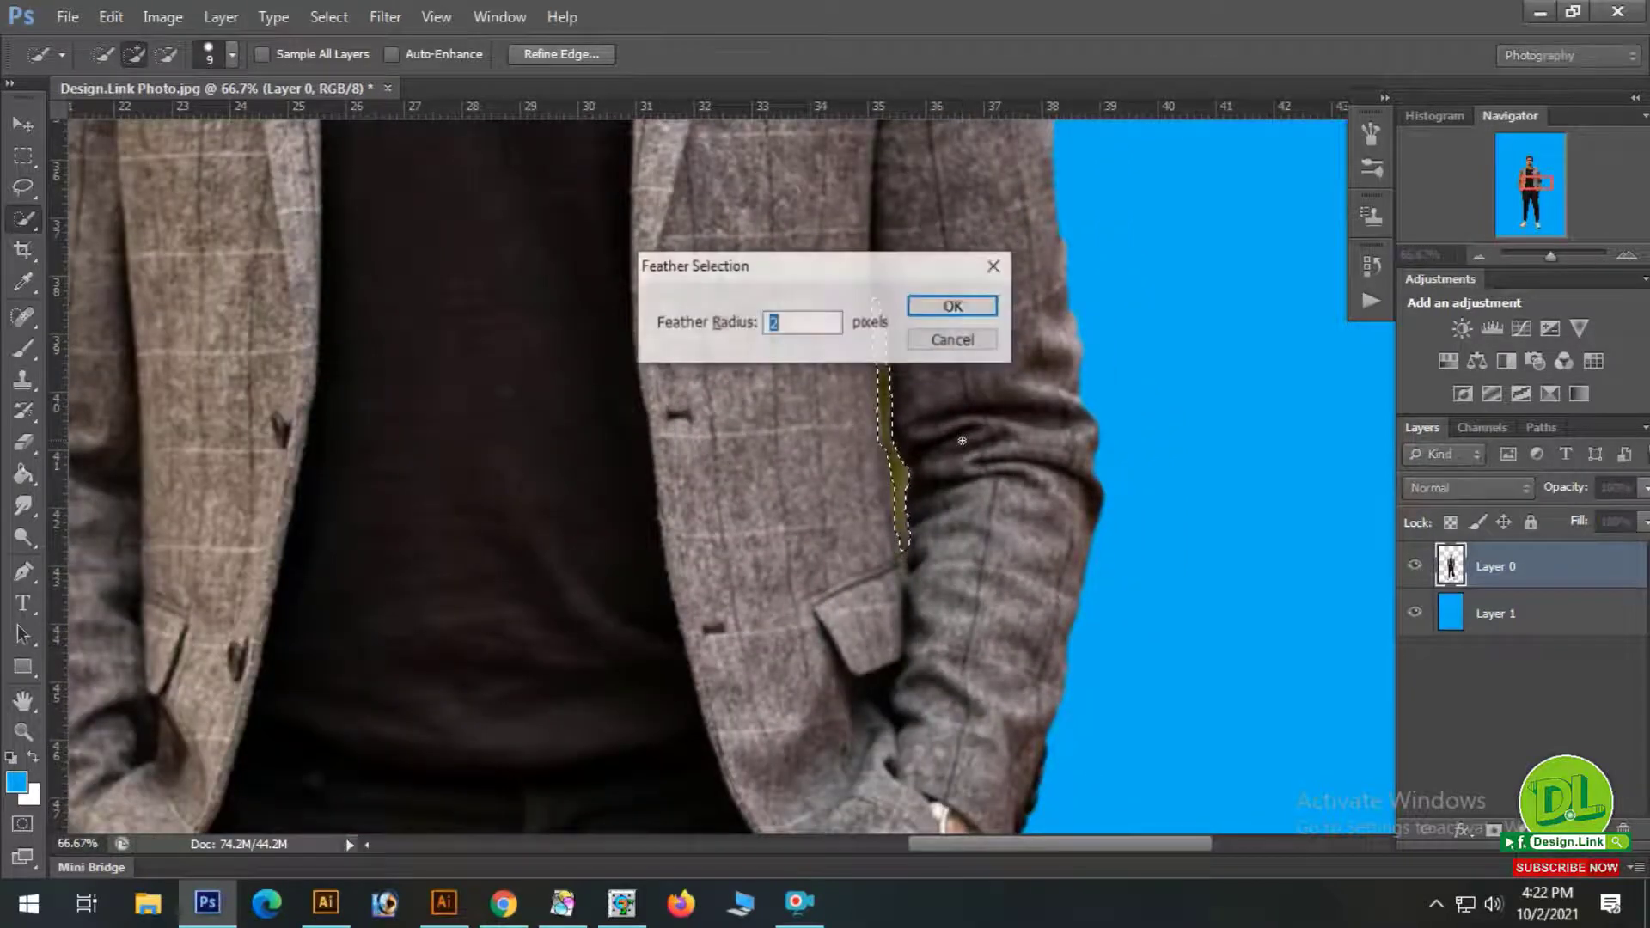
{"action": "type", "text": "1"}
{"action": "key", "text": "Return"}
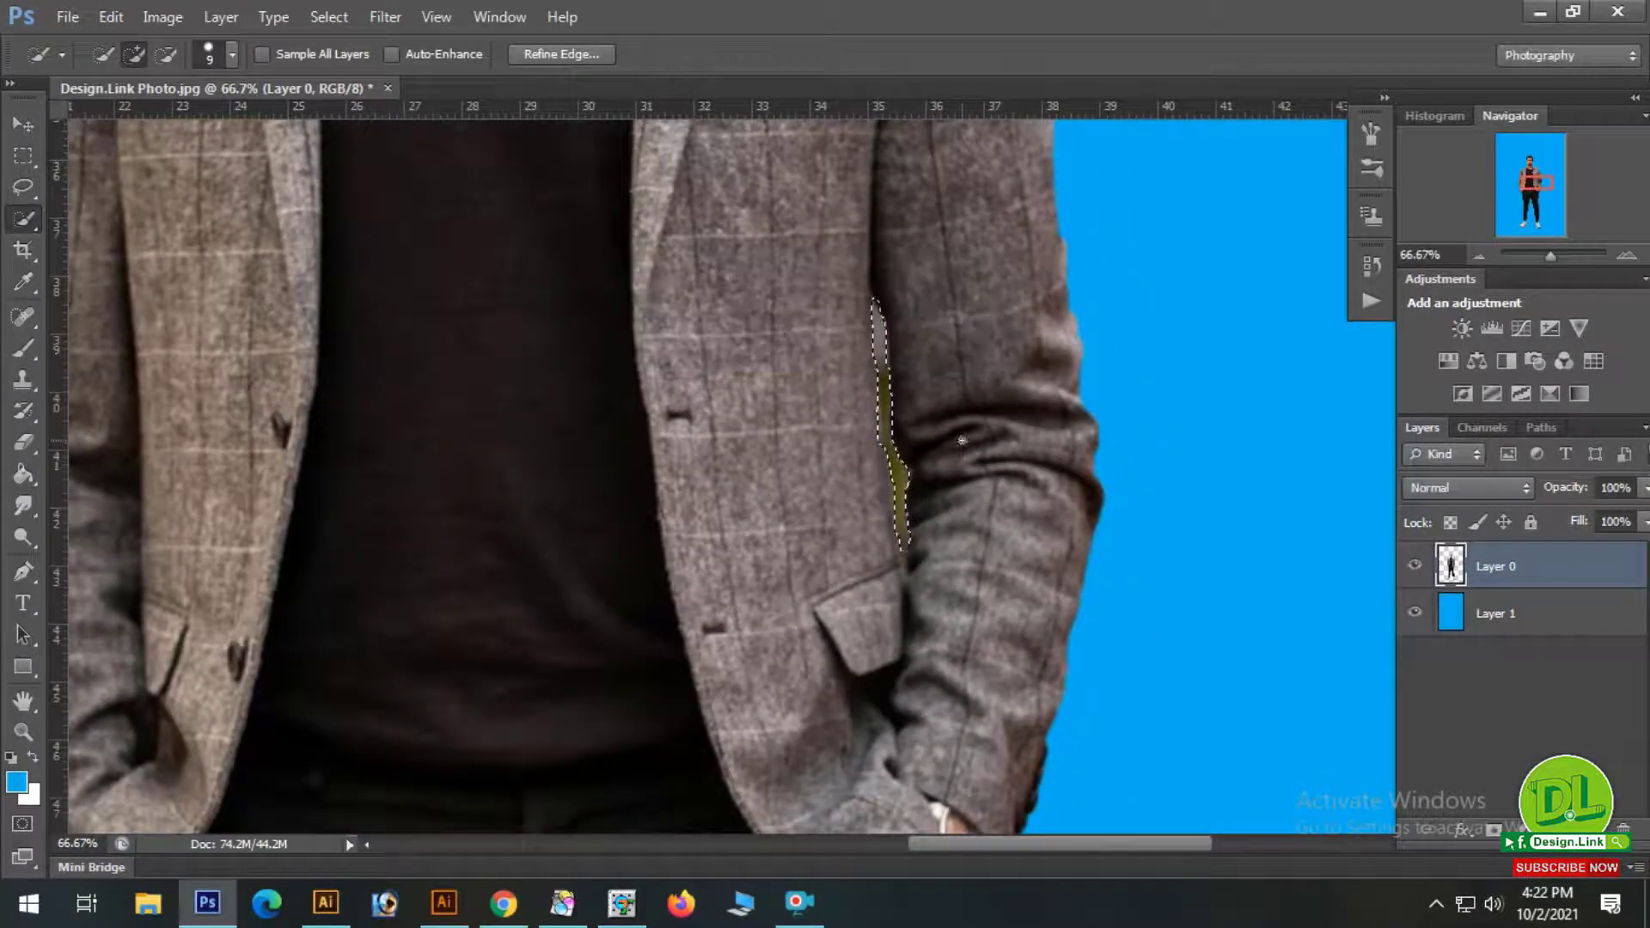
{"action": "key", "text": "Delete"}
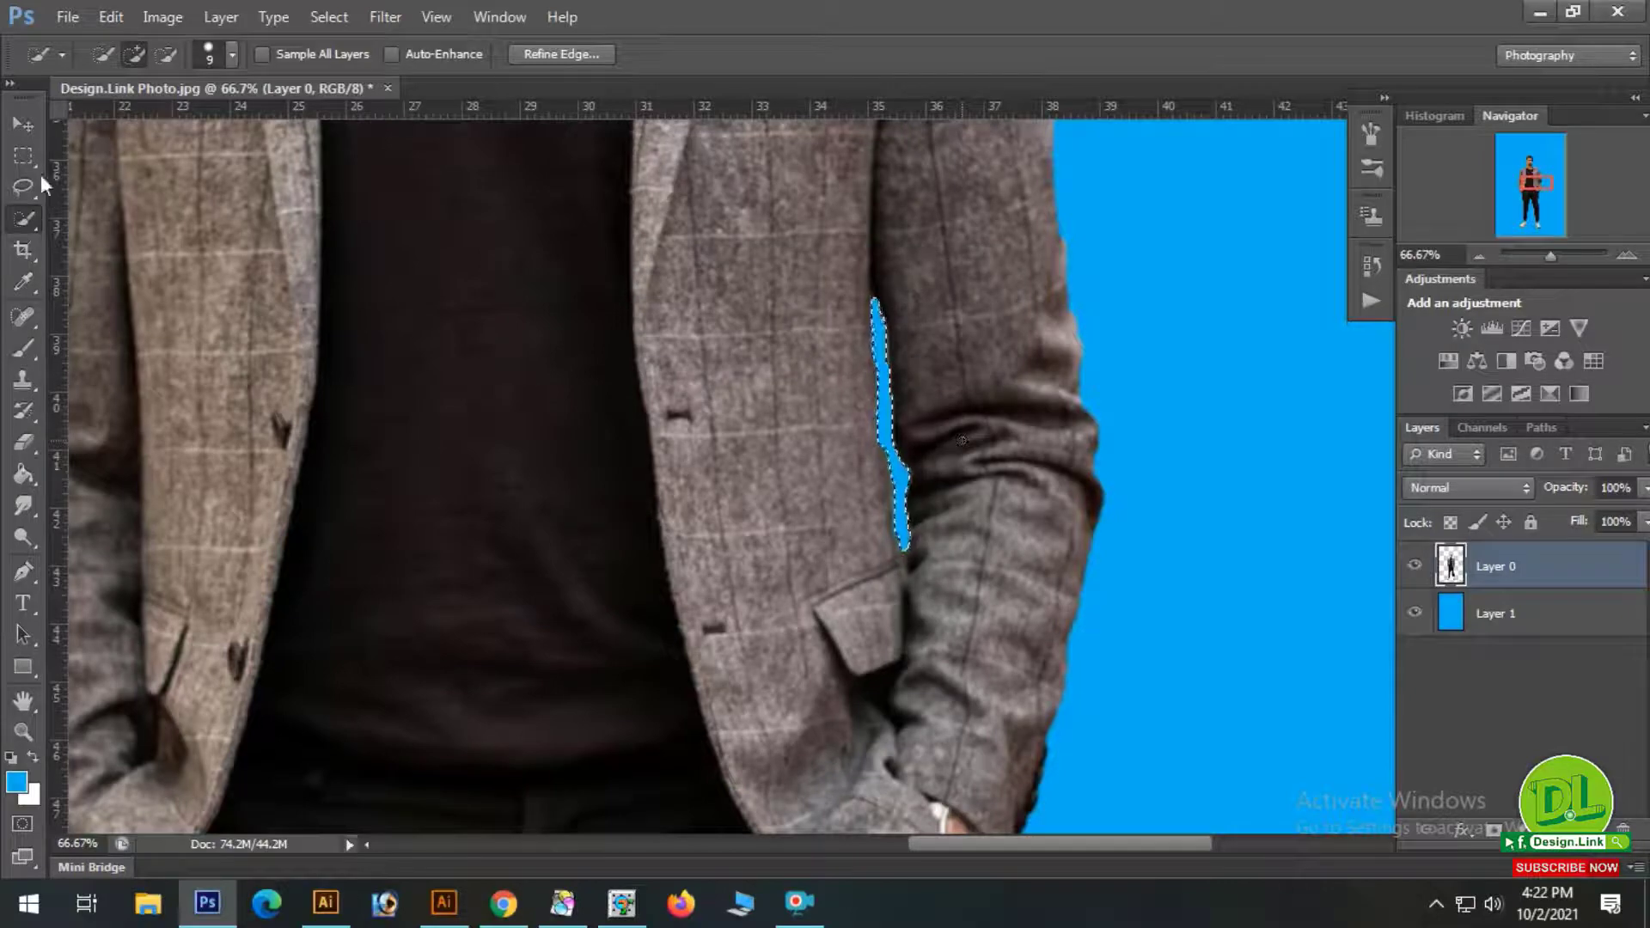
{"action": "key", "text": "m"}
{"action": "key", "text": "ctrl+d"}
{"action": "scroll", "coordinate": [885, 455], "scroll_direction": "down", "scroll_amount": 1}
{"action": "scroll", "coordinate": [885, 456], "scroll_direction": "down", "scroll_amount": 1}
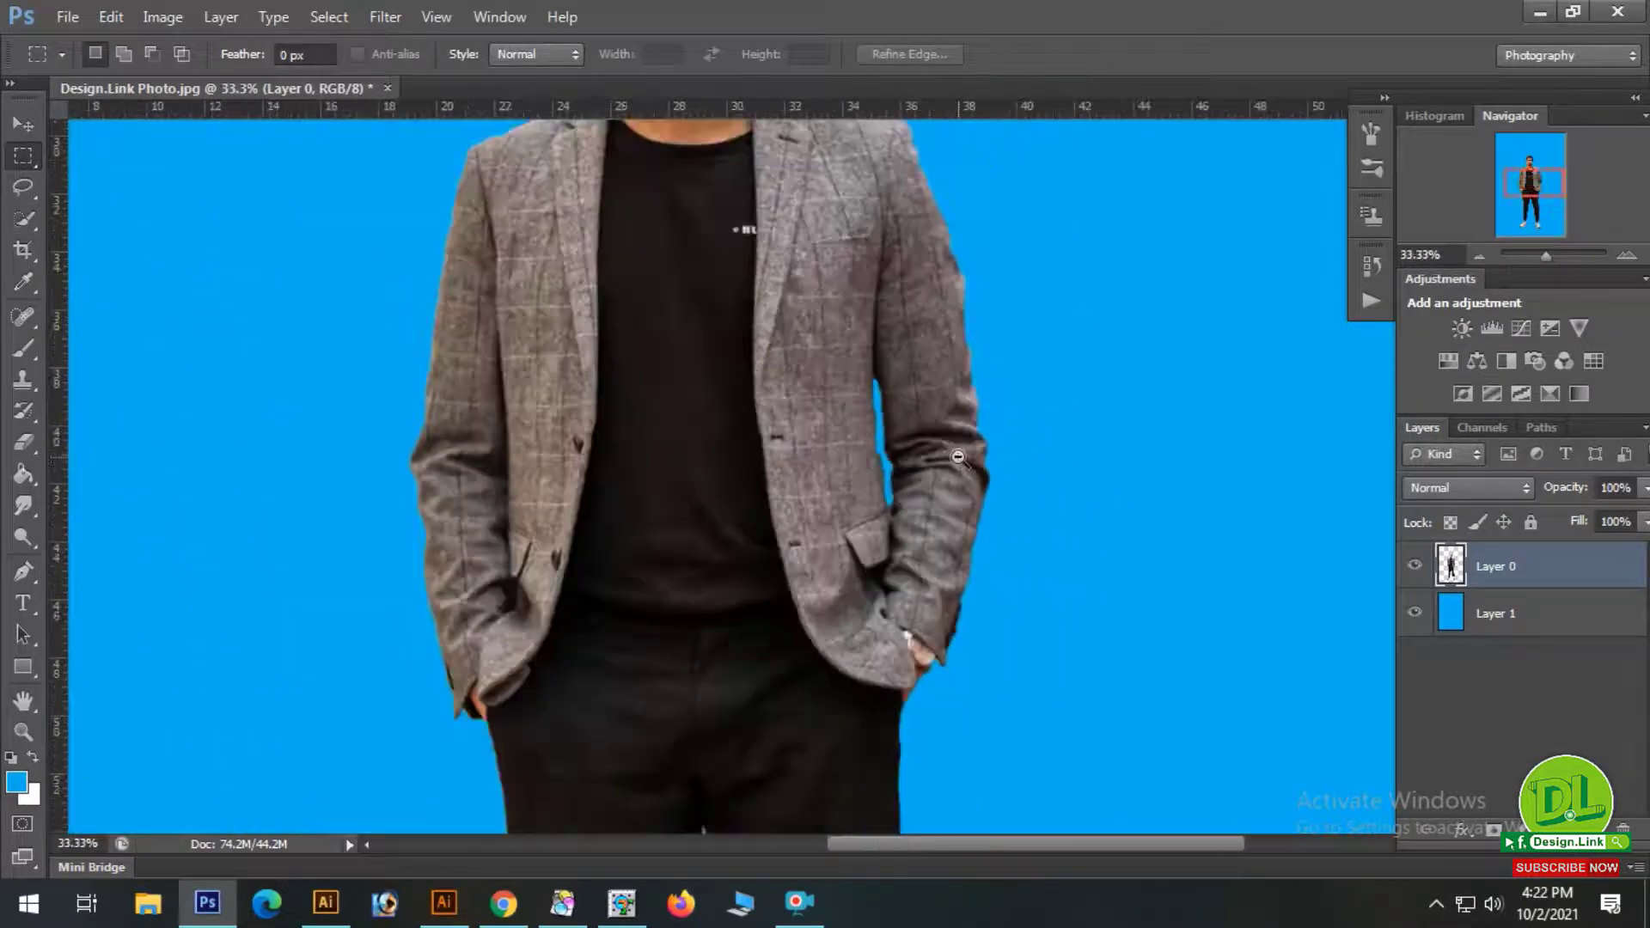
{"action": "scroll", "coordinate": [1060, 453], "scroll_direction": "down", "scroll_amount": 2}
Reselect the gap between the jacket and the sleeve and feather the selection by 2 pixels.
{"action": "scroll", "coordinate": [1014, 461], "scroll_direction": "up", "scroll_amount": 4}
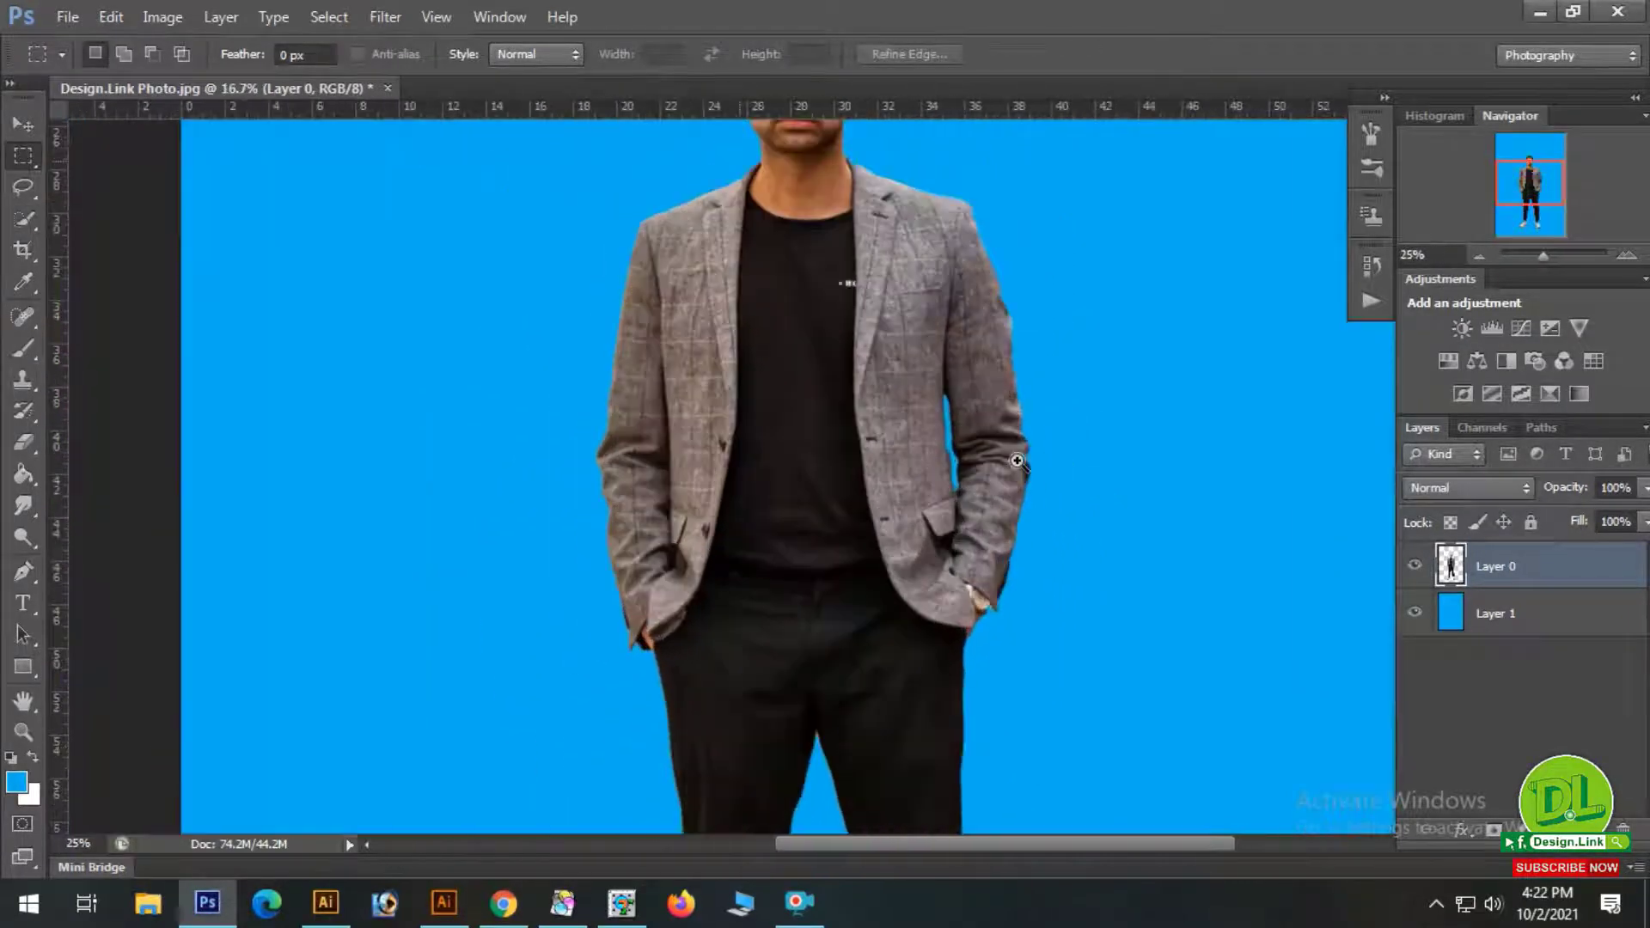
{"action": "scroll", "coordinate": [1017, 462], "scroll_direction": "up", "scroll_amount": 2}
{"action": "key", "text": "ctrl+shift+d"}
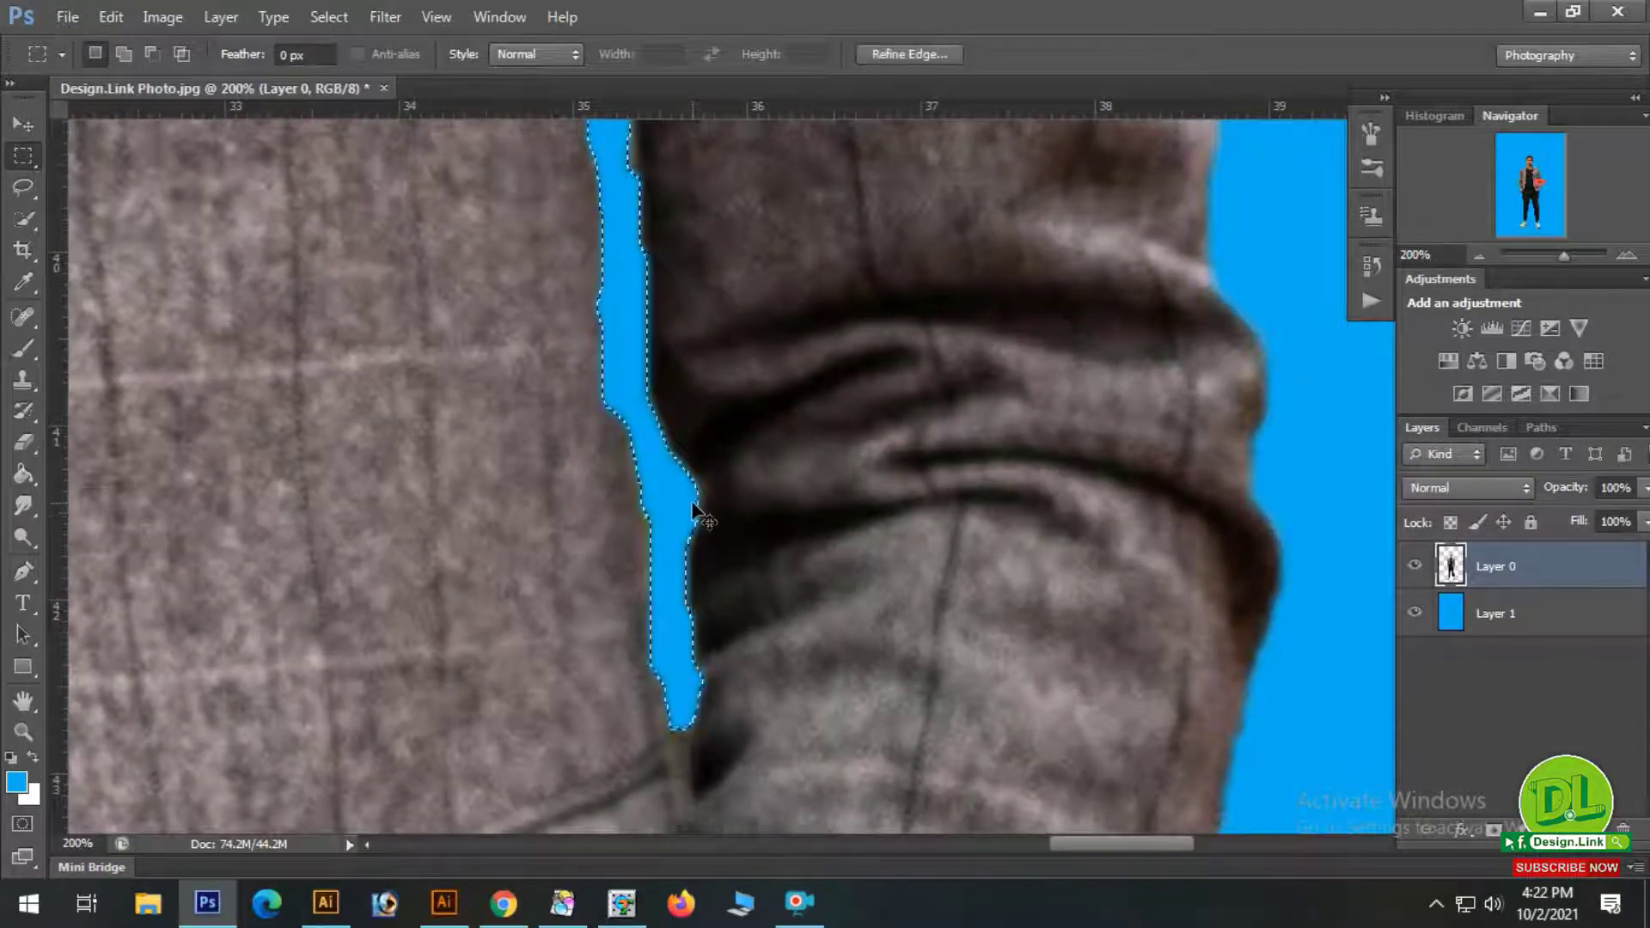
{"action": "key", "text": "shift+F6"}
{"action": "type", "text": "2"}
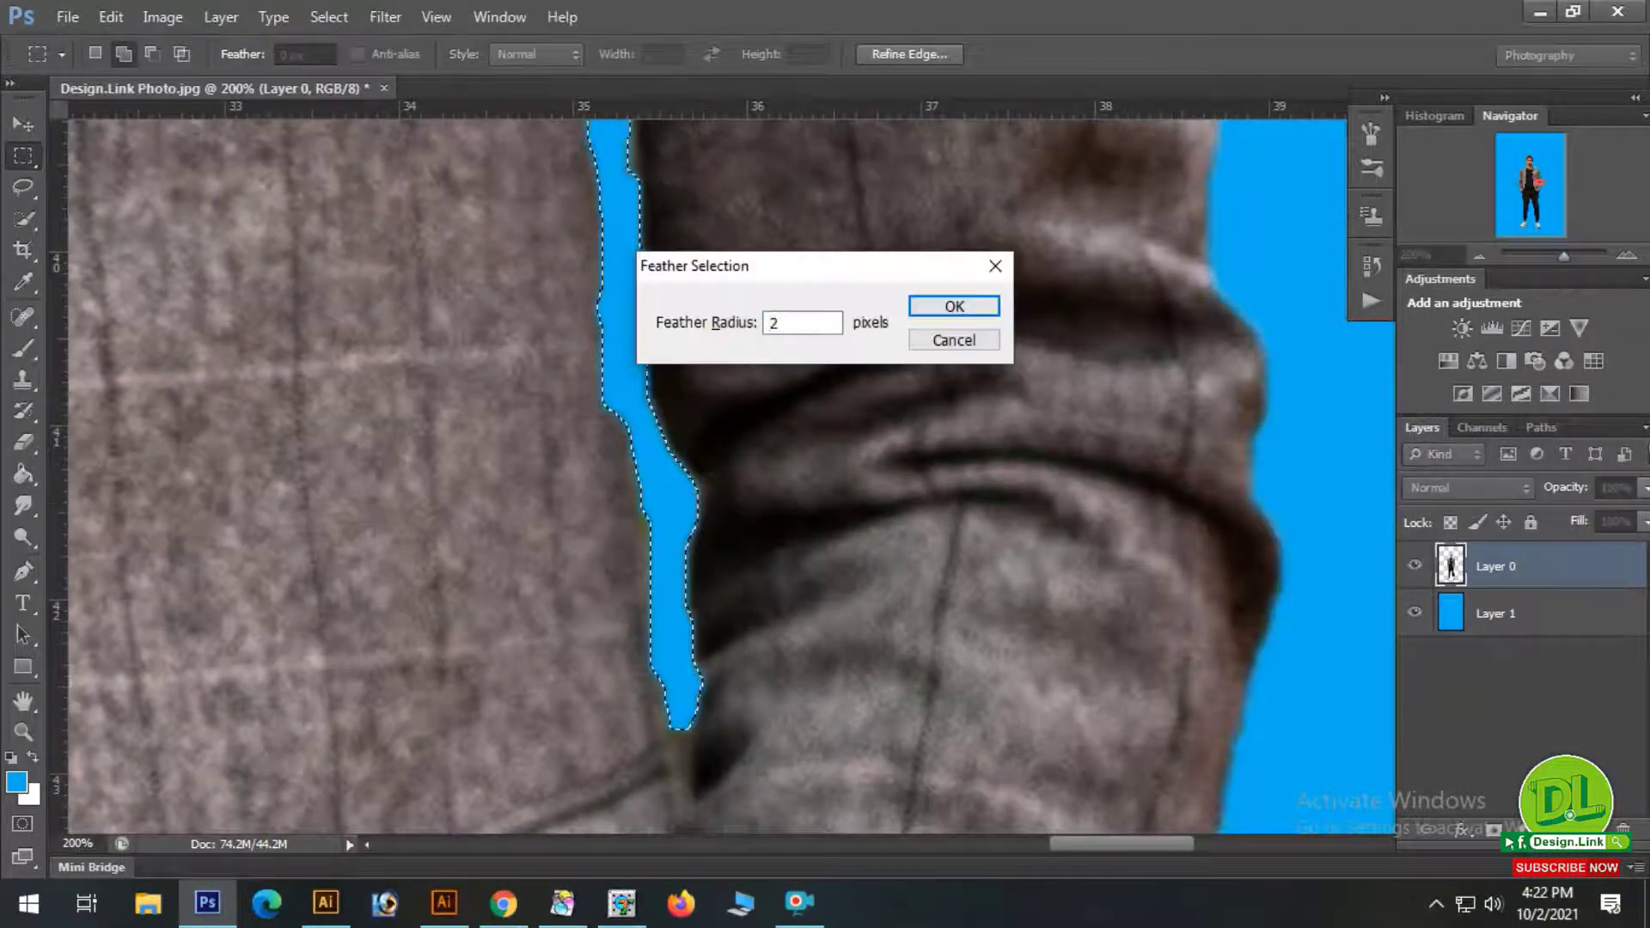
{"action": "key", "text": "Return"}
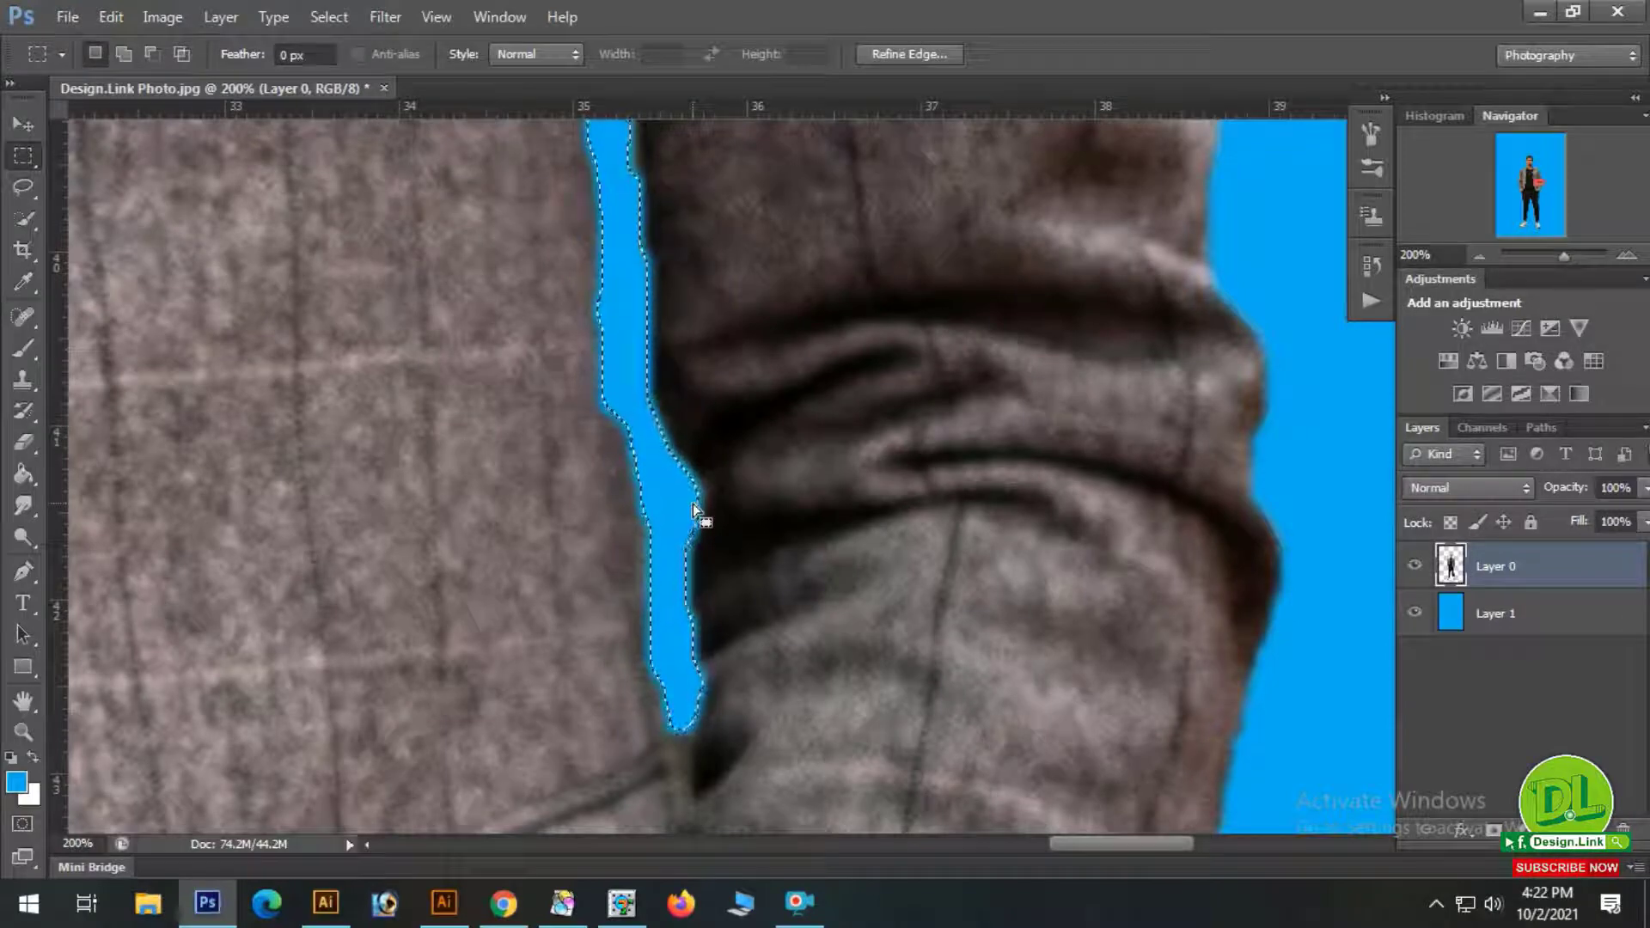
Clear the feathered selection around the sleeve gap.
{"action": "key", "text": "ctrl+minus"}
{"action": "key", "text": "ctrl+minus"}
{"action": "key", "text": "ctrl+minus"}
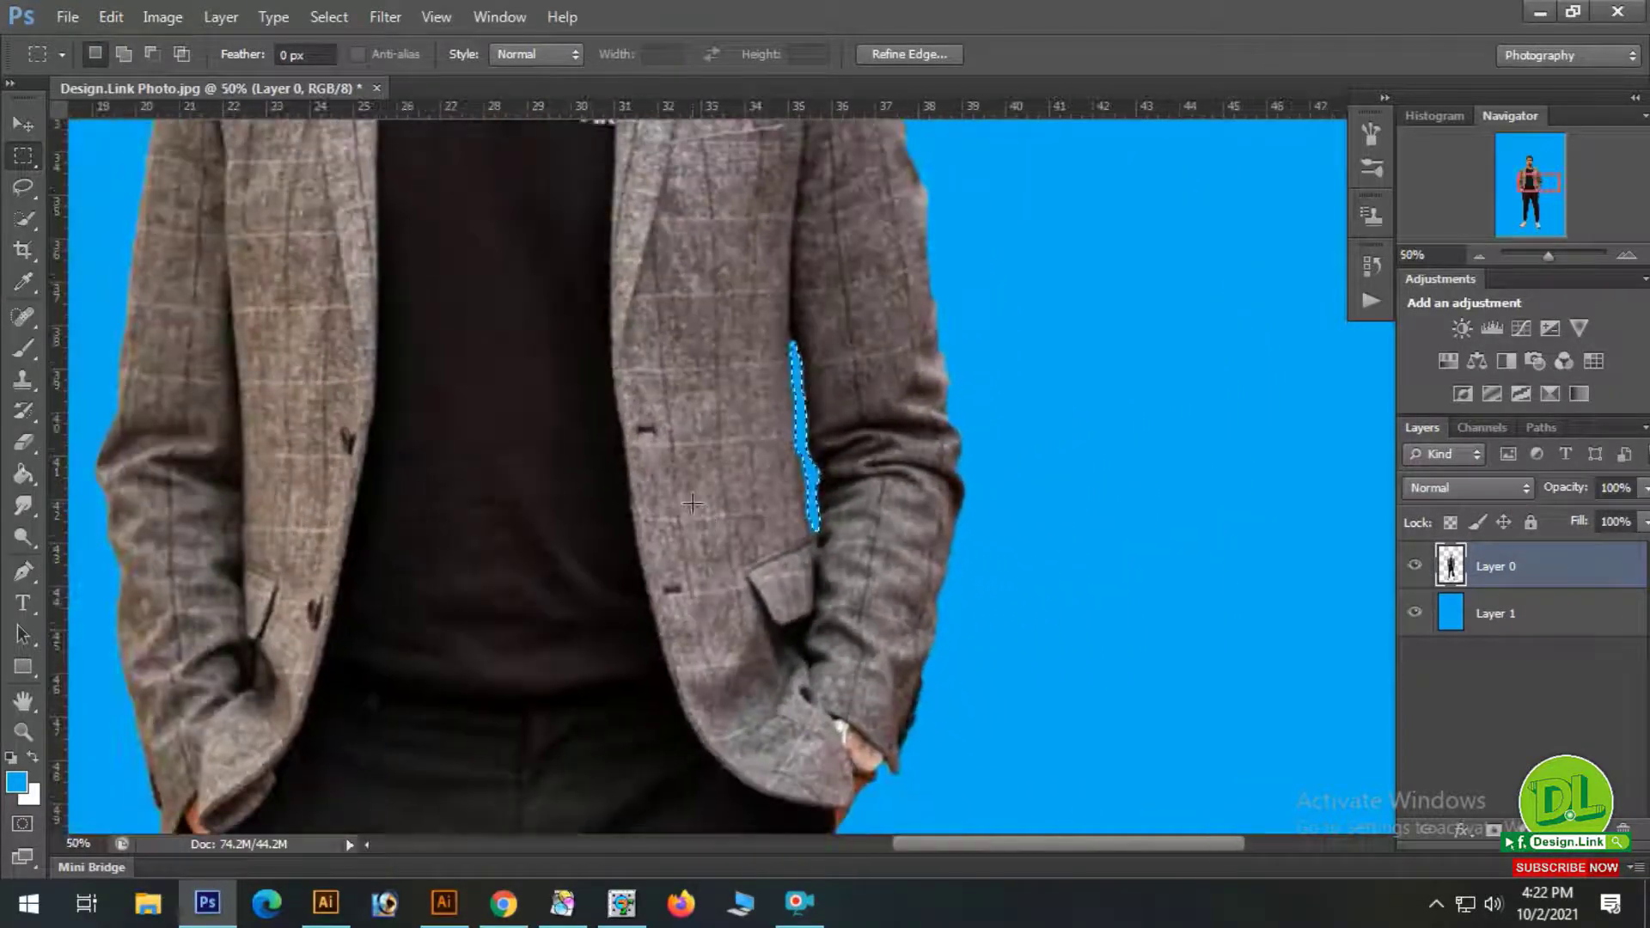
{"action": "left_click", "coordinate": [733, 337], "text": "alt"}
{"action": "left_click", "coordinate": [795, 339], "text": "alt"}
{"action": "left_click", "coordinate": [814, 327], "text": "alt"}
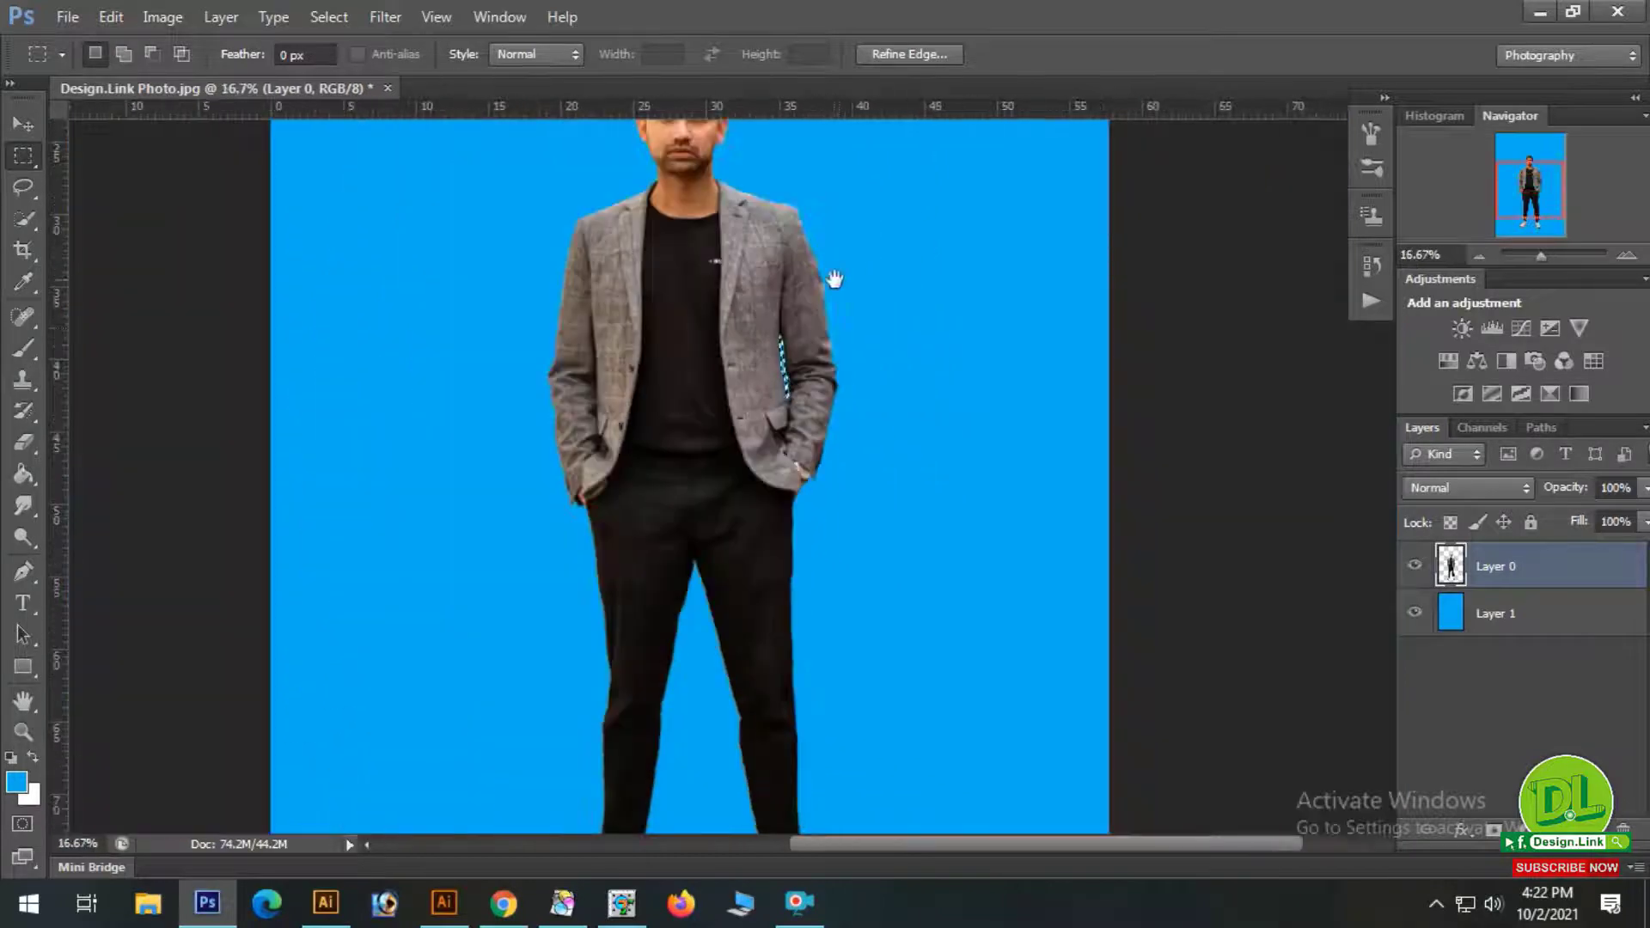
{"action": "left_click", "coordinate": [841, 265], "text": "alt"}
{"action": "key", "text": "ctrl+d"}
{"action": "key", "text": "ctrl+minus"}
{"action": "key", "text": "ctrl+minus"}
{"action": "key", "text": "ctrl+minus"}
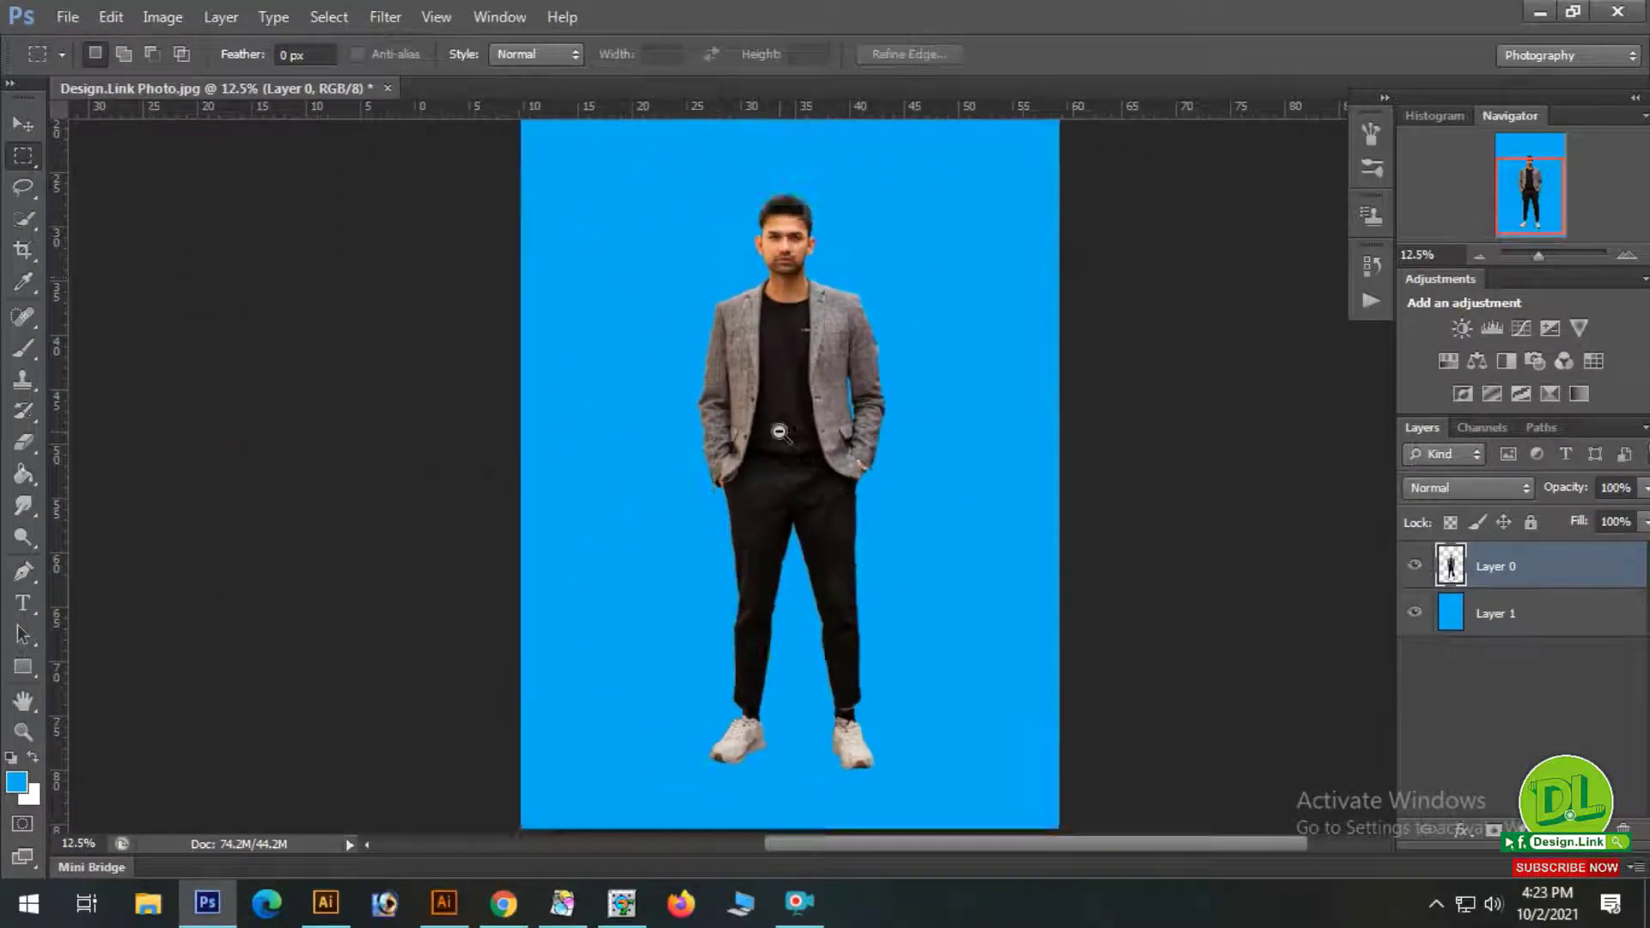
Deselect the layers and examine the man's cut-out edges around the head, jacket and sleeves against the blue background.
{"action": "left_click", "coordinate": [24, 125]}
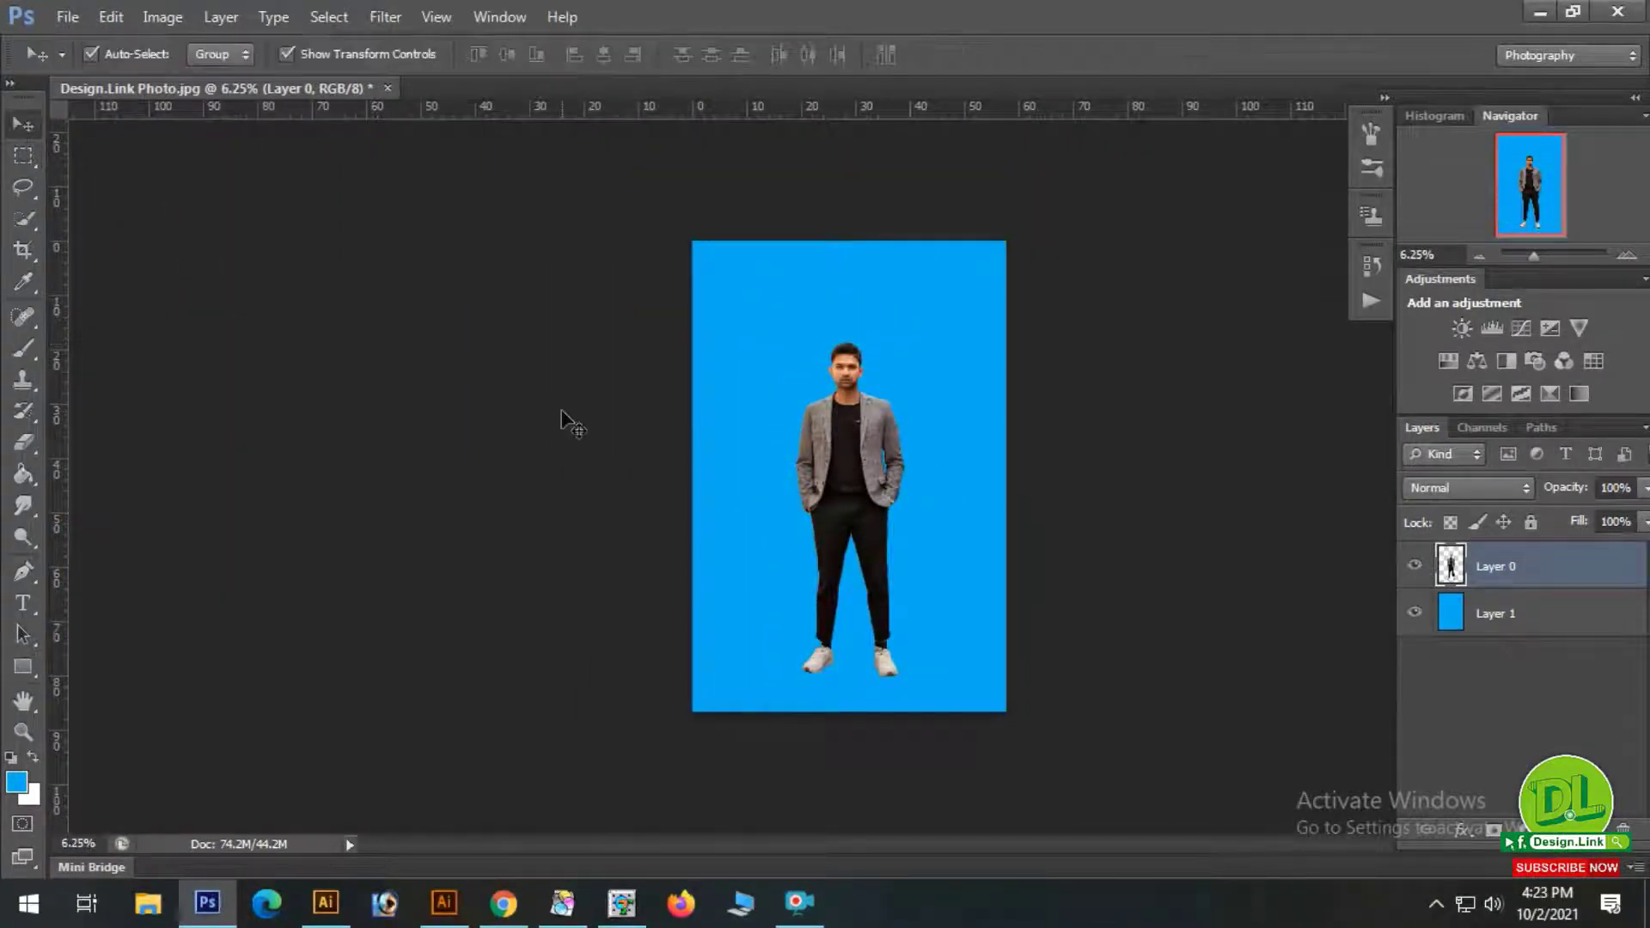
{"action": "left_click", "coordinate": [564, 417]}
{"action": "key", "text": "ctrl+plus"}
{"action": "key", "text": "ctrl+plus"}
{"action": "key", "text": "ctrl+plus"}
{"action": "key", "text": "ctrl+plus"}
{"action": "left_click_drag", "start_coordinate": [758, 376], "coordinate": [839, 477]}
{"action": "key", "text": "ctrl+minus"}
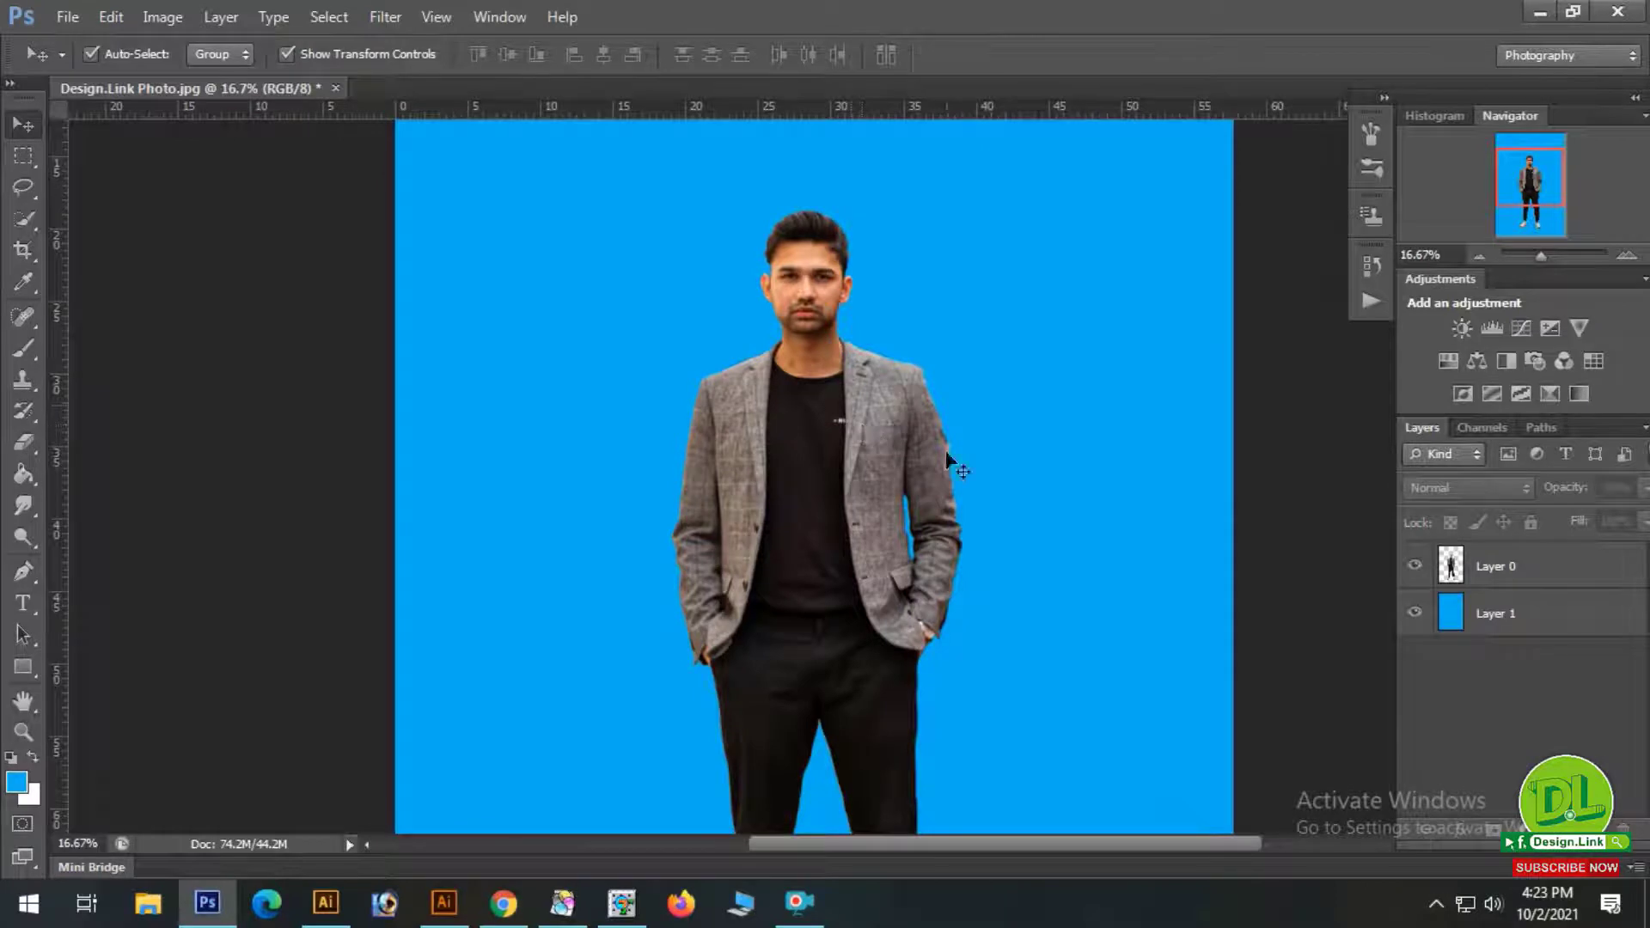
{"action": "key", "text": "ctrl+minus"}
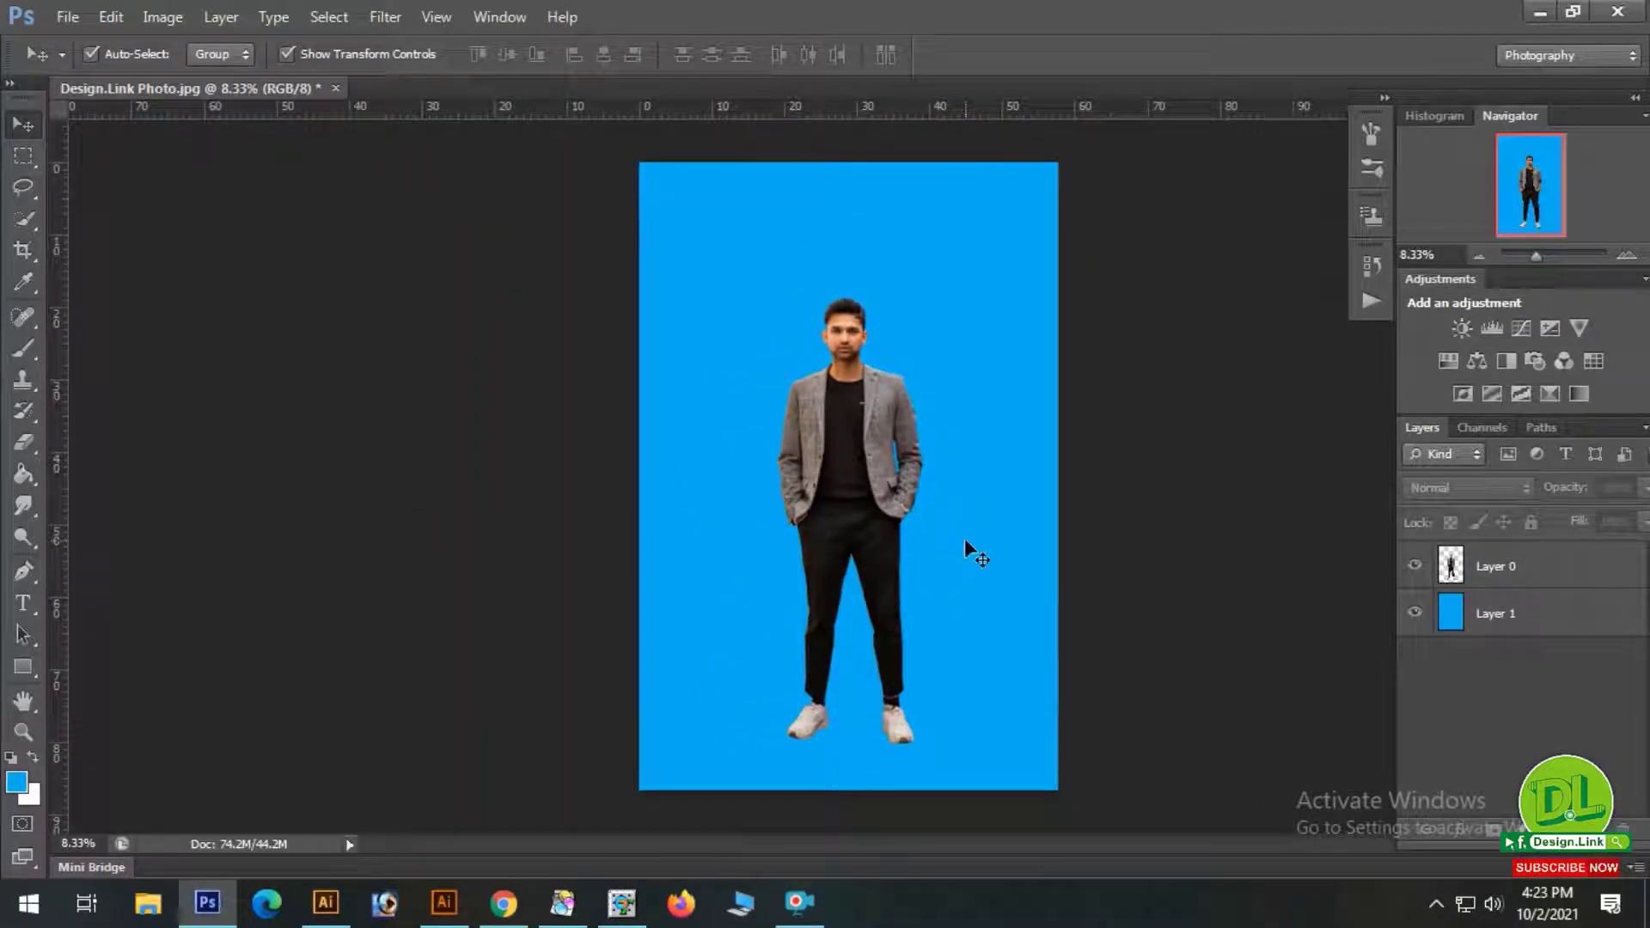
Crop the image to a custom ratio of 1.5 x 1.9, keeping the man's full figure in the frame.
{"action": "left_click", "coordinate": [24, 250]}
{"action": "left_click_drag", "start_coordinate": [244, 55], "coordinate": [179, 91]}
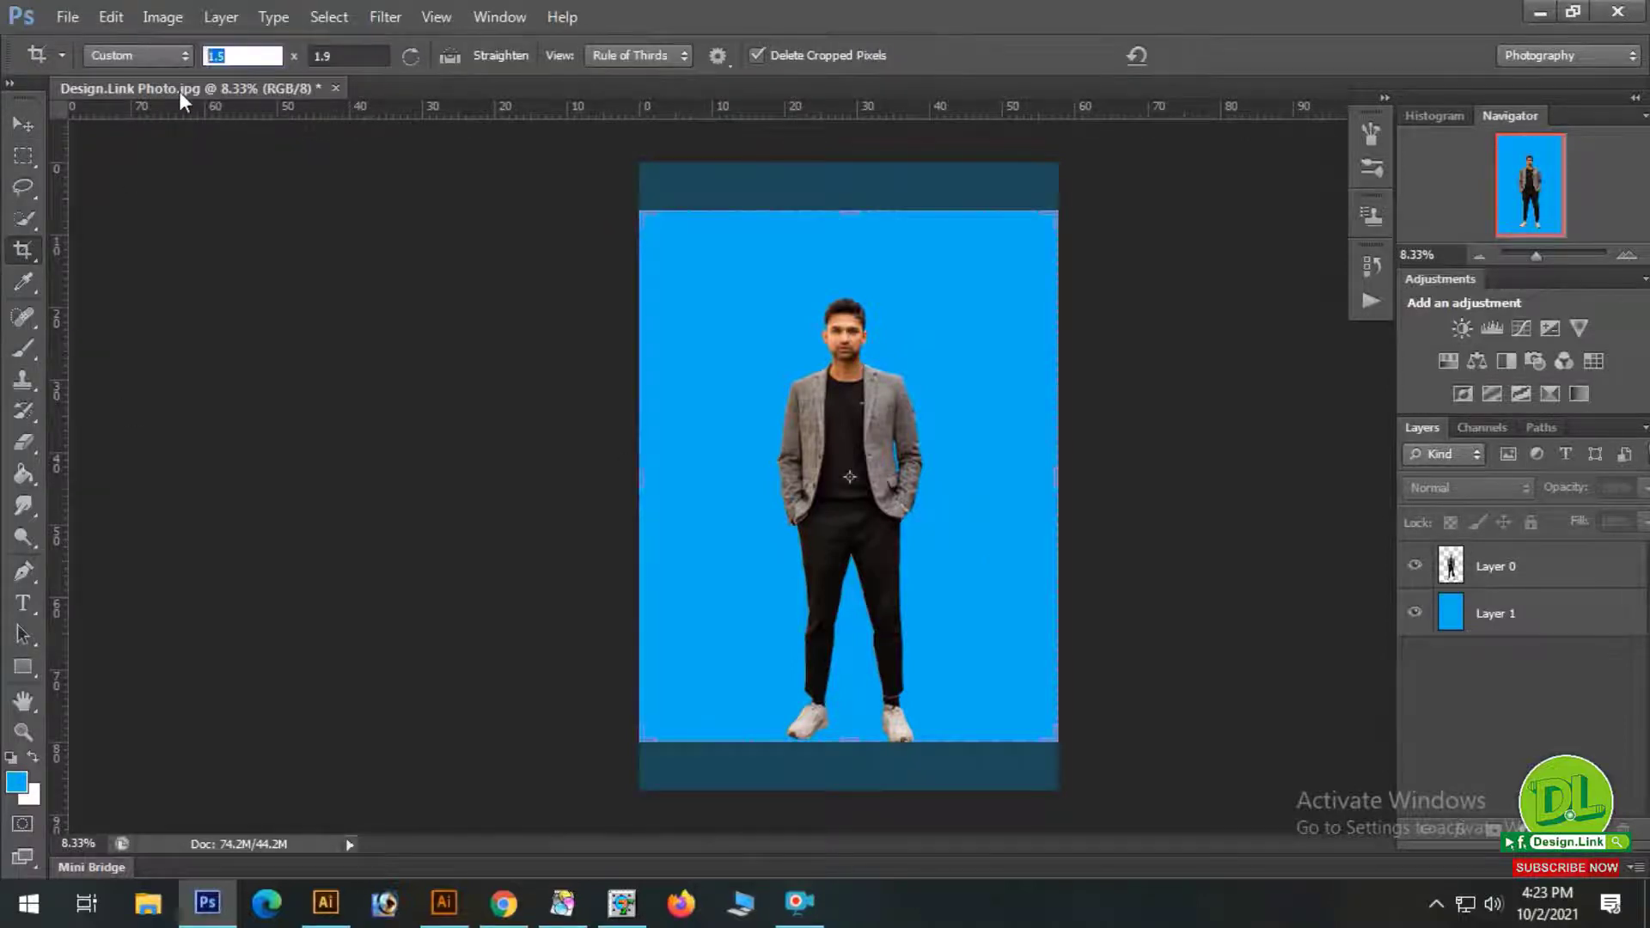
{"action": "type", "text": "1.5"}
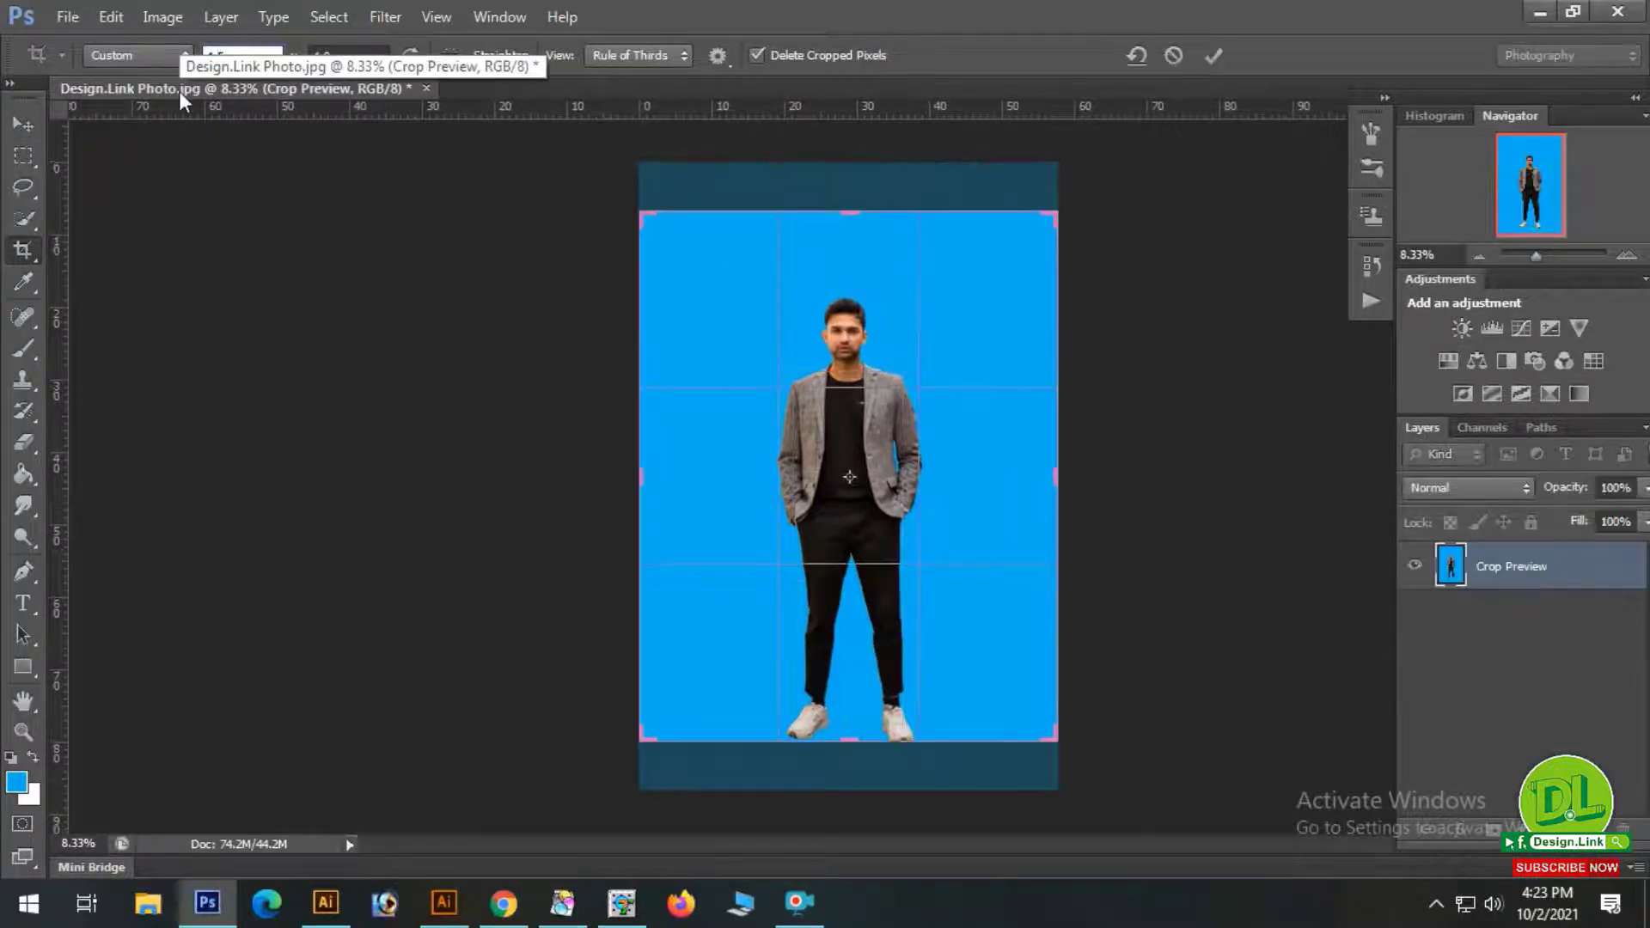
{"action": "left_click", "coordinate": [368, 55]}
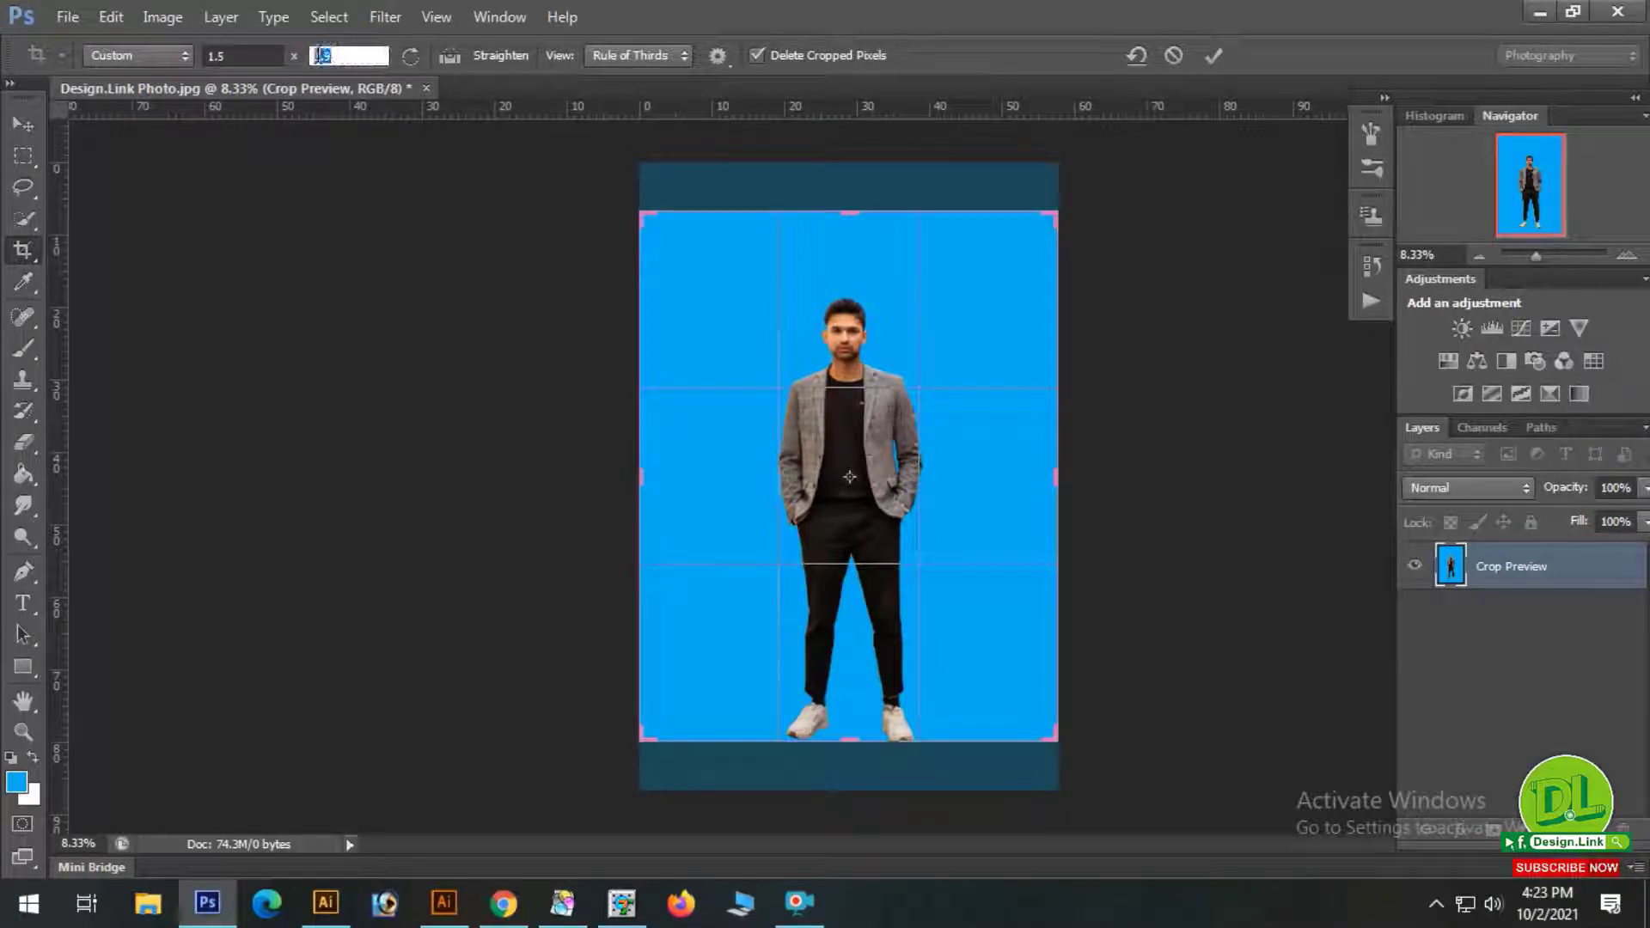
{"action": "type", "text": "1."}
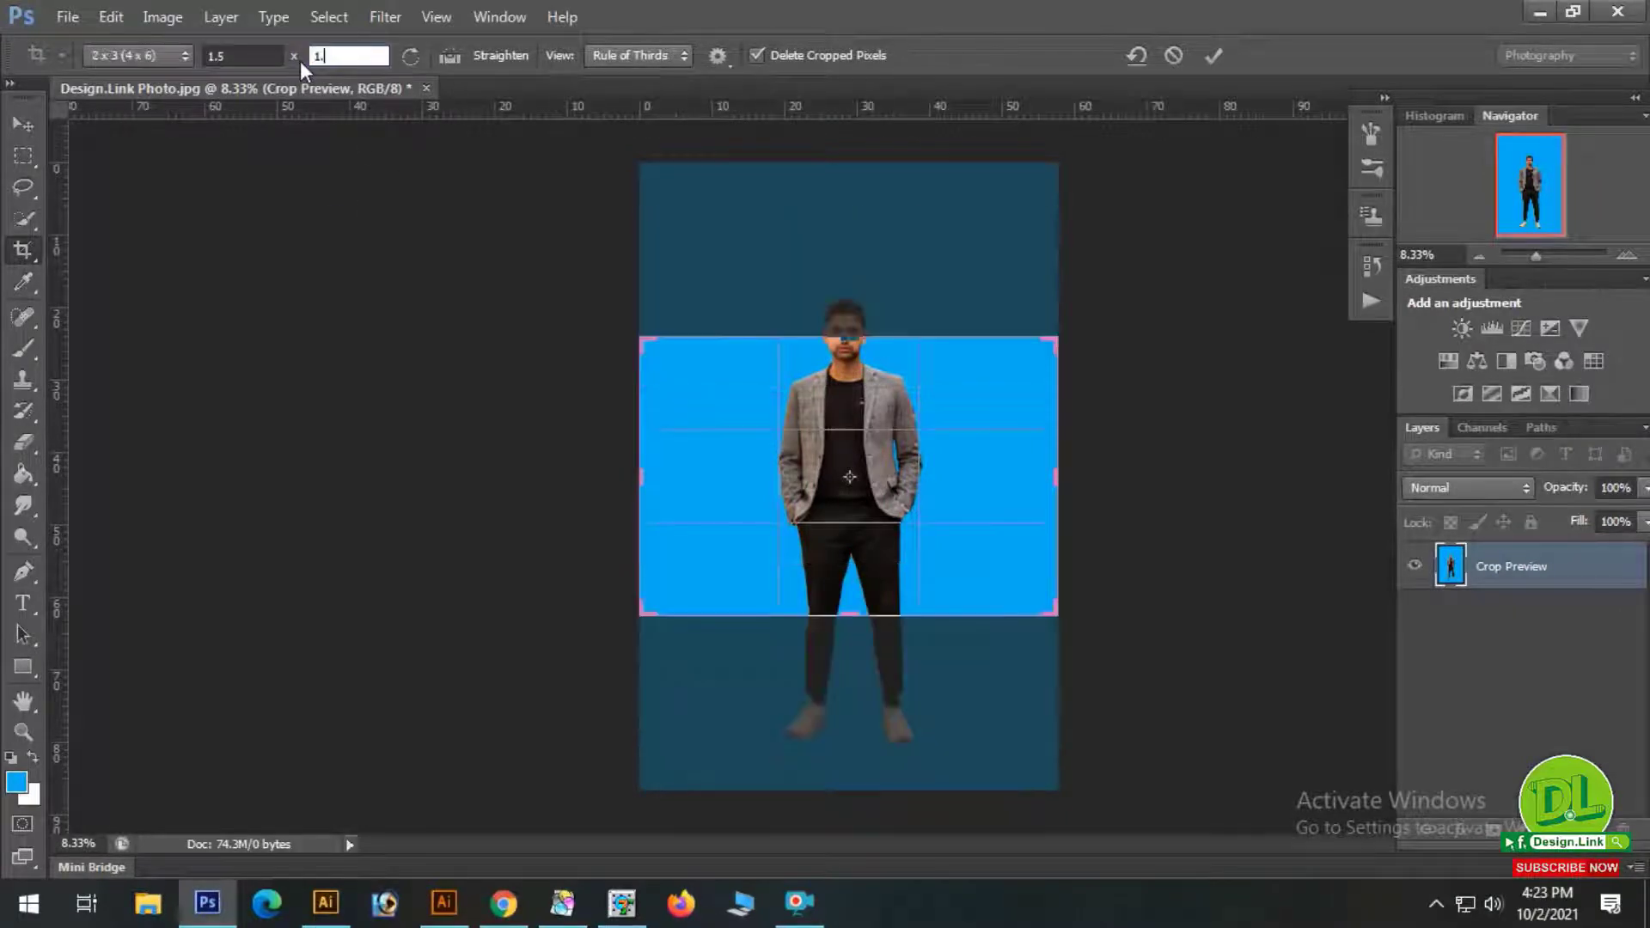
{"action": "type", "text": "9"}
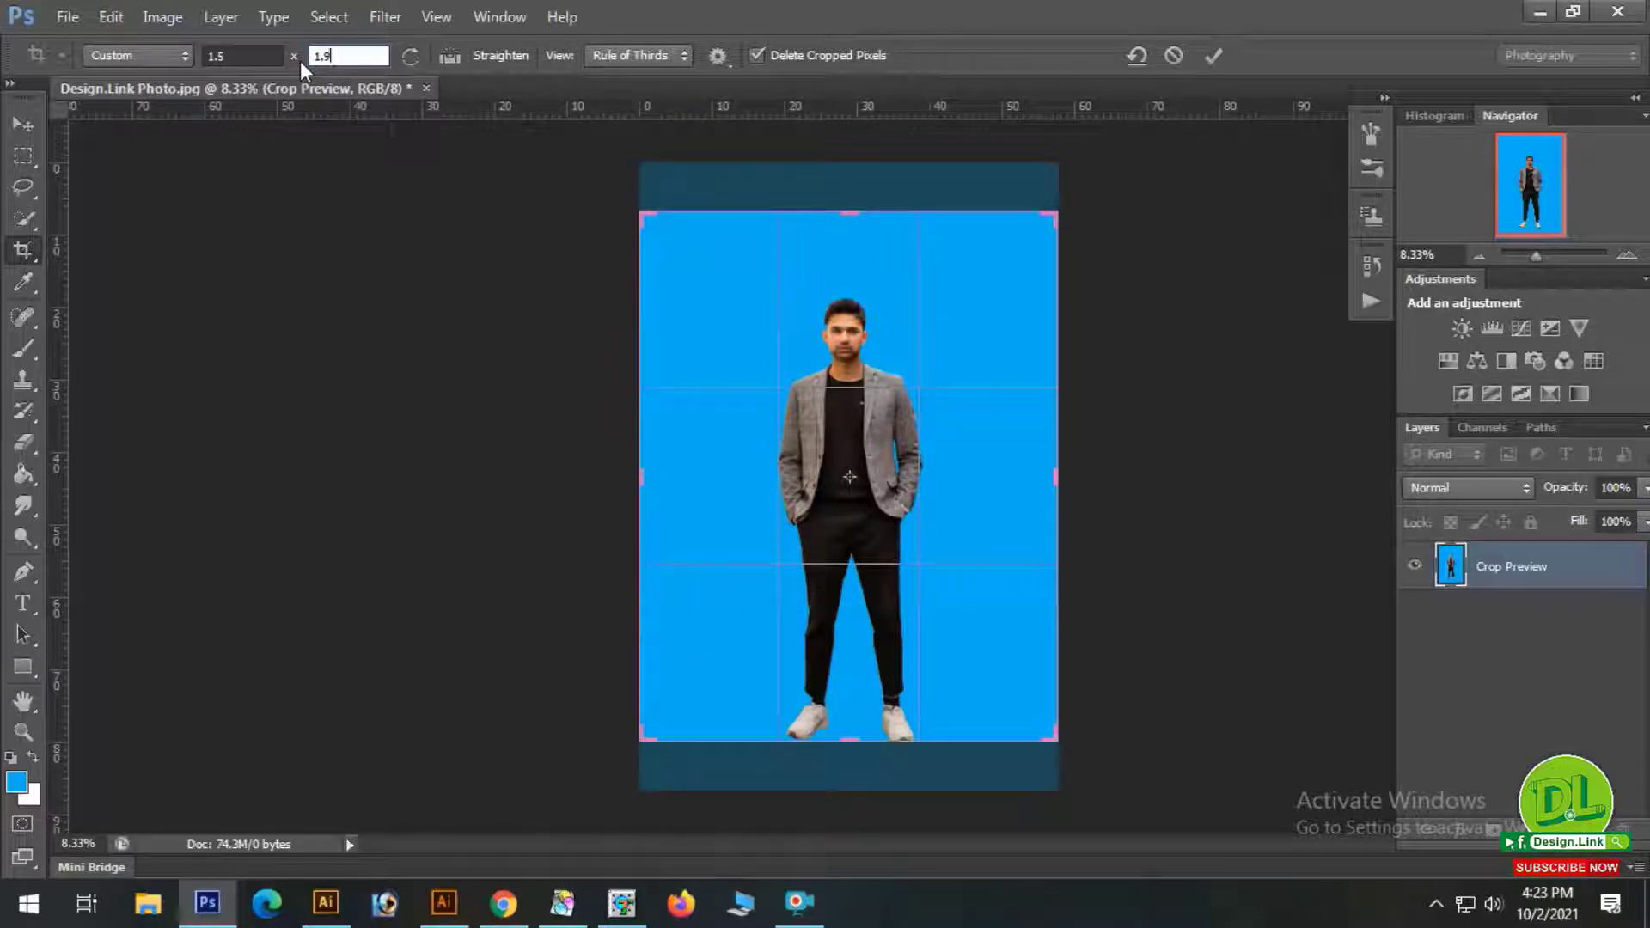
{"action": "key", "text": "Return"}
{"action": "key", "text": "Return"}
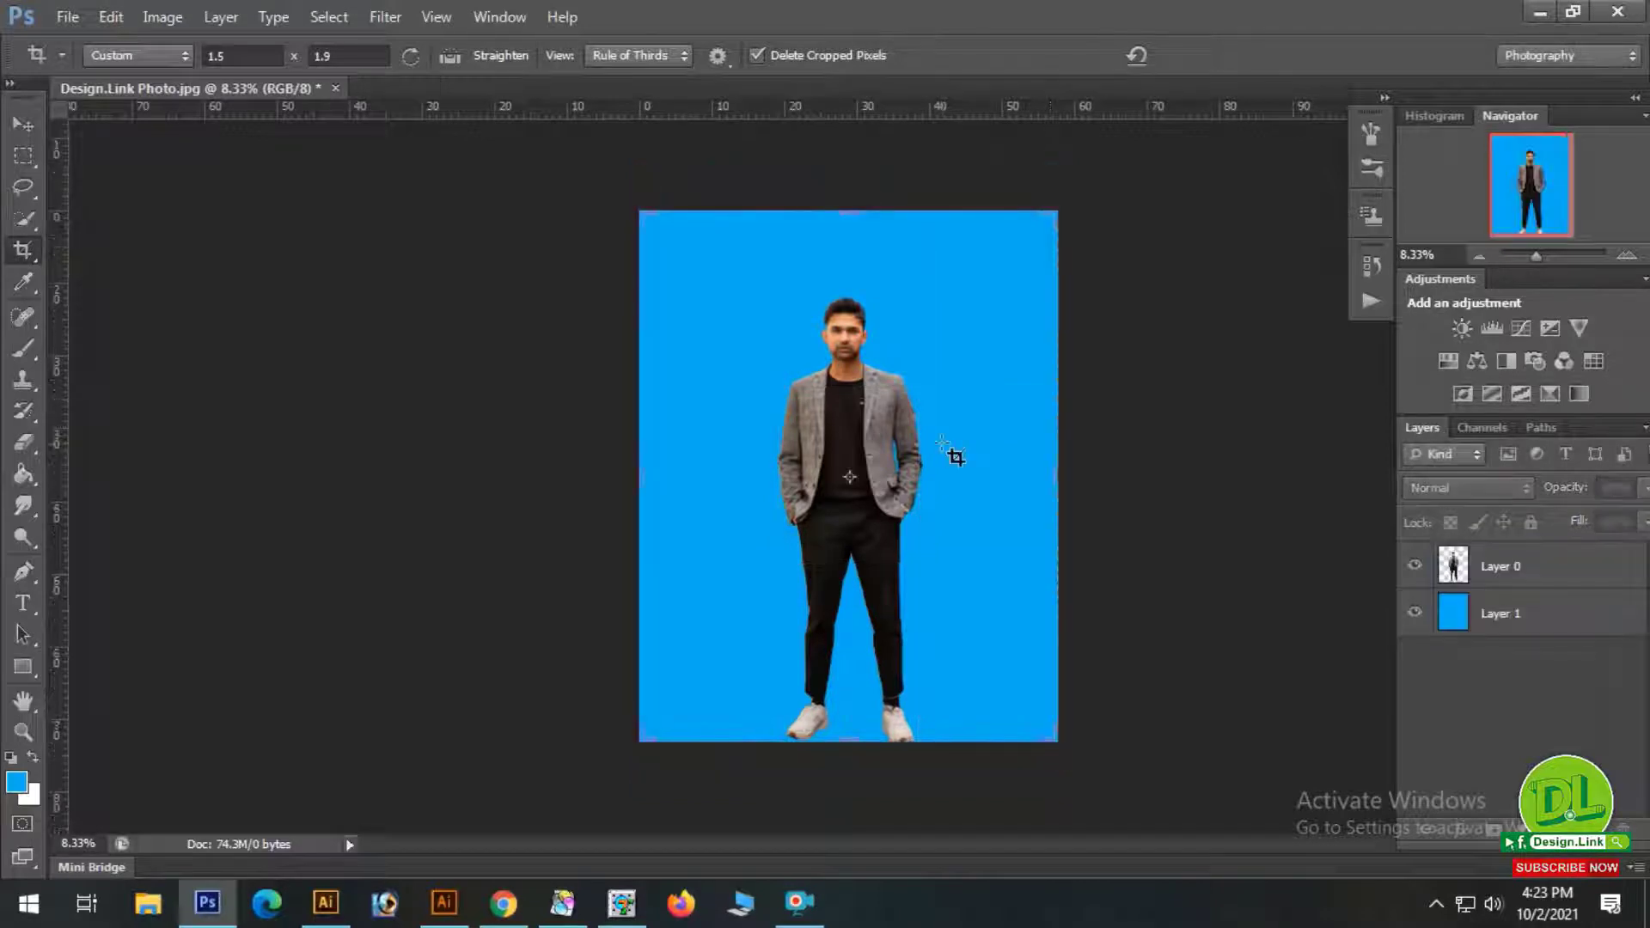
Free Transform the man on Layer 0 to about 261% and position his head and upper body within the frame.
{"action": "left_click", "coordinate": [1525, 574]}
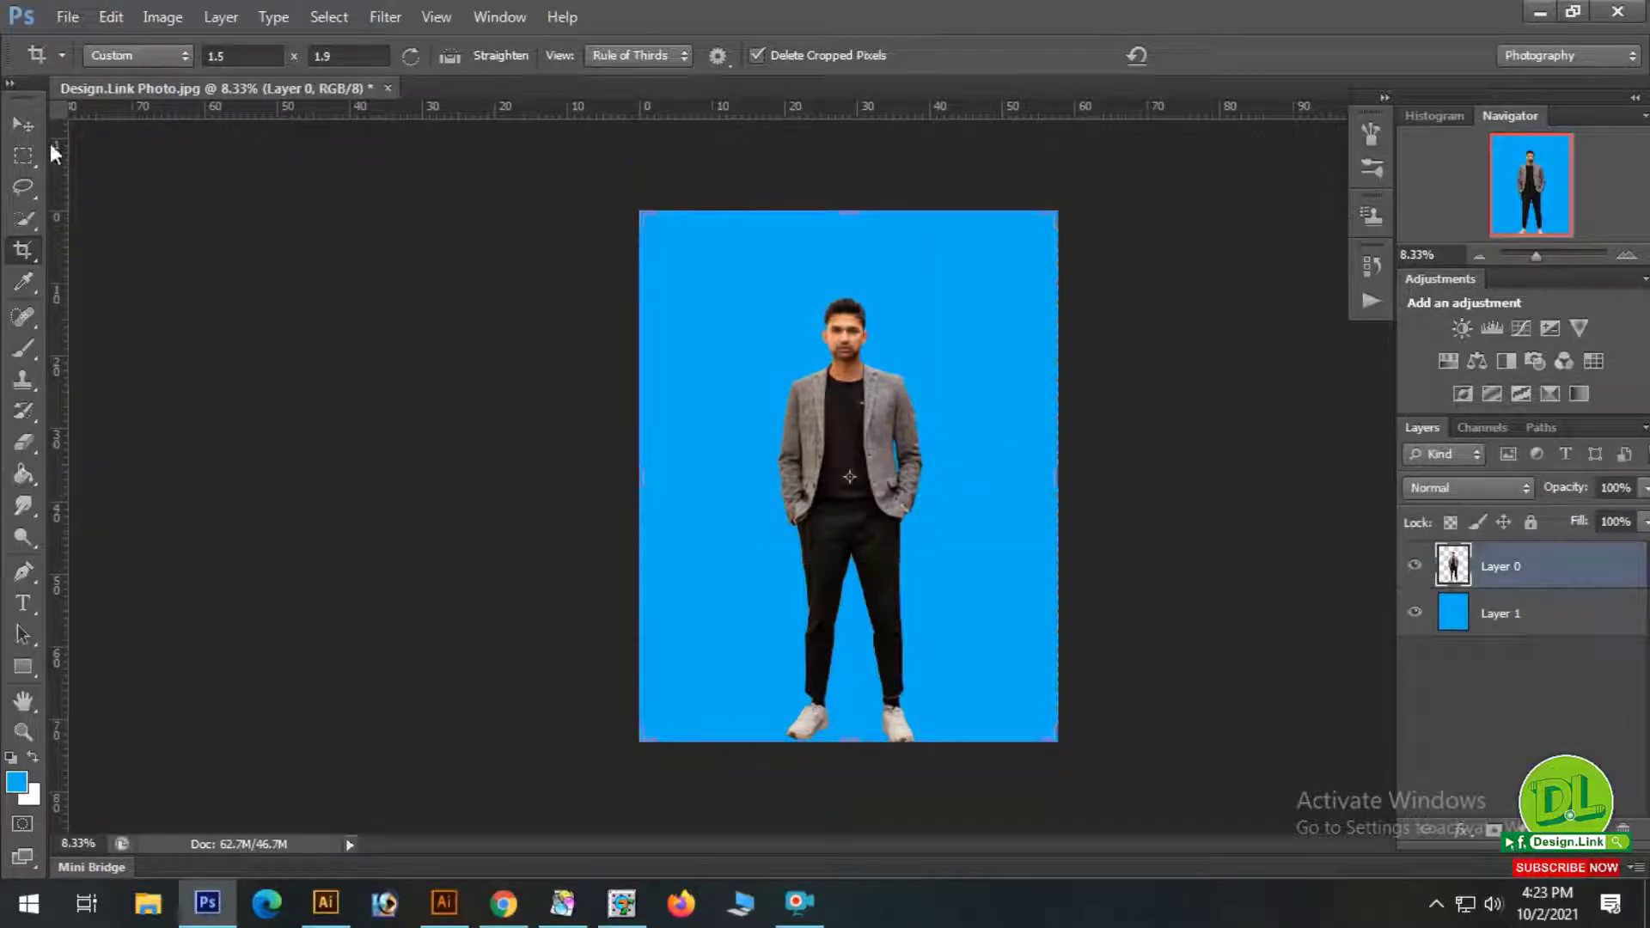
{"action": "left_click", "coordinate": [23, 124]}
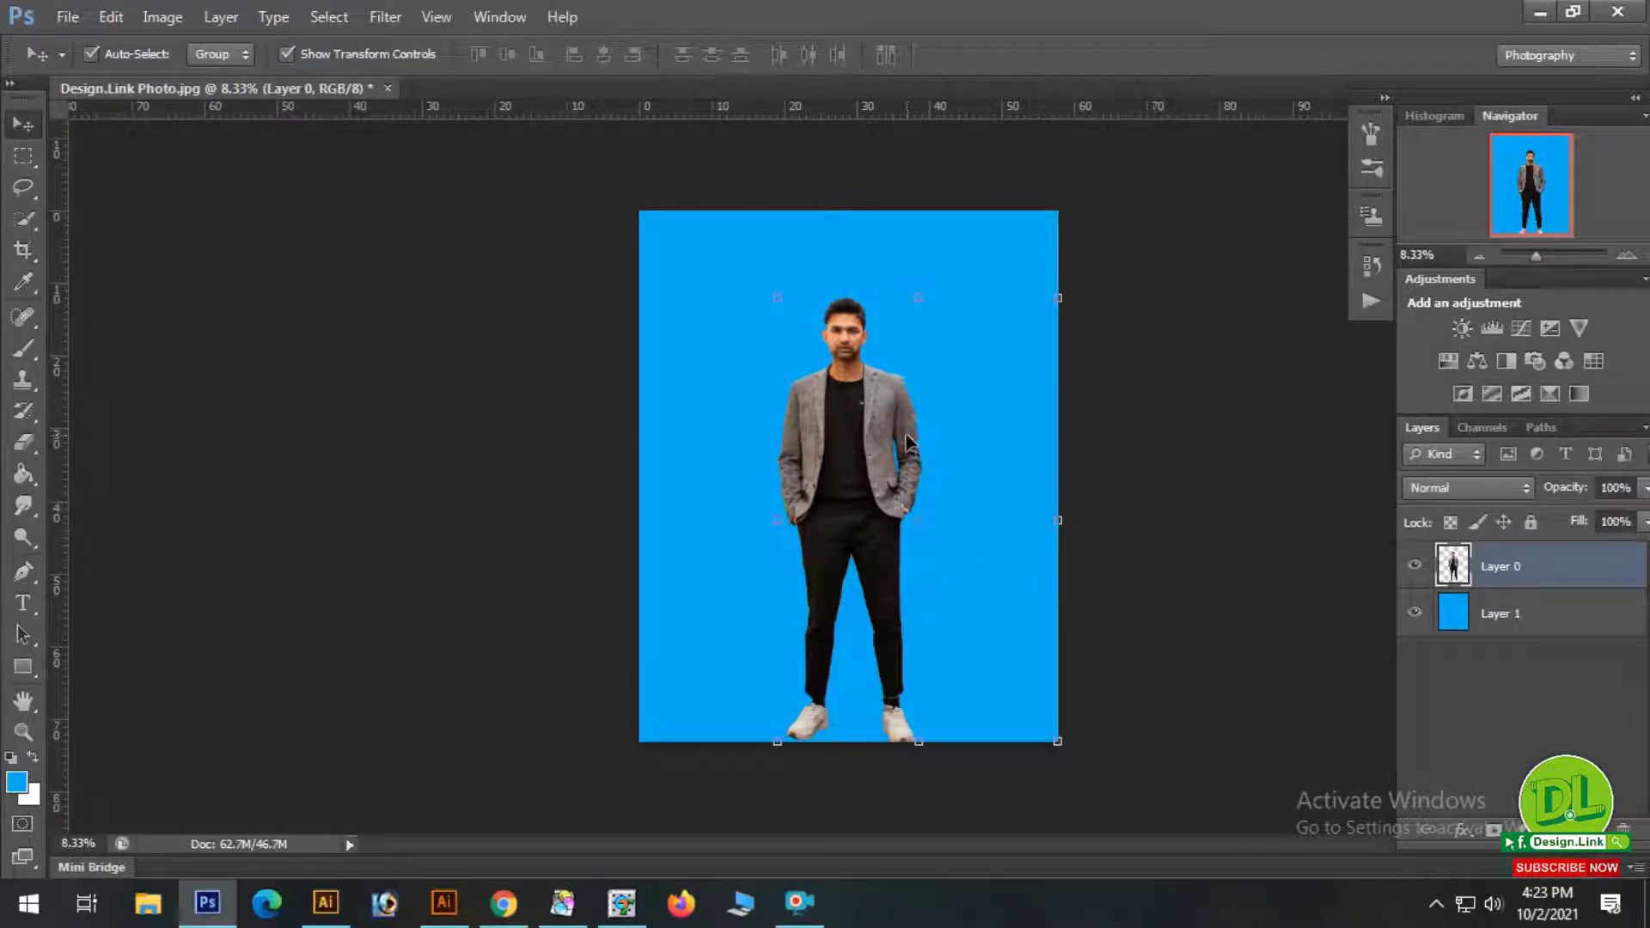
{"action": "key", "text": "ctrl+t"}
{"action": "left_click_drag", "start_coordinate": [874, 453], "coordinate": [859, 453]}
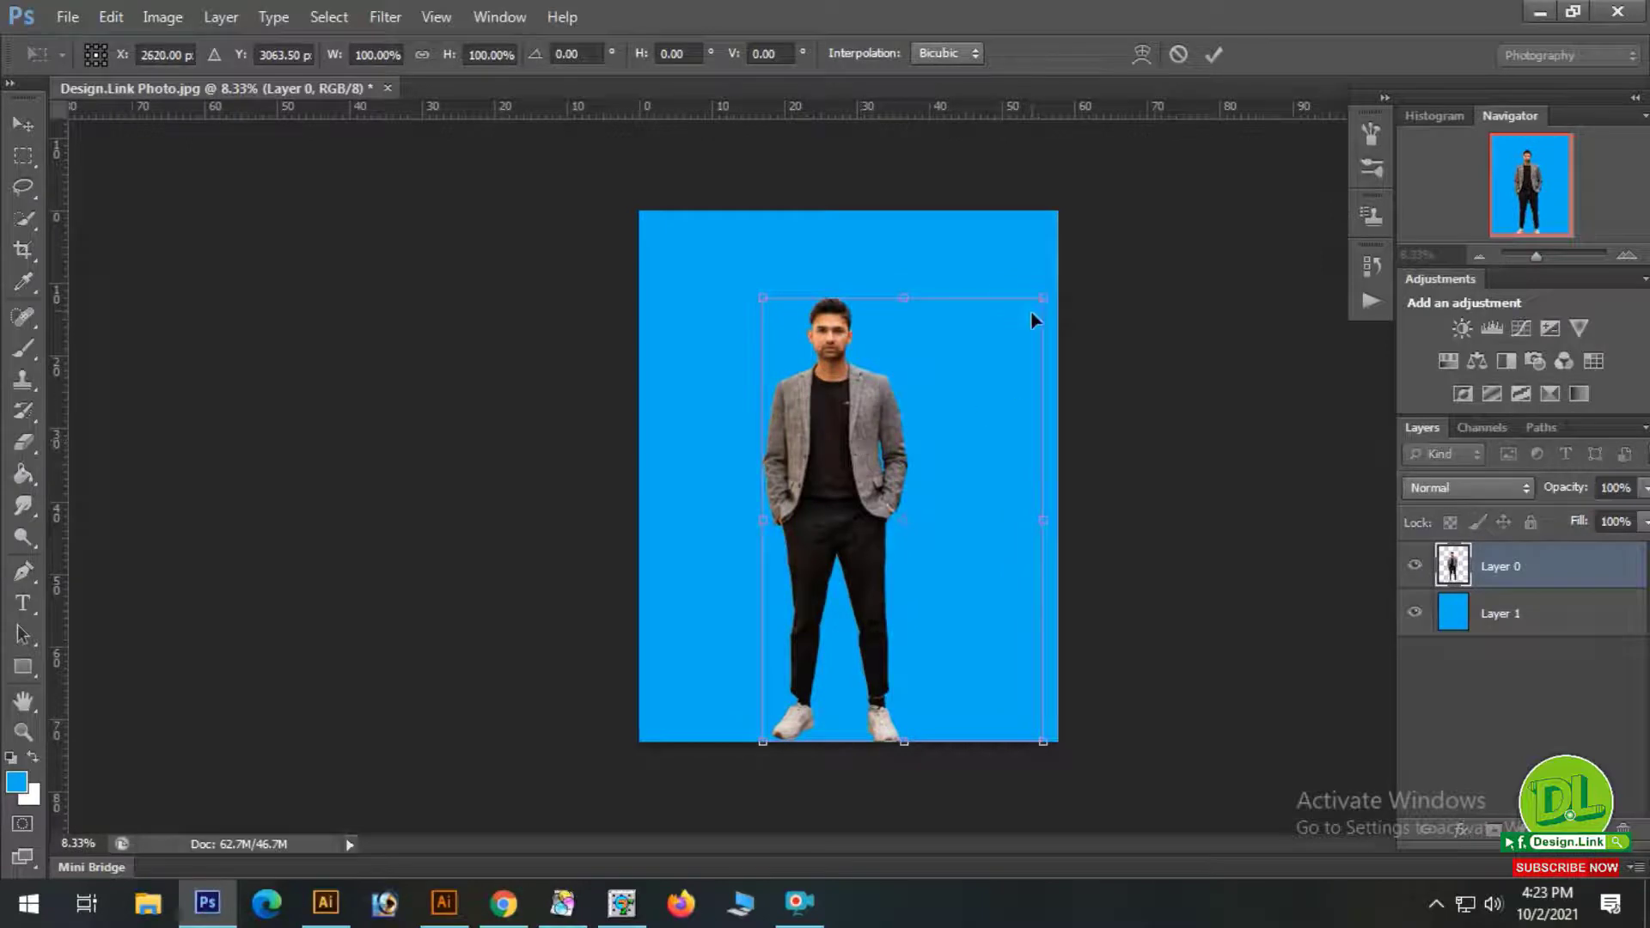
{"action": "left_click_drag", "start_coordinate": [1040, 294], "coordinate": [1360, 142]}
{"action": "left_click_drag", "start_coordinate": [796, 425], "coordinate": [877, 606]}
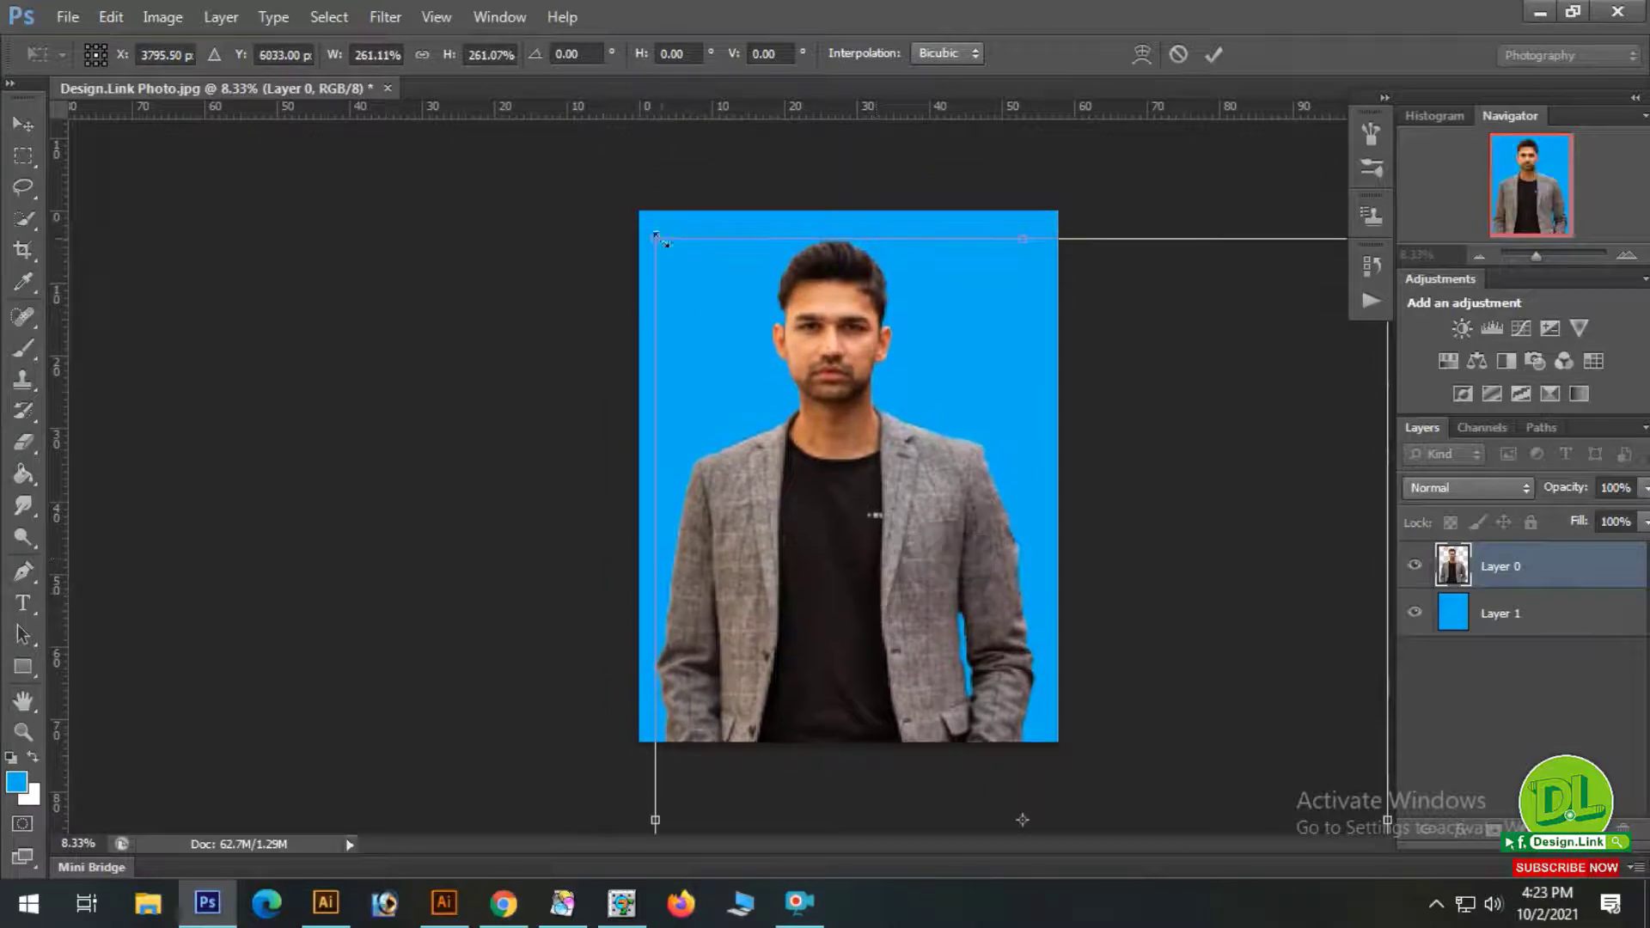
Enlarge the man further to about 397% and reposition him so the head and shoulders fill the frame.
{"action": "left_click_drag", "start_coordinate": [658, 238], "coordinate": [563, 112]}
{"action": "left_click_drag", "start_coordinate": [831, 441], "coordinate": [890, 574]}
{"action": "left_click_drag", "start_coordinate": [630, 230], "coordinate": [507, 86]}
{"action": "left_click_drag", "start_coordinate": [838, 404], "coordinate": [899, 558]}
Nudge the enlarged man left to centre him horizontally and slightly up towards the frame's upper edge.
{"action": "key", "text": "shift+Left"}
{"action": "key", "text": "shift+Left"}
{"action": "key", "text": "shift+Left"}
{"action": "key", "text": "shift+Left"}
{"action": "key", "text": "shift+Left"}
{"action": "key", "text": "shift+Left"}
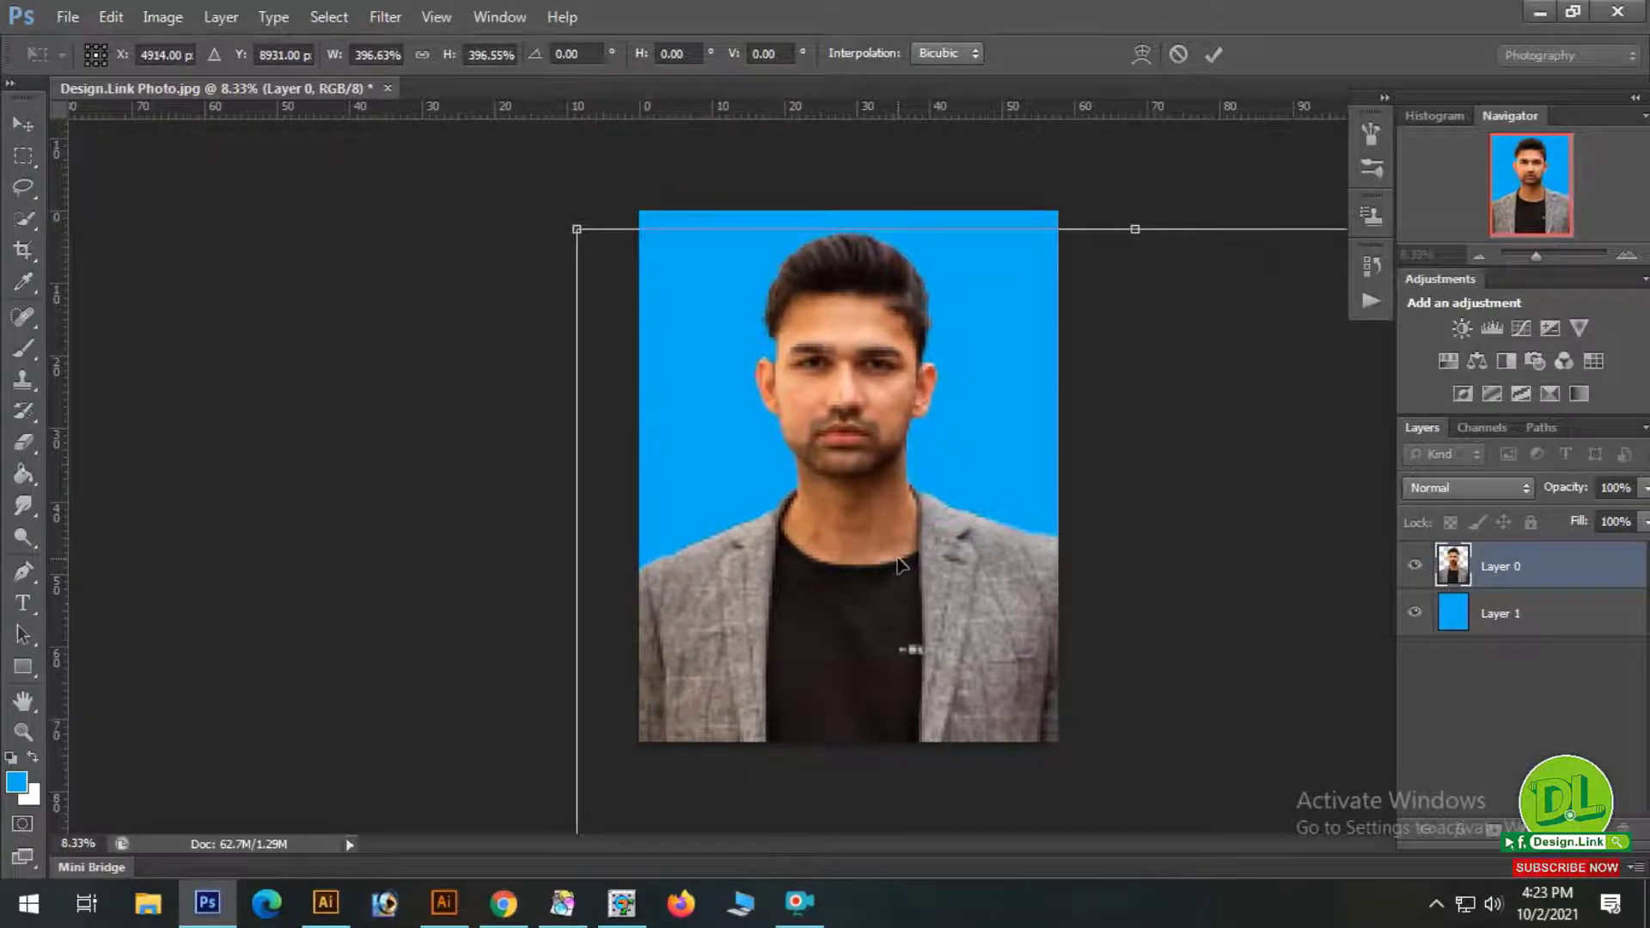
{"action": "key", "text": "shift+Left"}
{"action": "key", "text": "shift+Left"}
{"action": "key", "text": "shift+Left"}
{"action": "key", "text": "shift+Left"}
{"action": "key", "text": "shift+Left"}
{"action": "key", "text": "shift+Left"}
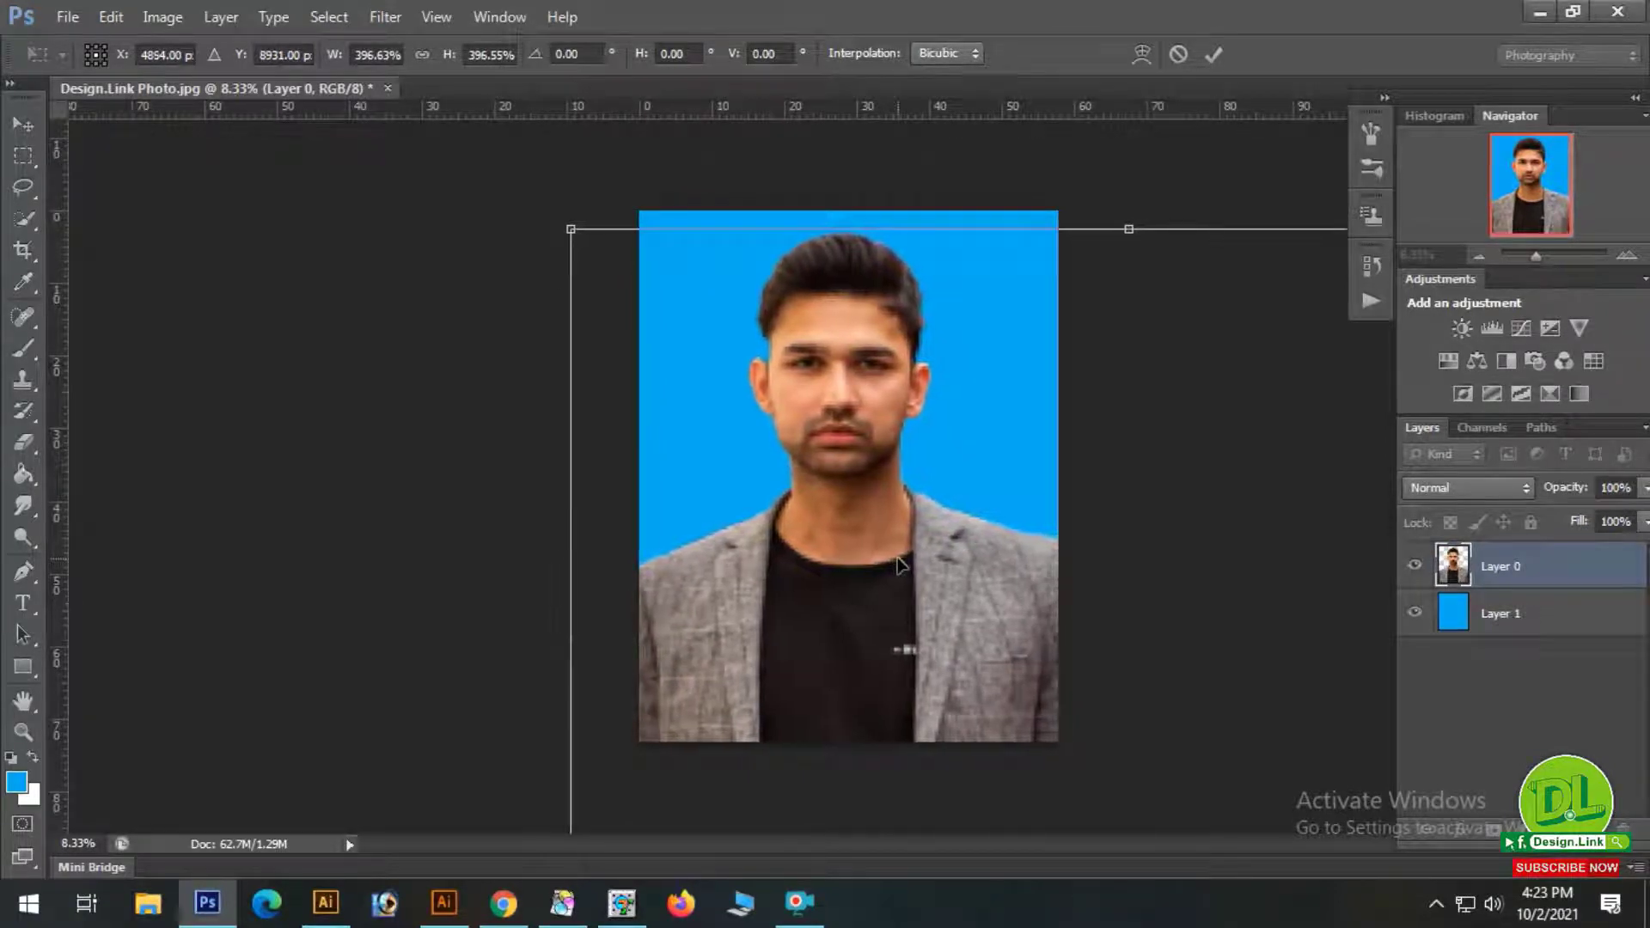
{"action": "key", "text": "shift+Left"}
{"action": "key", "text": "shift+Left"}
{"action": "key", "text": "shift+Left"}
{"action": "key", "text": "shift+Left"}
{"action": "key", "text": "shift+Left"}
{"action": "key", "text": "shift+Up"}
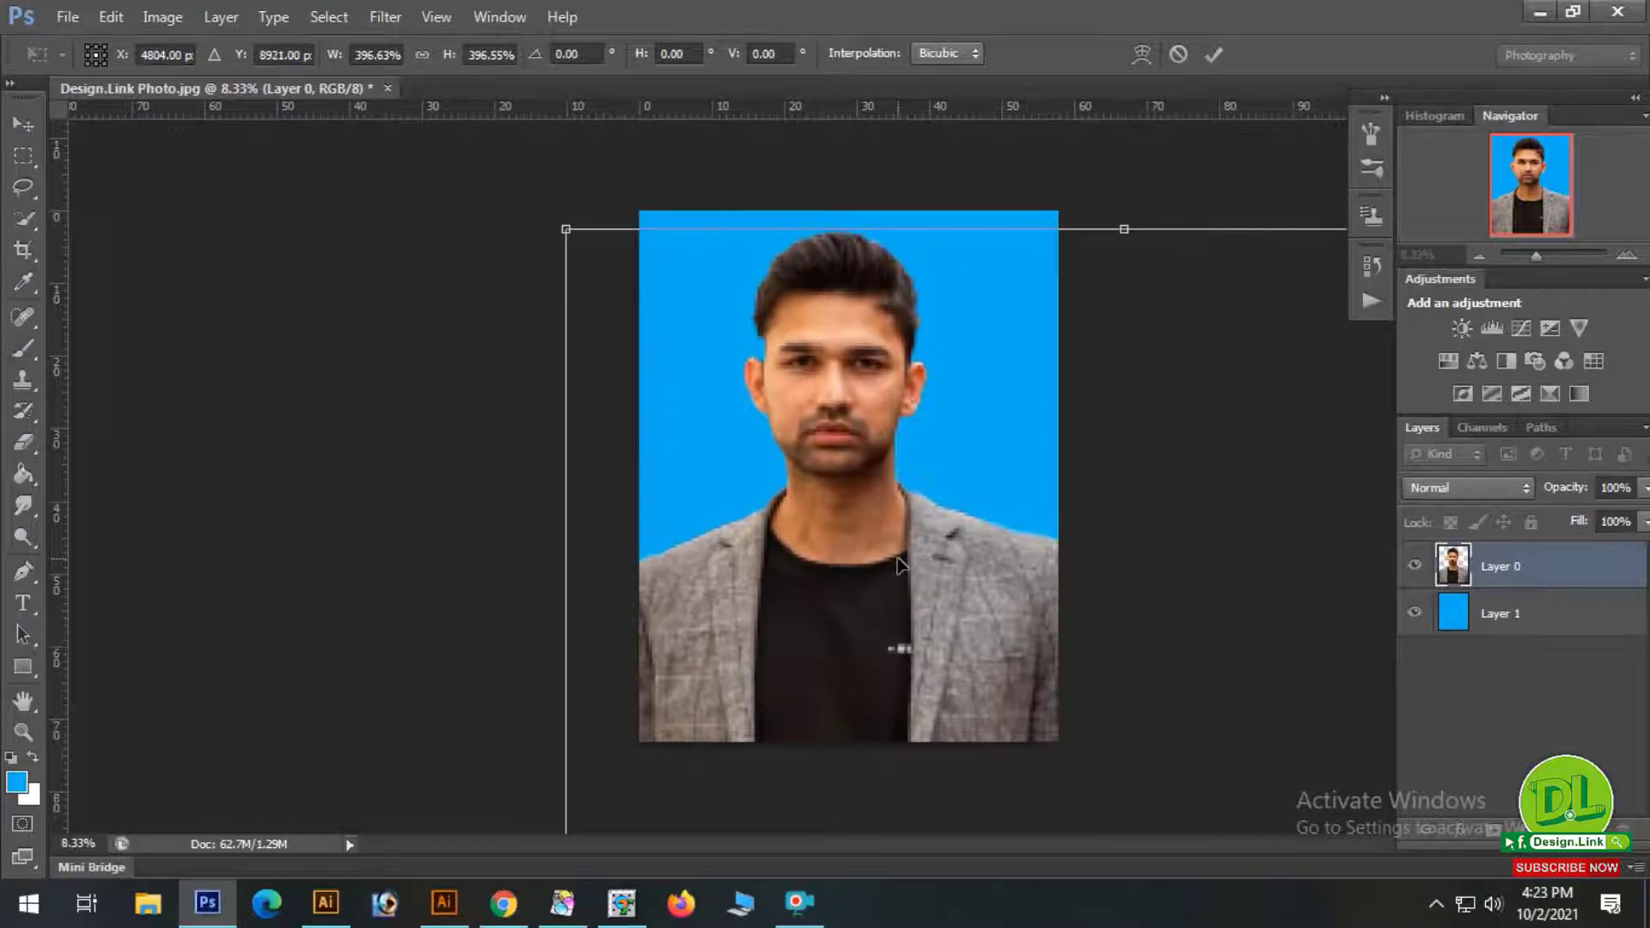
{"action": "key", "text": "shift+Up"}
{"action": "key", "text": "shift+Up"}
{"action": "key", "text": "shift+Up"}
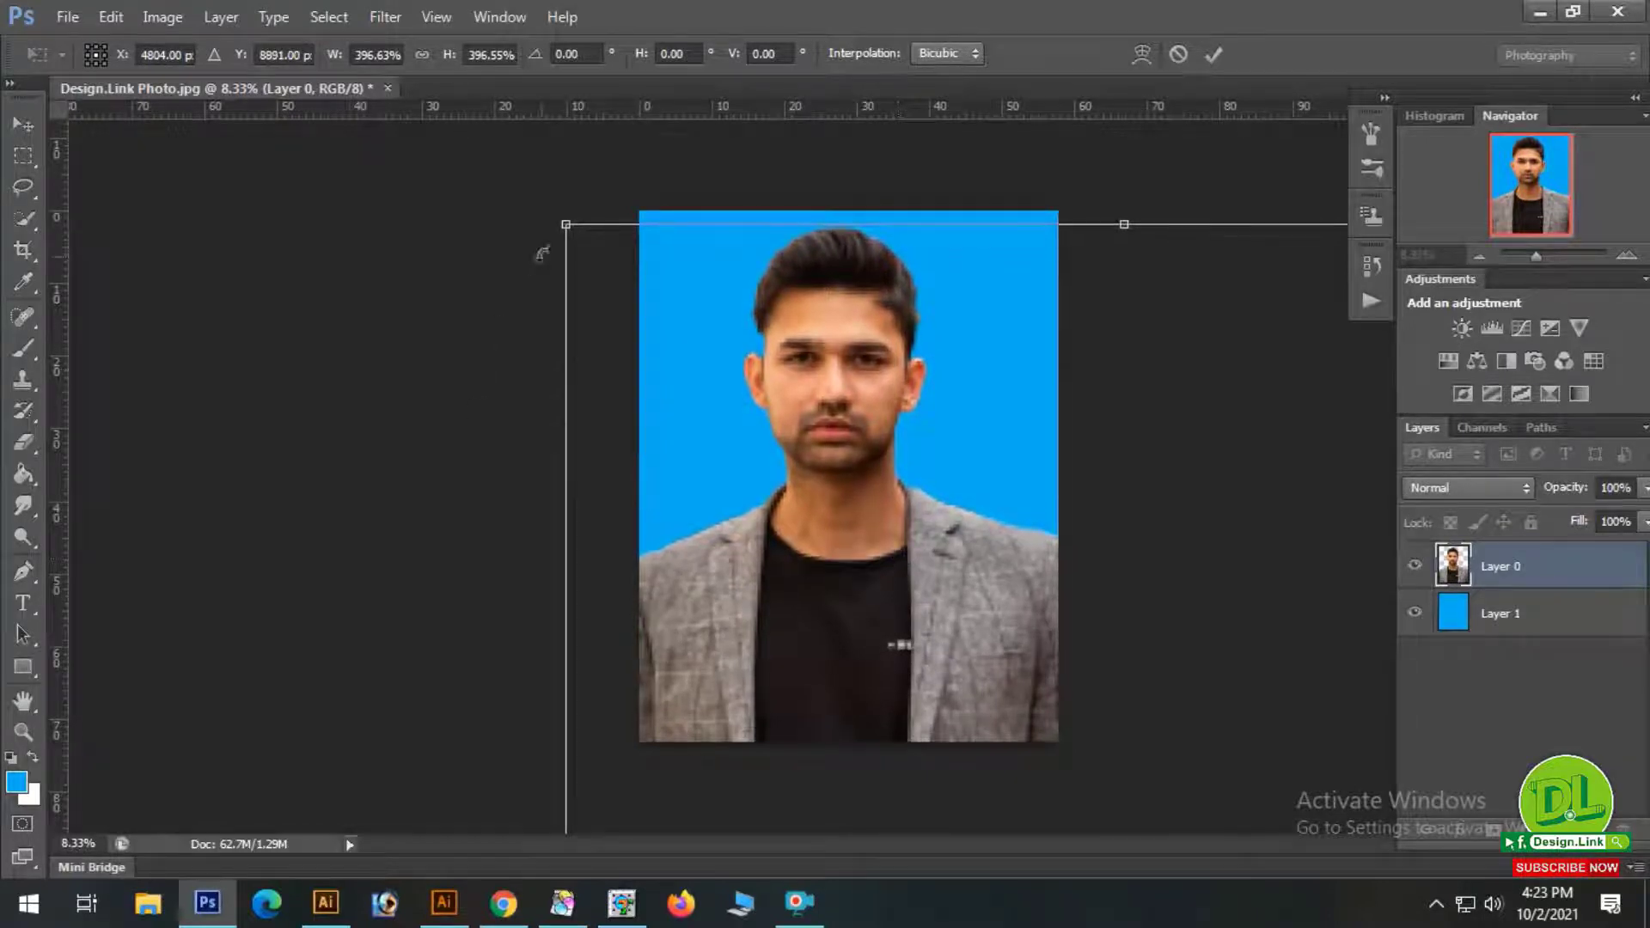
Reduce the man to about 375% and reposition him in the upper part of the frame.
{"action": "left_click_drag", "start_coordinate": [568, 226], "coordinate": [599, 271]}
{"action": "left_click_drag", "start_coordinate": [893, 592], "coordinate": [876, 548]}
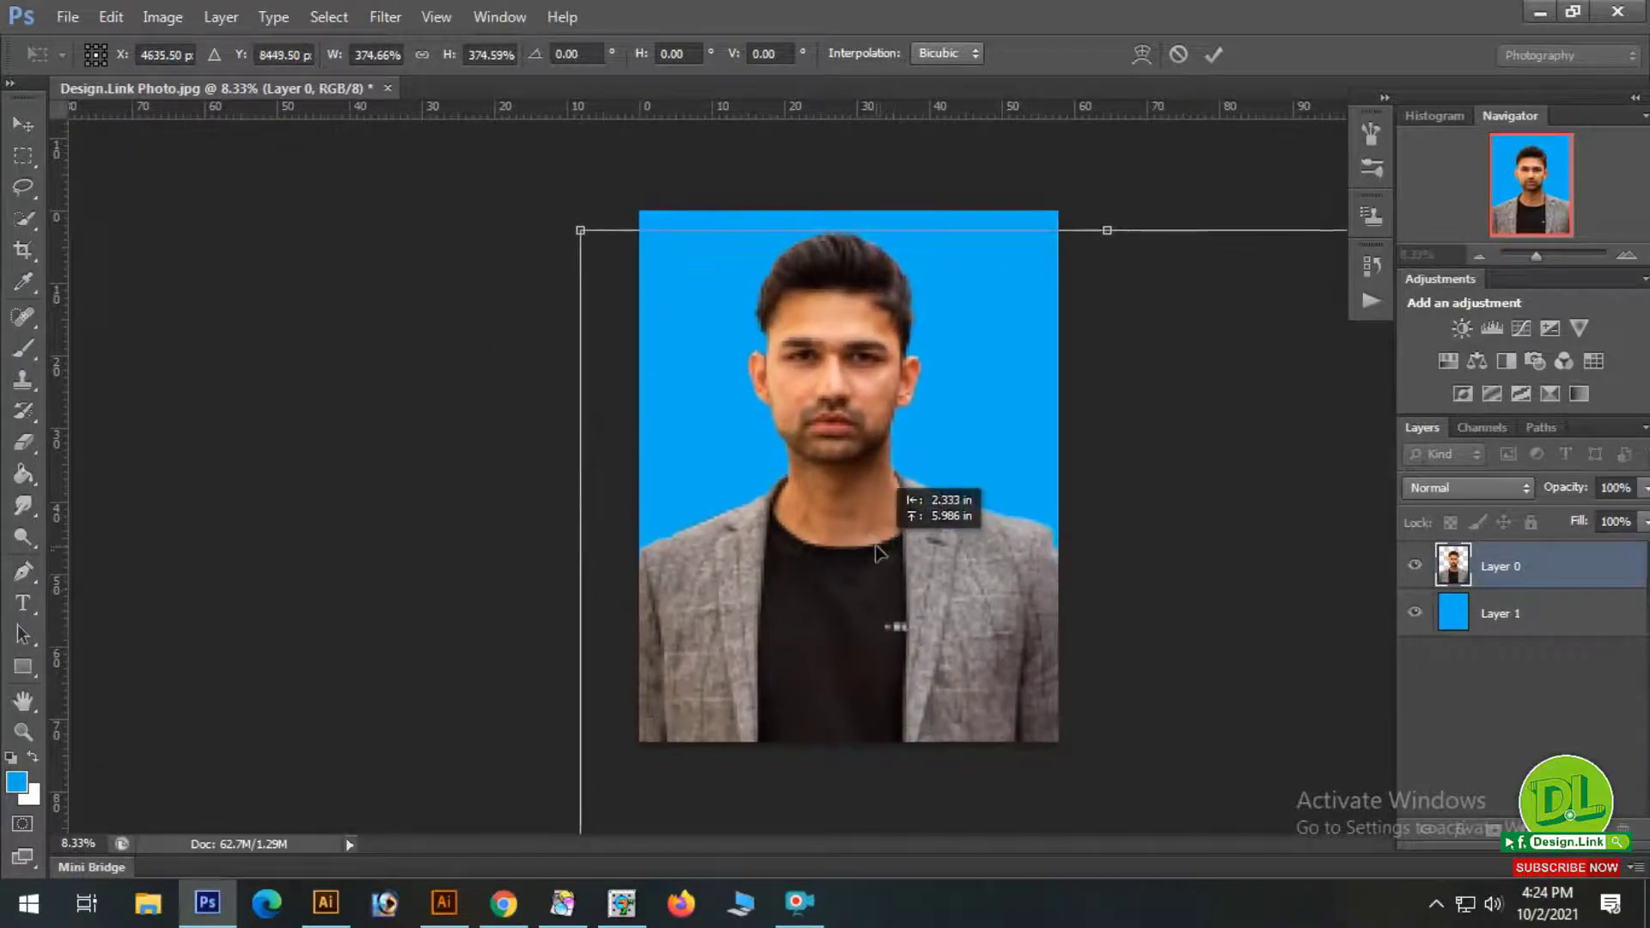
{"action": "key", "text": "shift+Left"}
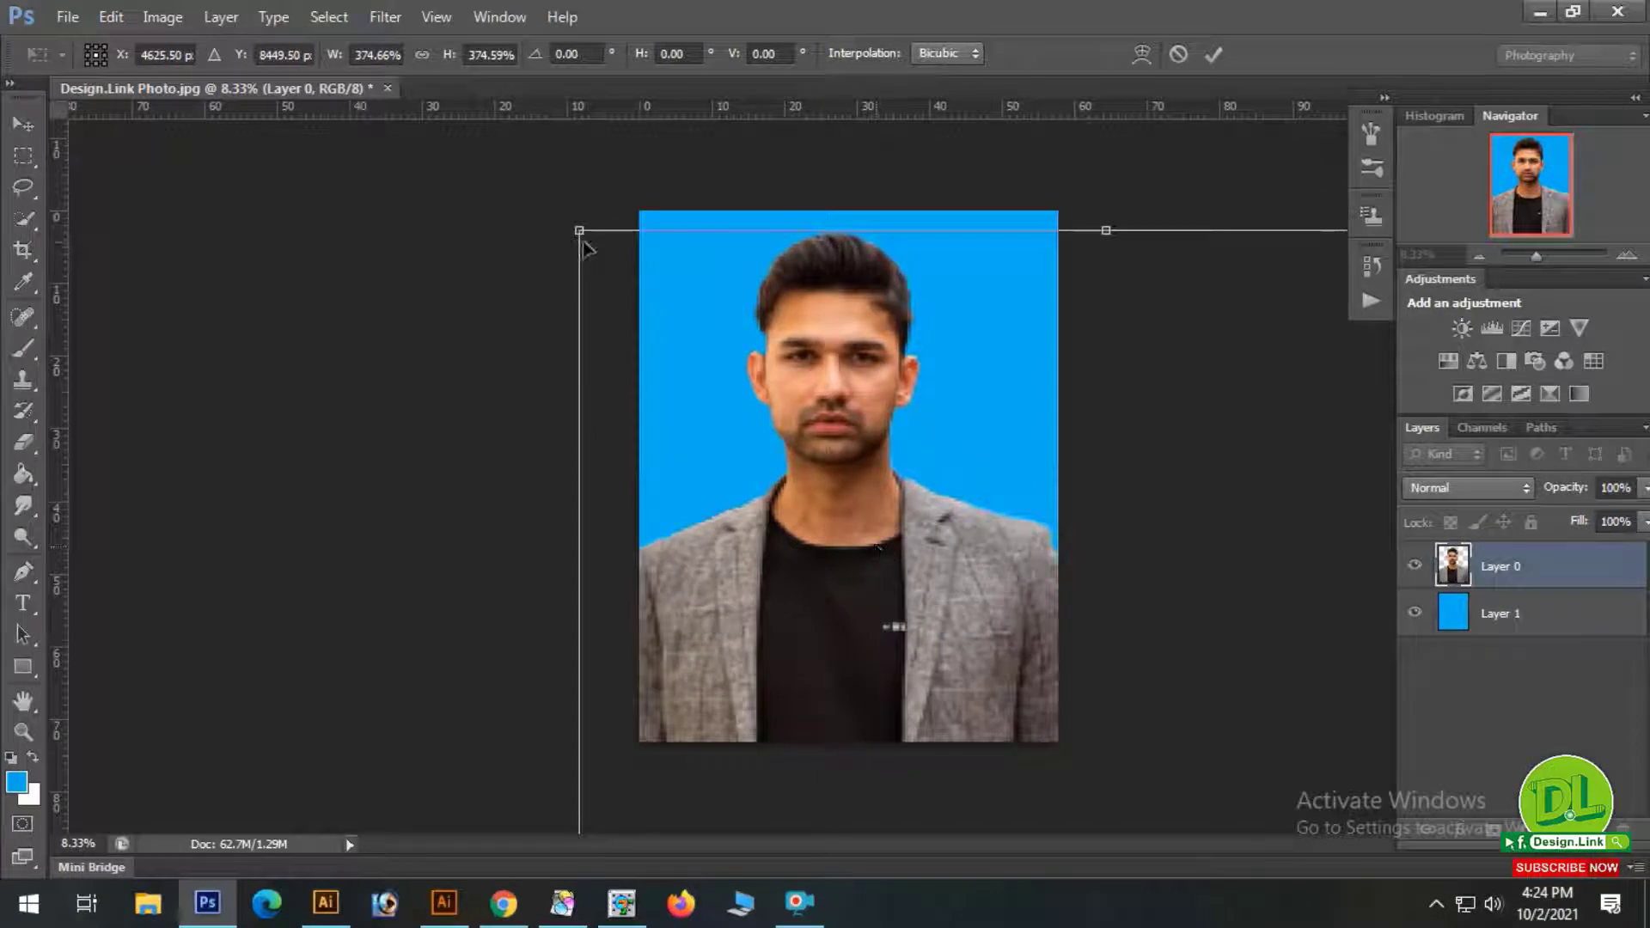
Enlarge the man to about 413%, shifting him so his head stays near the frame's upper edge.
{"action": "left_click_drag", "start_coordinate": [579, 230], "coordinate": [538, 166]}
{"action": "left_click_drag", "start_coordinate": [847, 478], "coordinate": [870, 541]}
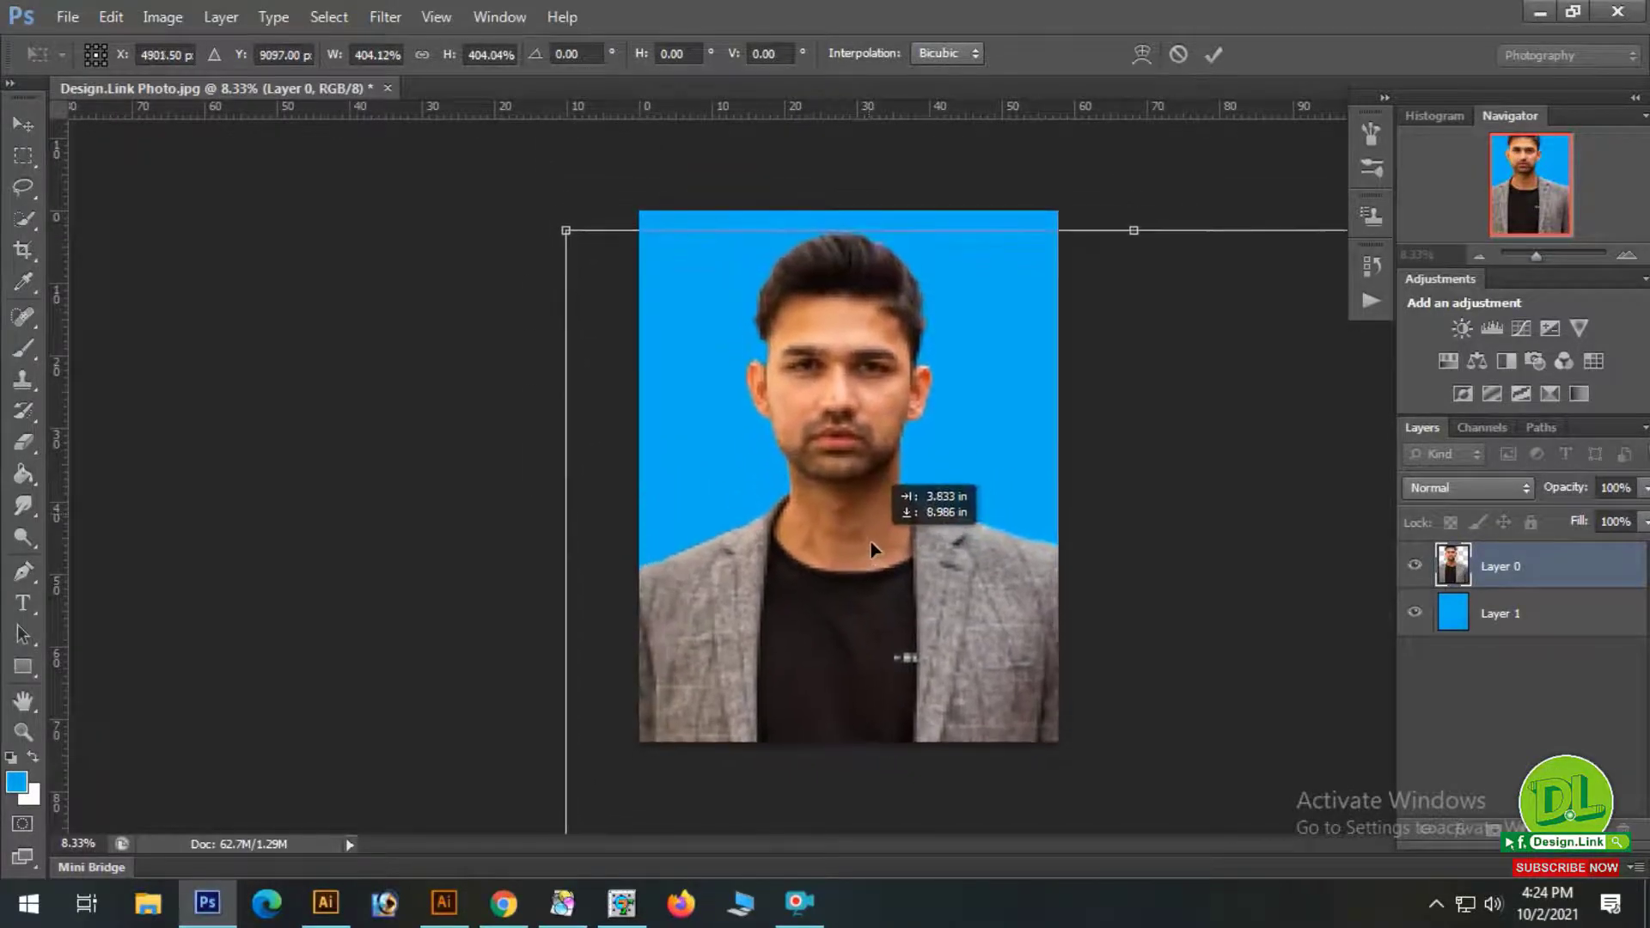
{"action": "key", "text": "shift+Right"}
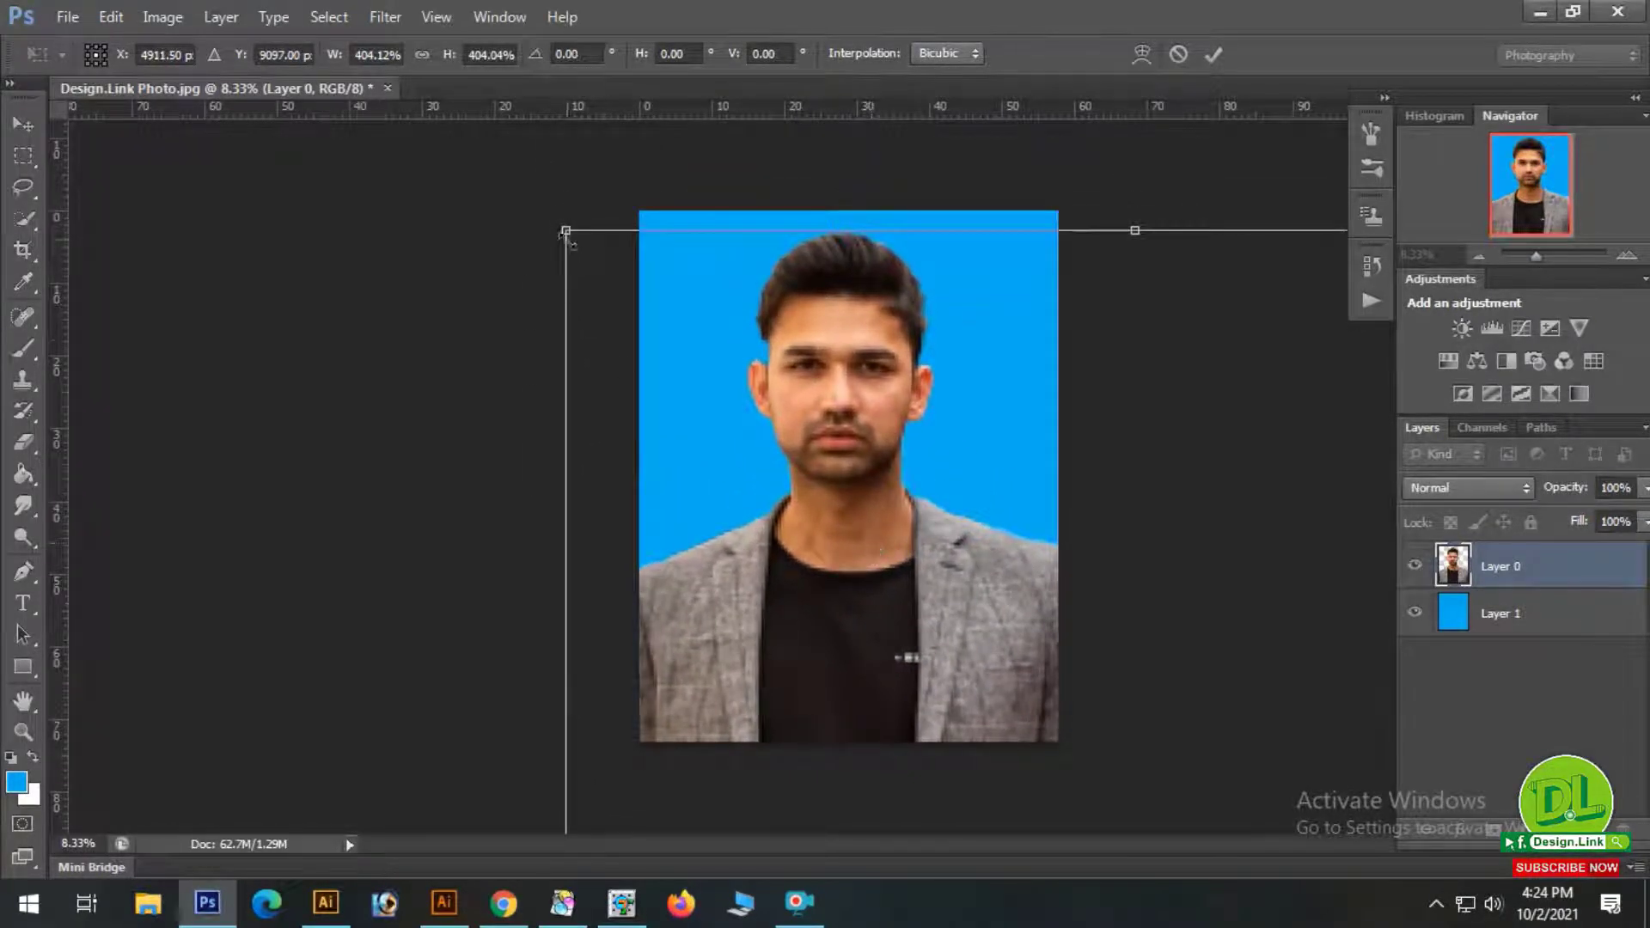
{"action": "left_click_drag", "start_coordinate": [565, 232], "coordinate": [556, 212]}
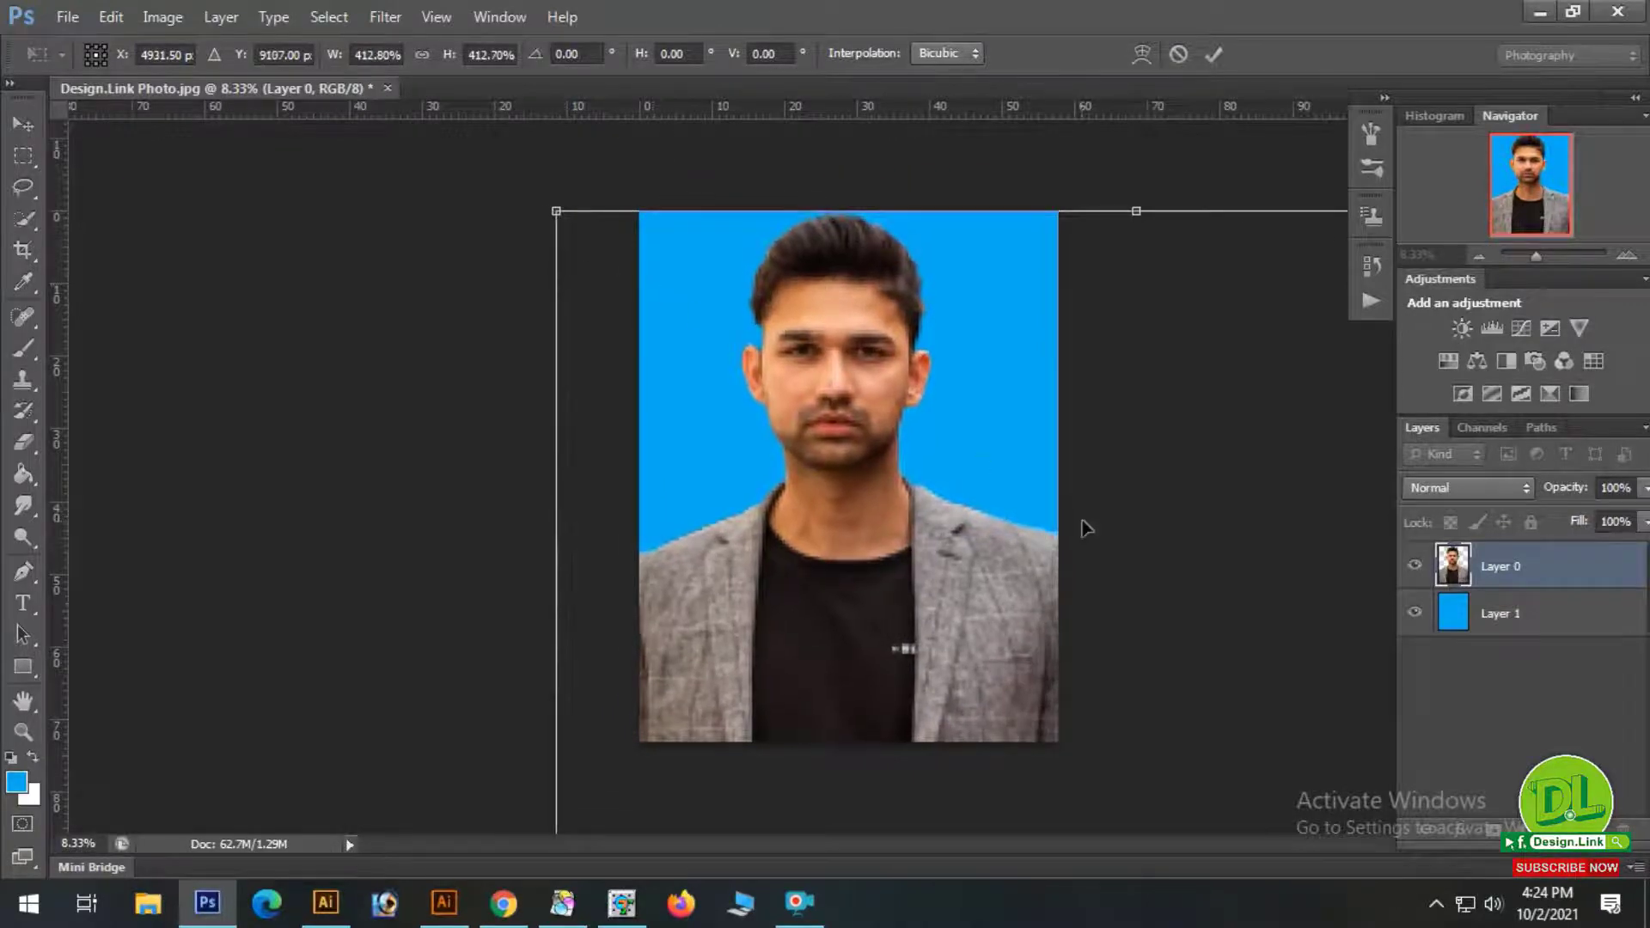
Nudge the man down and slightly right to leave a small blue gap above his hair.
{"action": "key", "text": "shift+Down"}
{"action": "key", "text": "shift+Down"}
{"action": "key", "text": "shift+Down"}
{"action": "key", "text": "shift+Down"}
{"action": "key", "text": "shift+Down"}
{"action": "key", "text": "shift+Down"}
{"action": "key", "text": "shift+Down"}
{"action": "key", "text": "shift+Down"}
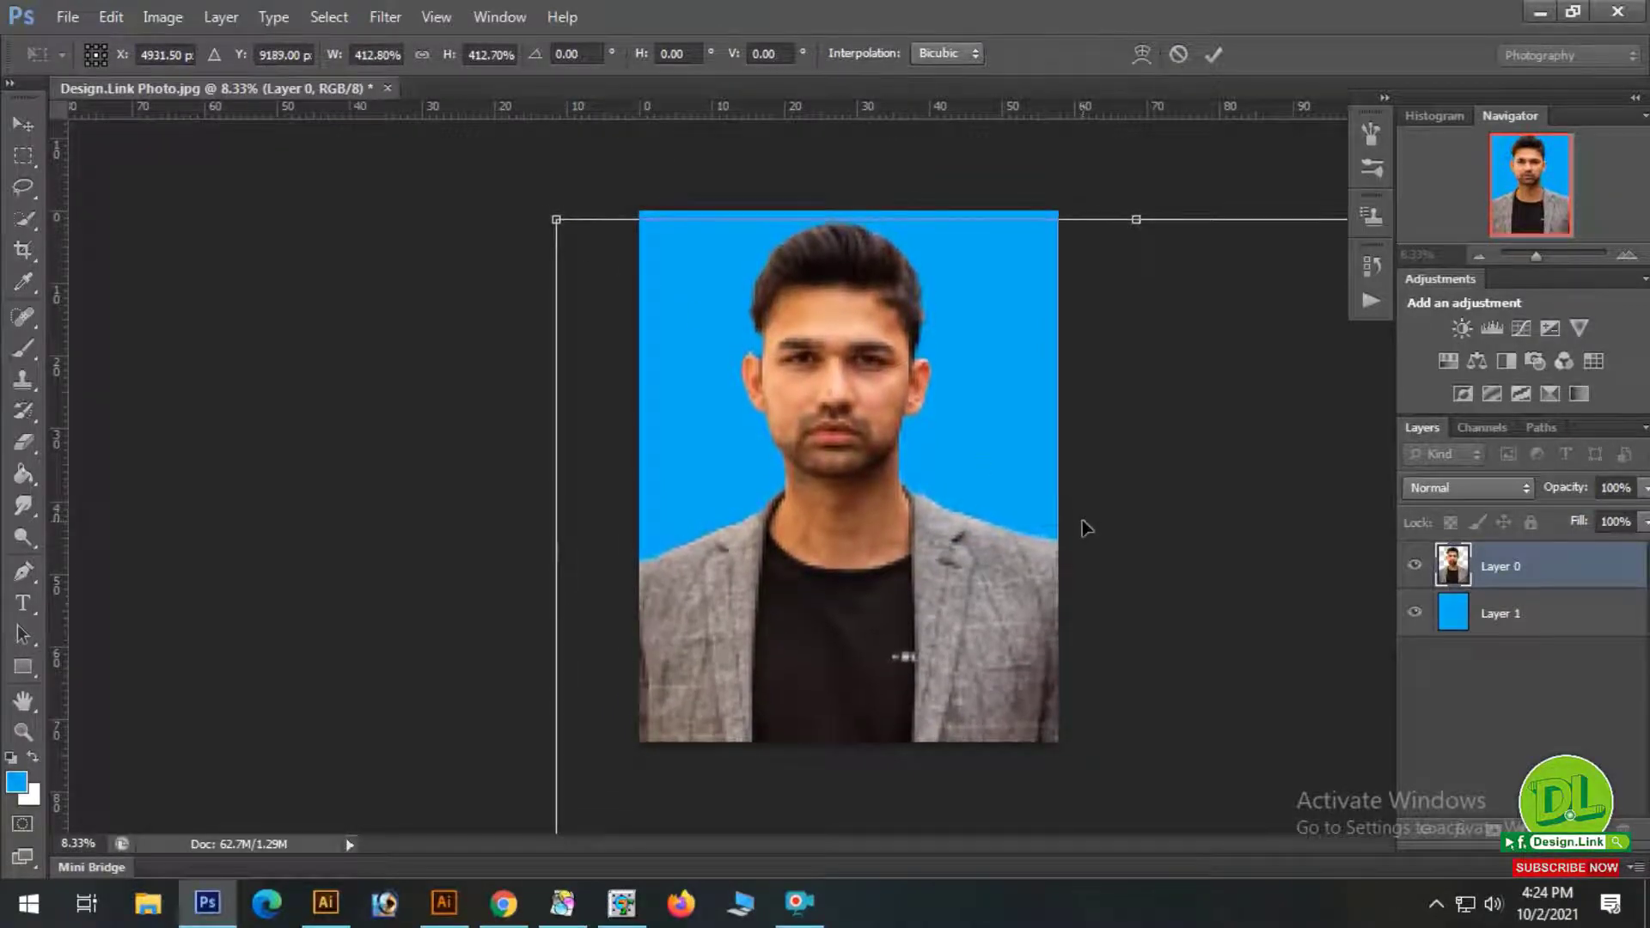
{"action": "key", "text": "shift+Right"}
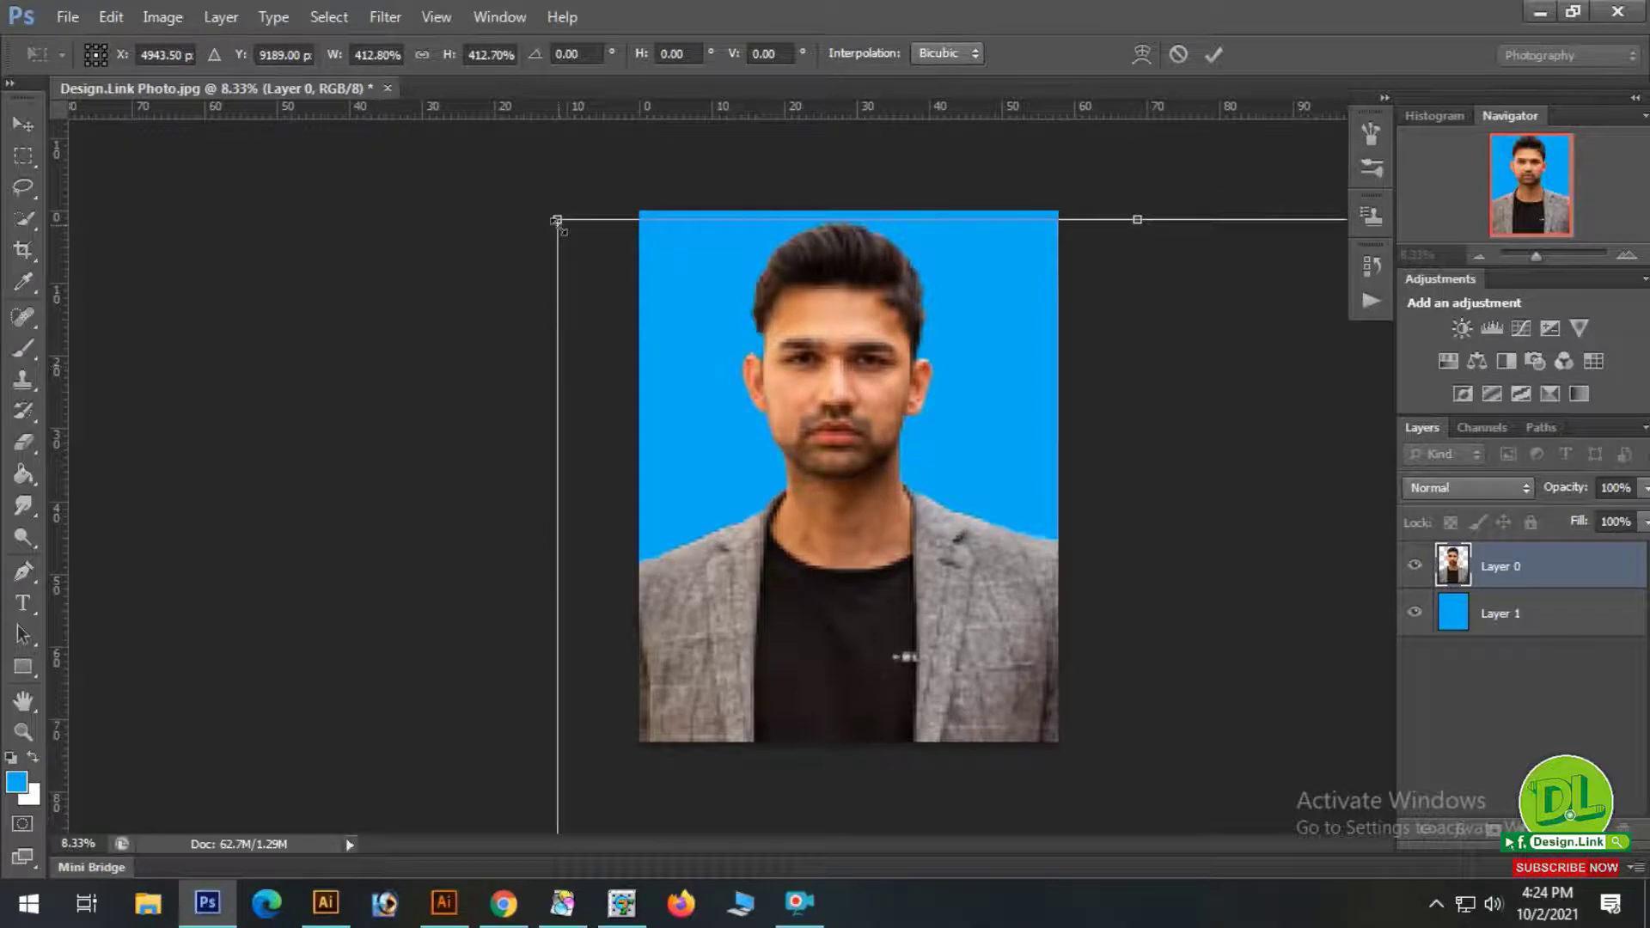
Enlarge the man to about 439%, position his head just below the frame's upper edge, and apply the transform.
{"action": "left_click_drag", "start_coordinate": [558, 221], "coordinate": [516, 172]}
{"action": "left_click_drag", "start_coordinate": [931, 445], "coordinate": [961, 503]}
{"action": "key", "text": "Up"}
{"action": "key", "text": "Up"}
{"action": "key", "text": "Up"}
{"action": "key", "text": "Up"}
{"action": "key", "text": "Left"}
{"action": "key", "text": "Up"}
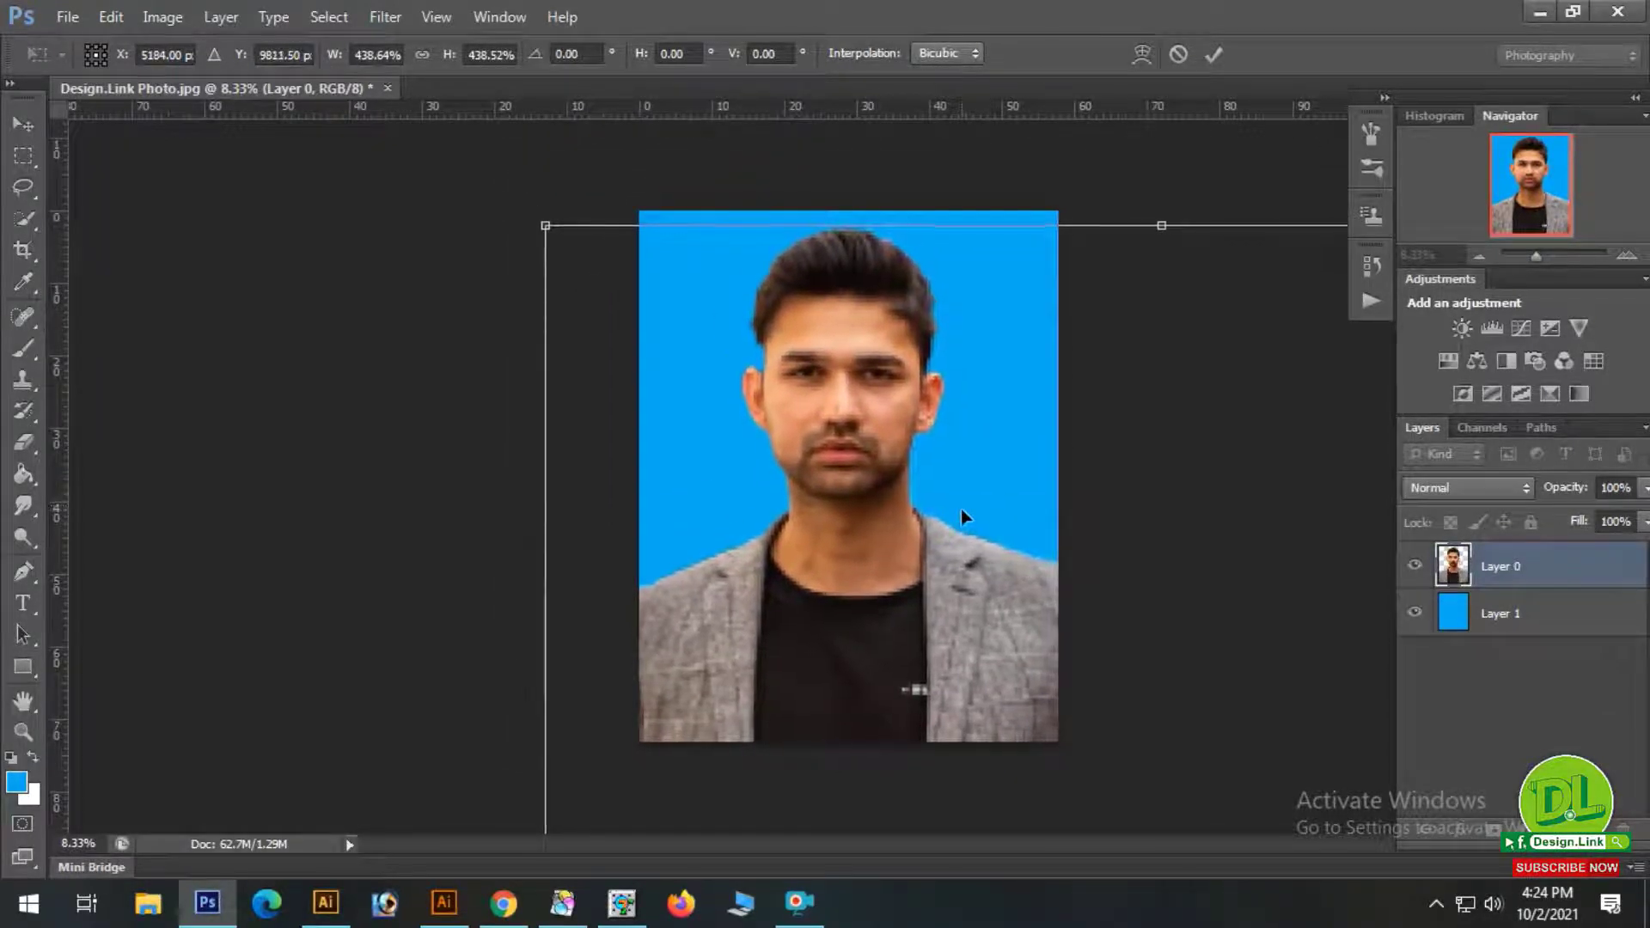
{"action": "key", "text": "Up"}
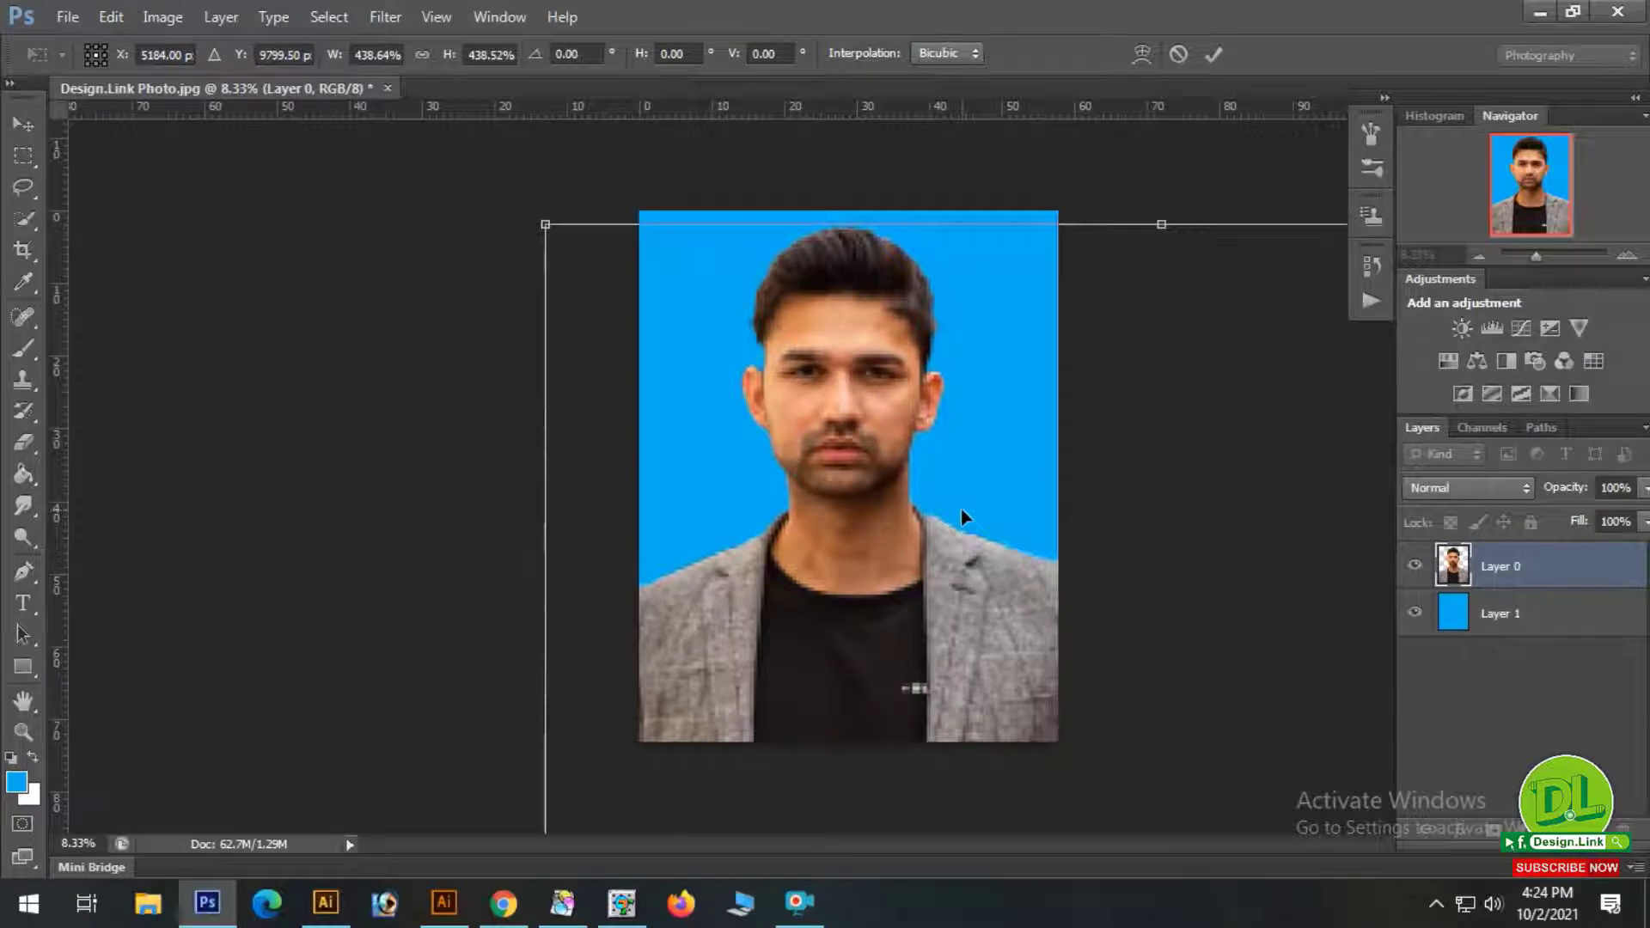
{"action": "key", "text": "Return"}
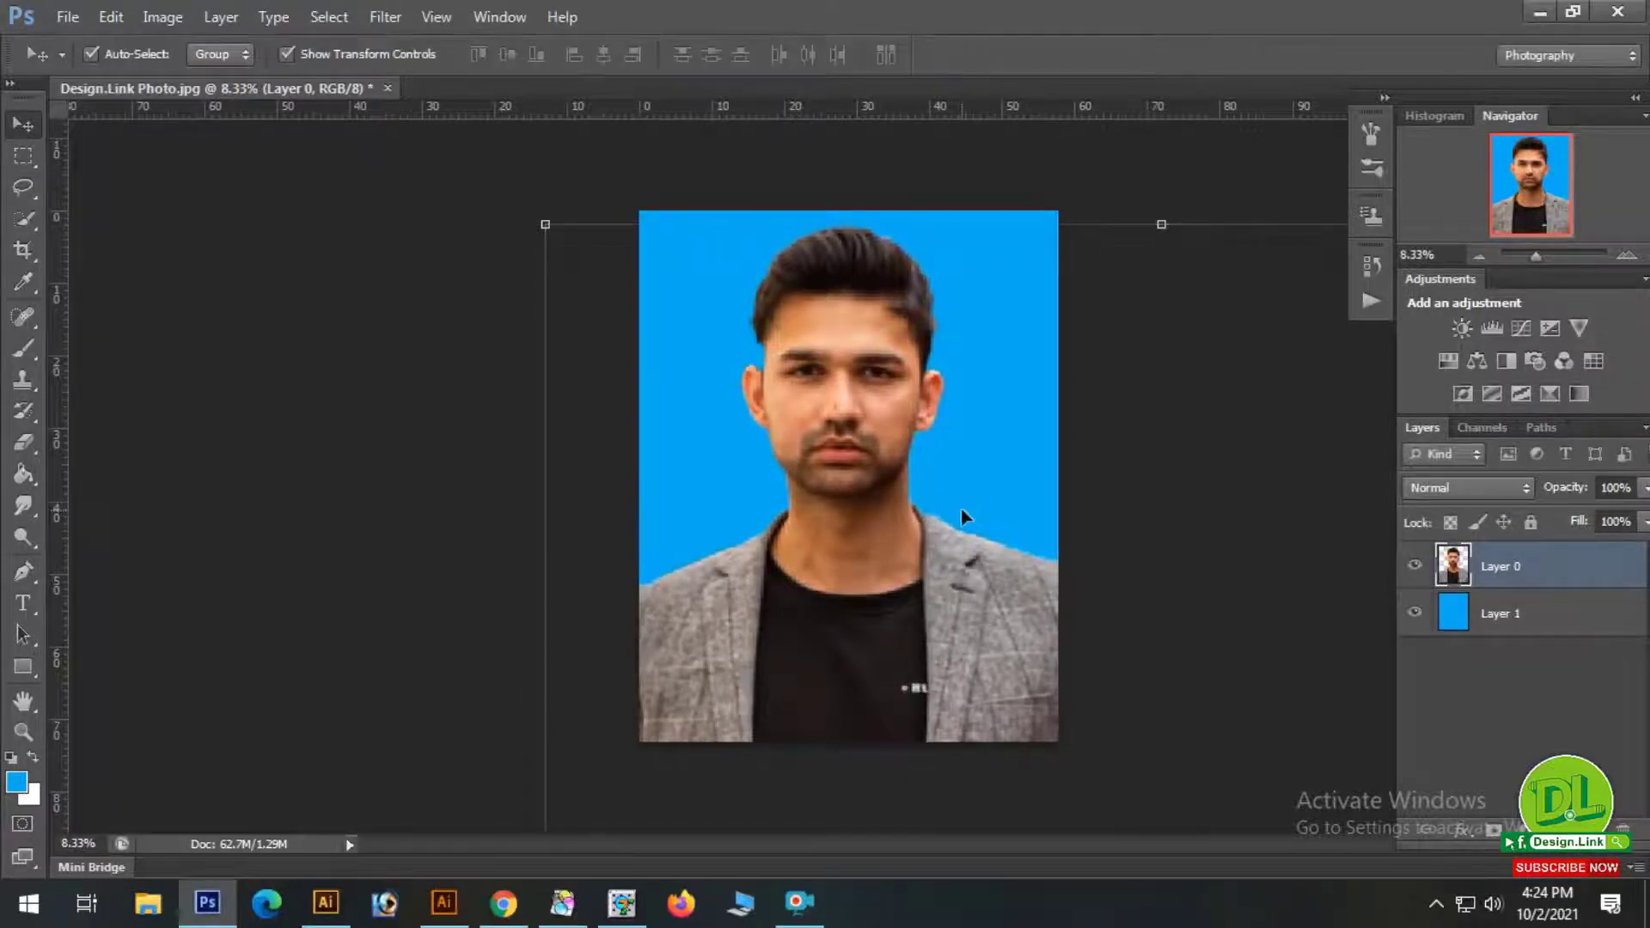
{"action": "left_click", "coordinate": [23, 155]}
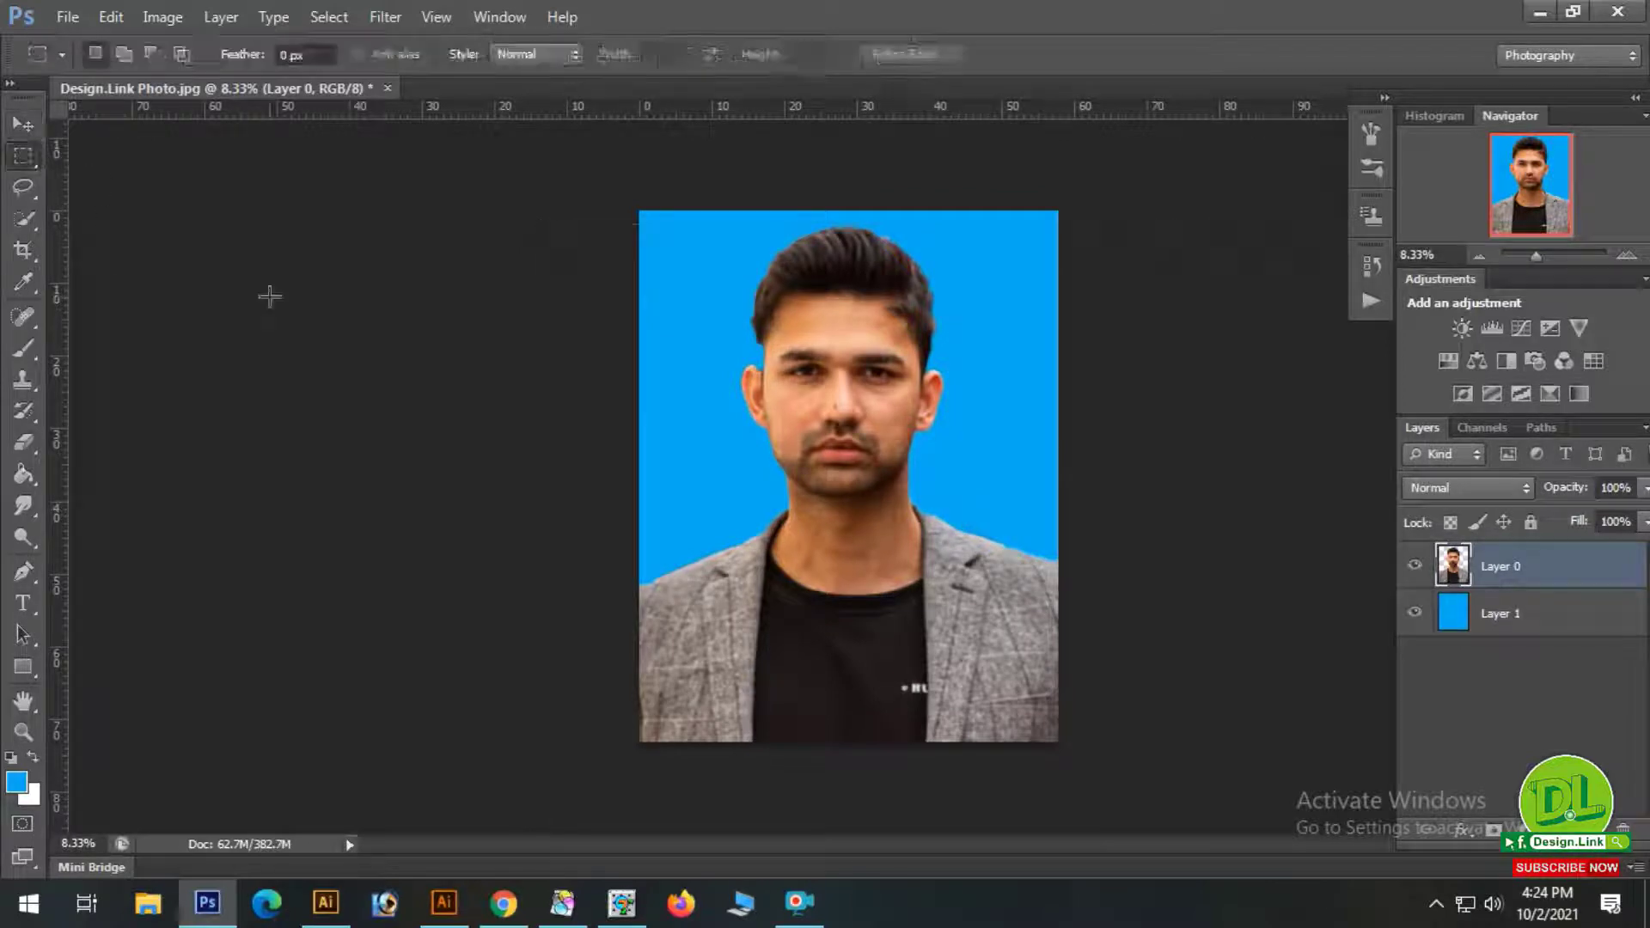
{"action": "left_click", "coordinate": [976, 464], "text": "ctrl+alt"}
{"action": "left_click", "coordinate": [977, 463], "text": "ctrl+alt"}
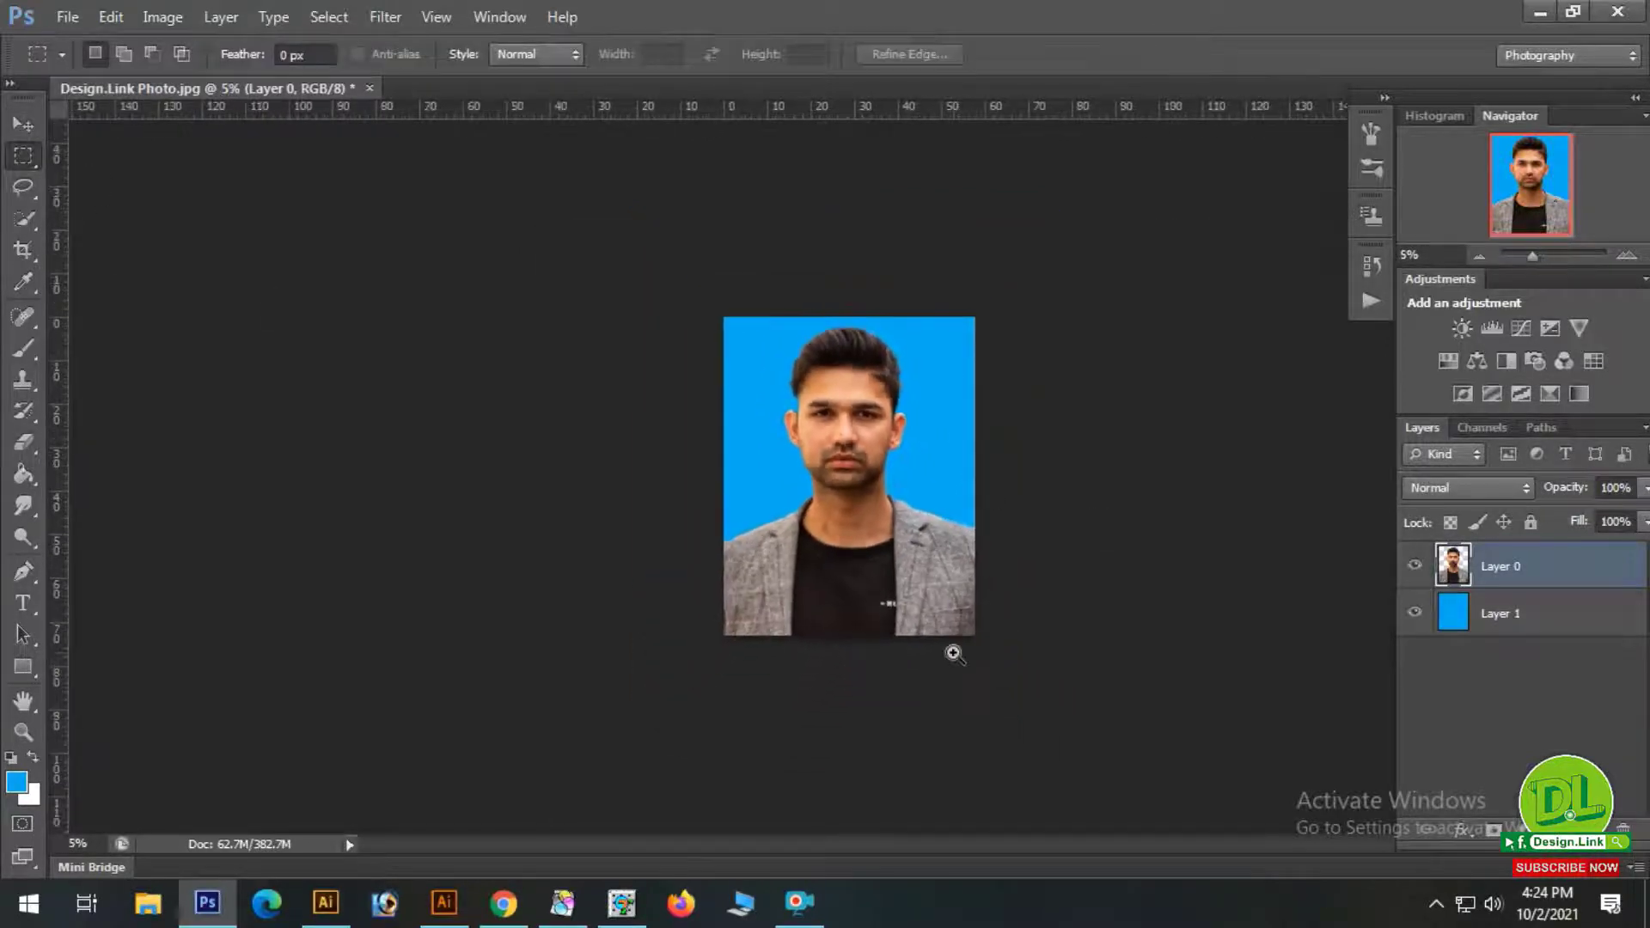
Clone-stamp nearby skin over the dark mole on the man's nose and the small spot on his cheek.
{"action": "left_click", "coordinate": [928, 435], "text": "ctrl"}
{"action": "left_click", "coordinate": [928, 435], "text": "ctrl"}
{"action": "left_click", "coordinate": [928, 435], "text": "ctrl"}
{"action": "left_click", "coordinate": [928, 434], "text": "ctrl"}
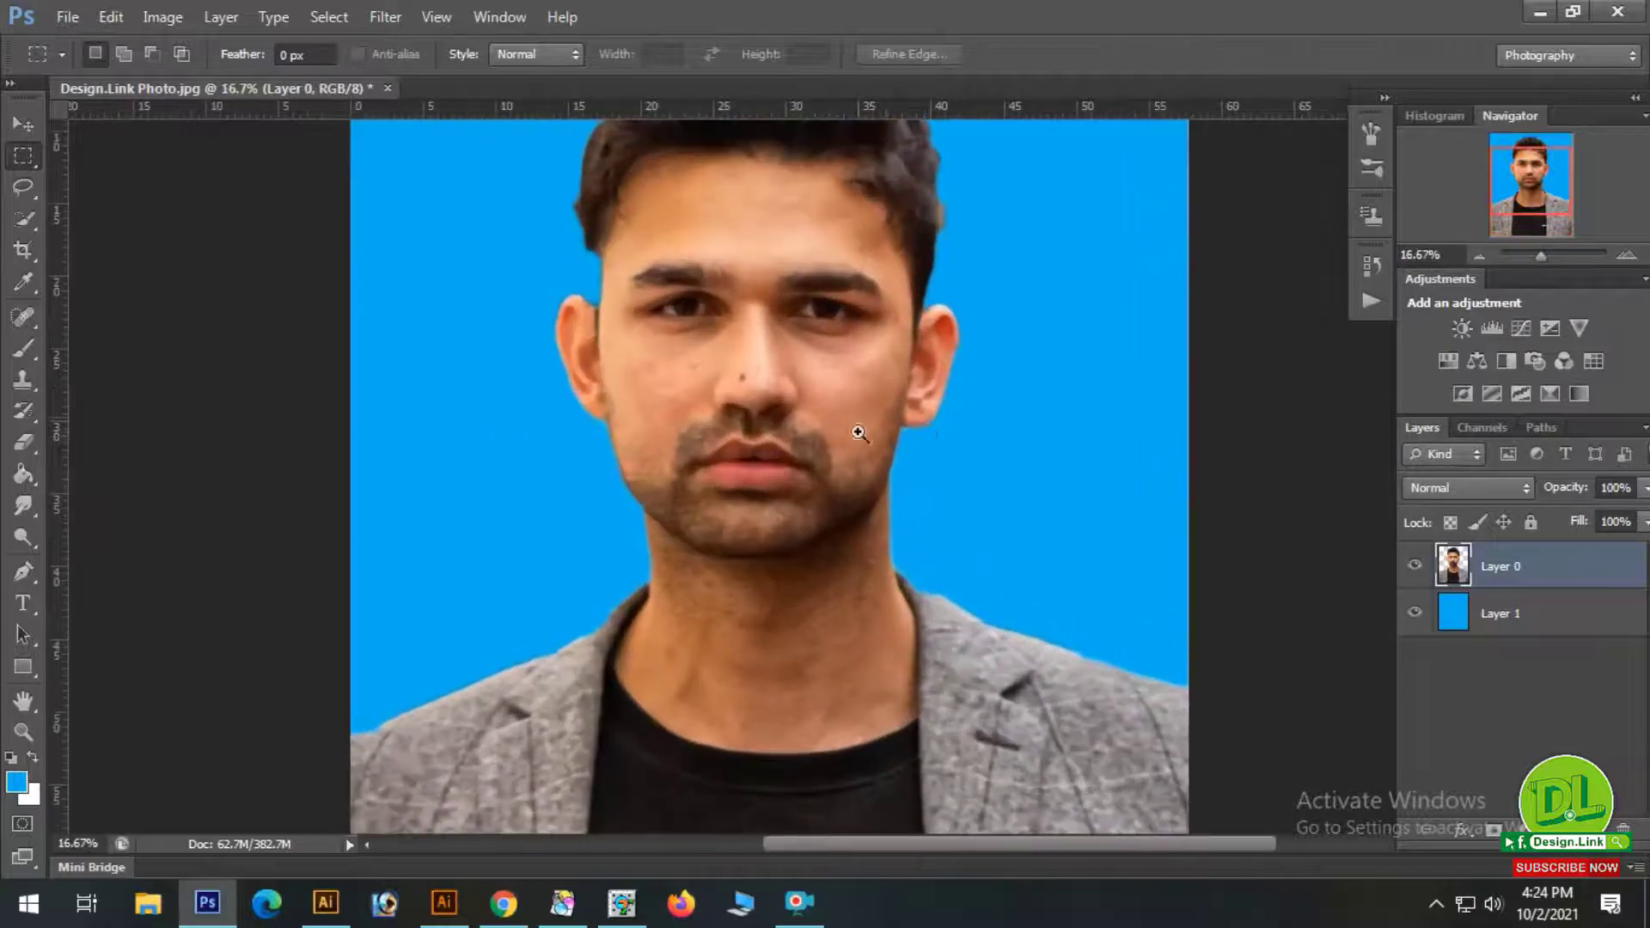
{"action": "left_click", "coordinate": [819, 417], "text": "ctrl"}
{"action": "left_click", "coordinate": [819, 419]}
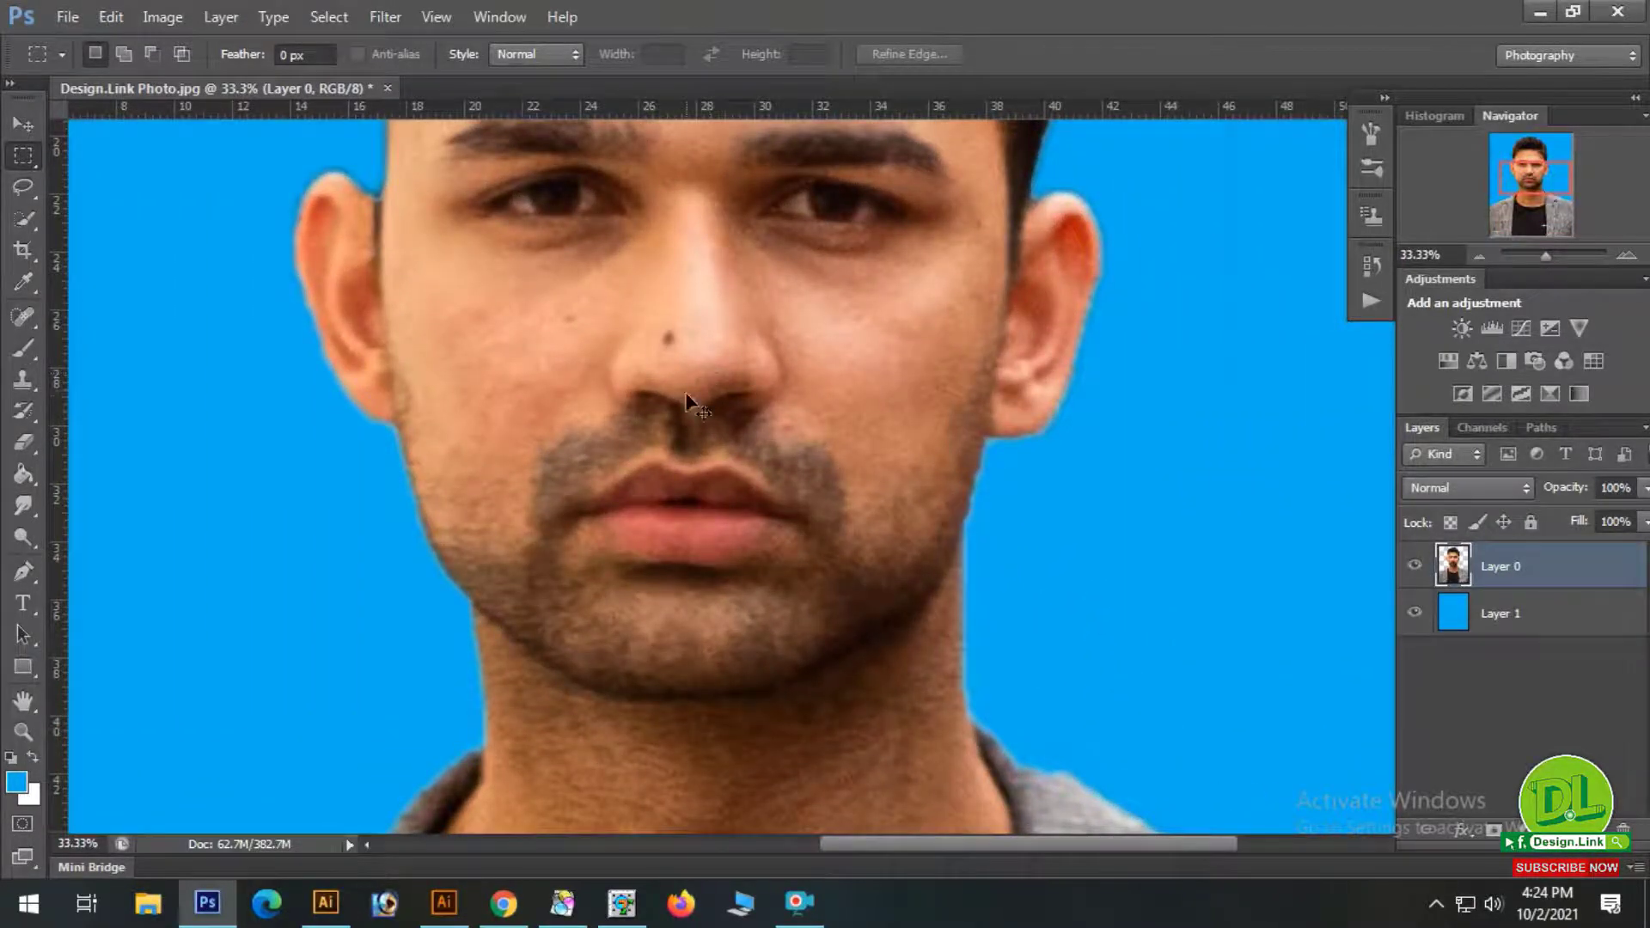
{"action": "left_click", "coordinate": [686, 370], "text": "ctrl"}
{"action": "left_click", "coordinate": [683, 356], "text": "ctrl"}
{"action": "left_click_drag", "start_coordinate": [678, 327], "coordinate": [691, 450]}
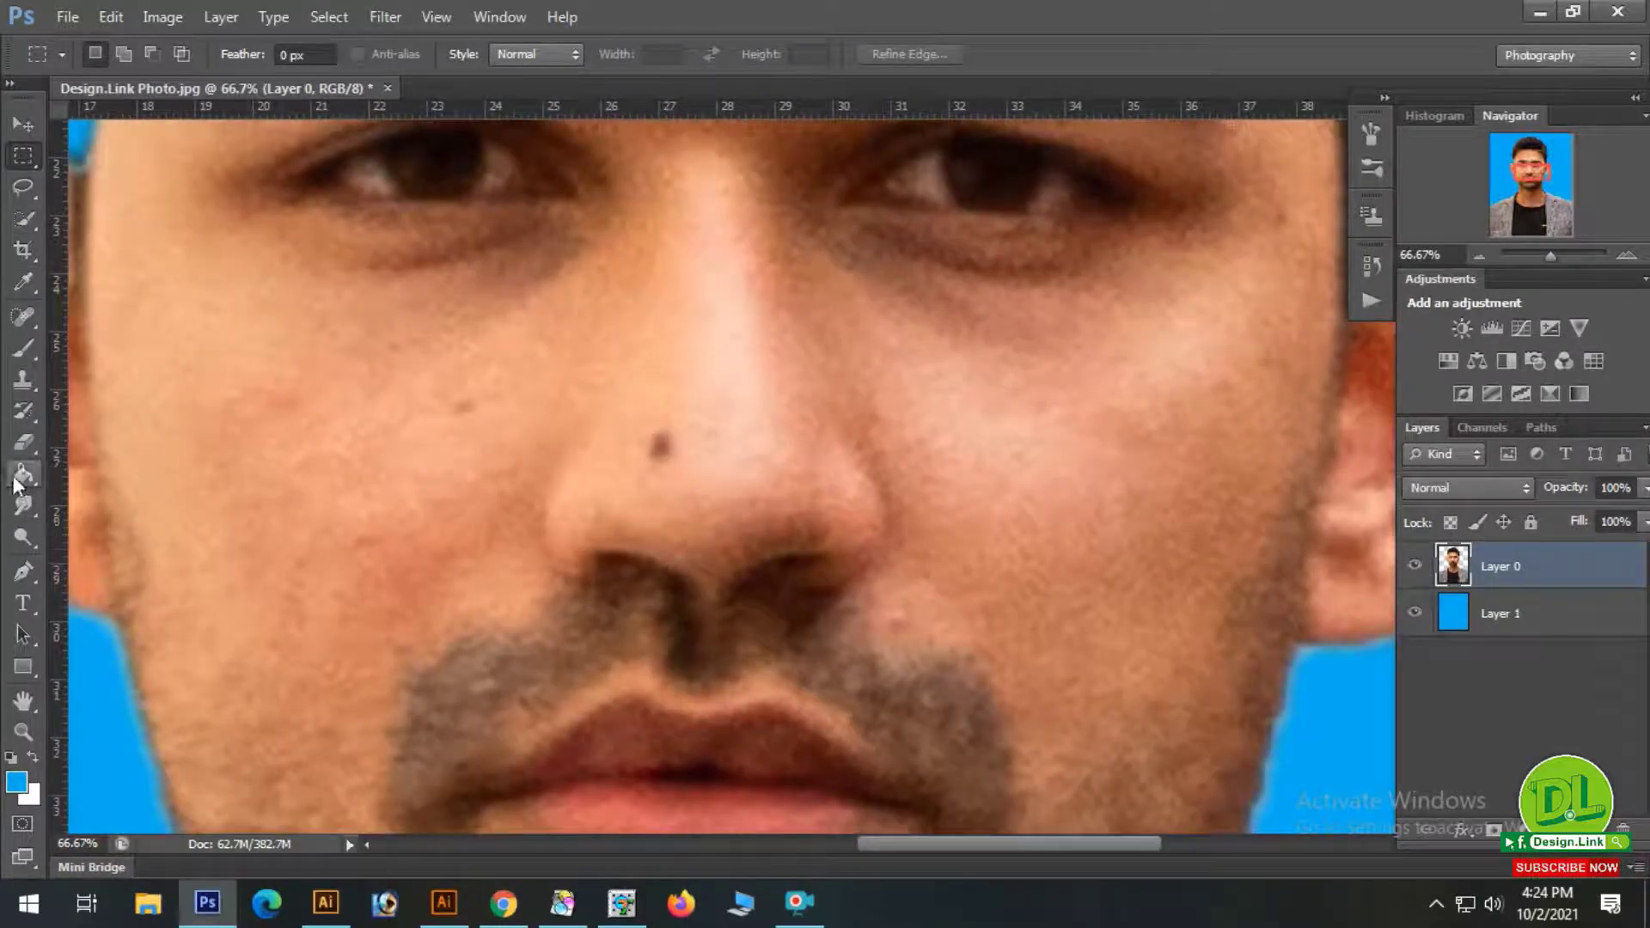
{"action": "left_click", "coordinate": [21, 384]}
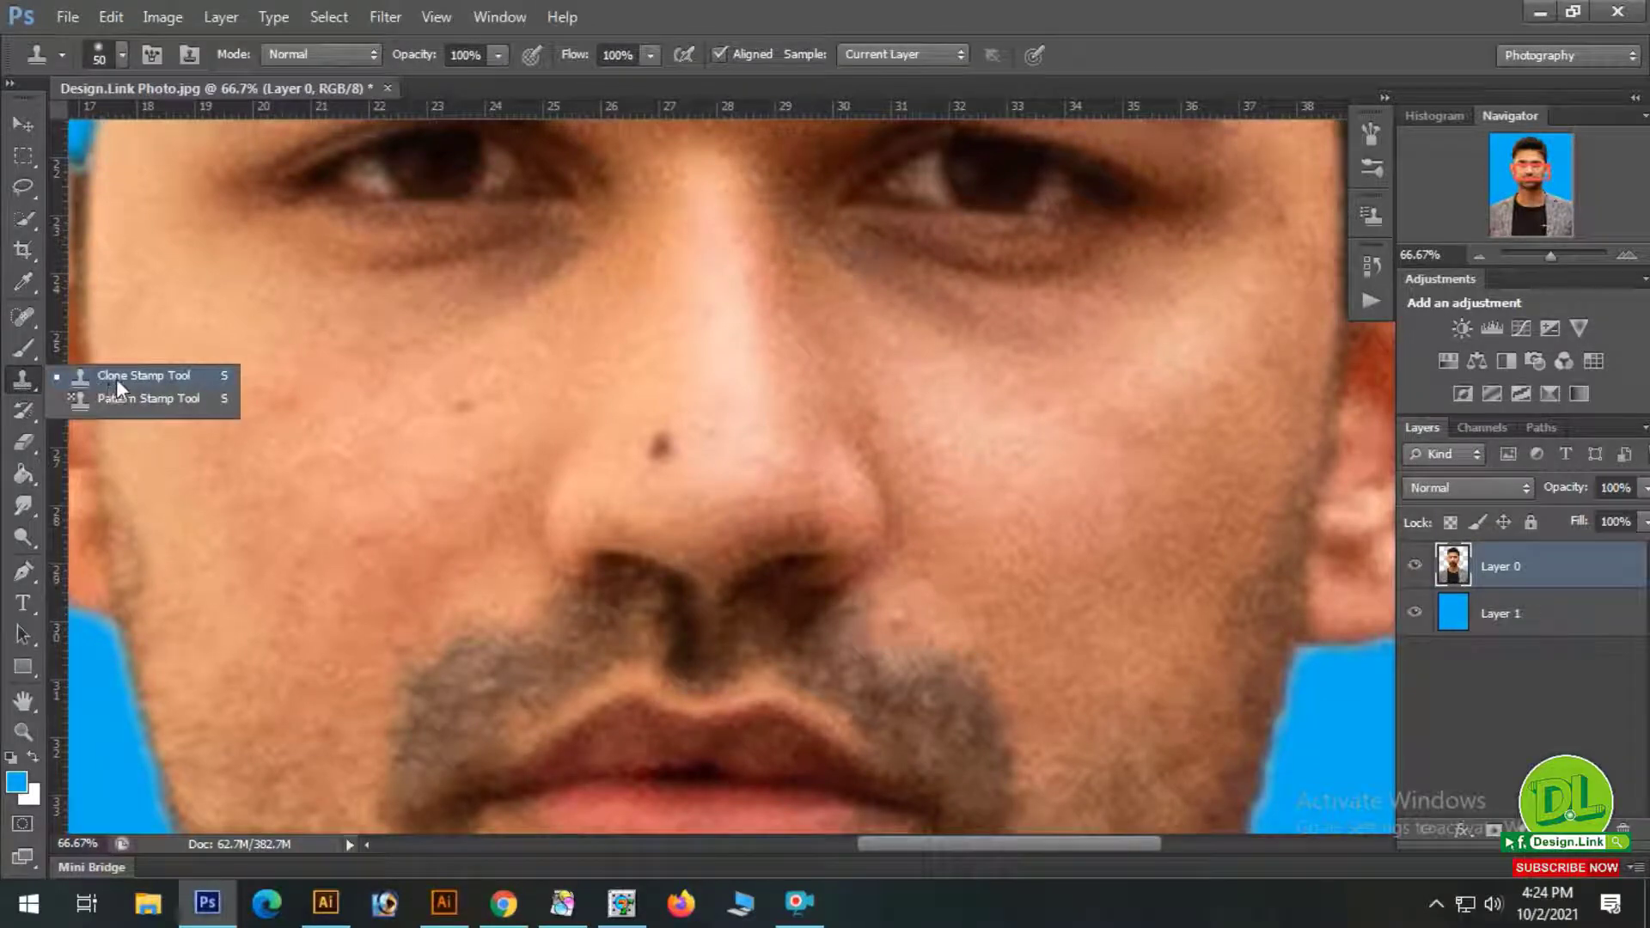
{"action": "left_click", "coordinate": [126, 376]}
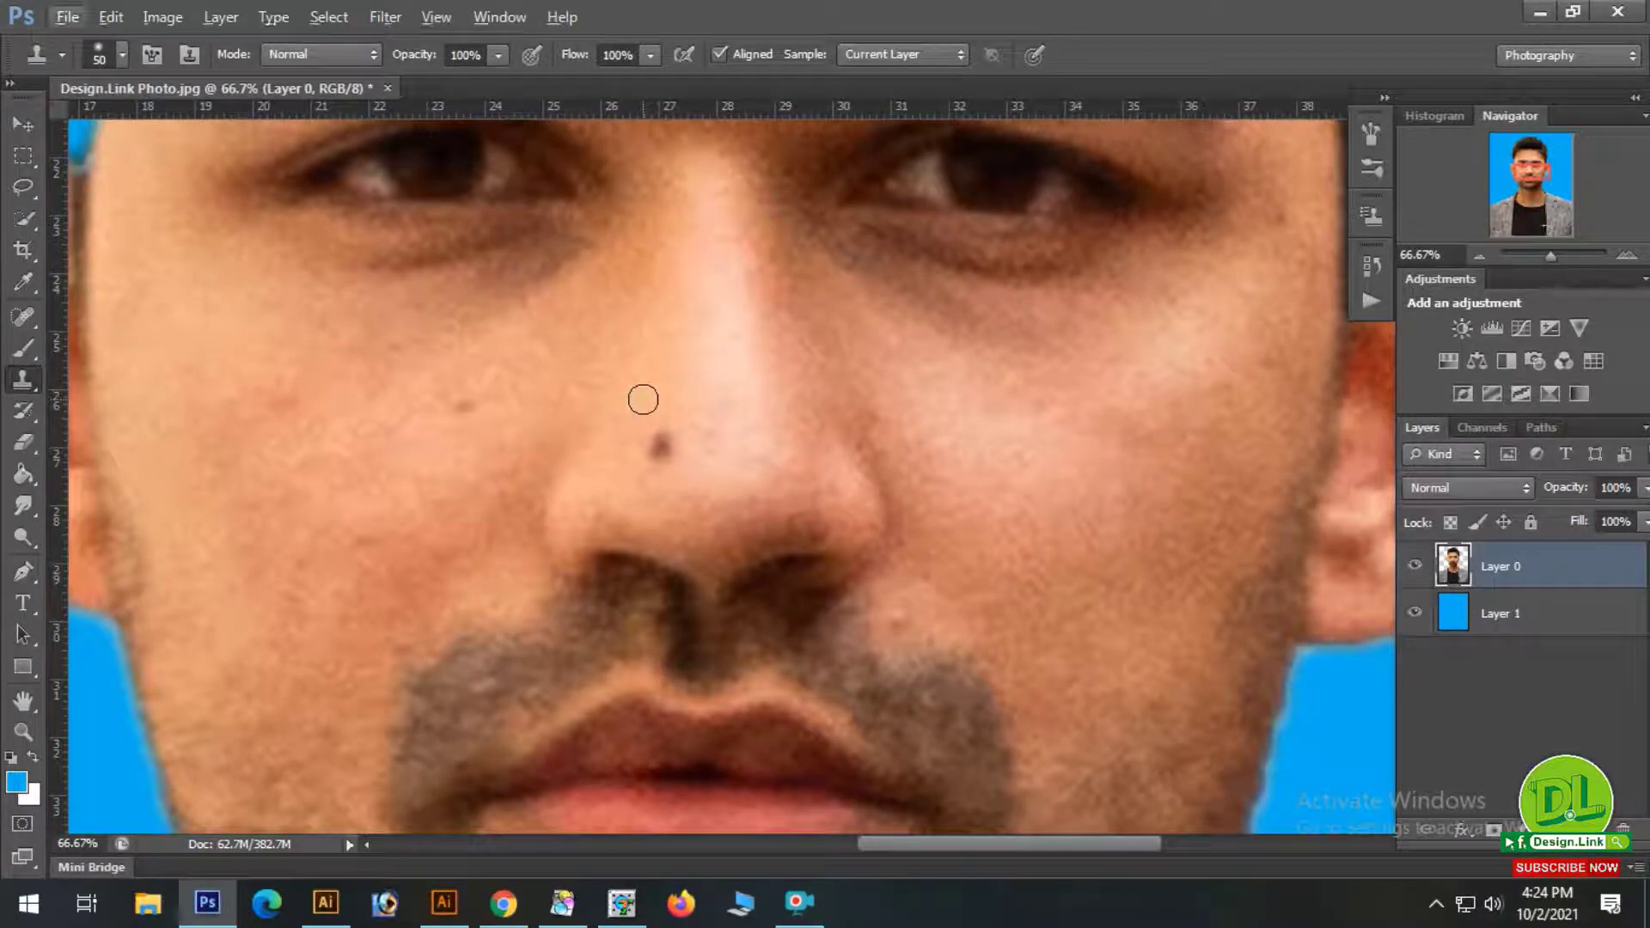
{"action": "left_click", "coordinate": [651, 392], "text": "alt"}
{"action": "left_click", "coordinate": [660, 447]}
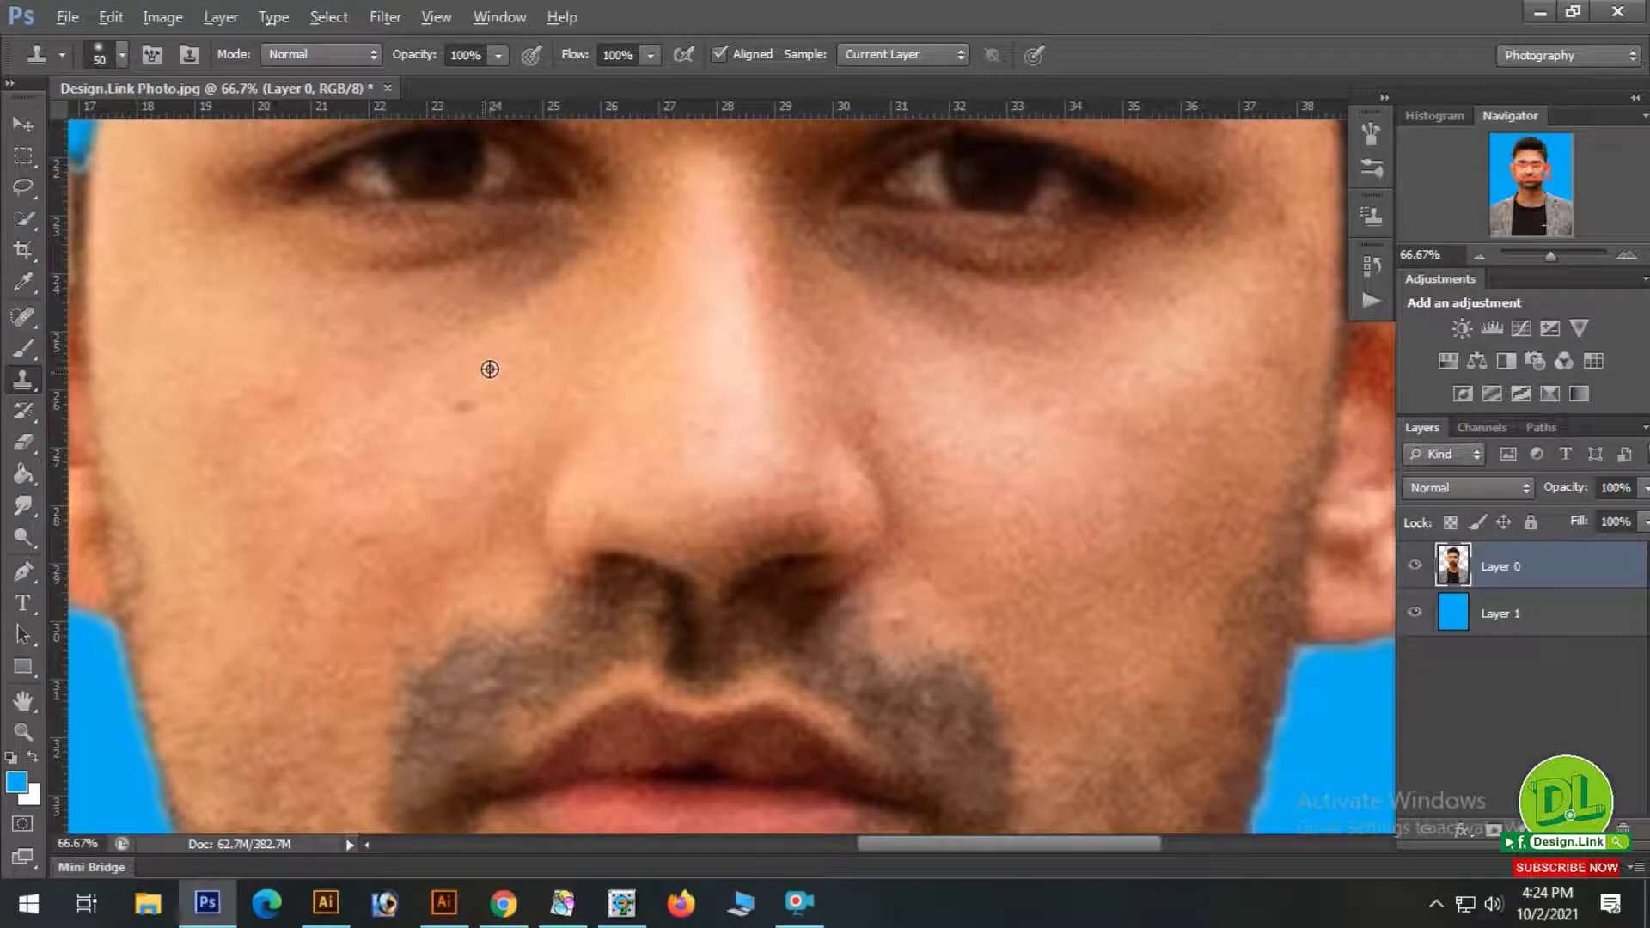
{"action": "left_click", "coordinate": [463, 406]}
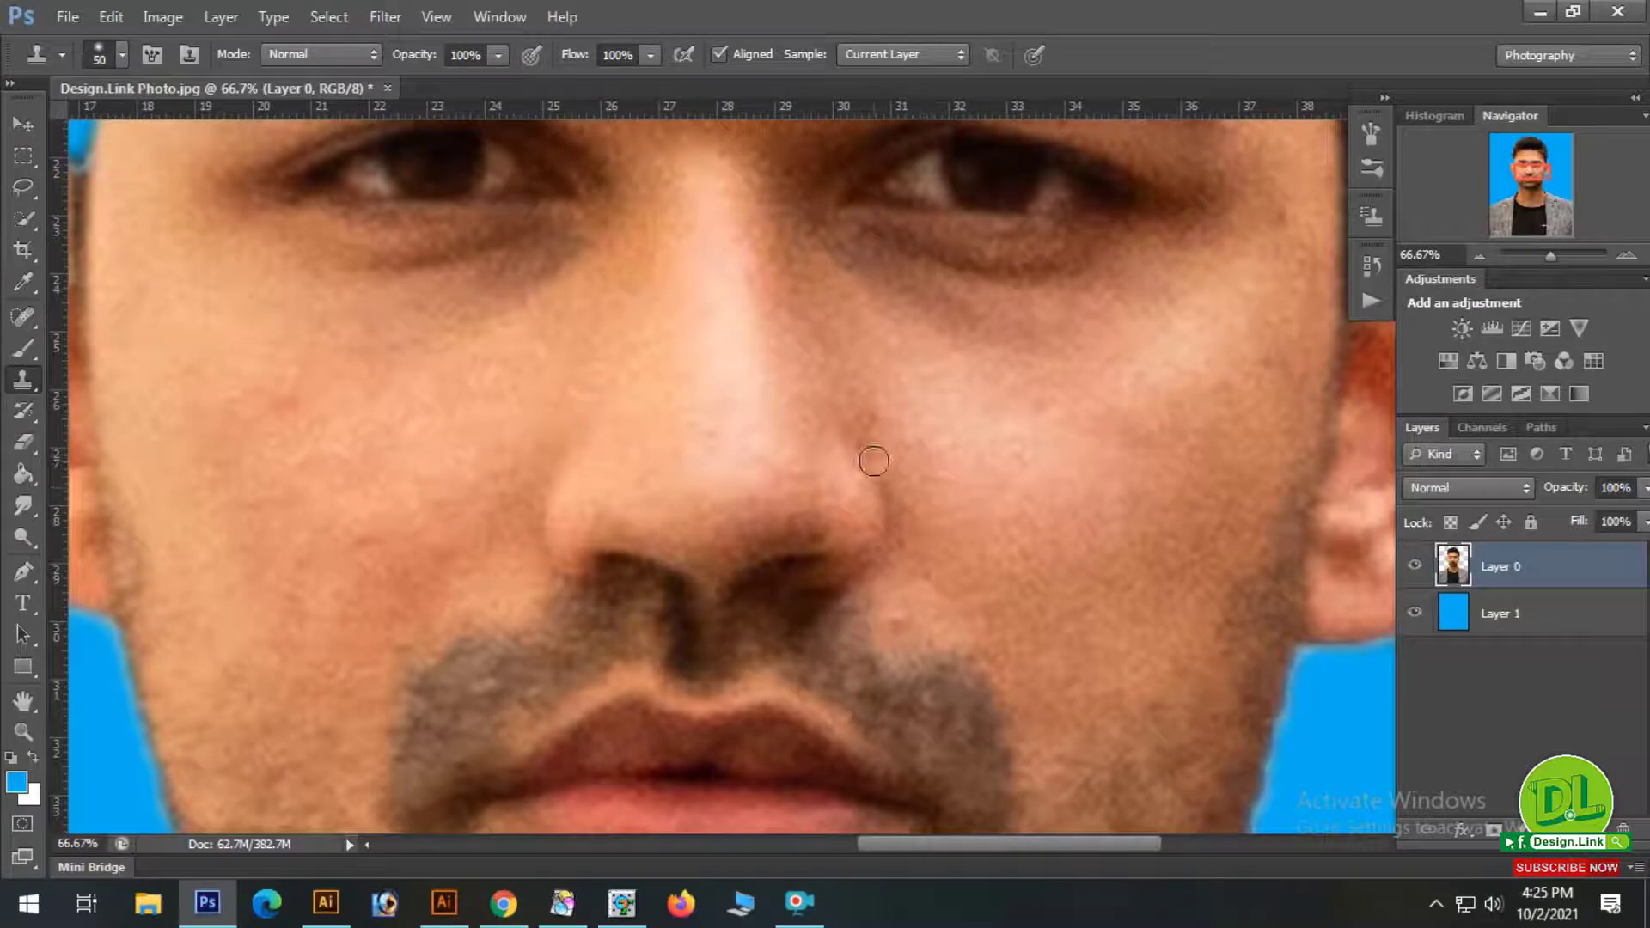
Examine the retouched face up close and in the full portrait for remaining blemishes.
{"action": "left_click", "coordinate": [860, 421], "text": "ctrl+alt"}
{"action": "left_click", "coordinate": [860, 421], "text": "ctrl+alt"}
{"action": "left_click", "coordinate": [861, 420], "text": "ctrl+alt"}
{"action": "left_click", "coordinate": [861, 421], "text": "ctrl+alt"}
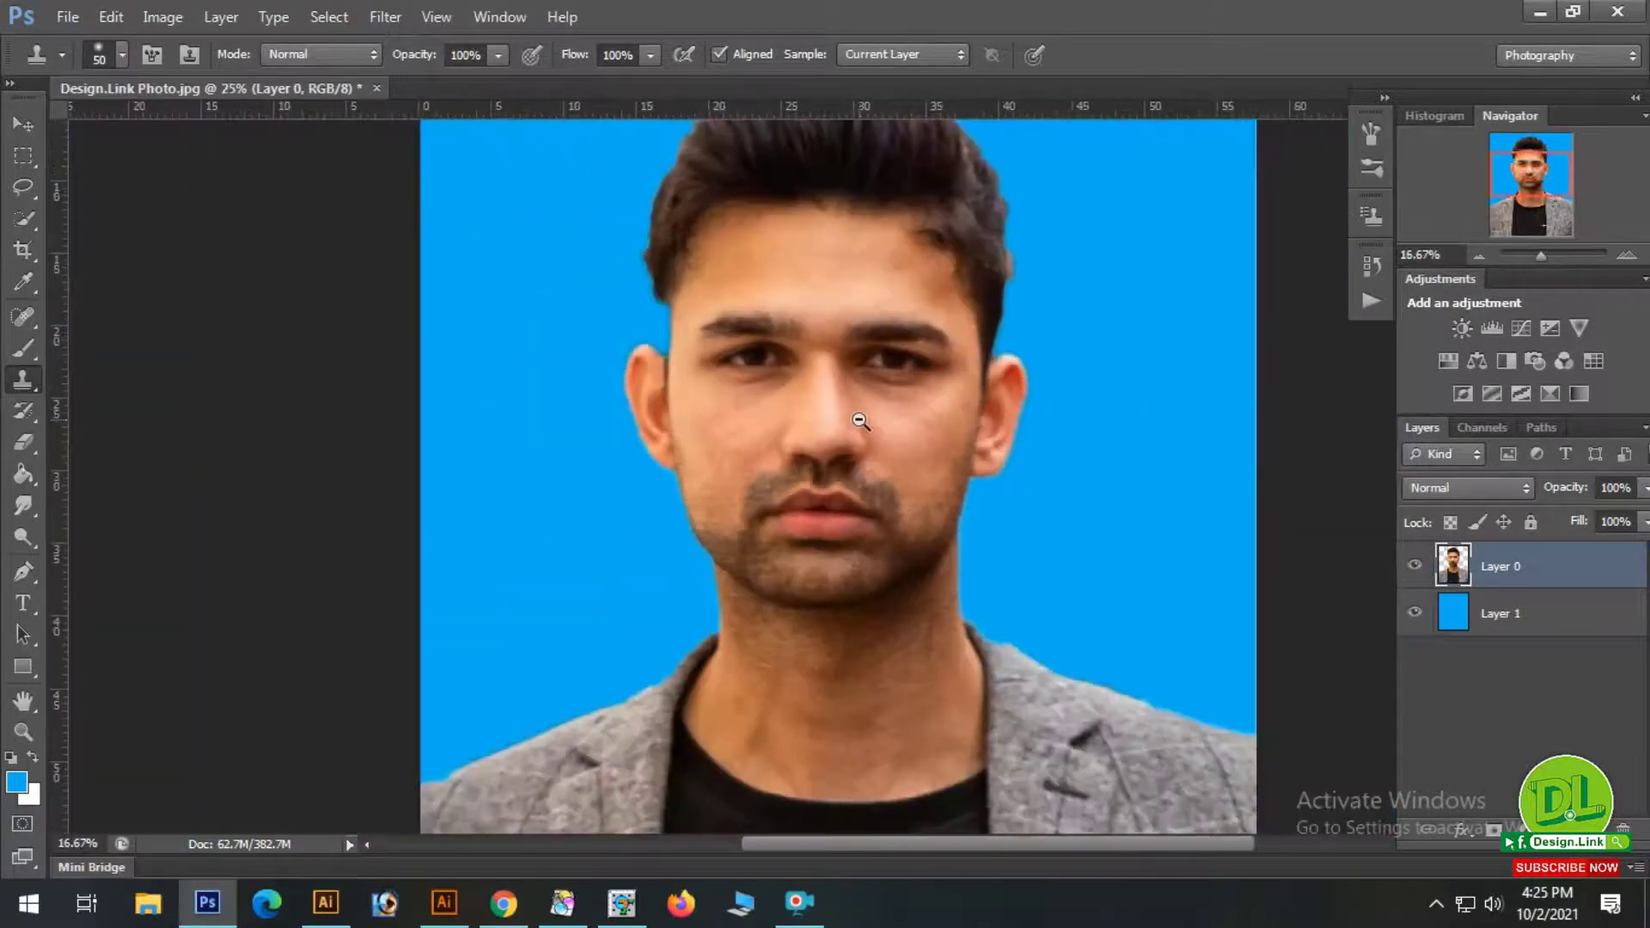
{"action": "left_click", "coordinate": [860, 420], "text": "ctrl+alt"}
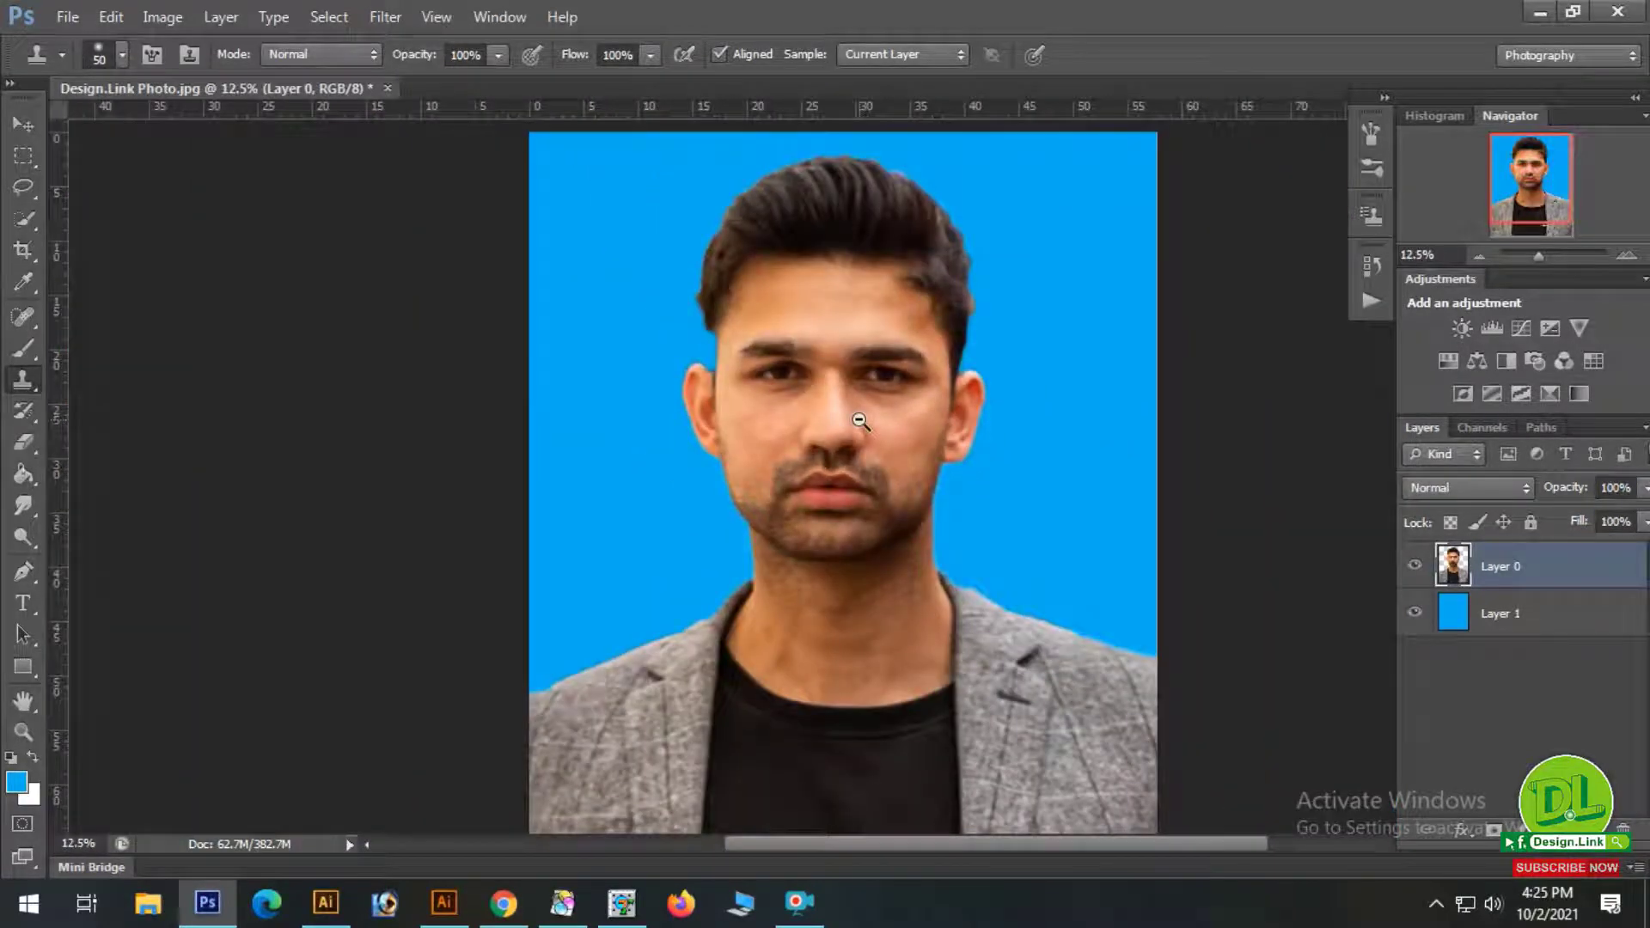
{"action": "left_click", "coordinate": [799, 436], "text": "ctrl"}
{"action": "left_click", "coordinate": [786, 431], "text": "ctrl"}
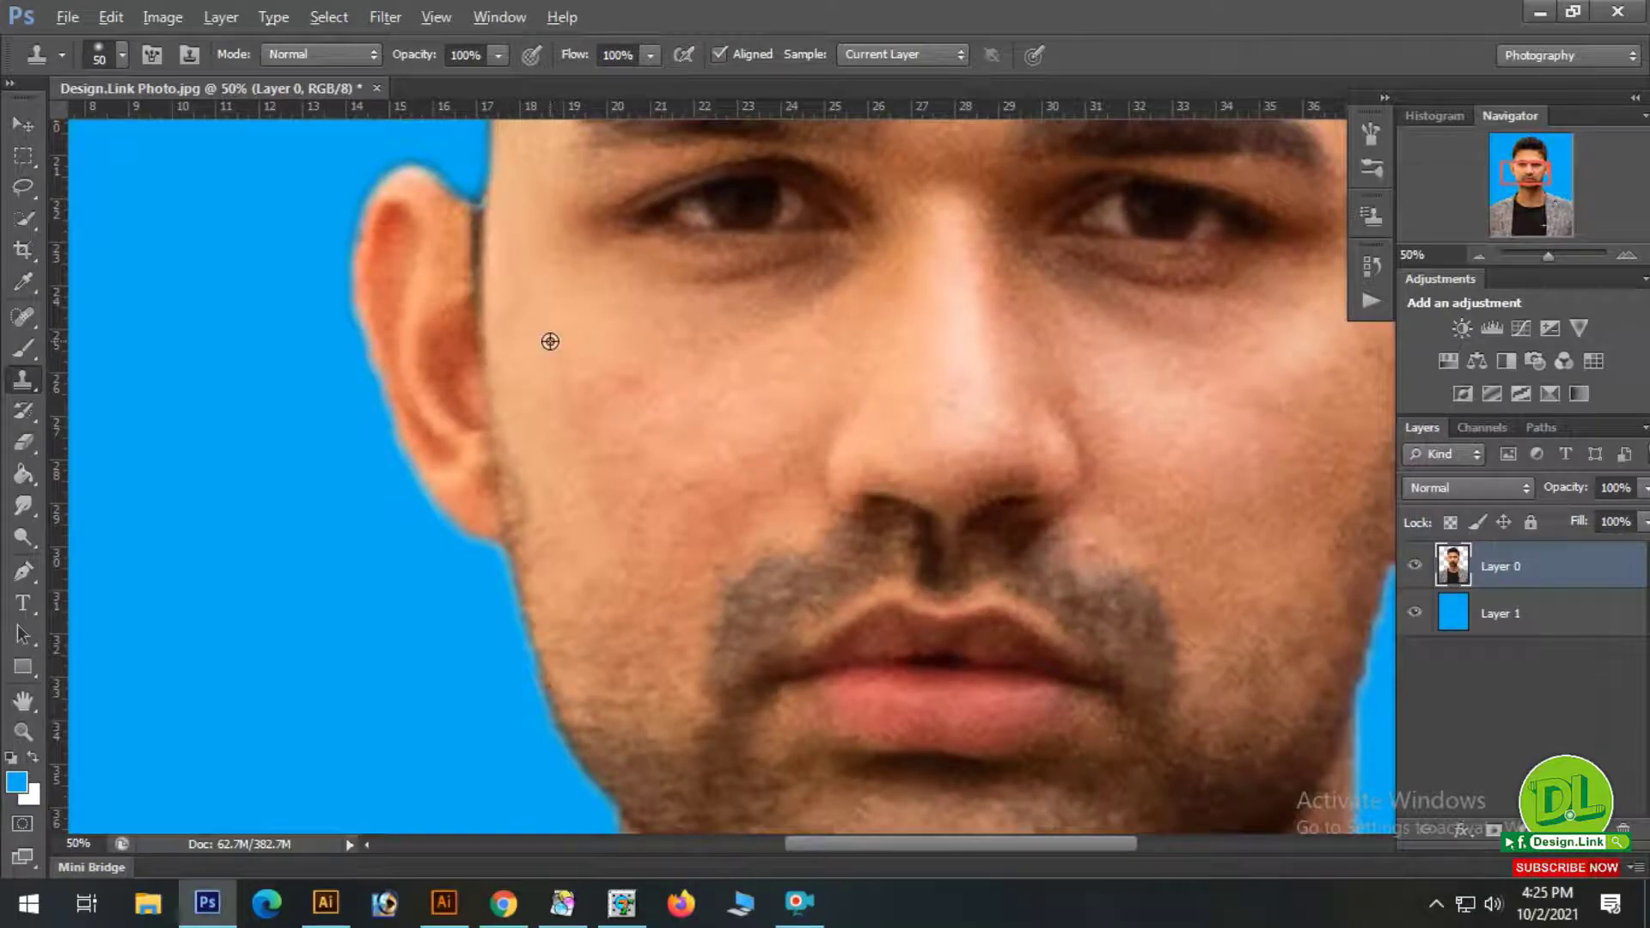
{"action": "left_click", "coordinate": [917, 409], "text": "alt"}
{"action": "left_click", "coordinate": [917, 409], "text": "alt"}
{"action": "left_click", "coordinate": [916, 409], "text": "alt"}
{"action": "left_click", "coordinate": [917, 409], "text": "alt"}
{"action": "left_click", "coordinate": [917, 409], "text": "alt"}
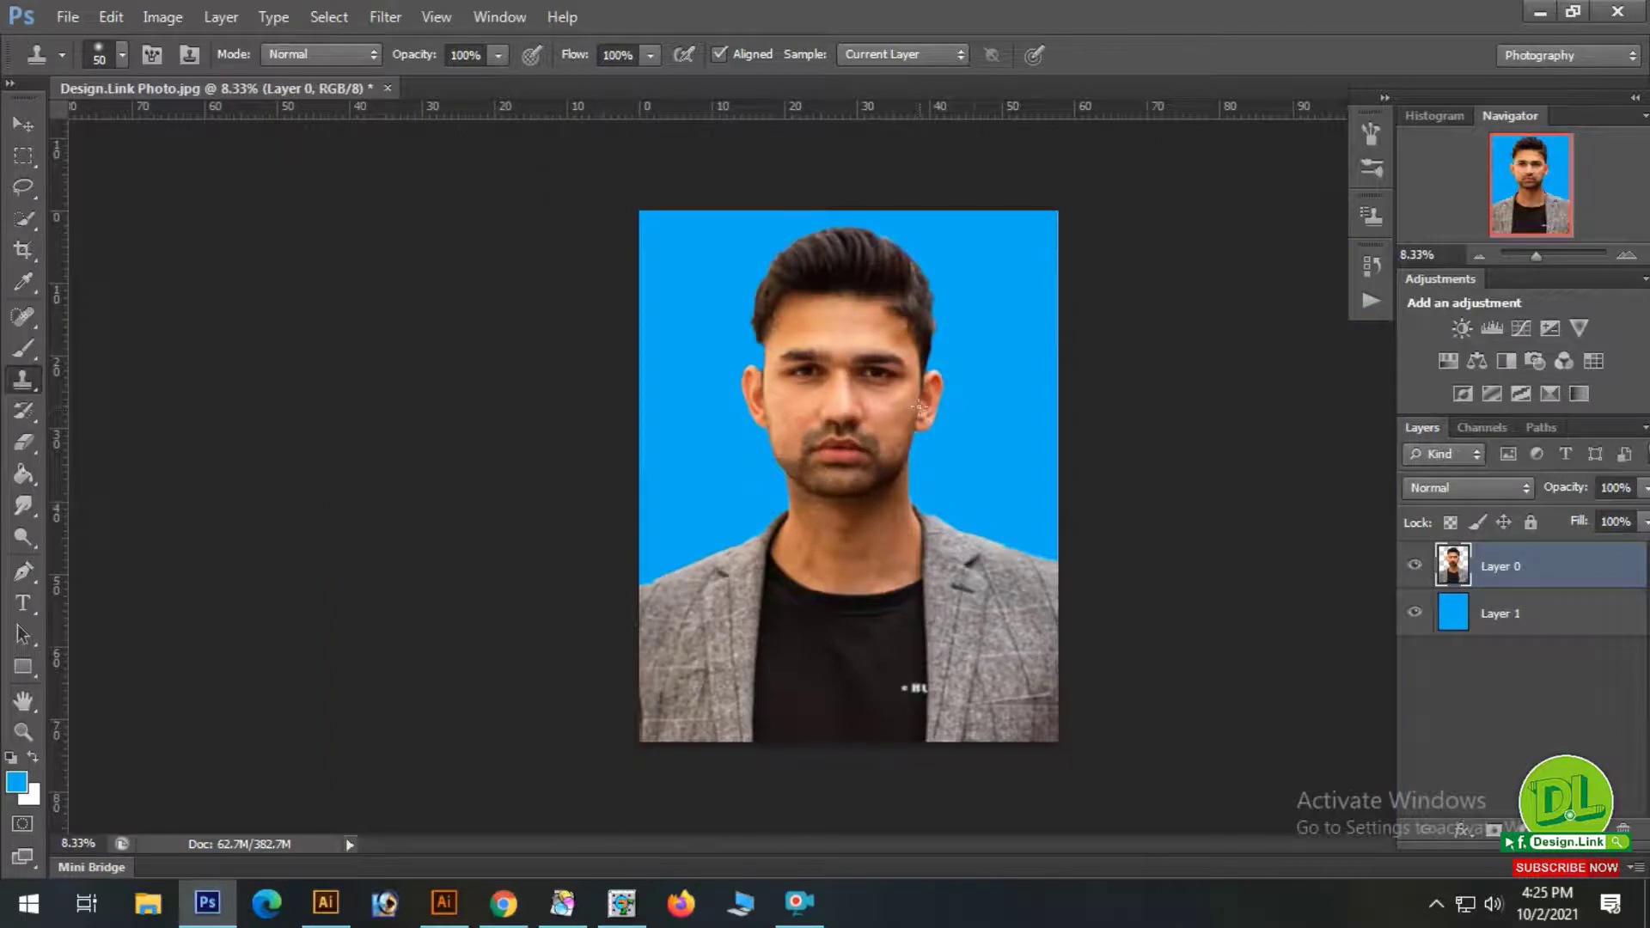
{"action": "left_click", "coordinate": [962, 510], "text": "ctrl"}
{"action": "left_click", "coordinate": [913, 394], "text": "alt"}
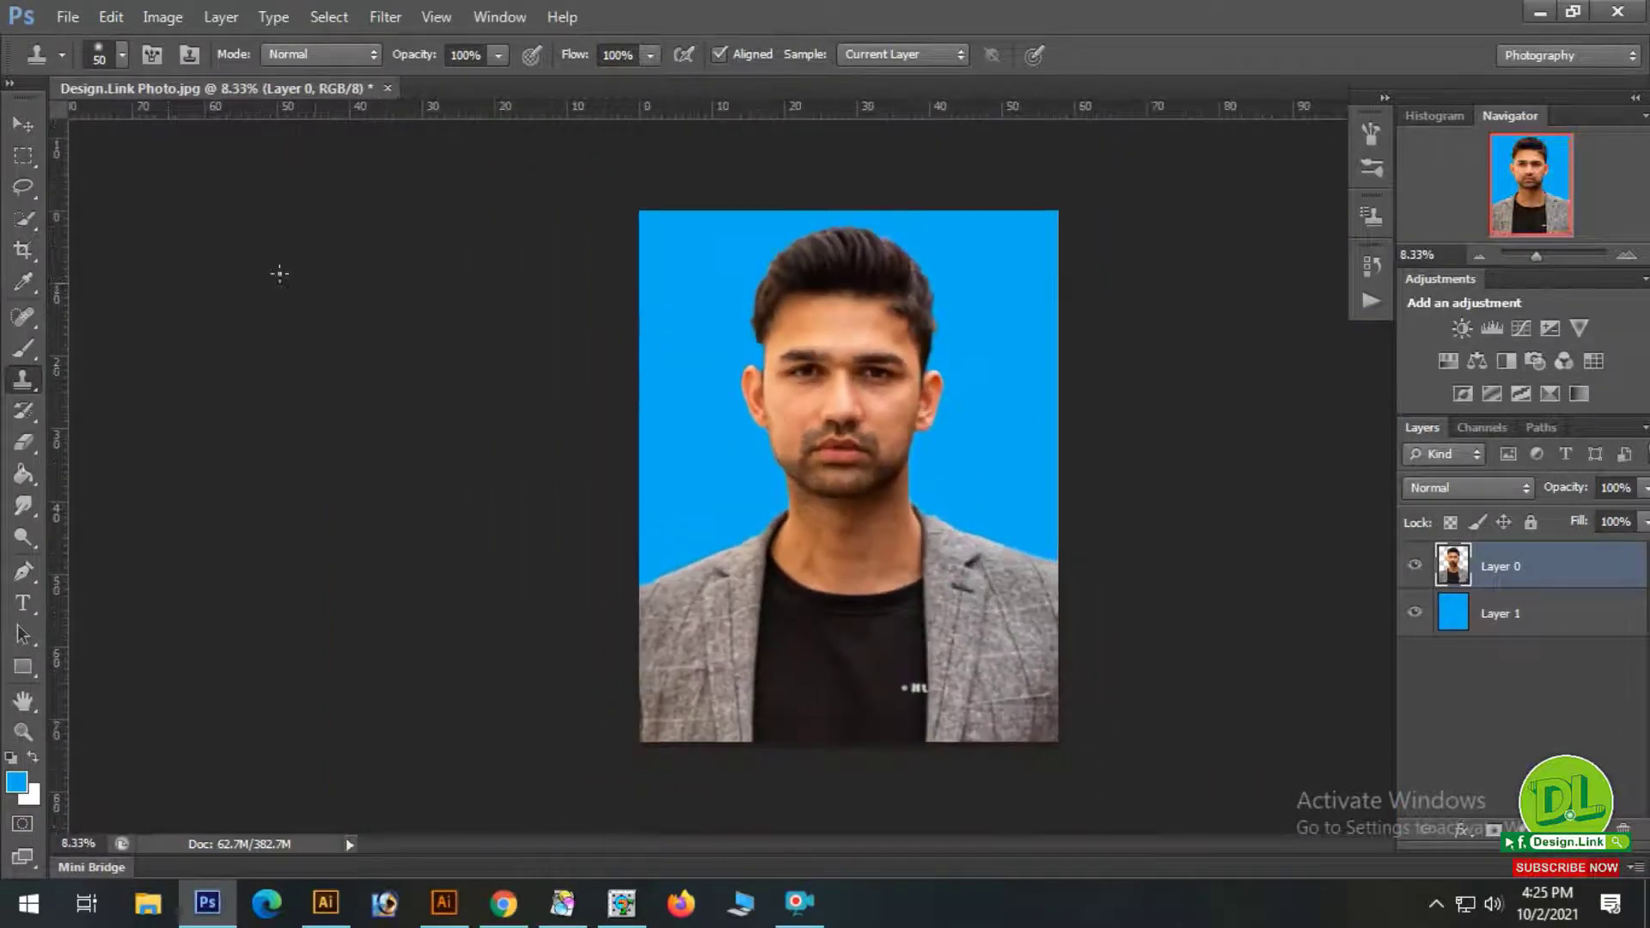
Brighten the man on Layer 0 with an RGB Curves point at input 117, output 132.
{"action": "key", "text": "ctrl+m"}
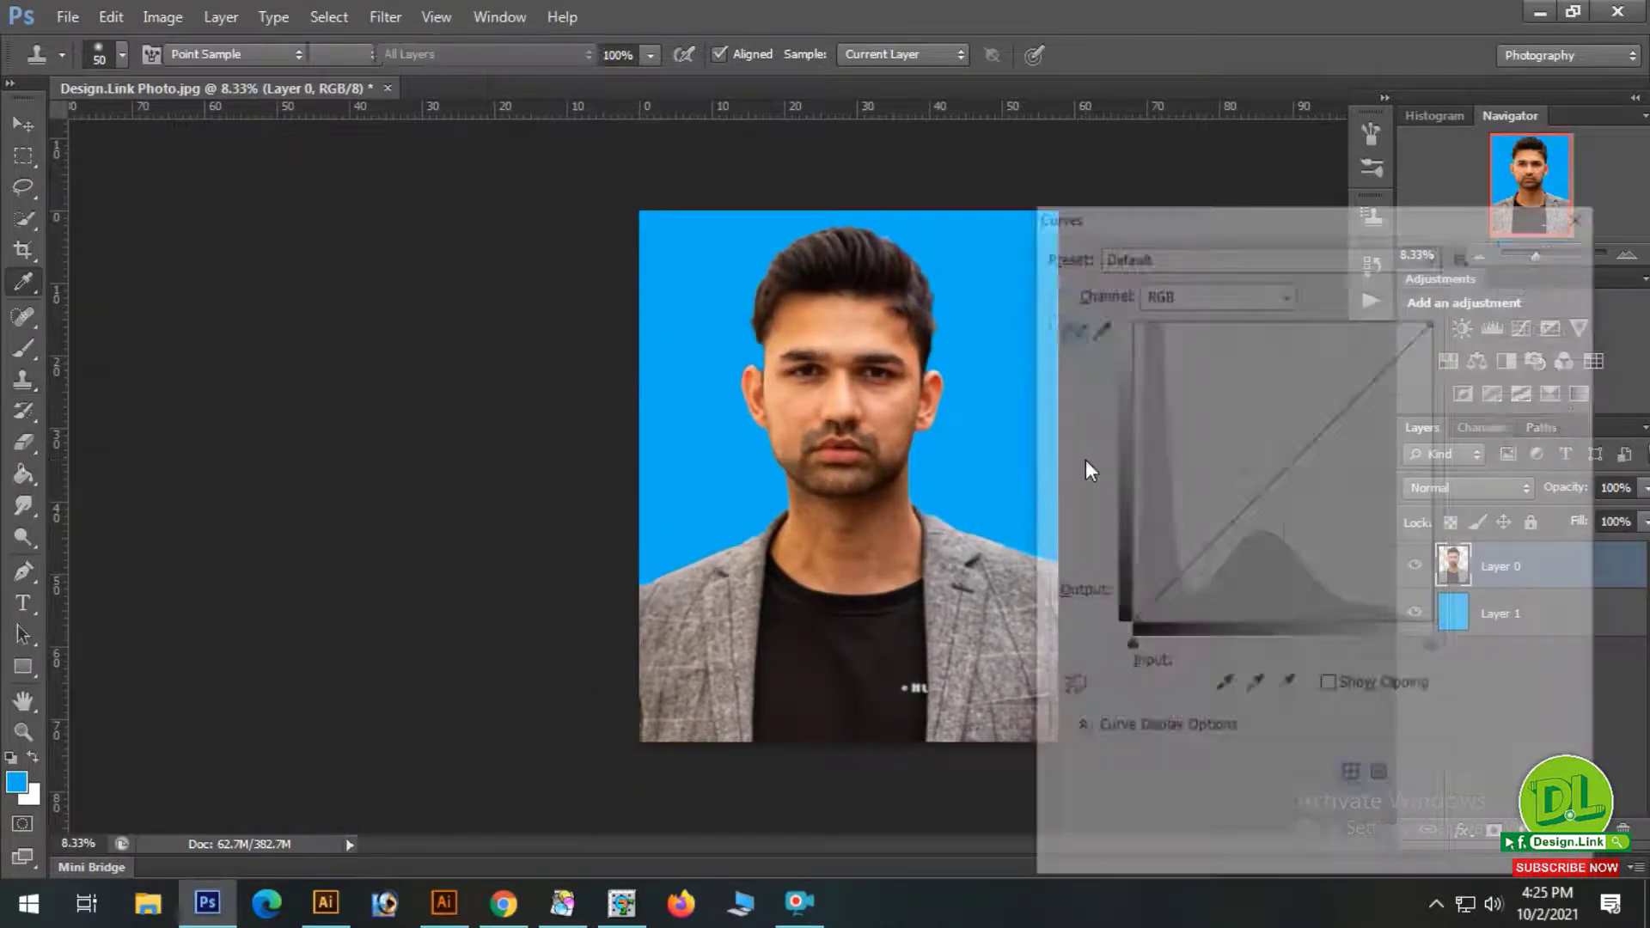
{"action": "left_click", "coordinate": [1544, 286]}
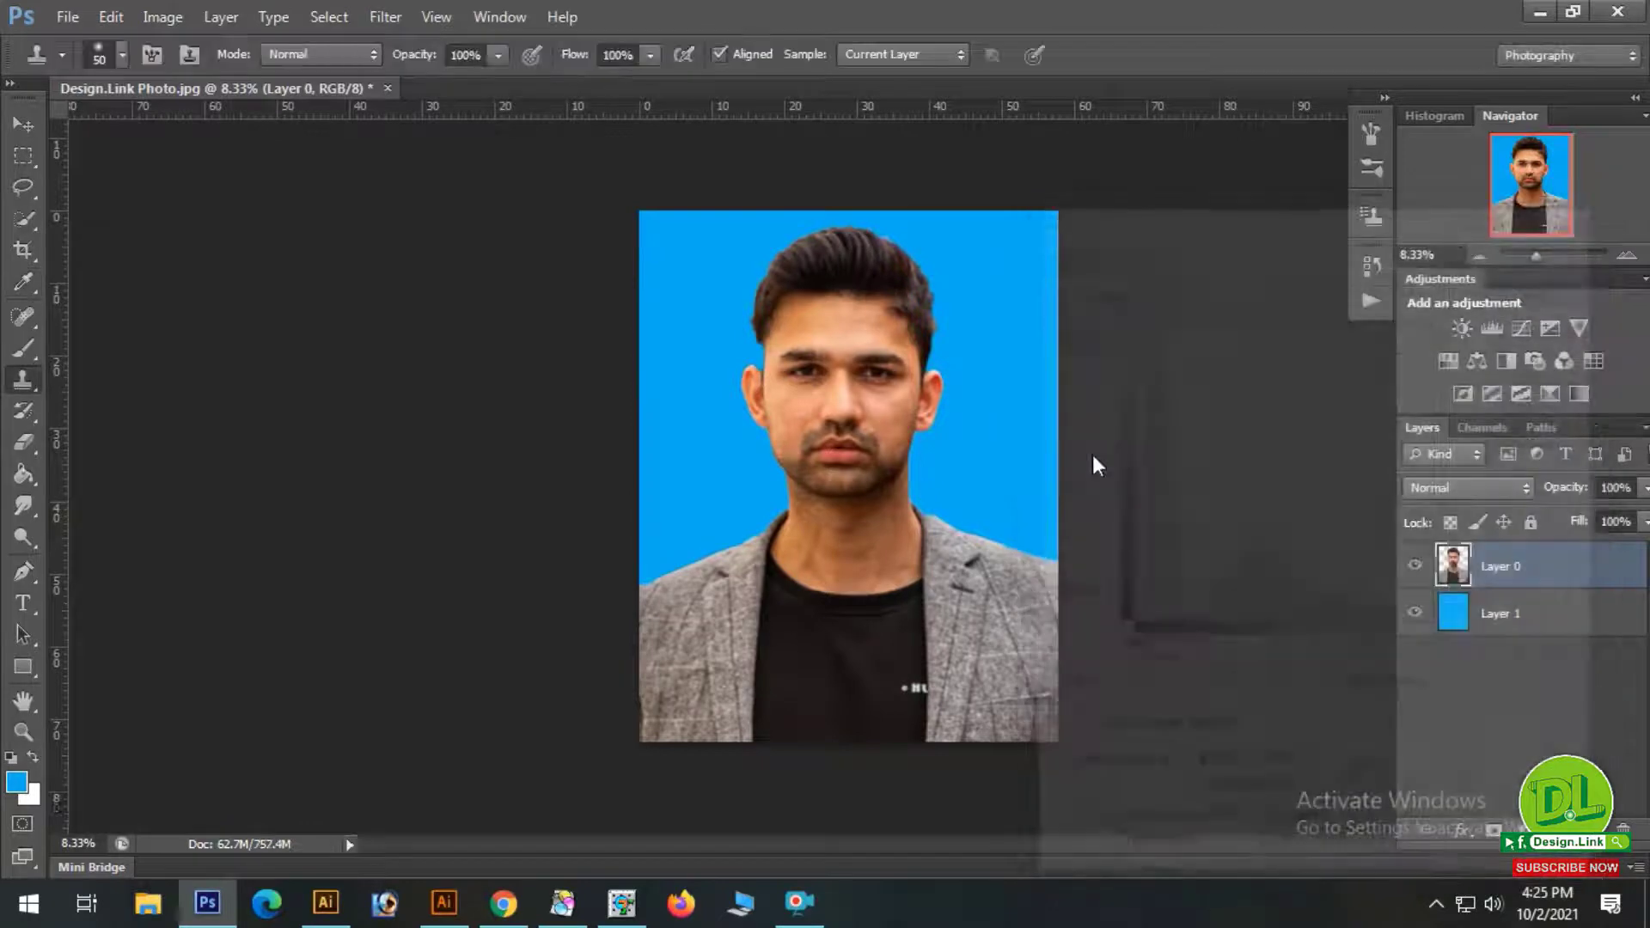
{"action": "key", "text": "ctrl+m"}
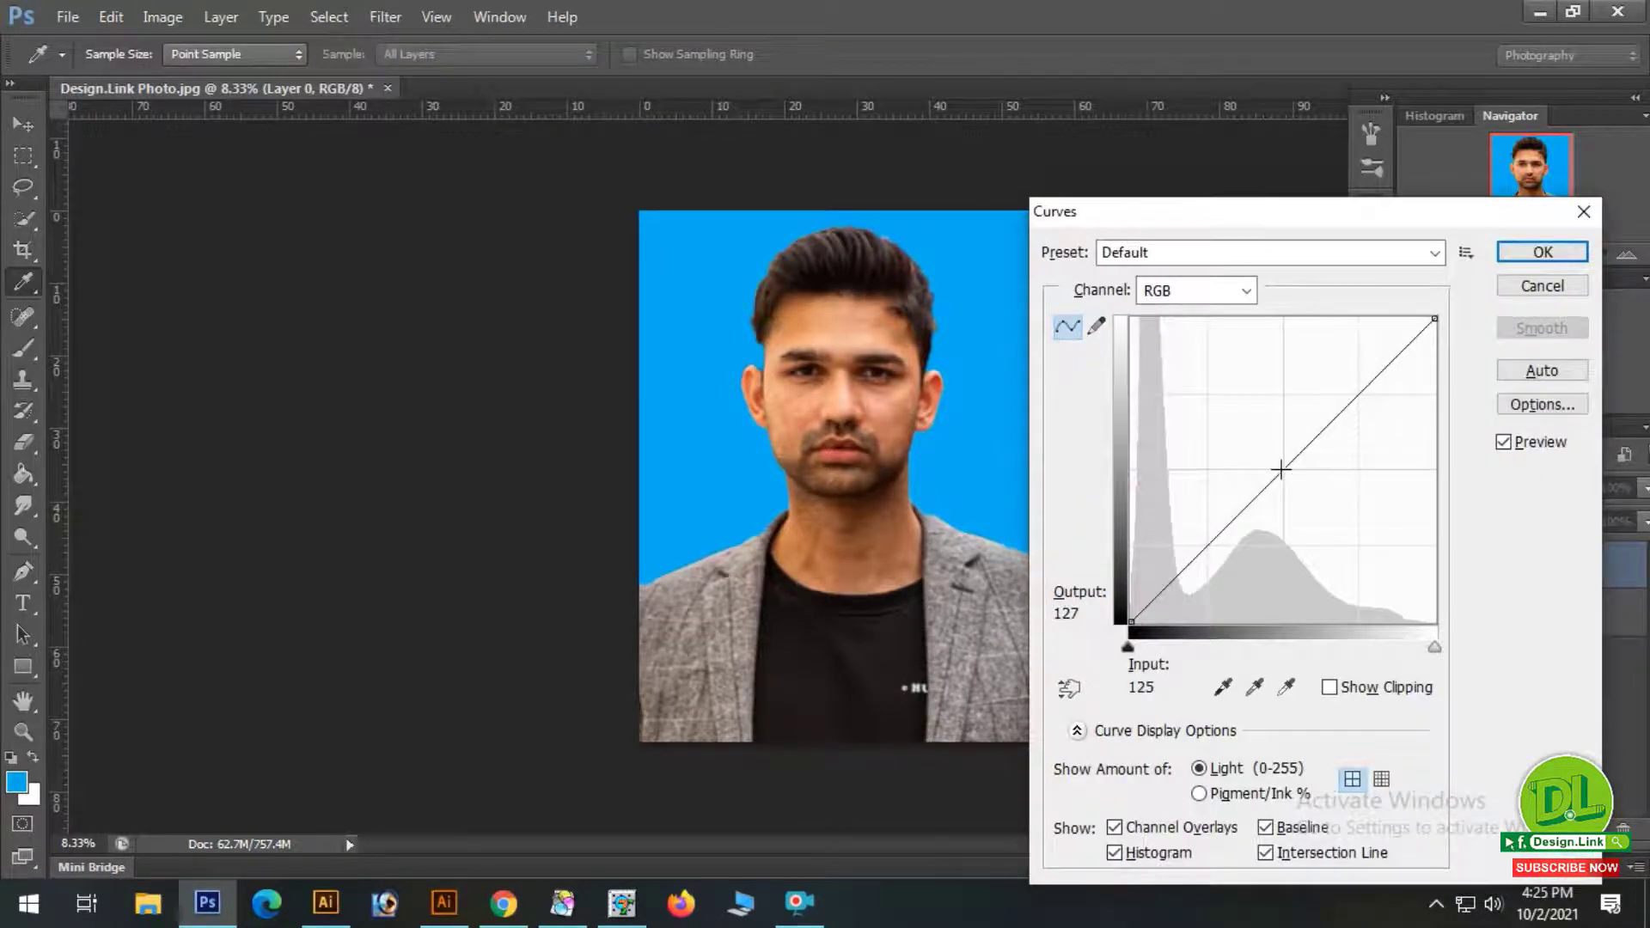
{"action": "left_click_drag", "start_coordinate": [1284, 469], "coordinate": [1269, 463]}
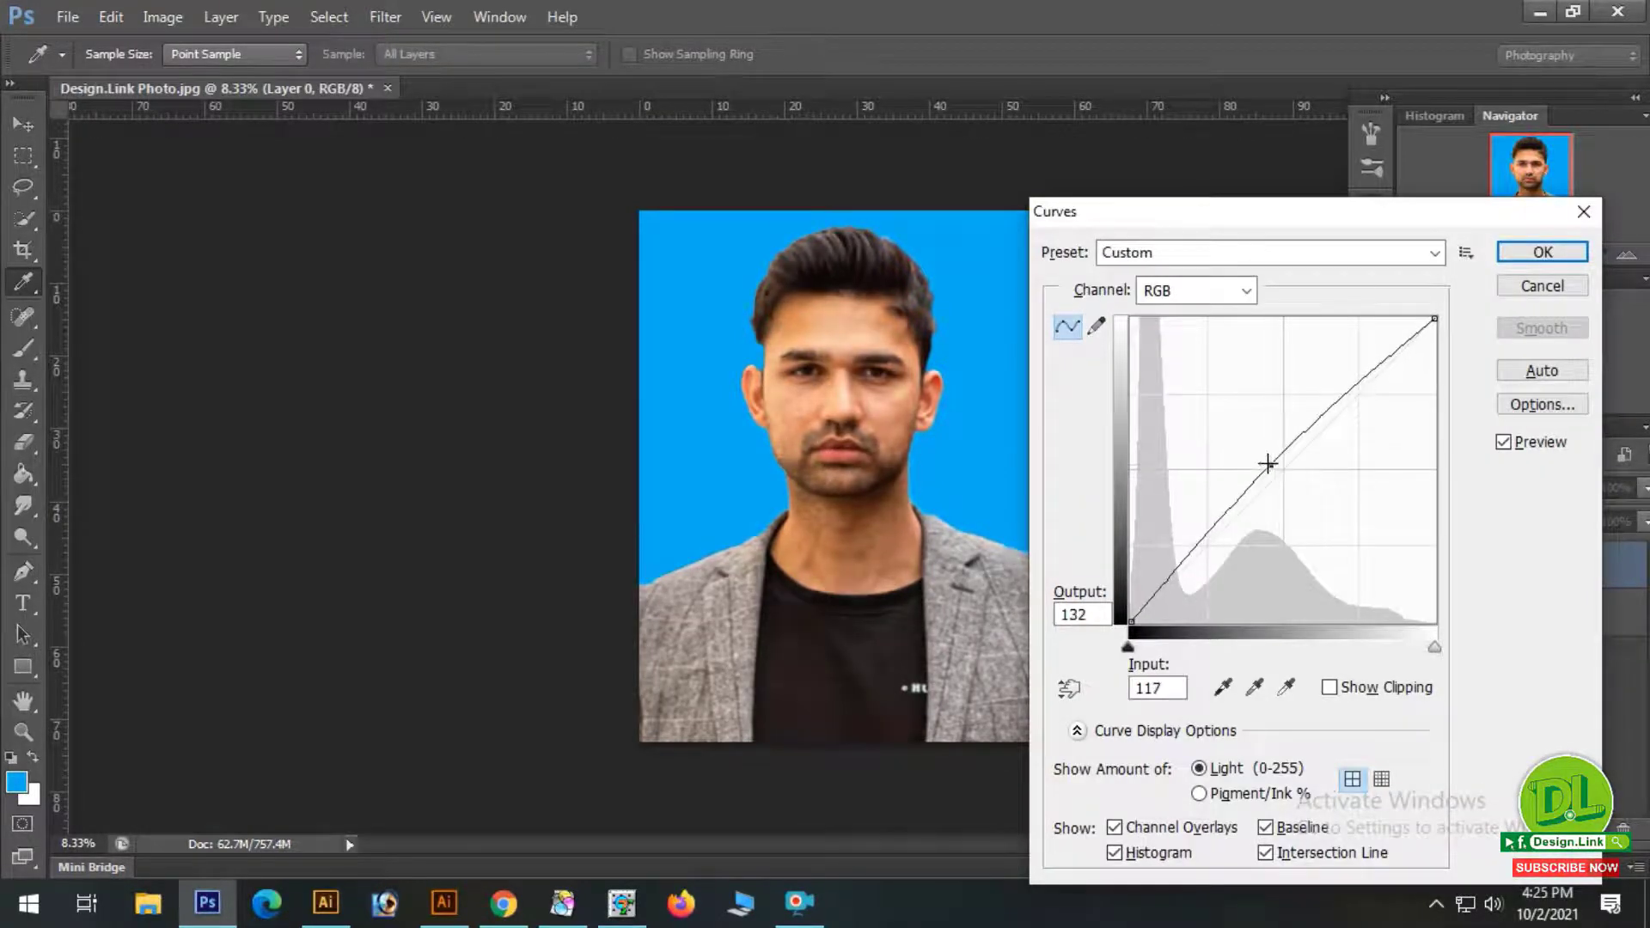
{"action": "left_click_drag", "start_coordinate": [1398, 216], "coordinate": [1447, 182]}
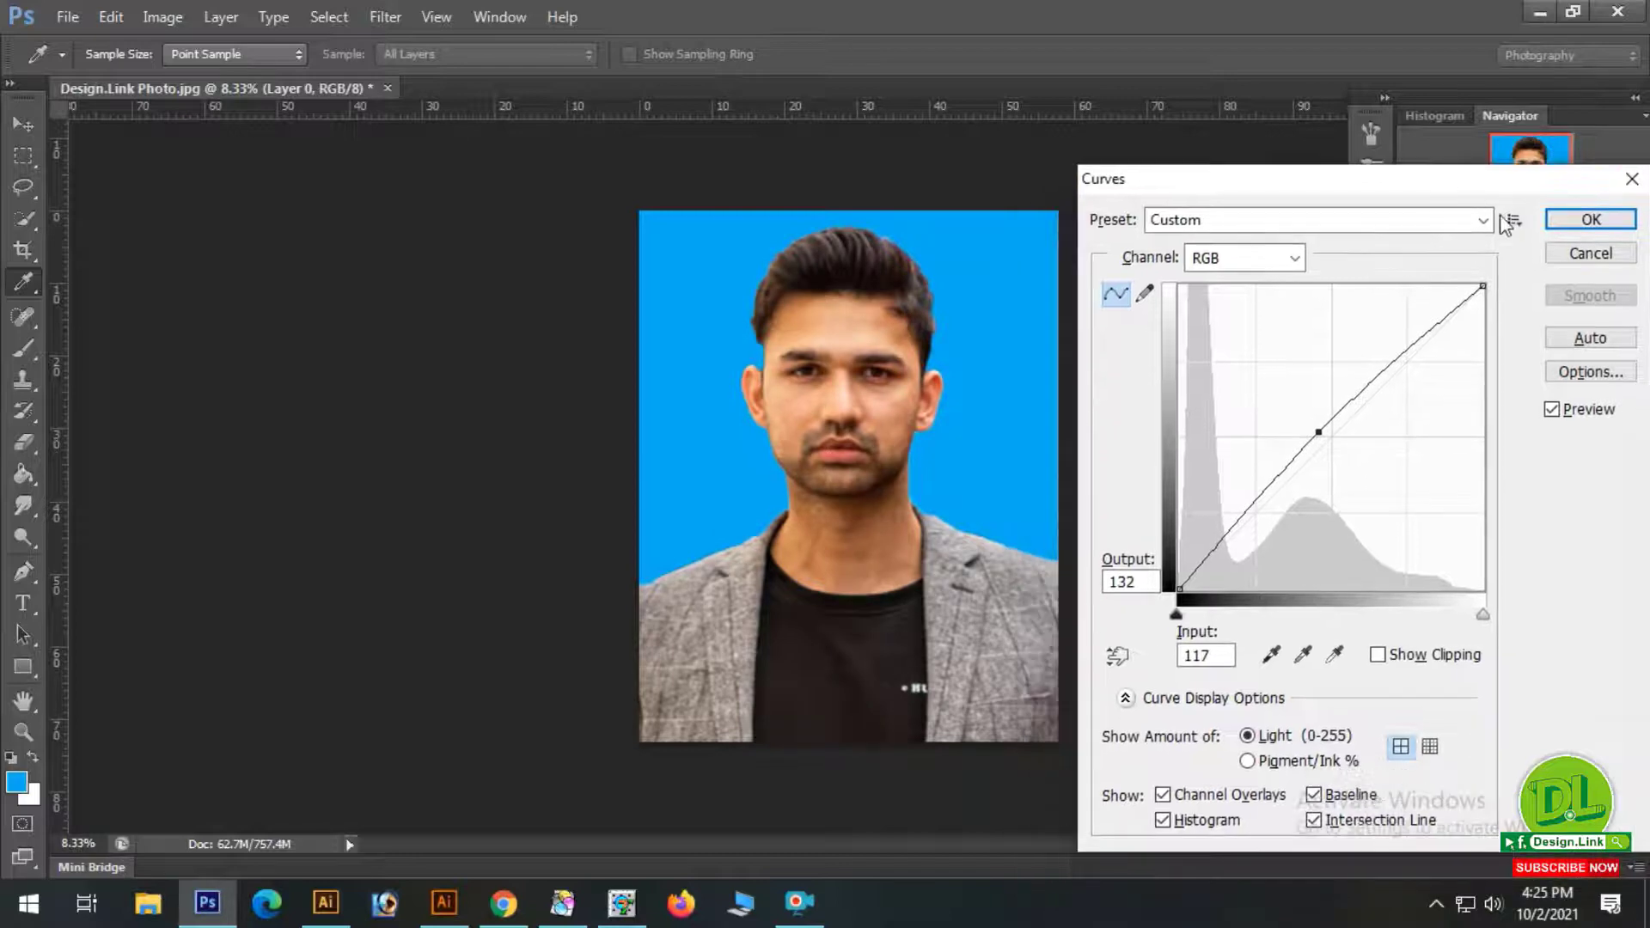
{"action": "left_click", "coordinate": [1560, 222]}
{"action": "left_click", "coordinate": [991, 482], "text": "alt"}
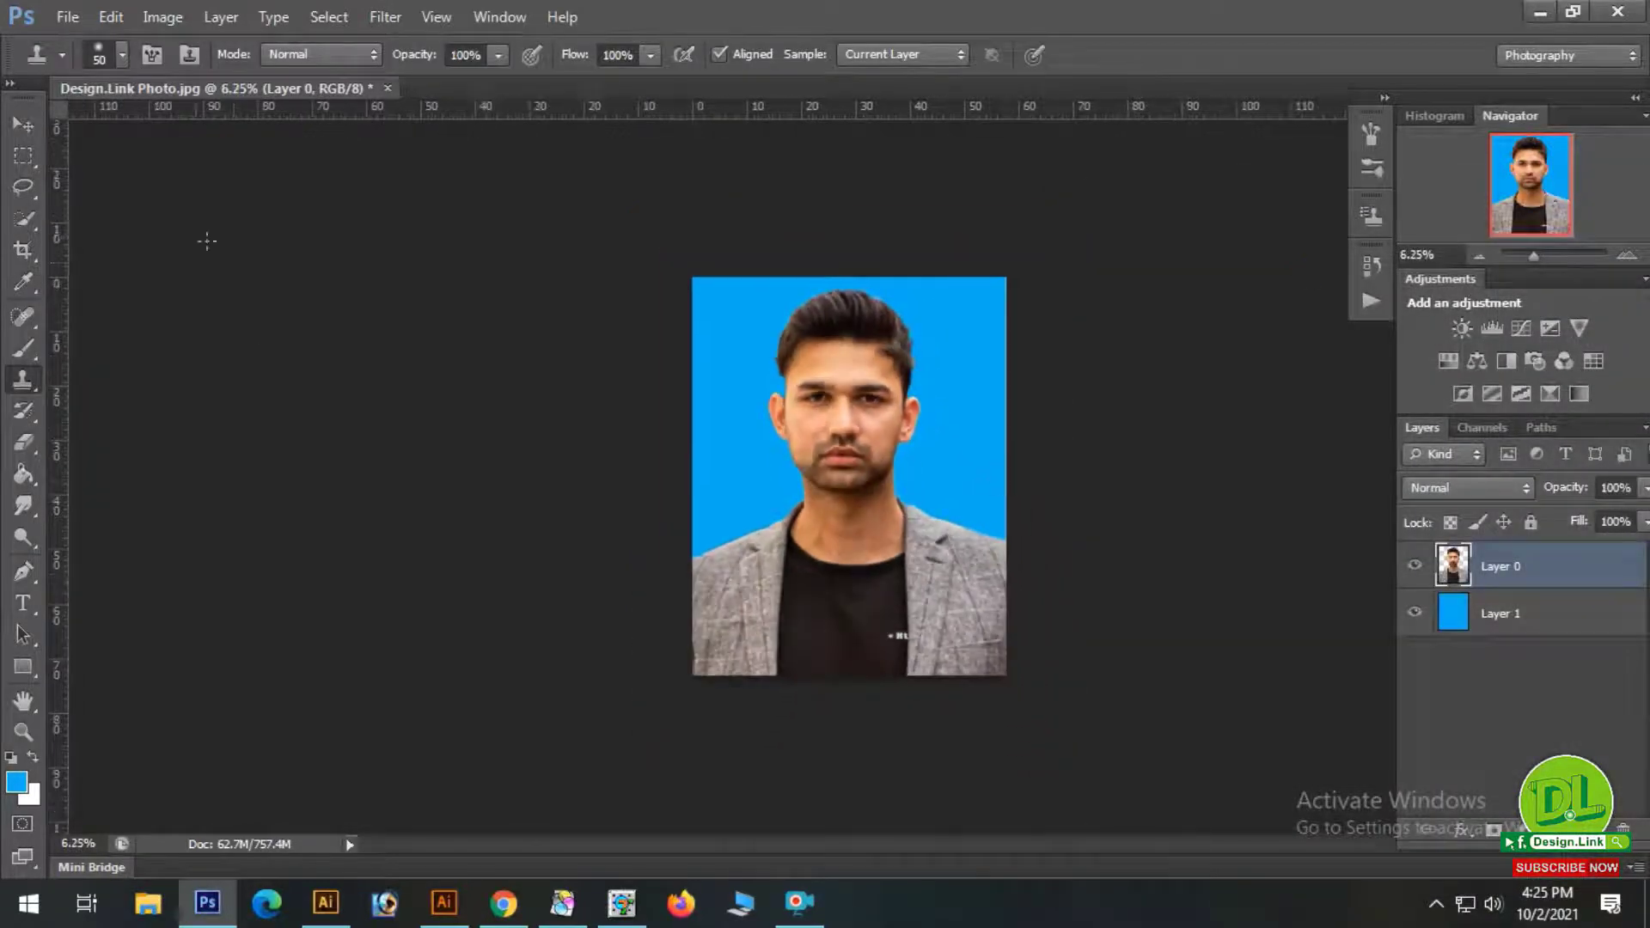
{"action": "left_click", "coordinate": [24, 162]}
{"action": "left_click", "coordinate": [811, 463], "text": "alt"}
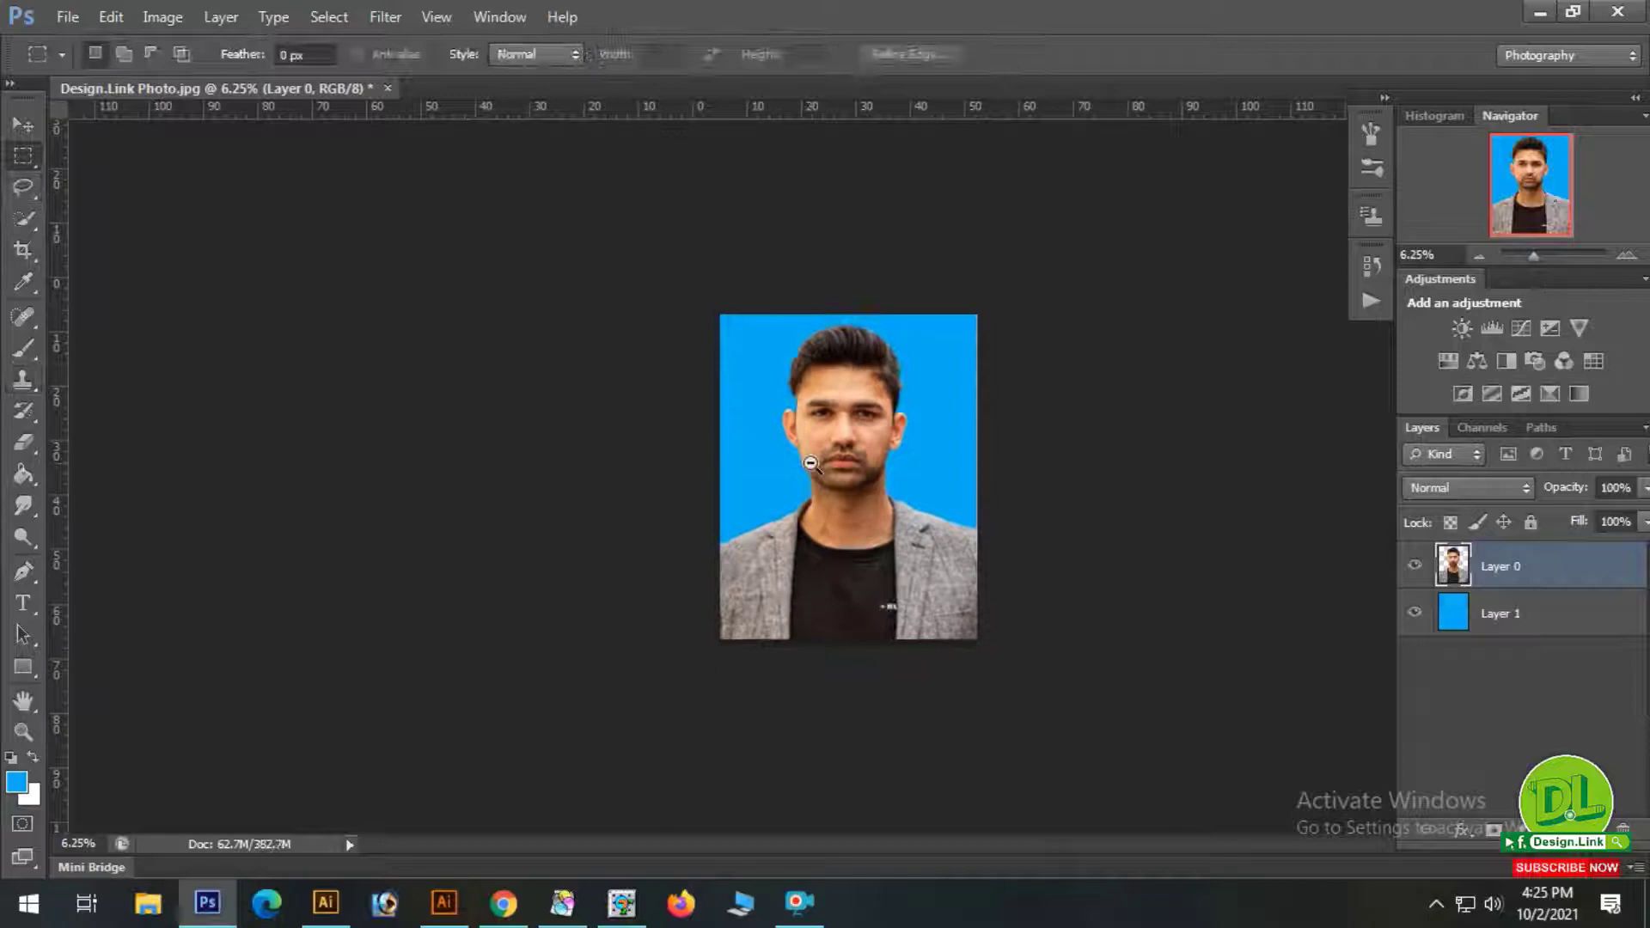
{"action": "left_click", "coordinate": [922, 507], "text": "ctrl"}
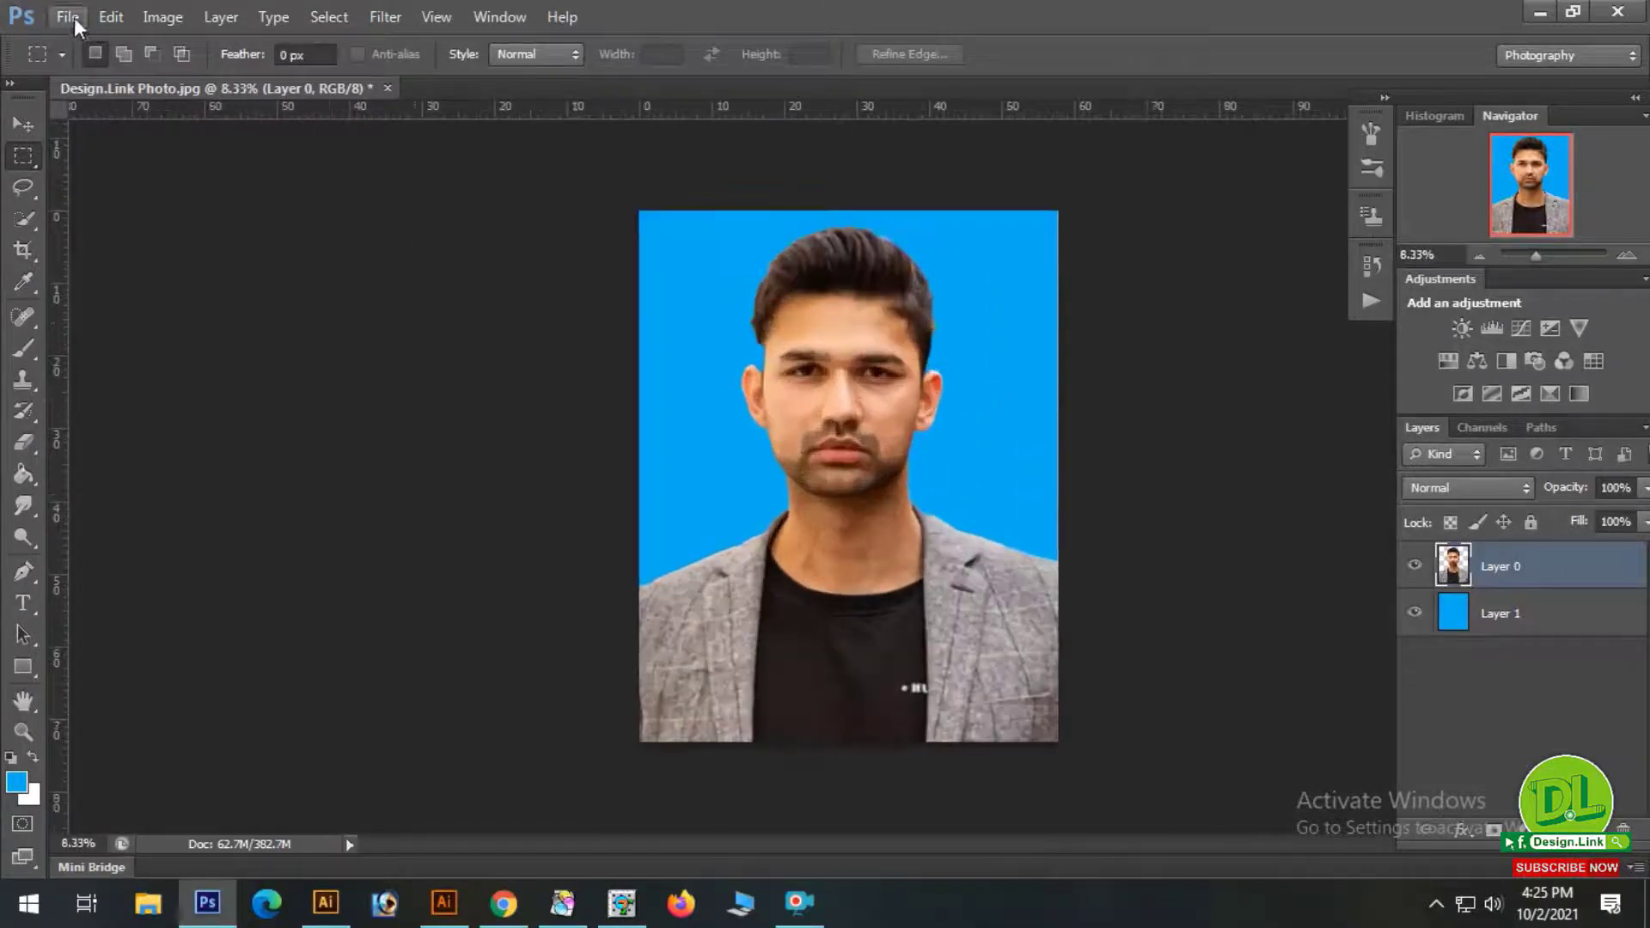
Save the layered portrait as a Photoshop PSD named Photo in the Photo folder with Maximize Compatibility on.
{"action": "left_click", "coordinate": [69, 18]}
{"action": "left_click", "coordinate": [114, 280]}
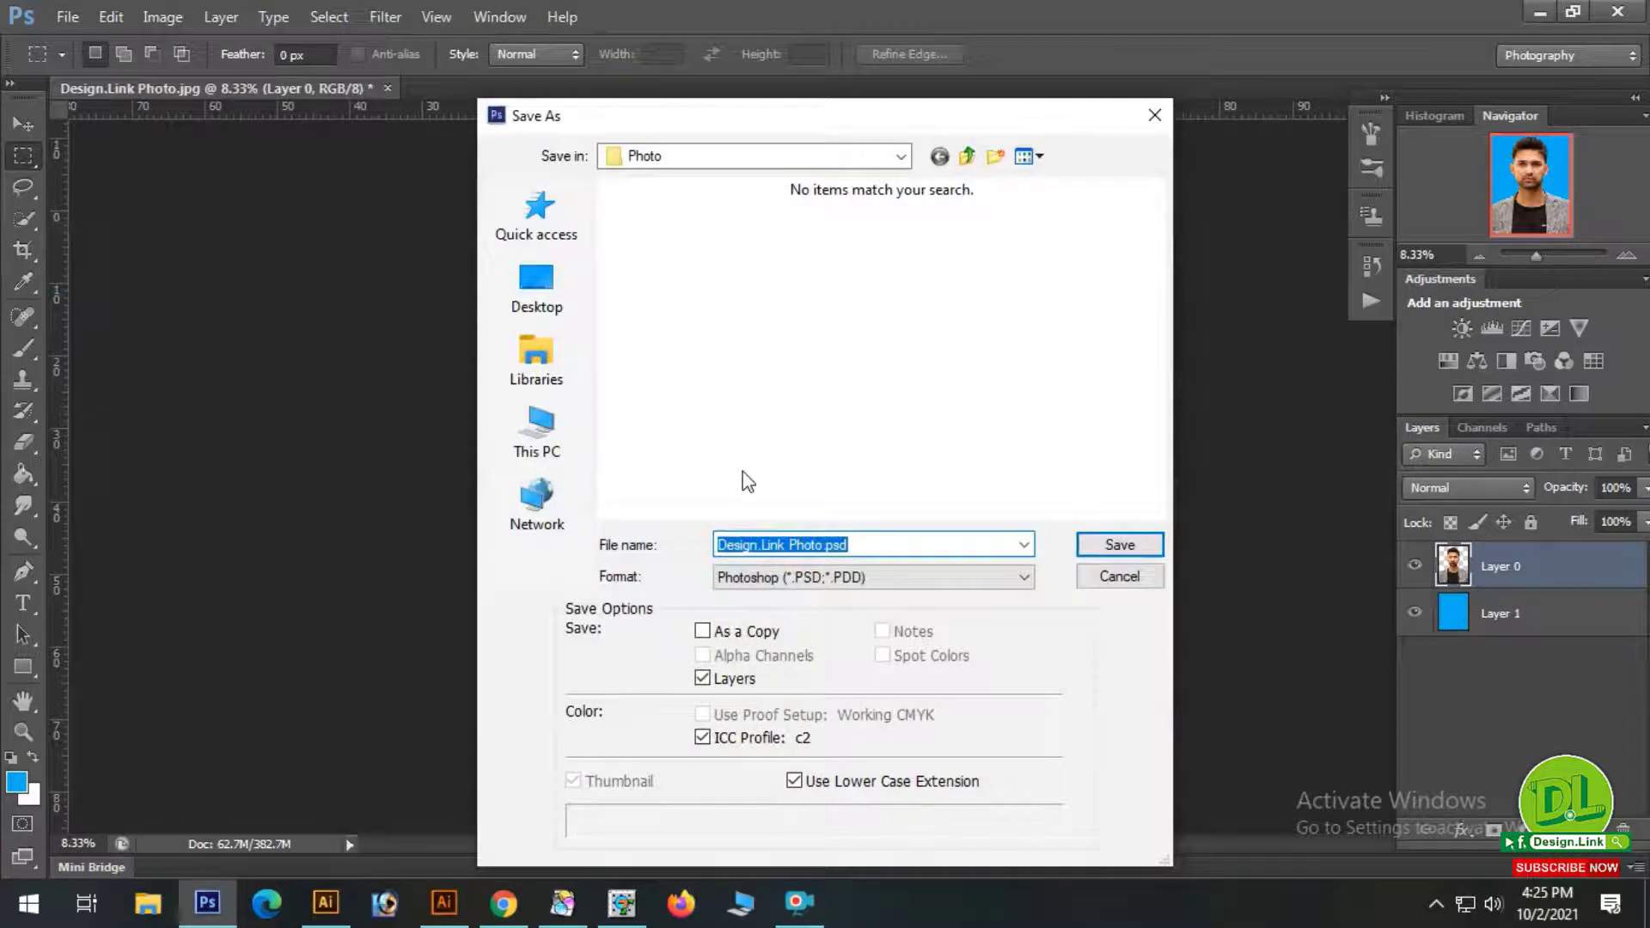
{"action": "type", "text": "Photo"}
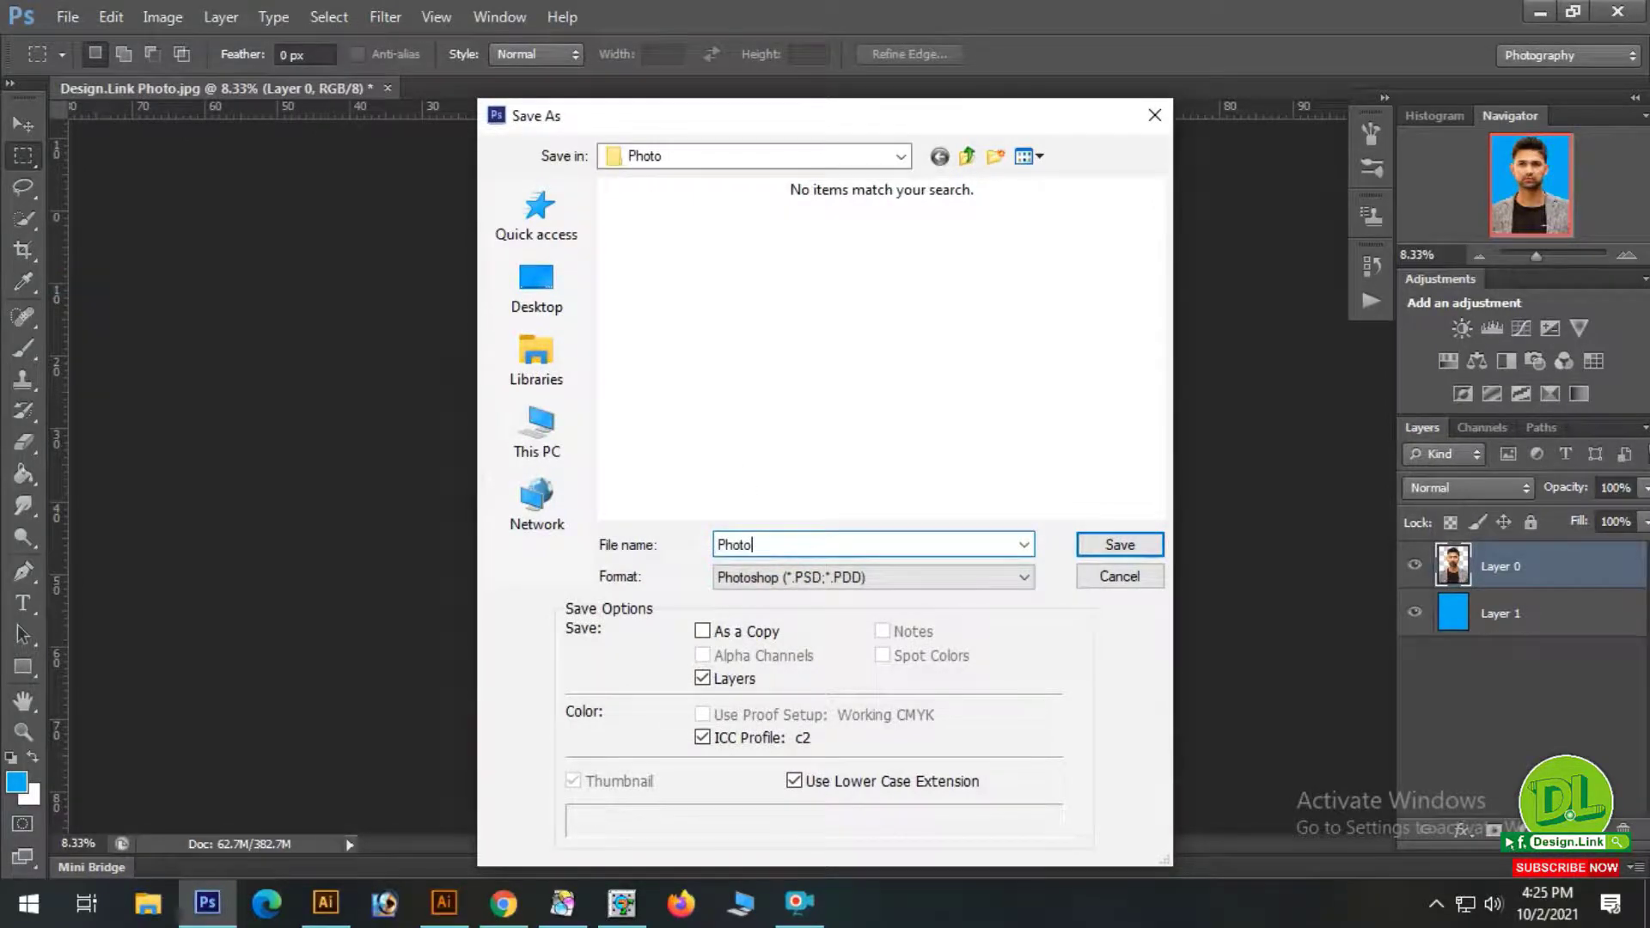
{"action": "key", "text": "Return"}
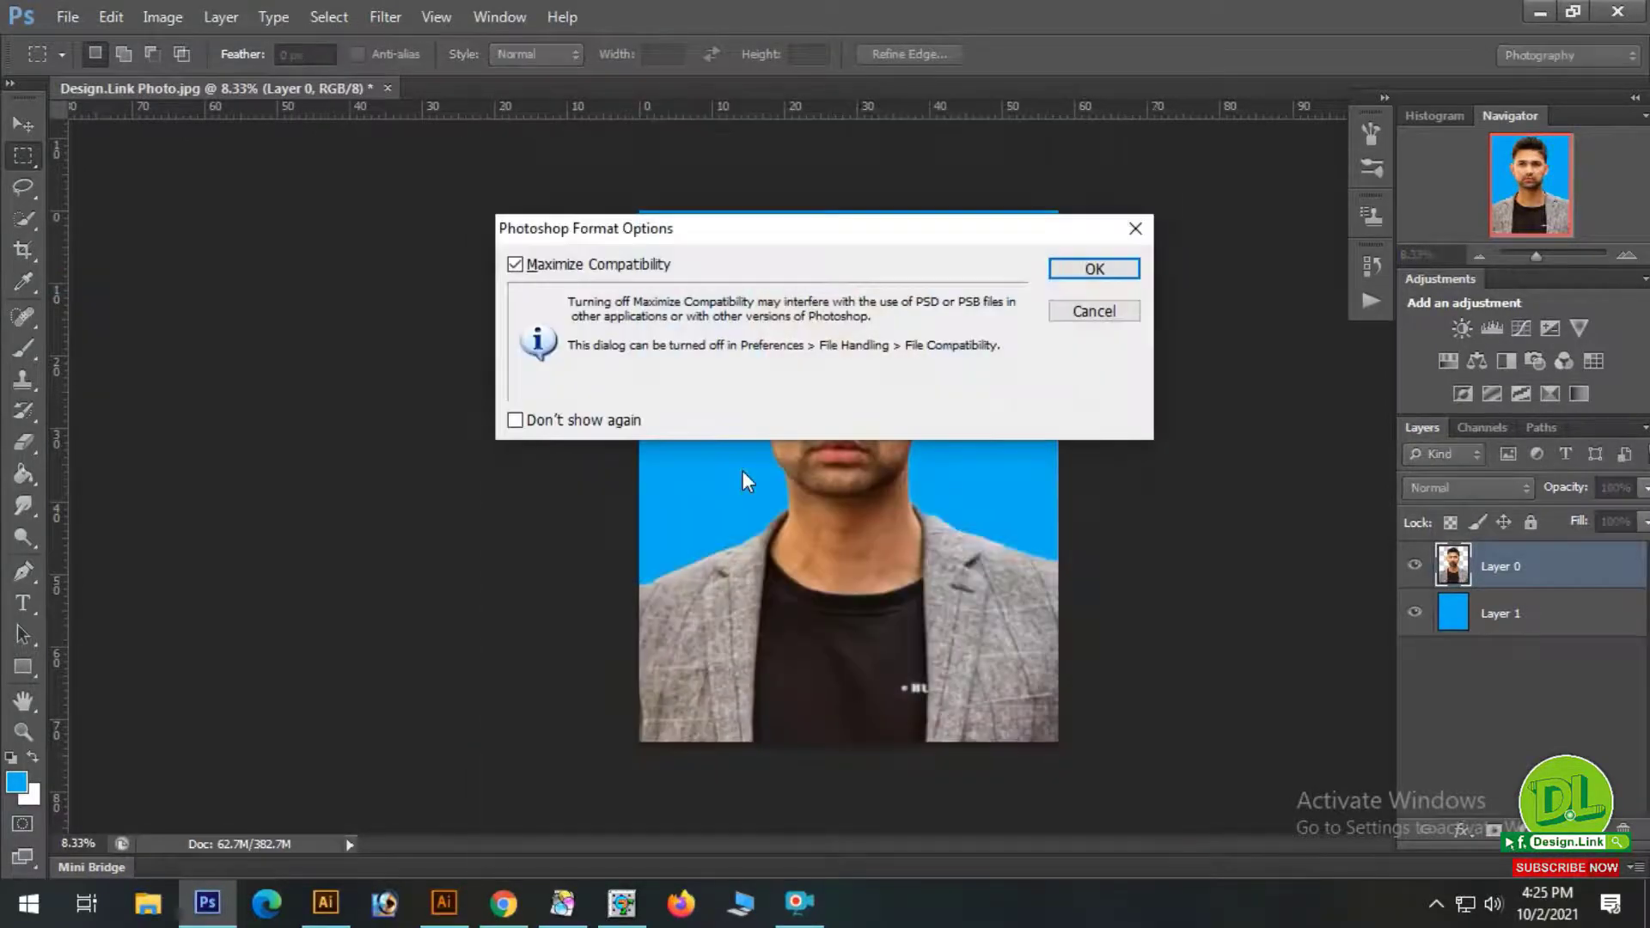
{"action": "left_click", "coordinate": [1091, 271]}
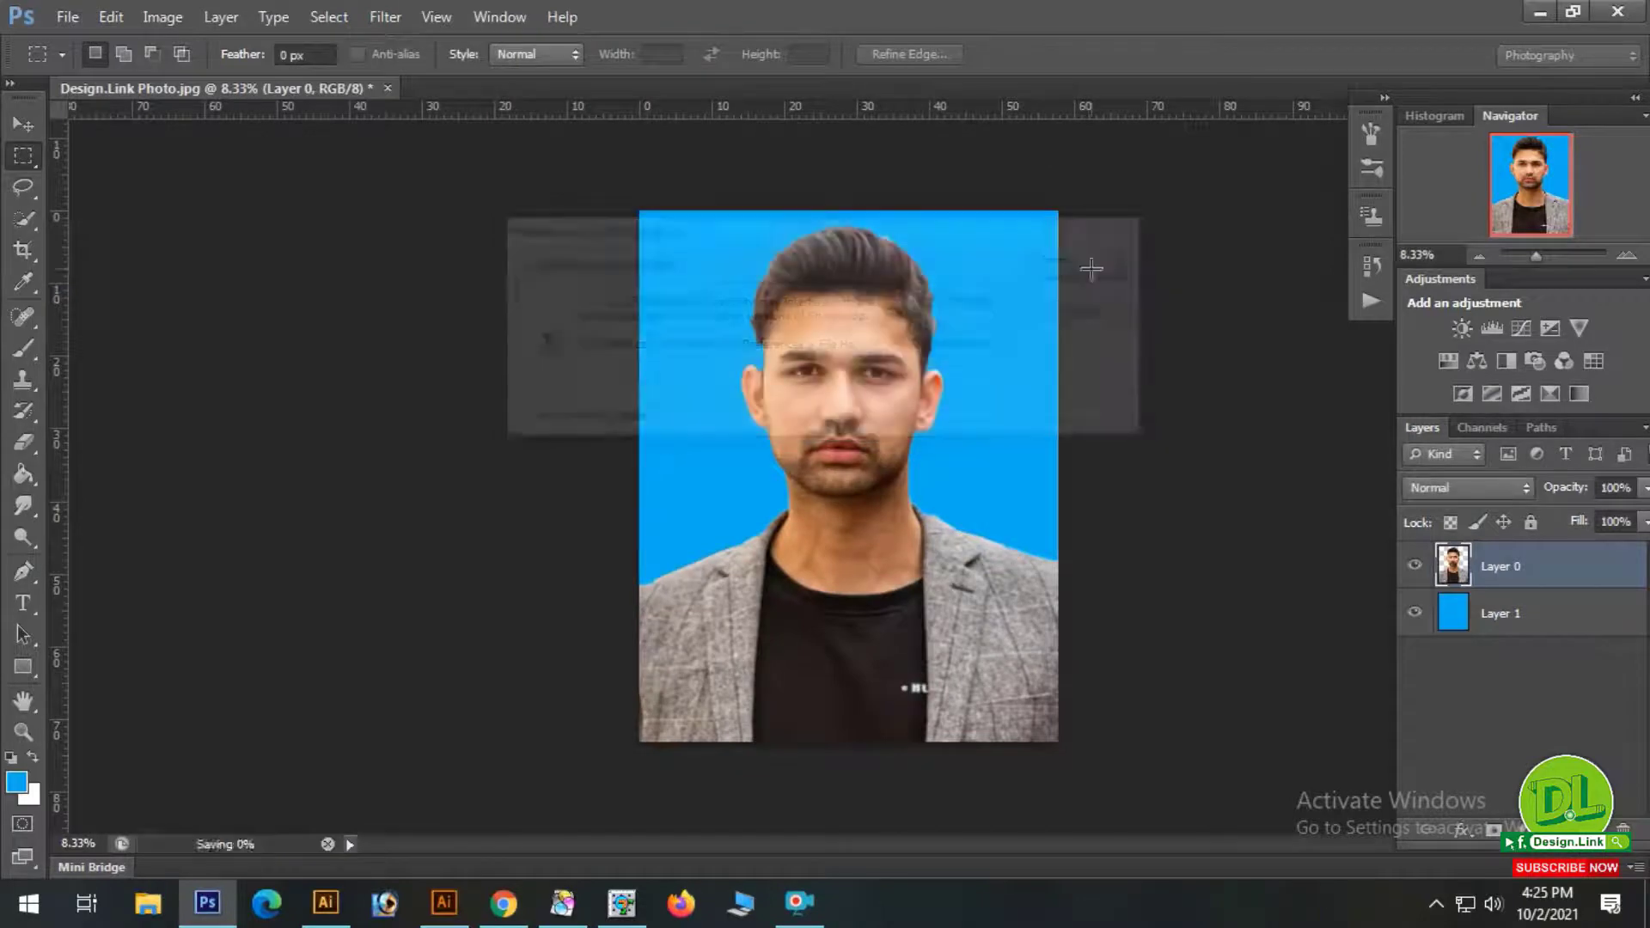
Switch to Illustrator and create a new portrait-oriented A4 document with one artboard and inches as units.
{"action": "left_click", "coordinate": [1542, 11]}
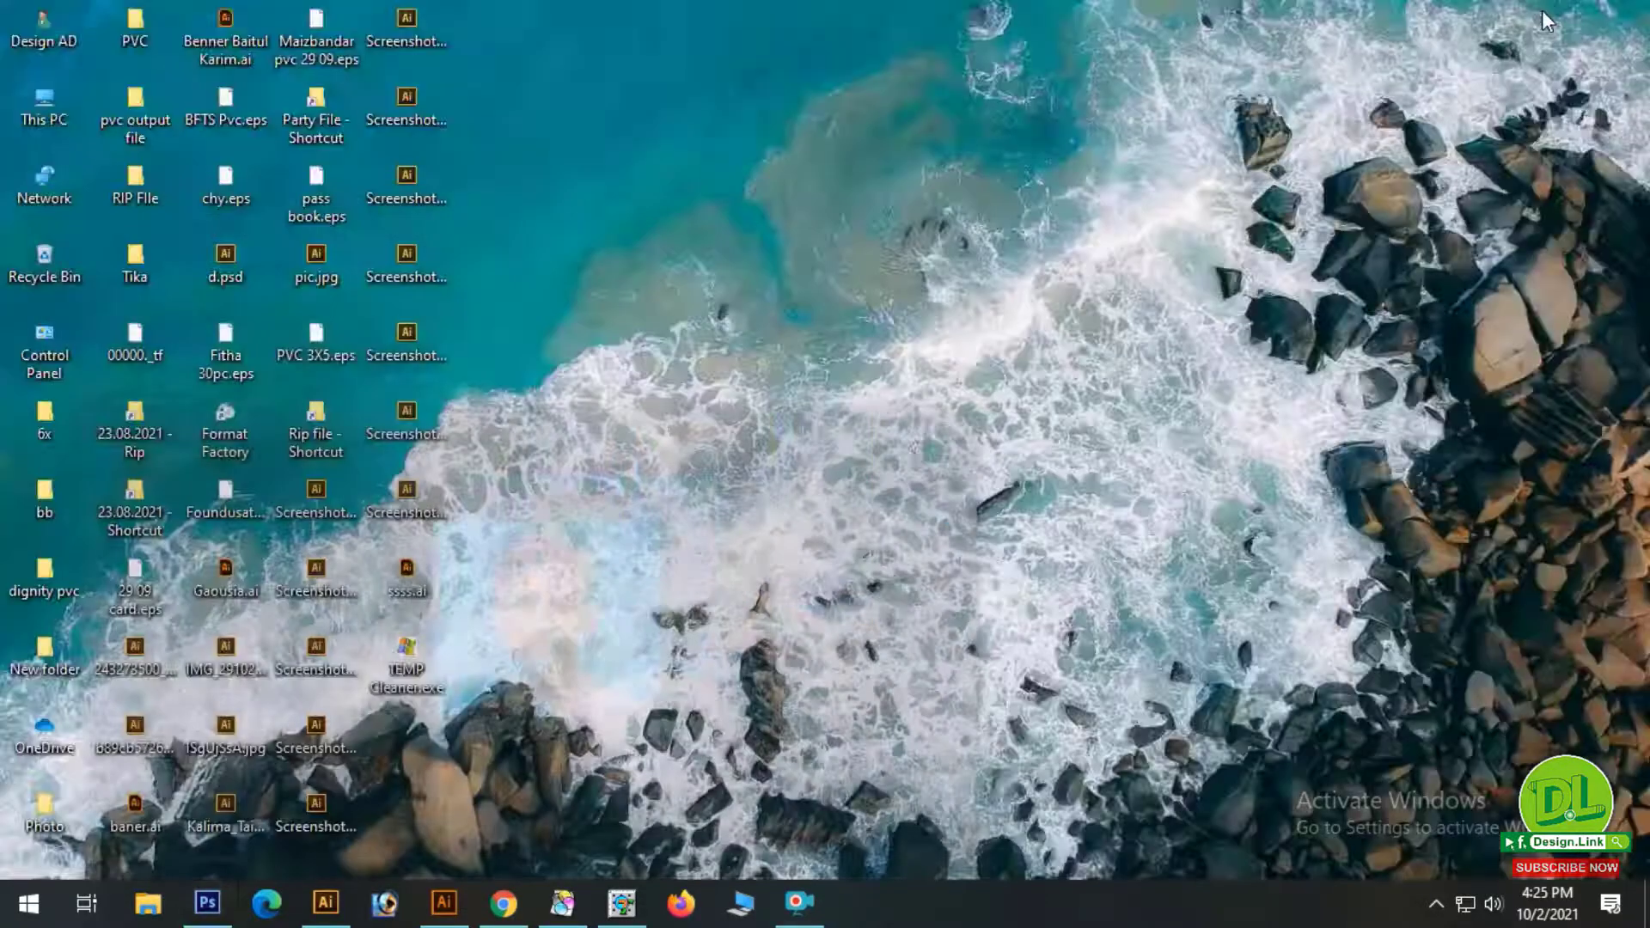
{"action": "right_click", "coordinate": [883, 392]}
{"action": "left_click", "coordinate": [898, 406]}
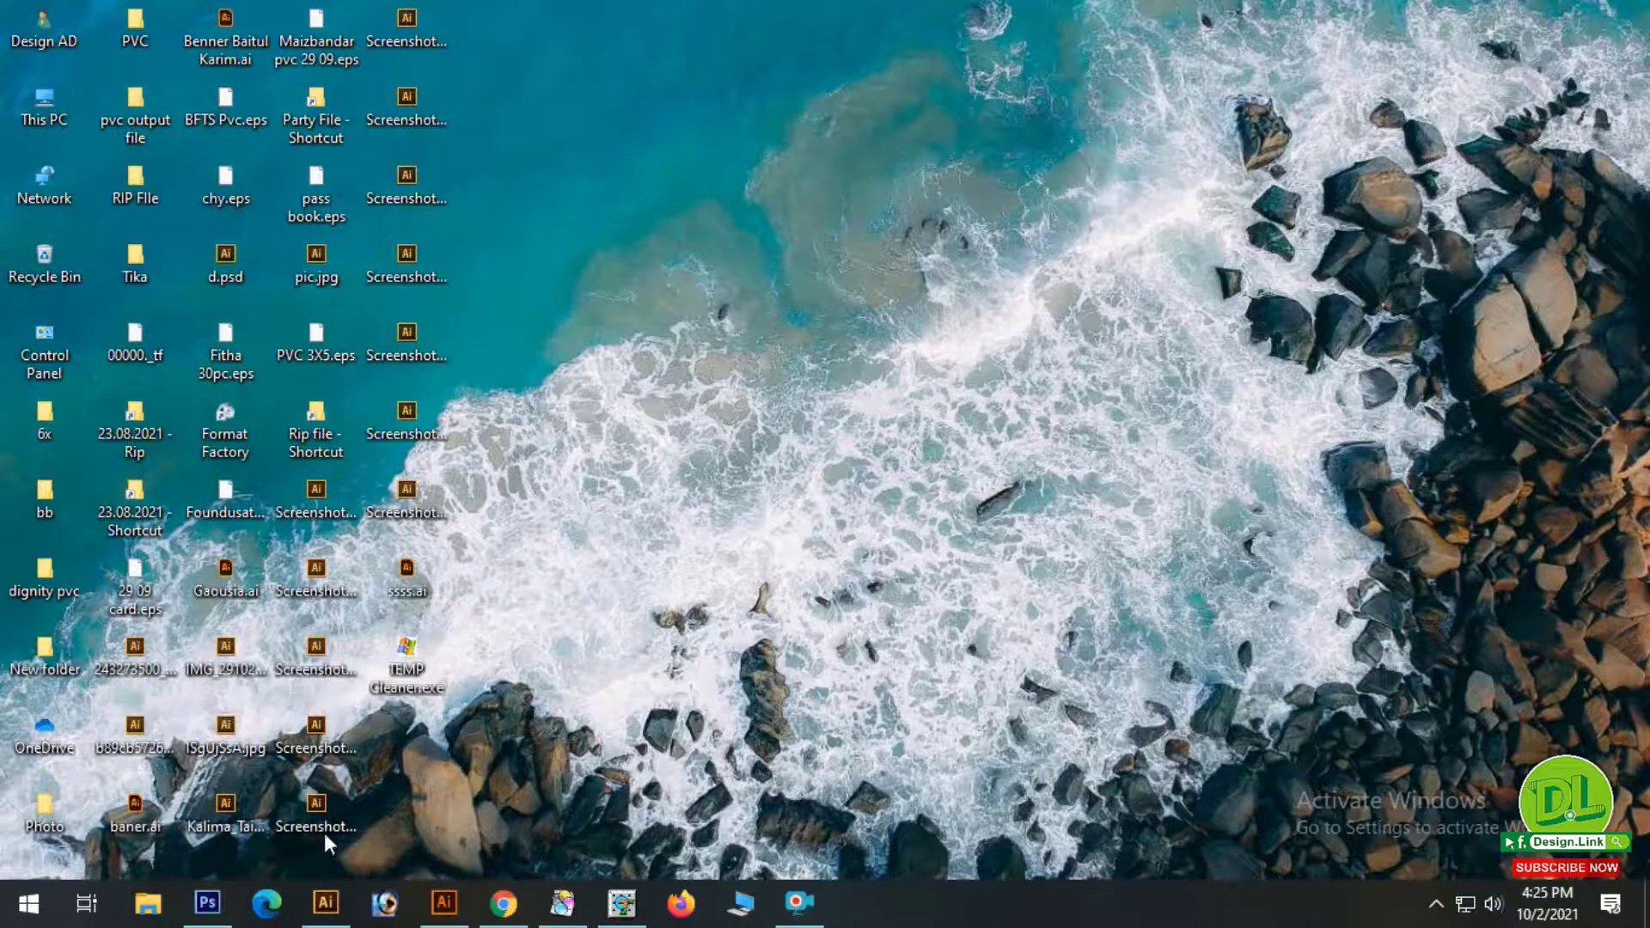
{"action": "left_click", "coordinate": [325, 903]}
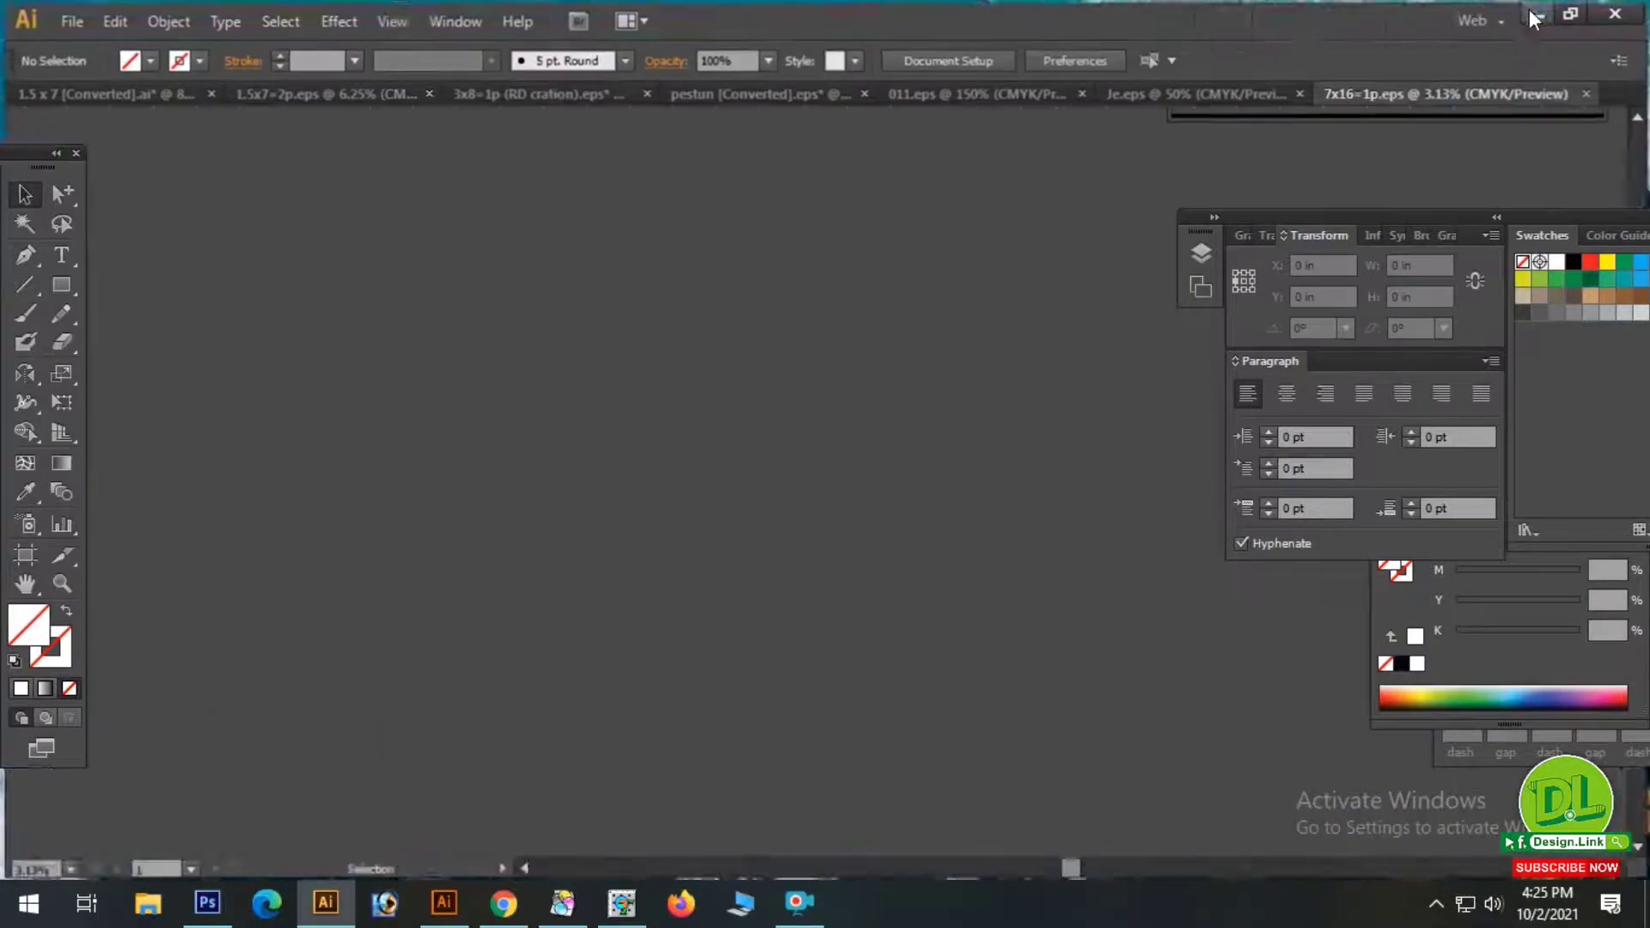
{"action": "left_click", "coordinate": [1529, 14]}
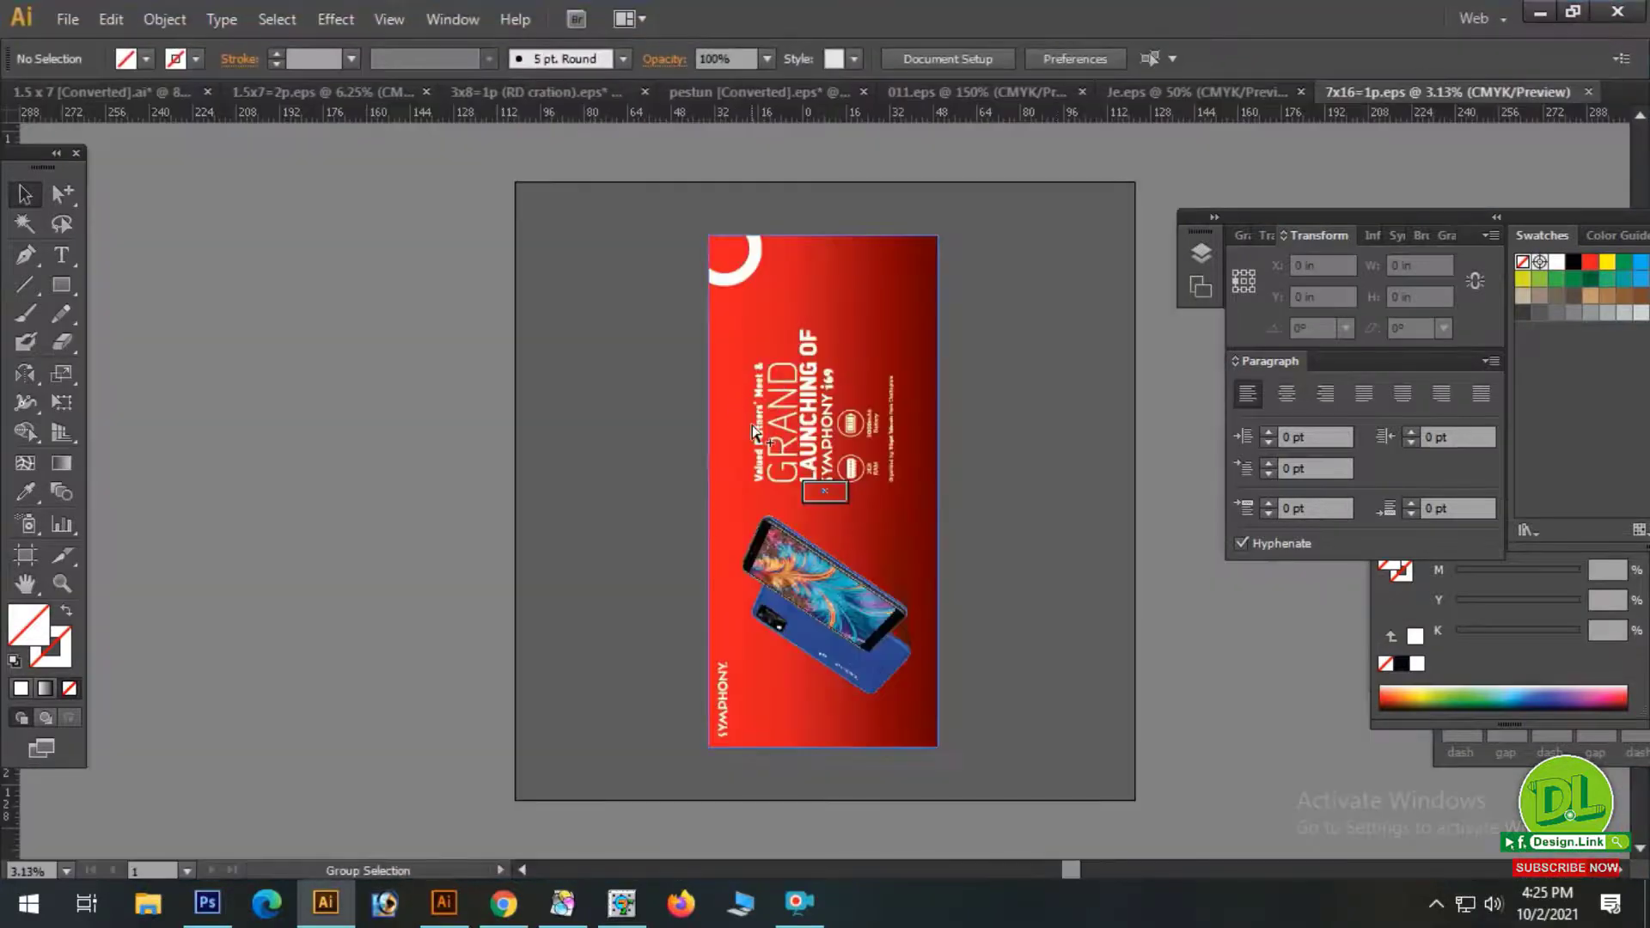
{"action": "key", "text": "ctrl+n"}
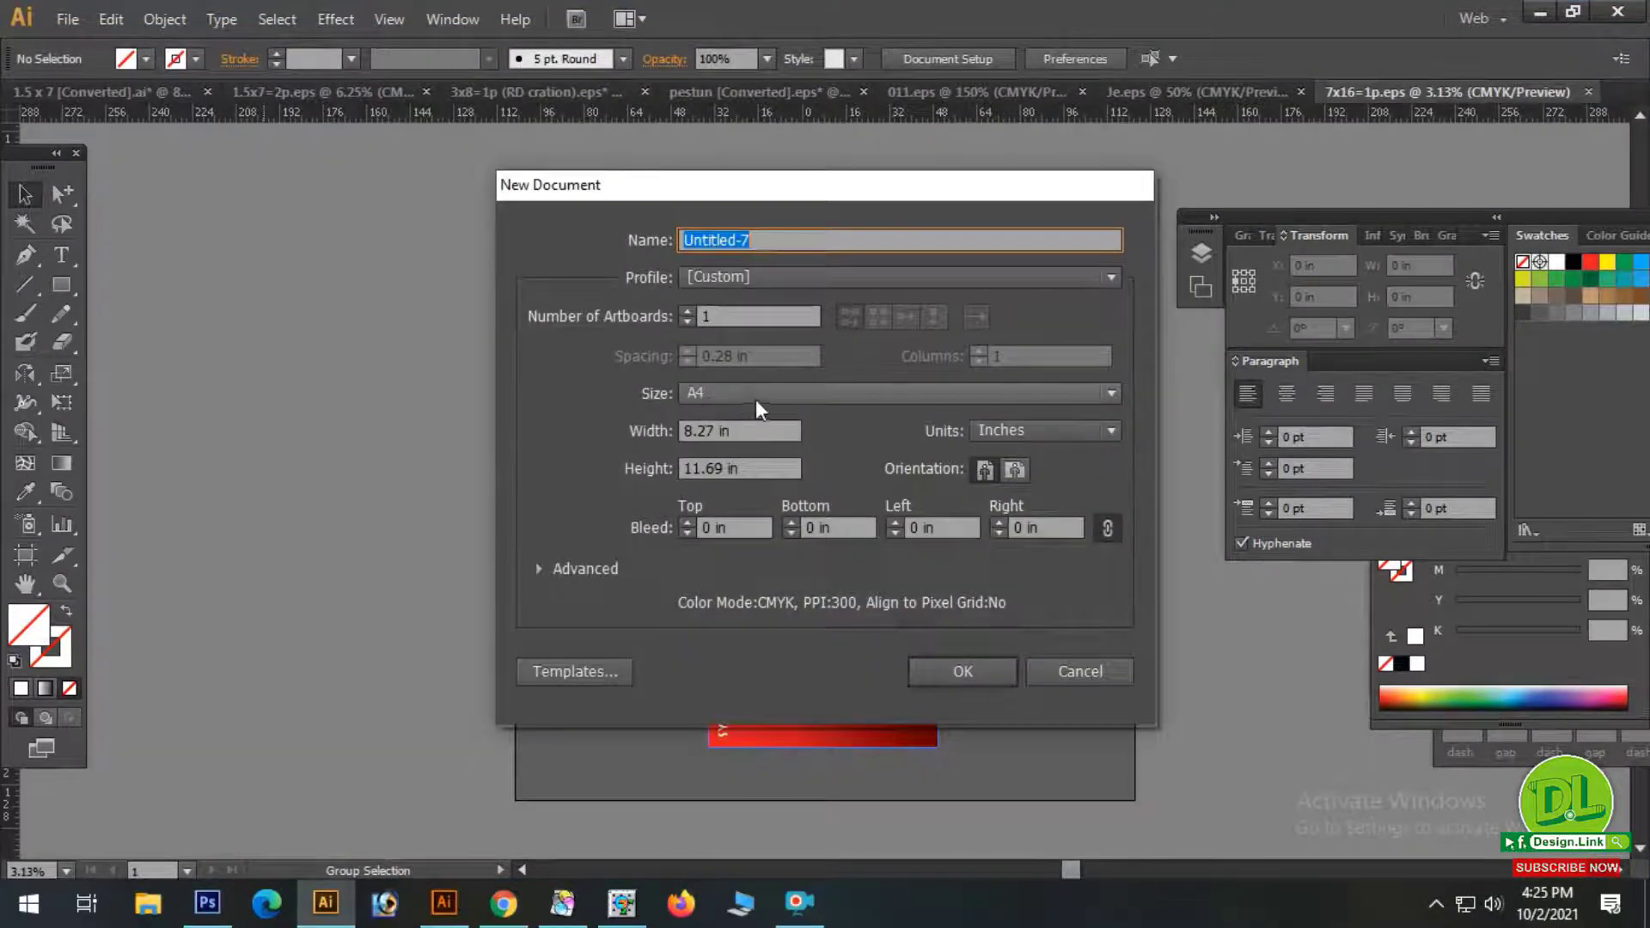
{"action": "left_click", "coordinate": [1005, 426]}
{"action": "left_click", "coordinate": [997, 500]}
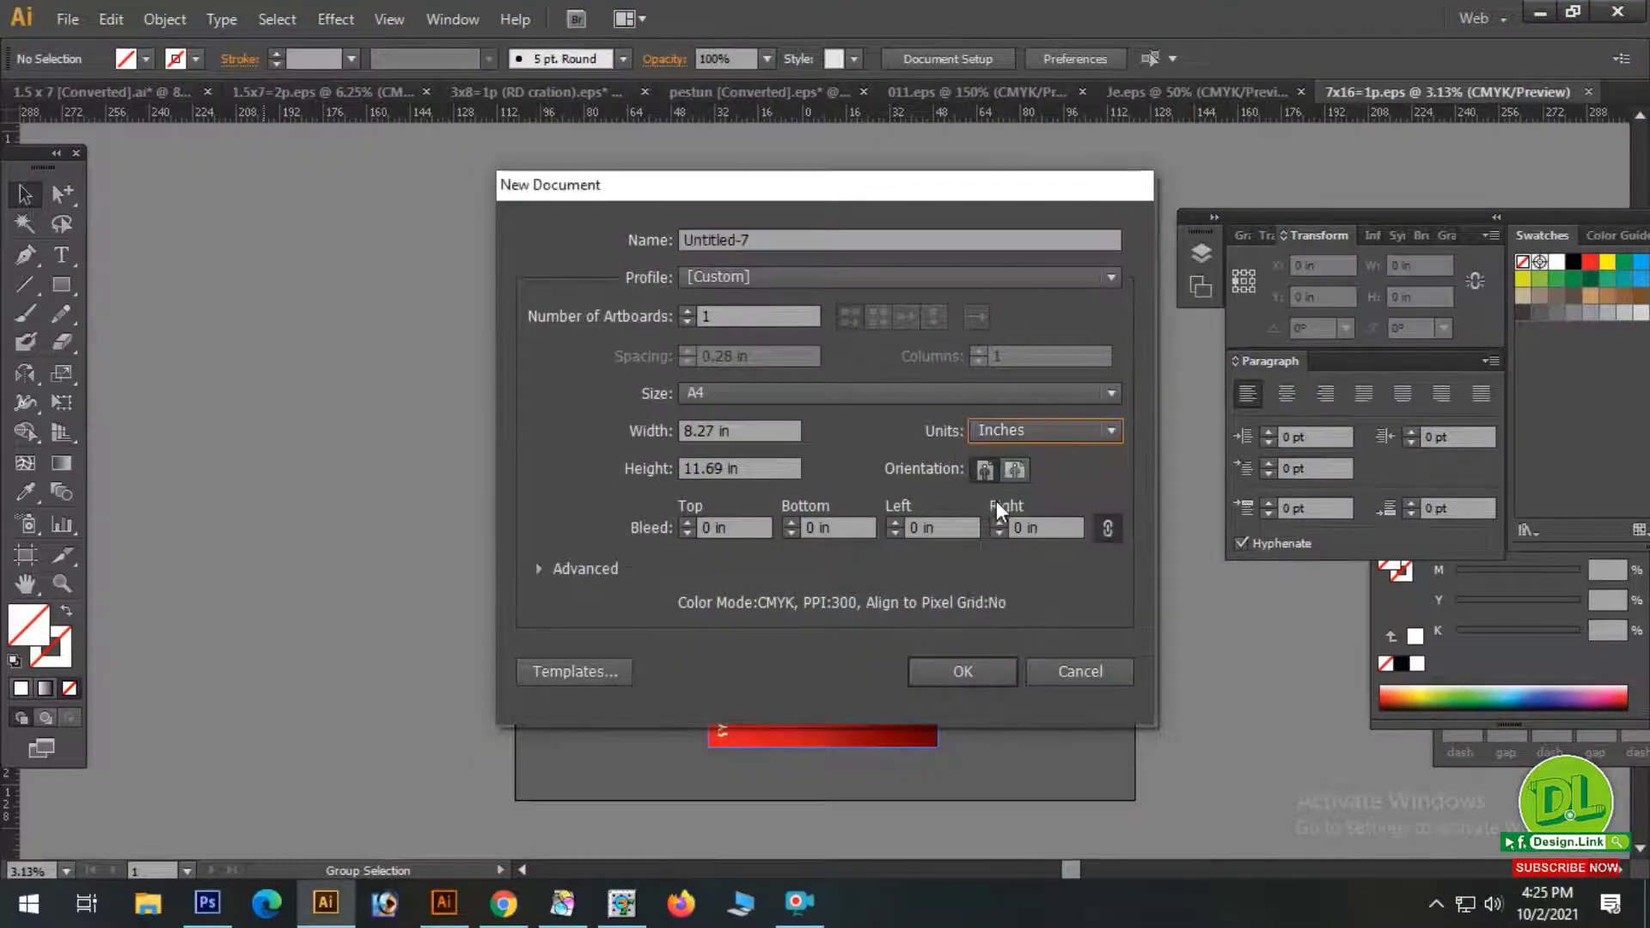
{"action": "left_click", "coordinate": [954, 671]}
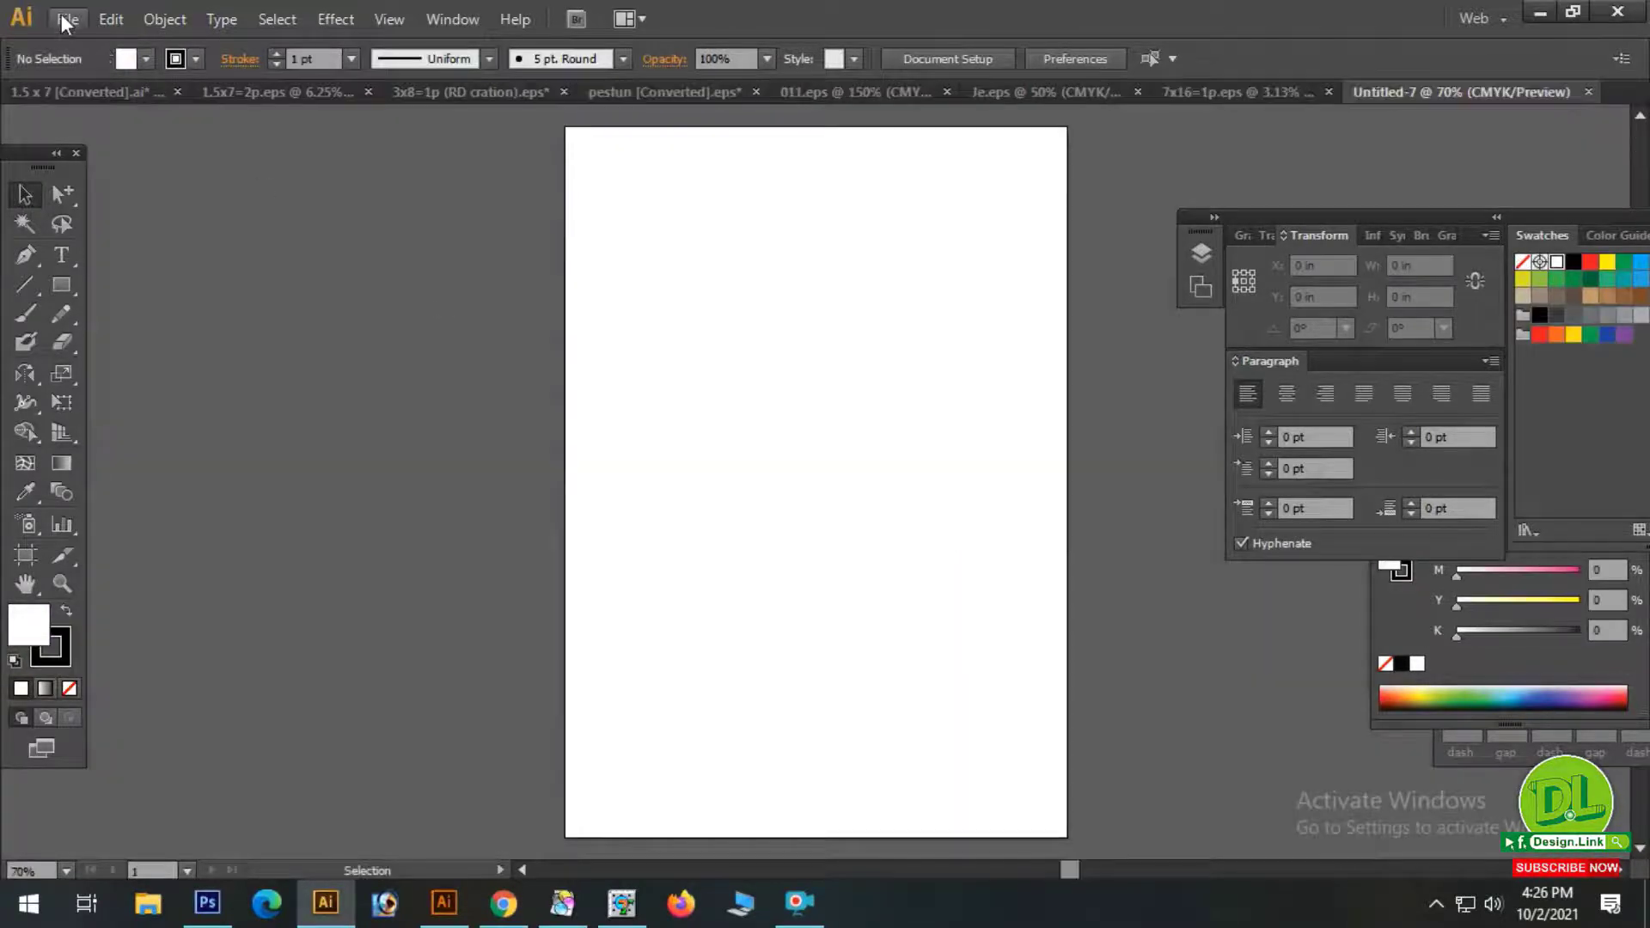
Open Photo.psd from the desktop's Photo folder, flattening its layers to a single image.
{"action": "left_click", "coordinate": [63, 16]}
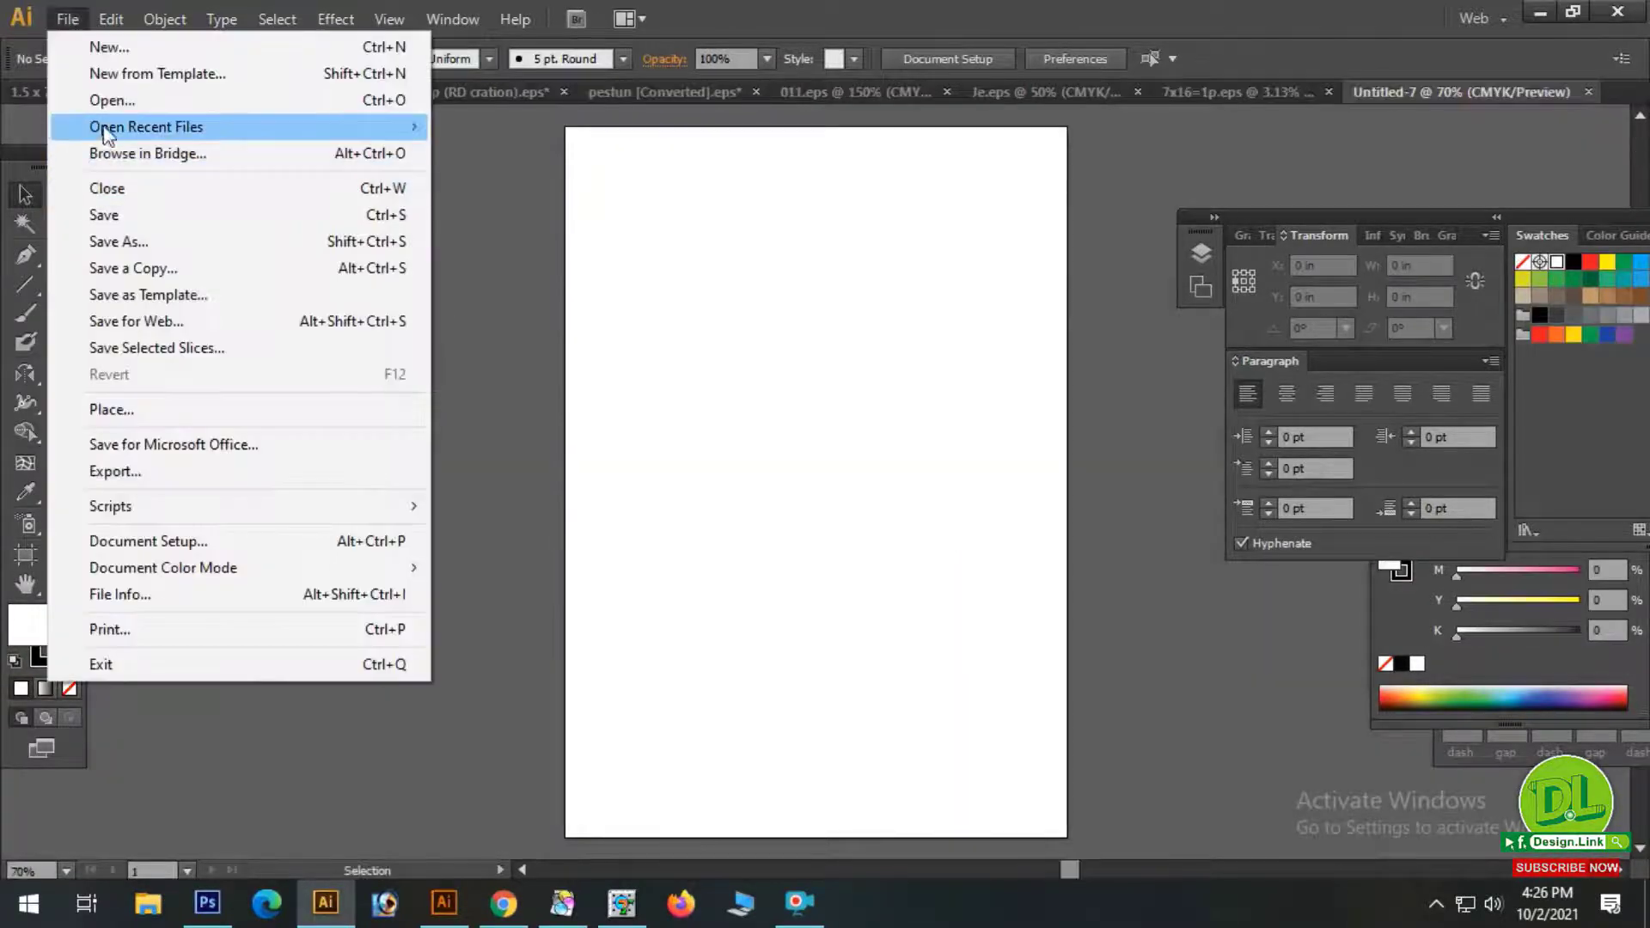
{"action": "left_click", "coordinate": [110, 100]}
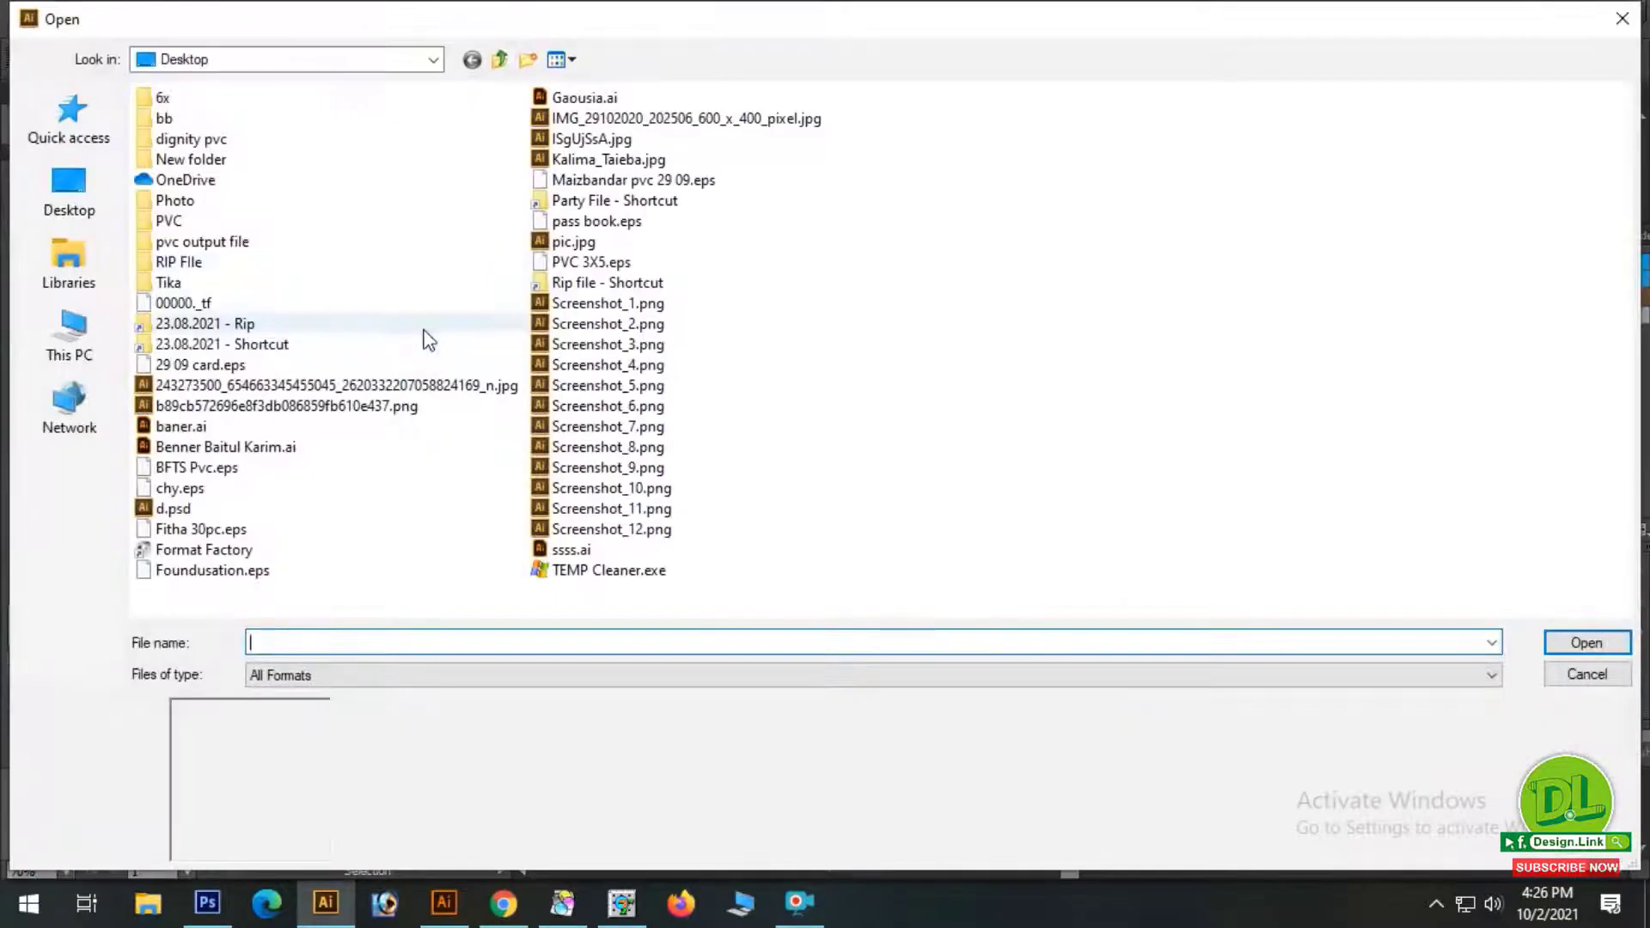
{"action": "double_click", "coordinate": [177, 200]}
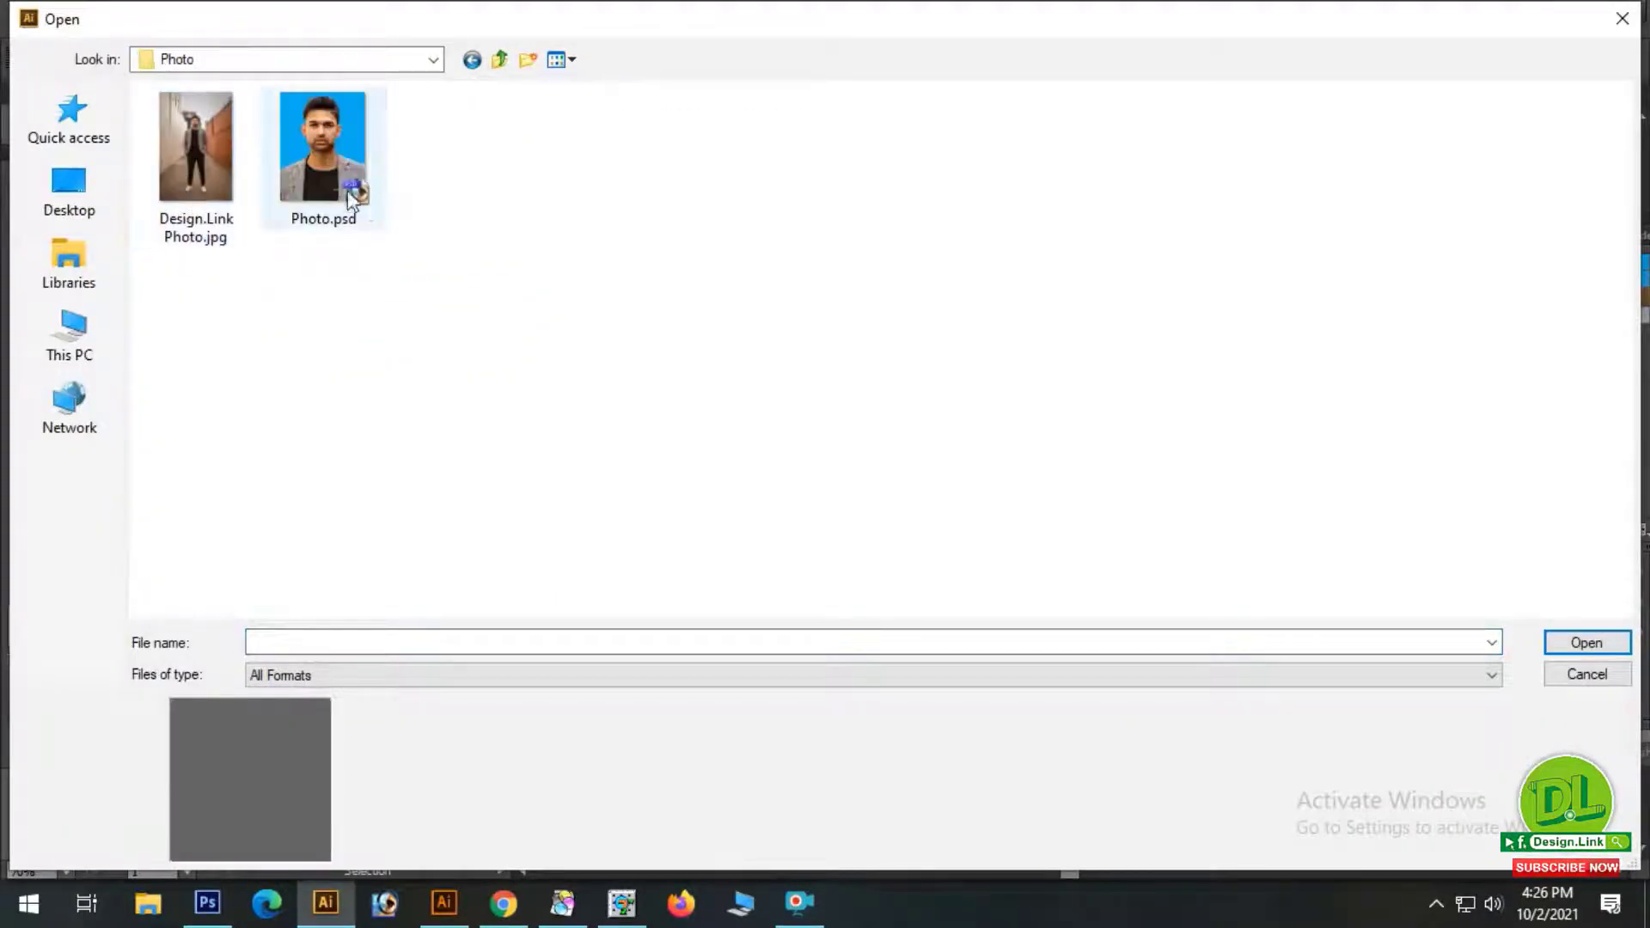
{"action": "left_click", "coordinate": [319, 151]}
{"action": "double_click", "coordinate": [318, 141]}
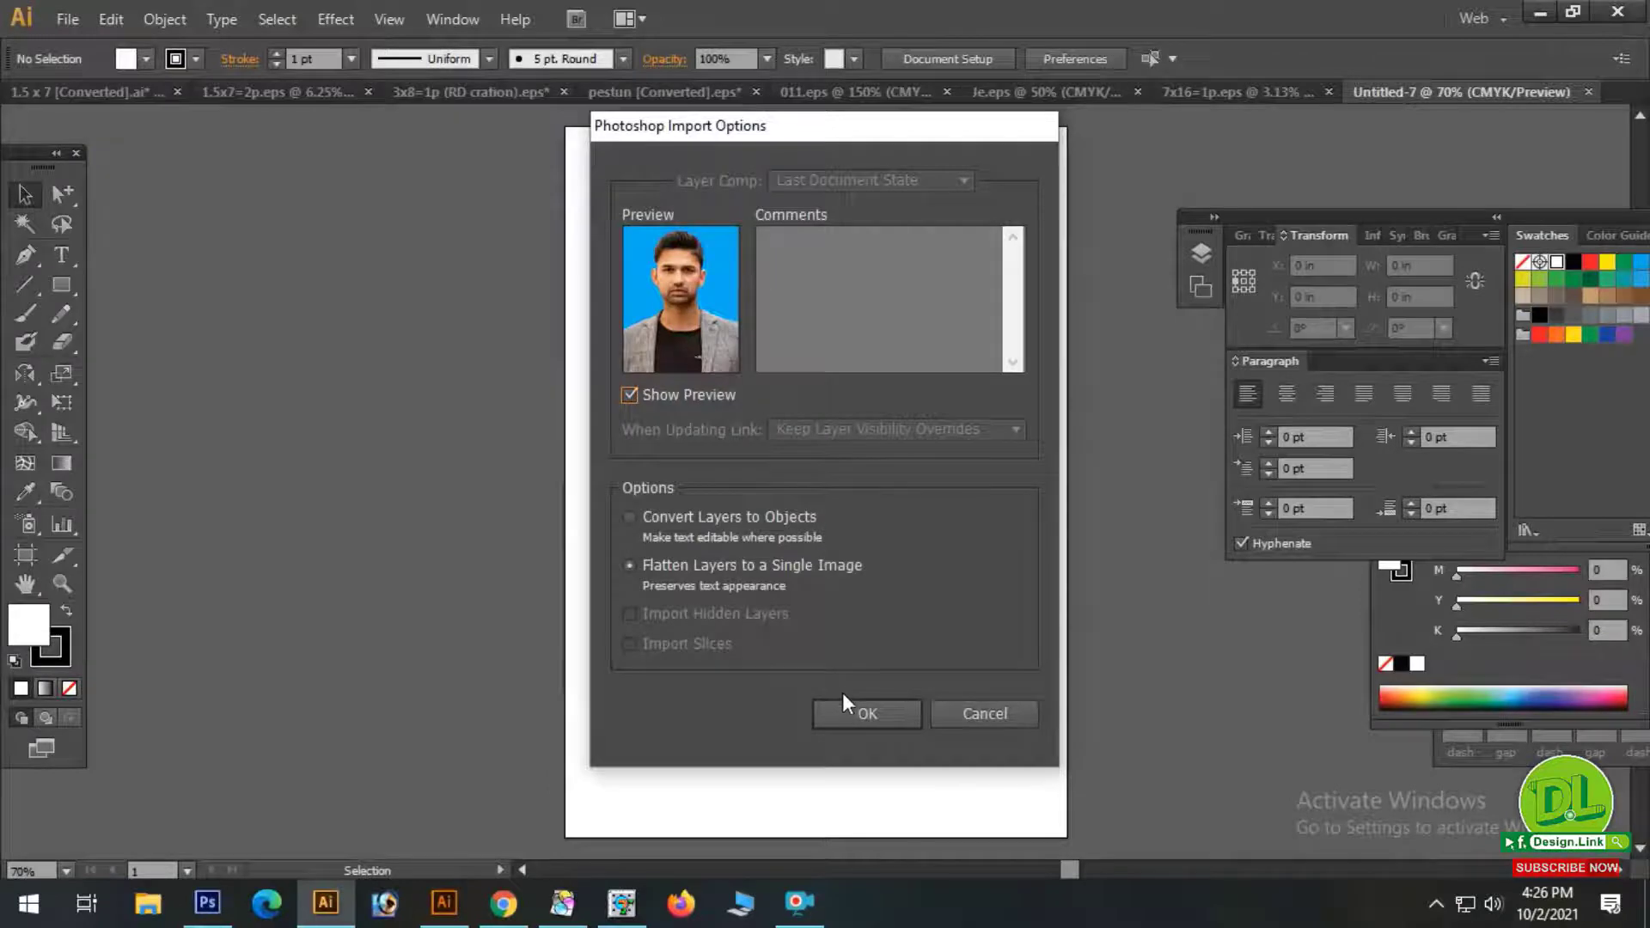
{"action": "left_click", "coordinate": [849, 713]}
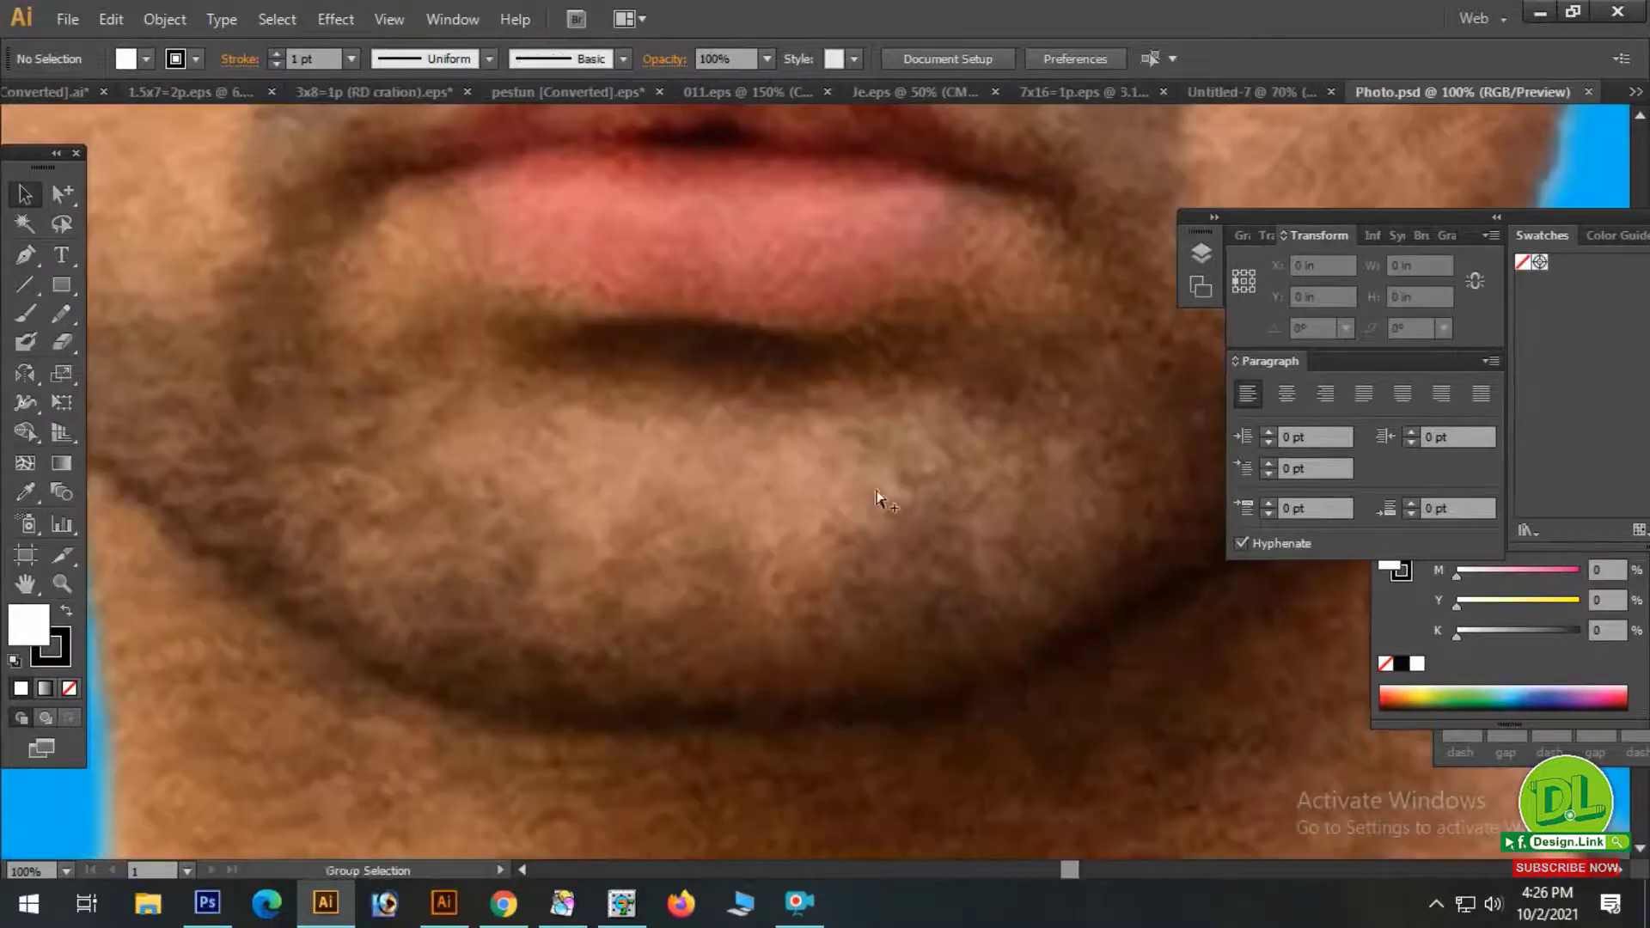
Cut the portrait image out of Photo.psd and paste it into the new A4 document.
{"action": "left_click", "coordinate": [874, 421], "text": "ctrl+alt"}
{"action": "left_click", "coordinate": [873, 420], "text": "ctrl+alt"}
{"action": "left_click", "coordinate": [874, 420], "text": "ctrl+alt"}
{"action": "left_click", "coordinate": [873, 420], "text": "ctrl+alt"}
{"action": "left_click", "coordinate": [873, 420], "text": "ctrl+alt"}
{"action": "left_click", "coordinate": [872, 419], "text": "ctrl+alt"}
{"action": "left_click", "coordinate": [872, 418], "text": "ctrl+alt"}
{"action": "left_click", "coordinate": [872, 418], "text": "ctrl+alt"}
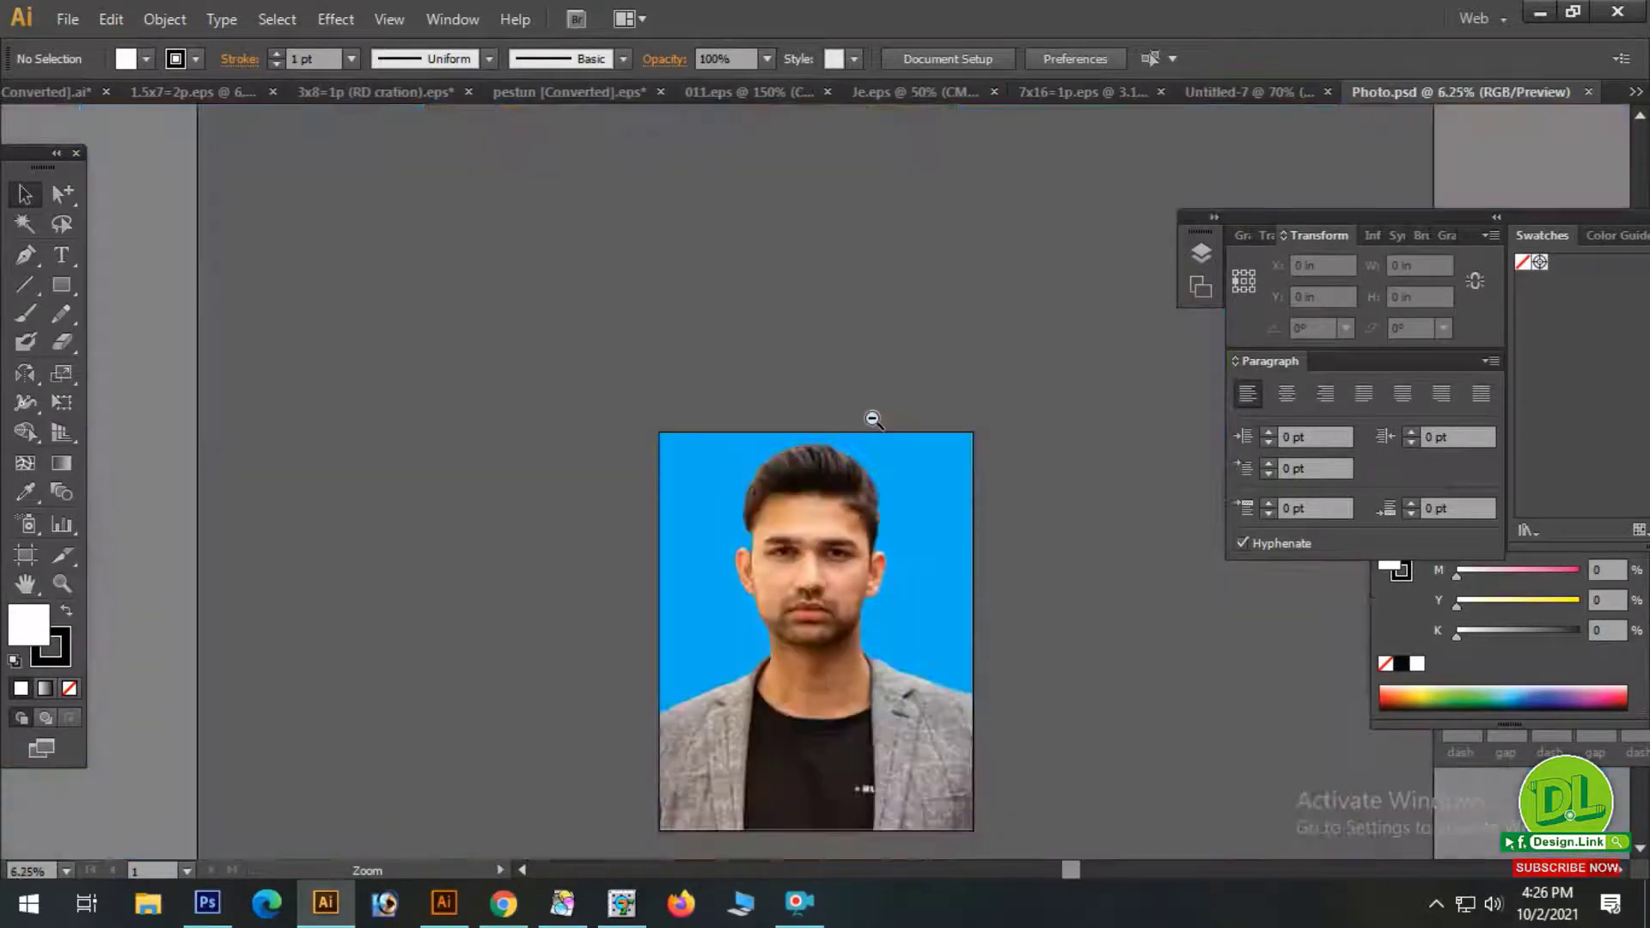
{"action": "left_click_drag", "start_coordinate": [803, 642], "coordinate": [494, 424]}
{"action": "key", "text": "ctrl+x"}
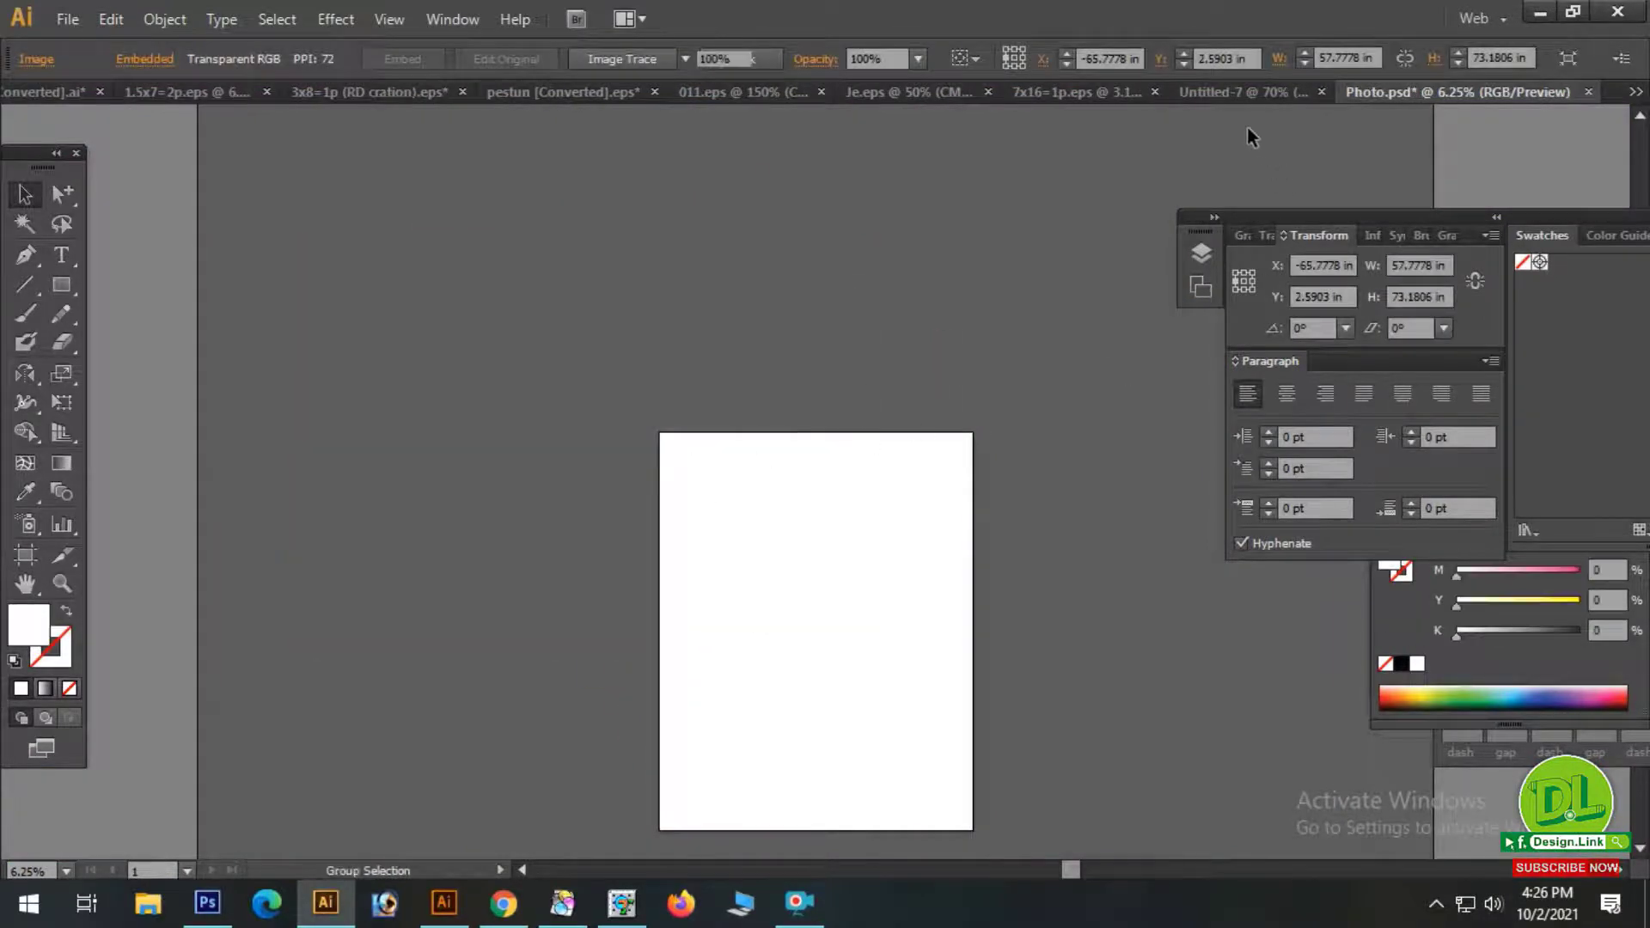
{"action": "left_click", "coordinate": [1277, 96]}
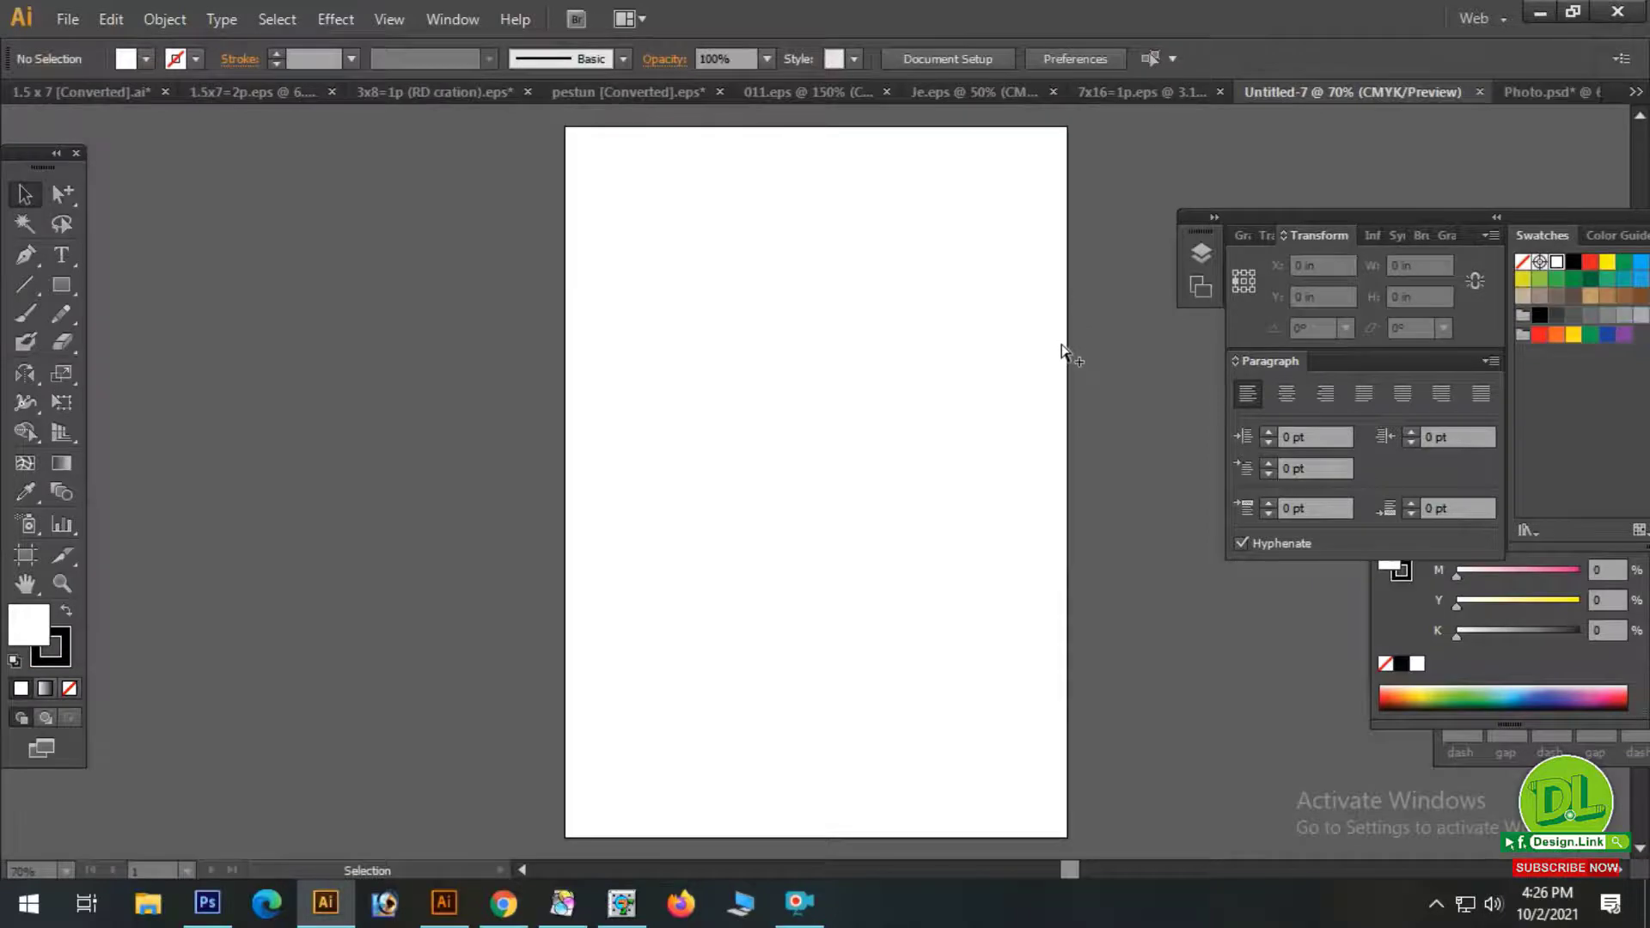
{"action": "key", "text": "ctrl+v"}
Move the oversized pasted portrait off the artboard so it sits just beside the page's left edge.
{"action": "left_click", "coordinate": [810, 379], "text": "ctrl+alt"}
{"action": "left_click", "coordinate": [829, 424], "text": "ctrl+alt"}
{"action": "left_click", "coordinate": [854, 485], "text": "ctrl+alt"}
{"action": "left_click", "coordinate": [874, 523], "text": "ctrl+alt"}
{"action": "left_click", "coordinate": [873, 523], "text": "ctrl+alt"}
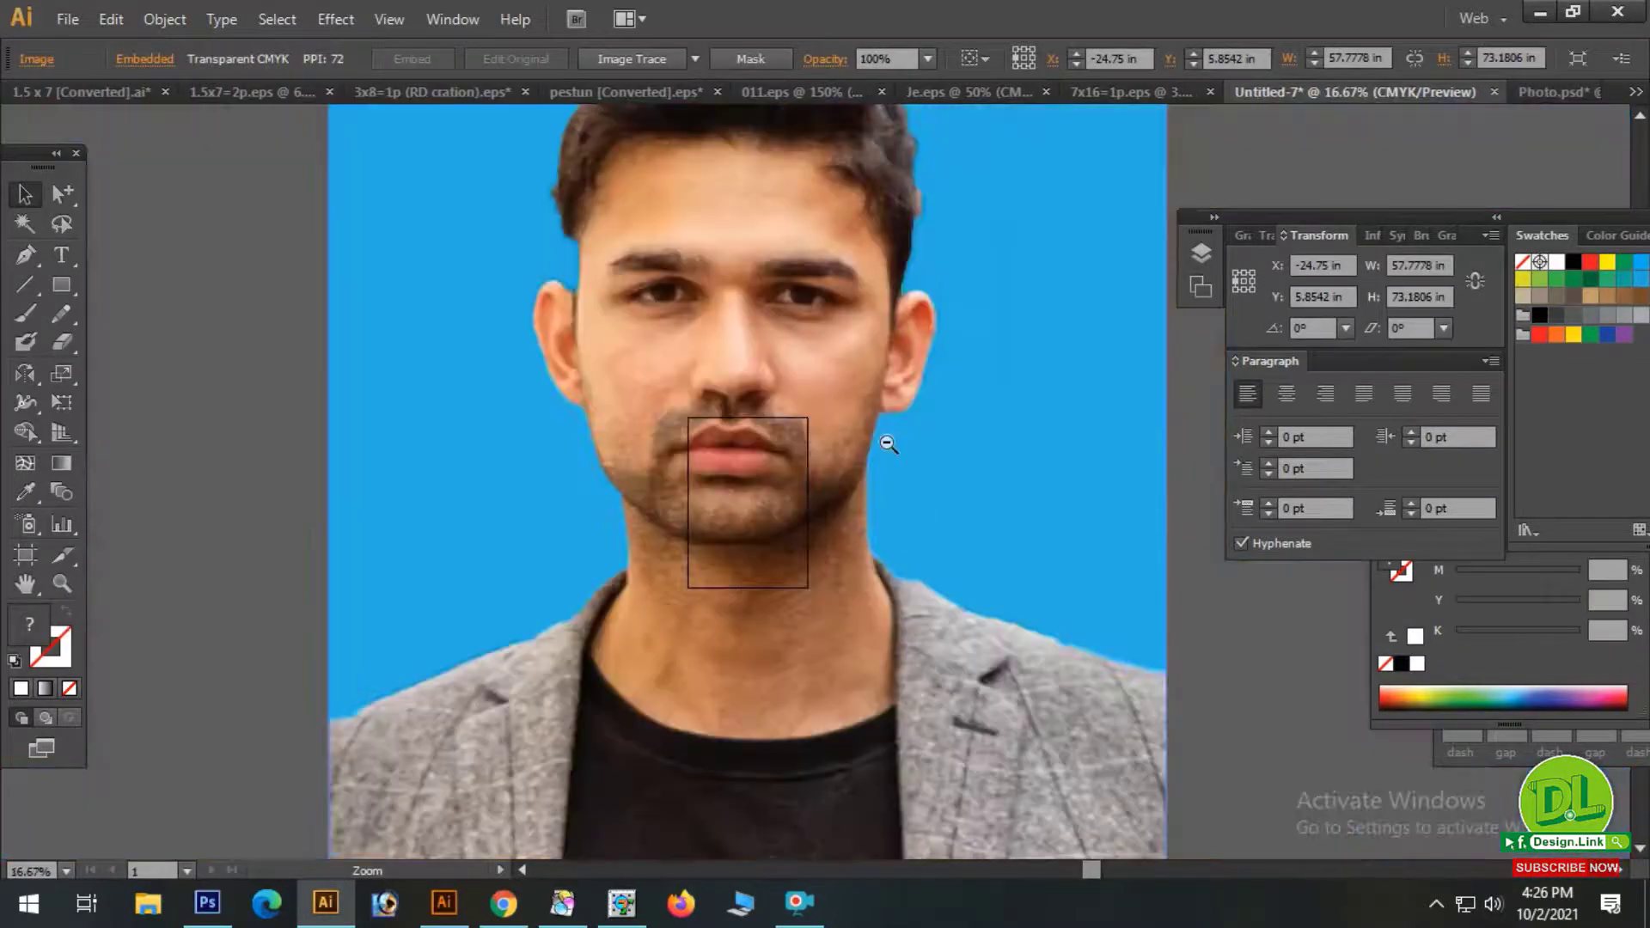
{"action": "left_click", "coordinate": [886, 441], "text": "ctrl+alt"}
{"action": "left_click_drag", "start_coordinate": [866, 470], "coordinate": [602, 470]}
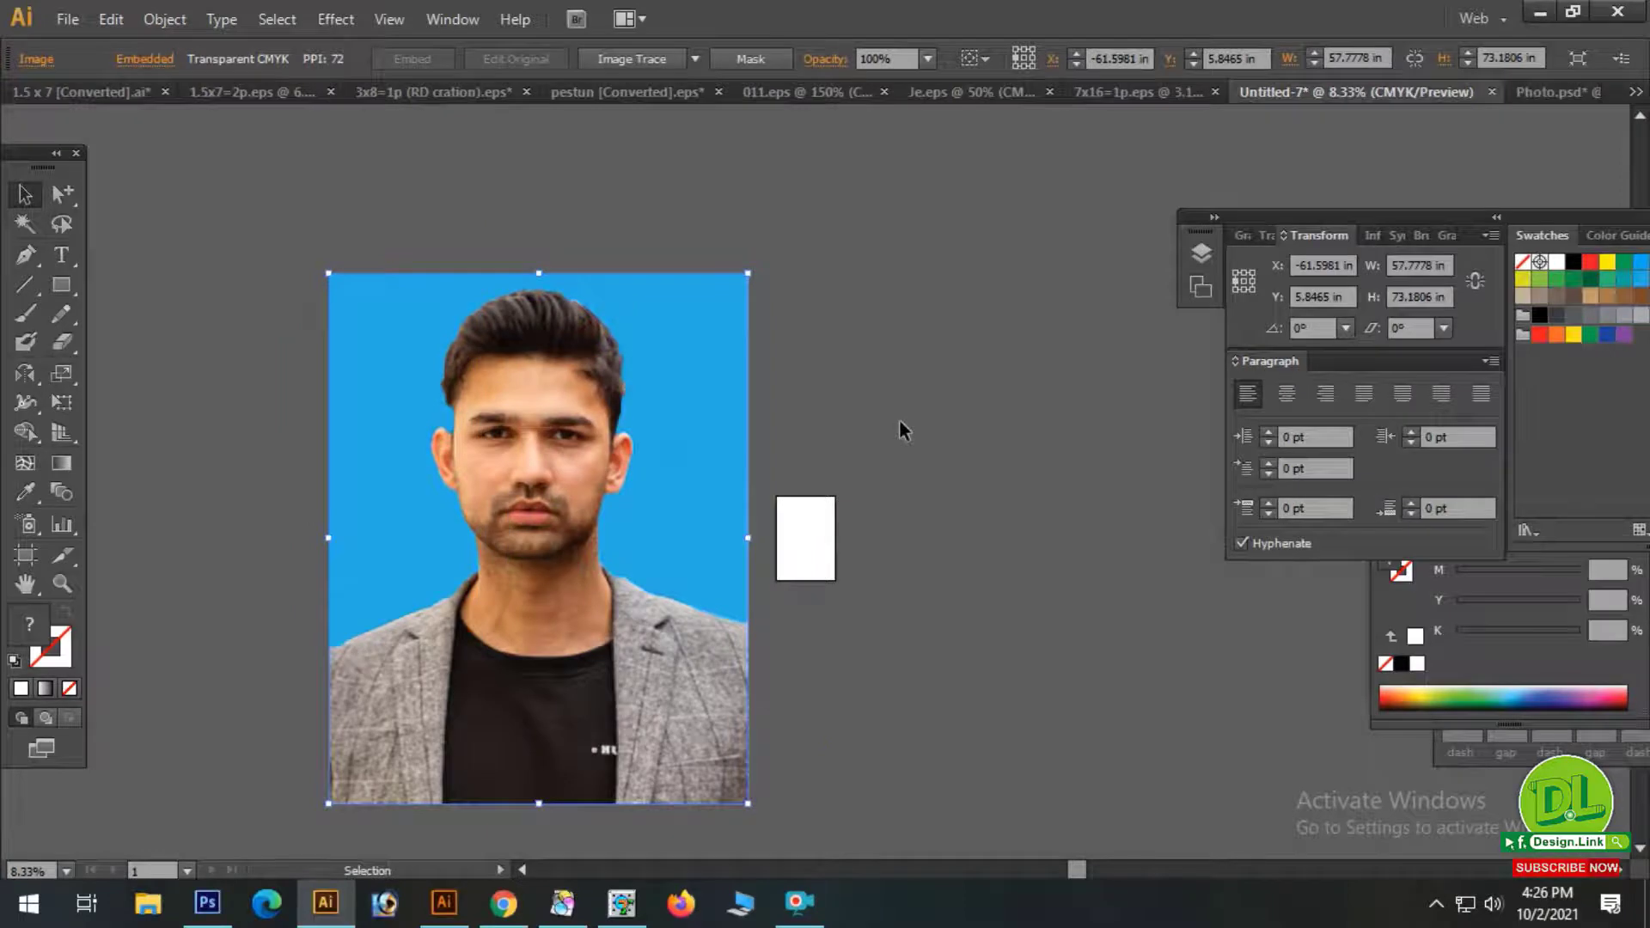
Resize the portrait to a width of 1.5 in and a height of 1.9 in.
{"action": "left_click", "coordinate": [856, 390]}
{"action": "left_click", "coordinate": [615, 481]}
{"action": "left_click_drag", "start_coordinate": [1296, 218], "coordinate": [1042, 219]}
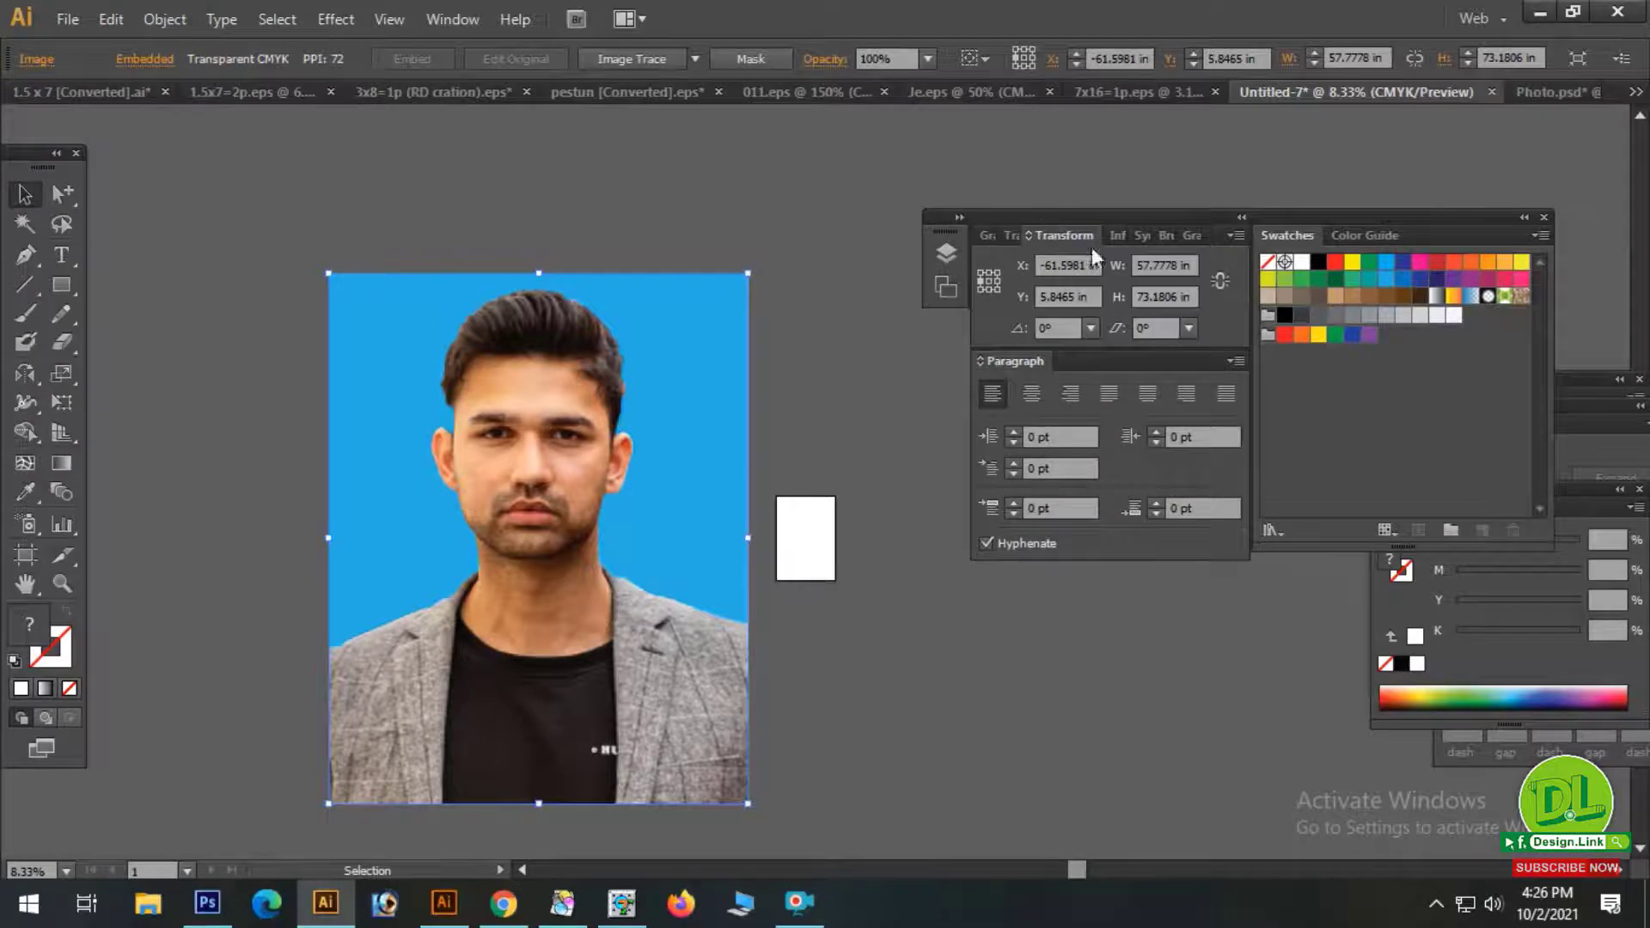
{"action": "left_click", "coordinate": [1191, 268]}
{"action": "type", "text": "1"}
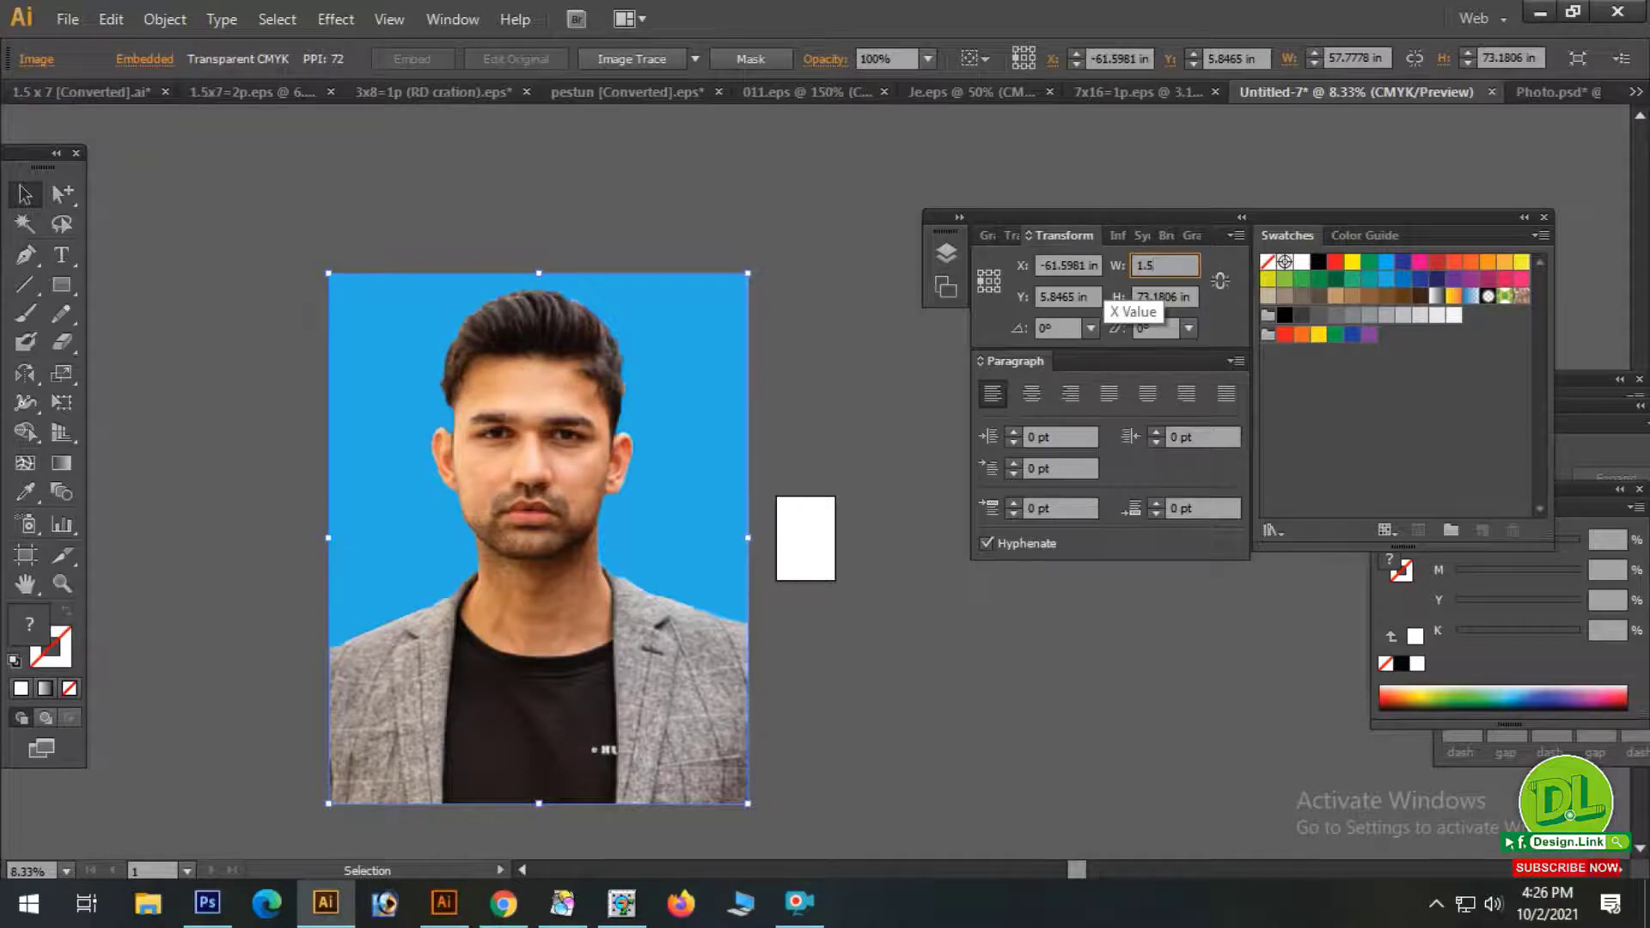
{"action": "type", "text": ".5"}
{"action": "key", "text": "Tab"}
{"action": "type", "text": "1.5"}
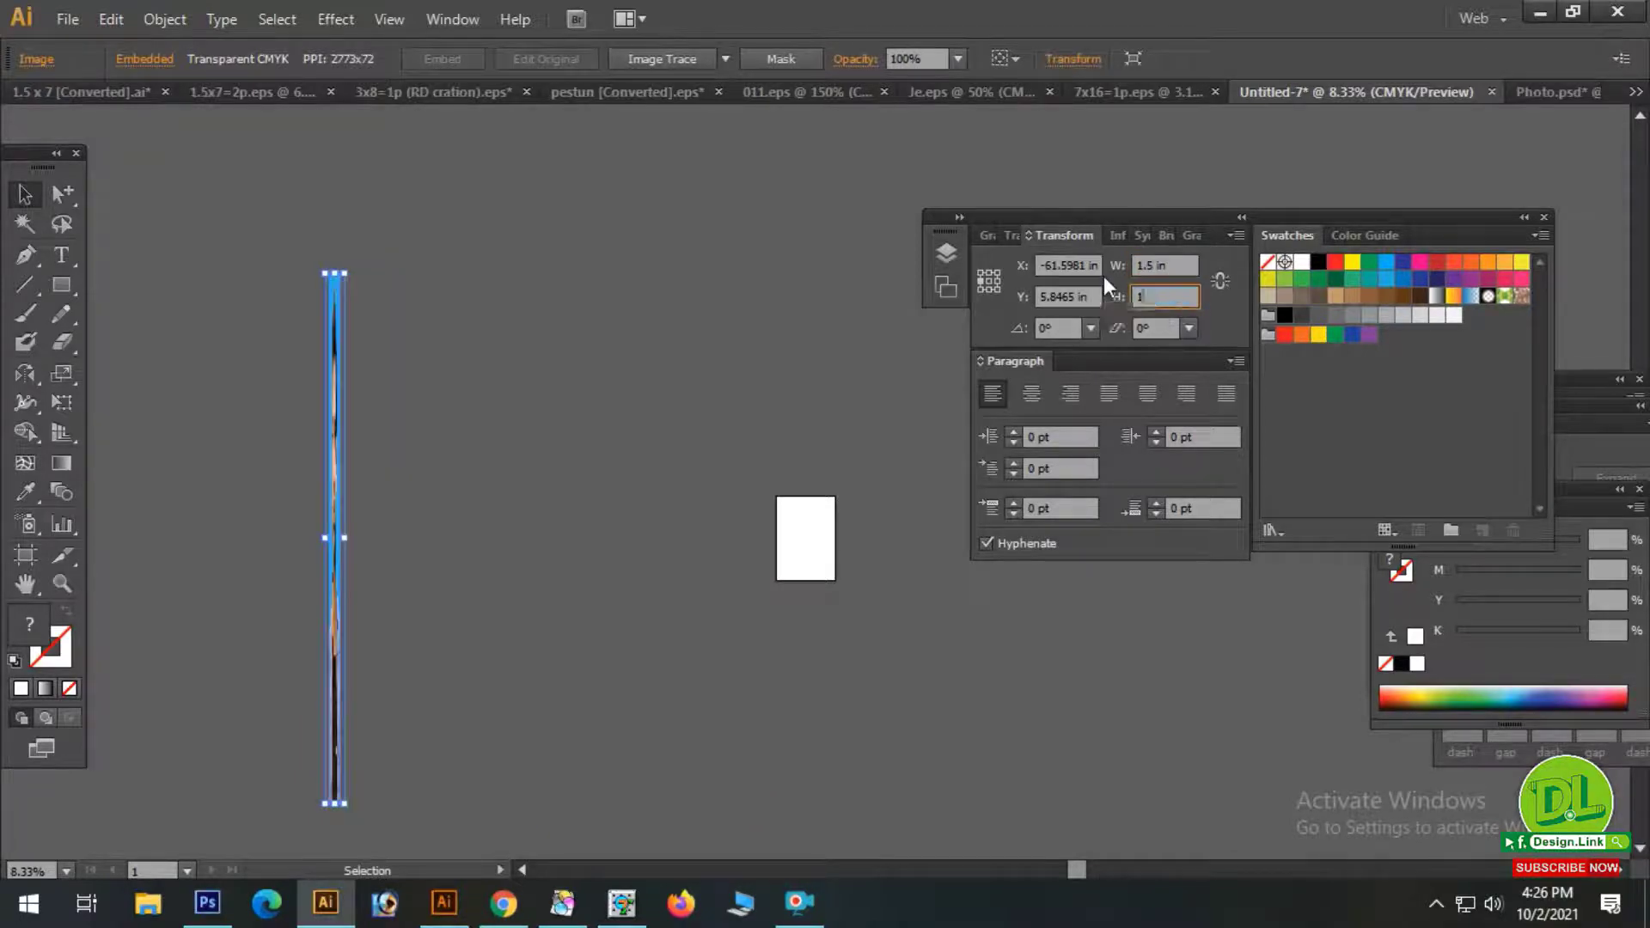
{"action": "key", "text": "Return"}
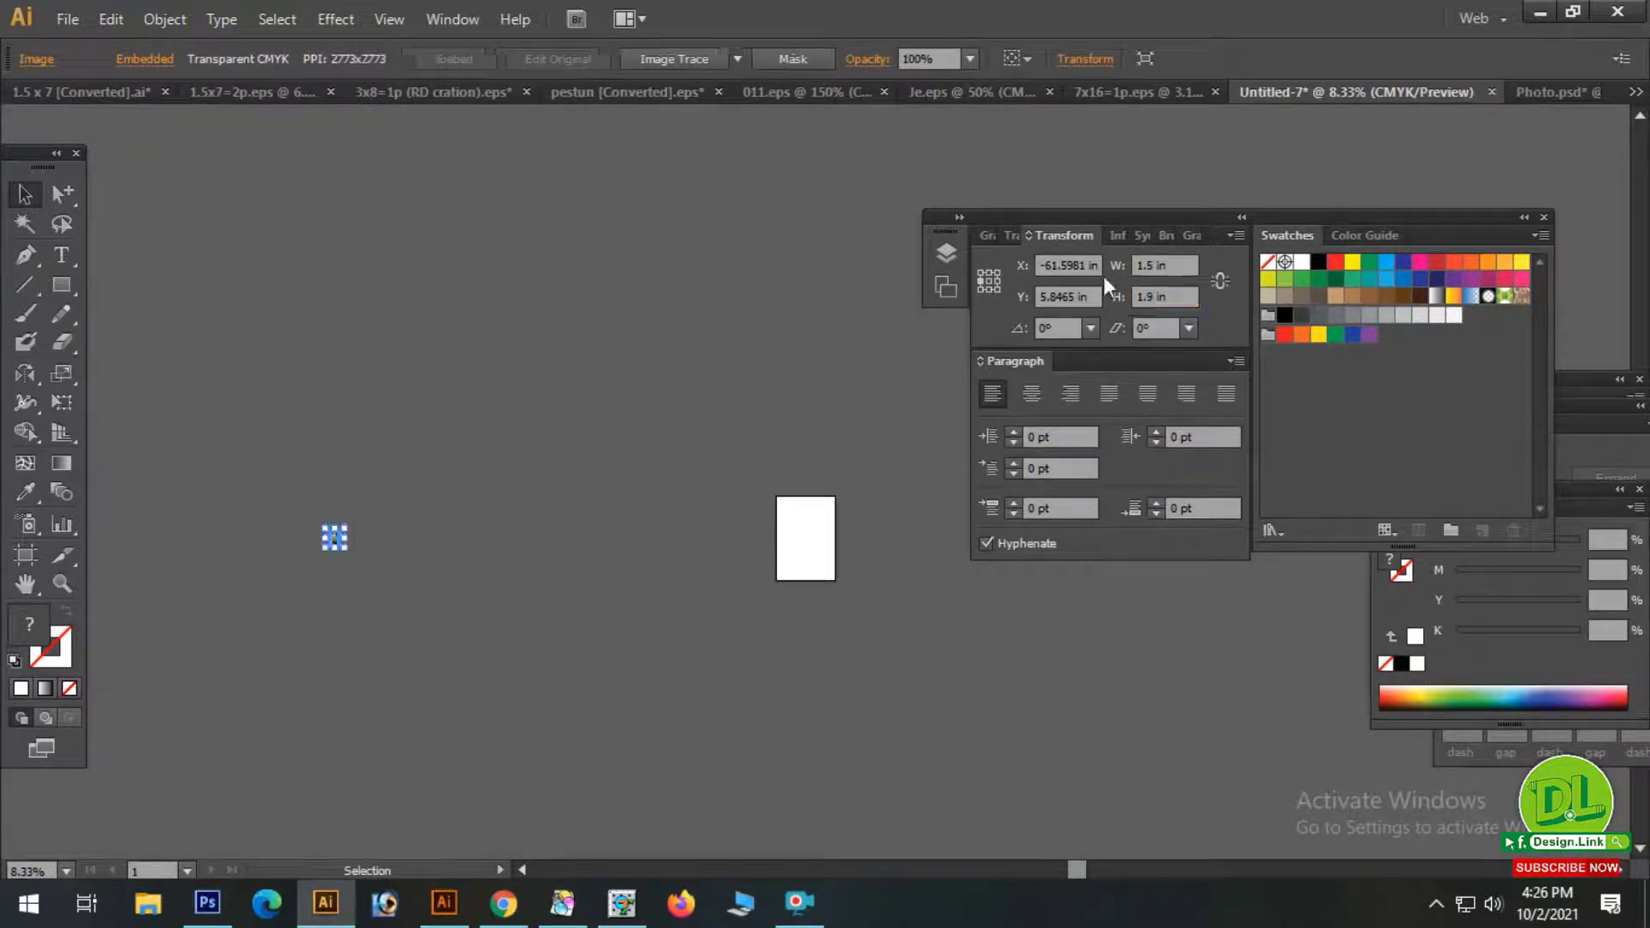
Cut the resized portrait from outside the page and paste it at the middle of the A4 artboard.
{"action": "left_click_drag", "start_coordinate": [297, 471], "coordinate": [389, 575]}
{"action": "key", "text": "ctrl+x"}
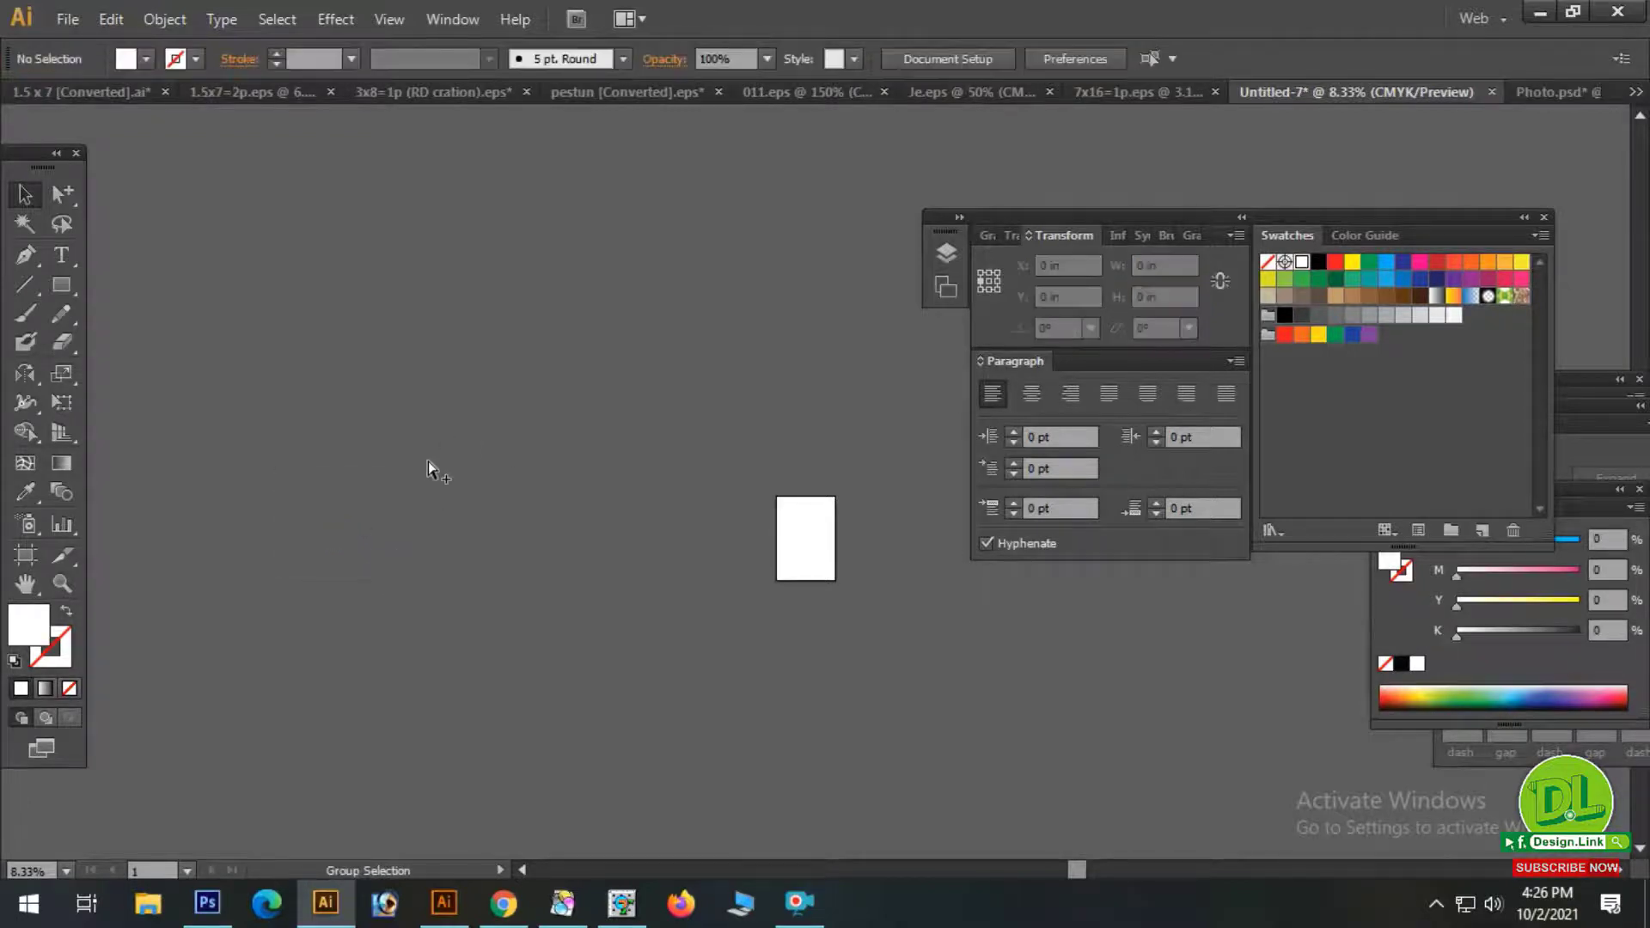
{"action": "key", "text": "ctrl+0"}
{"action": "key", "text": "ctrl+minus"}
{"action": "key", "text": "ctrl+minus"}
{"action": "key", "text": "ctrl+minus"}
{"action": "key", "text": "ctrl+minus"}
{"action": "key", "text": "ctrl+minus"}
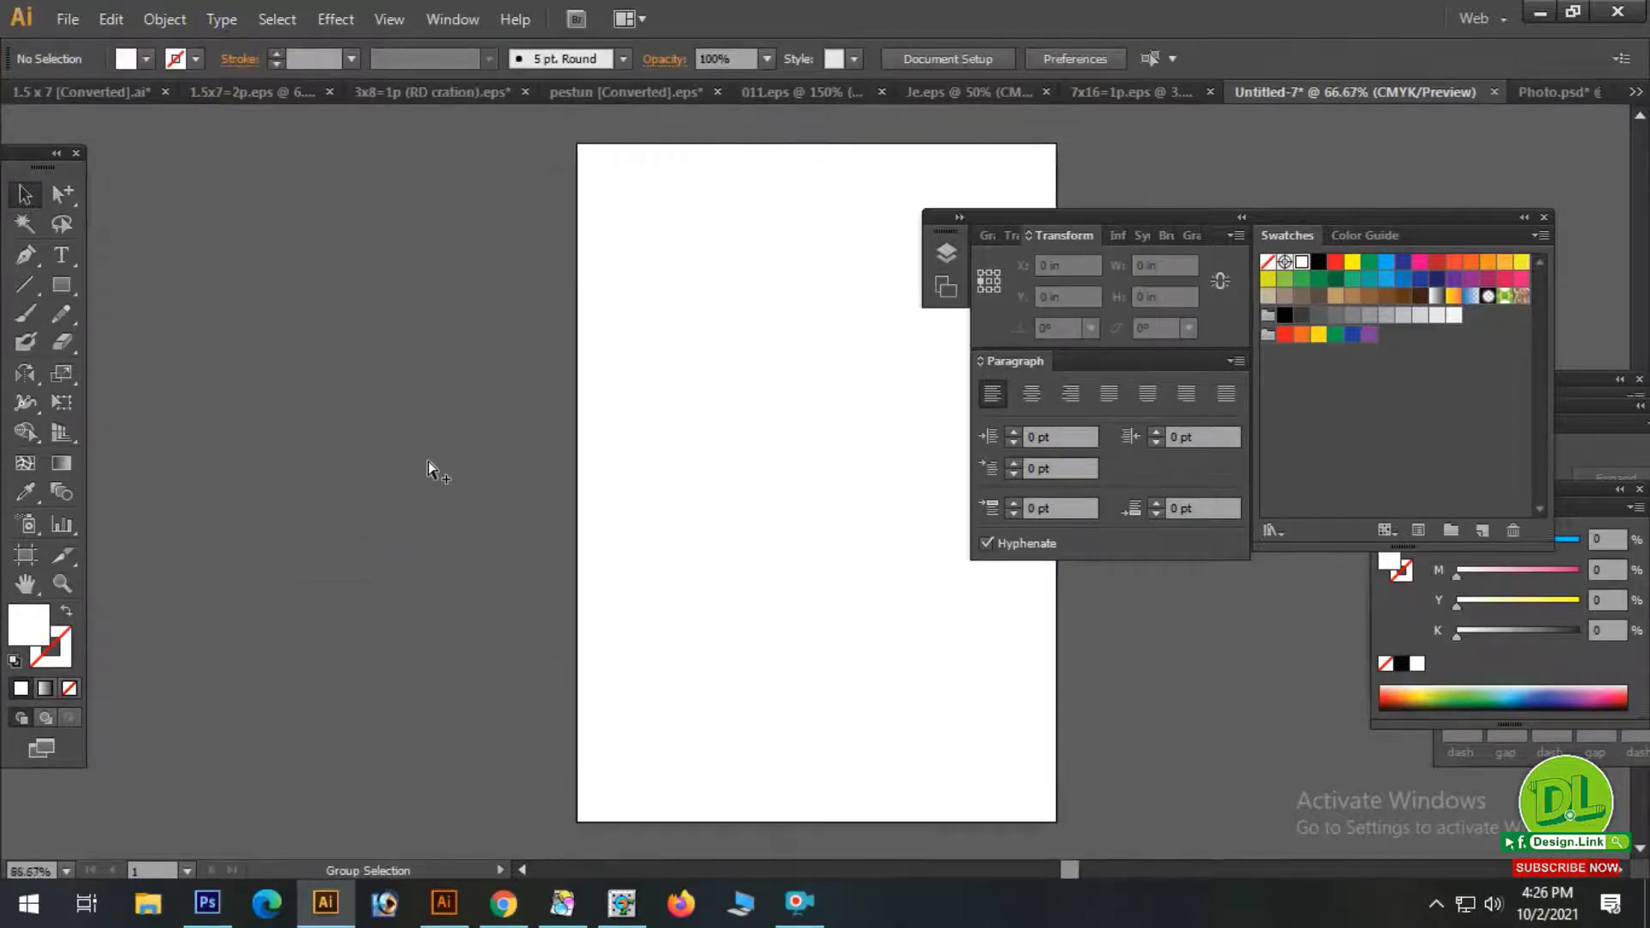
{"action": "key", "text": "space"}
{"action": "left_click_drag", "start_coordinate": [490, 454], "coordinate": [710, 467]}
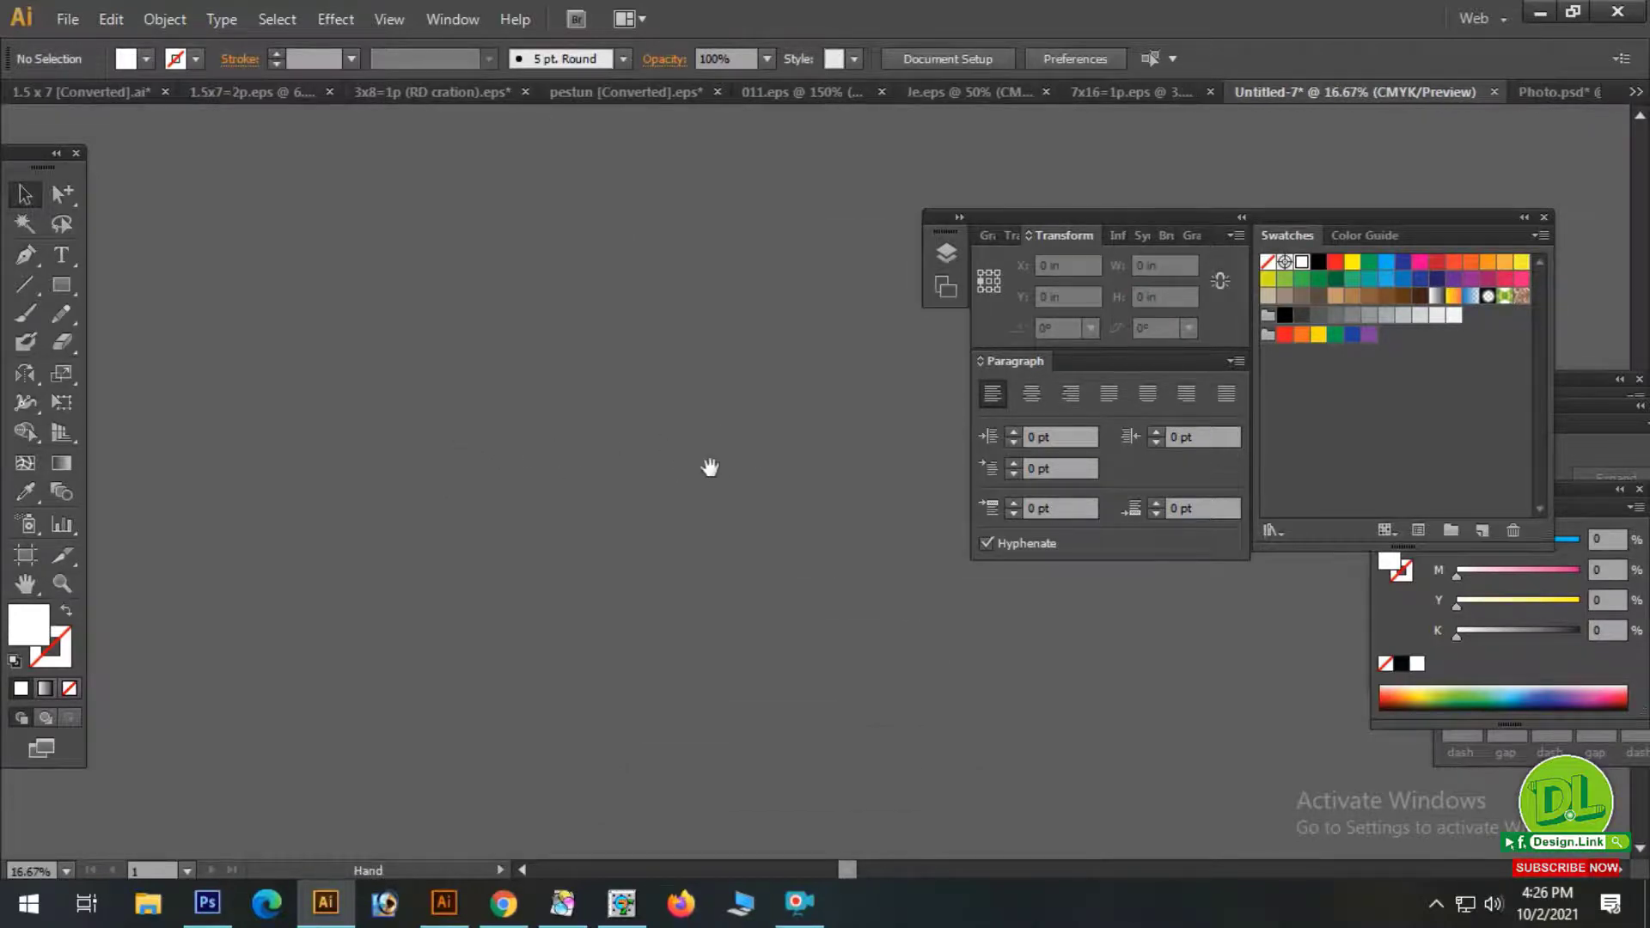
{"action": "key", "text": "ctrl+0"}
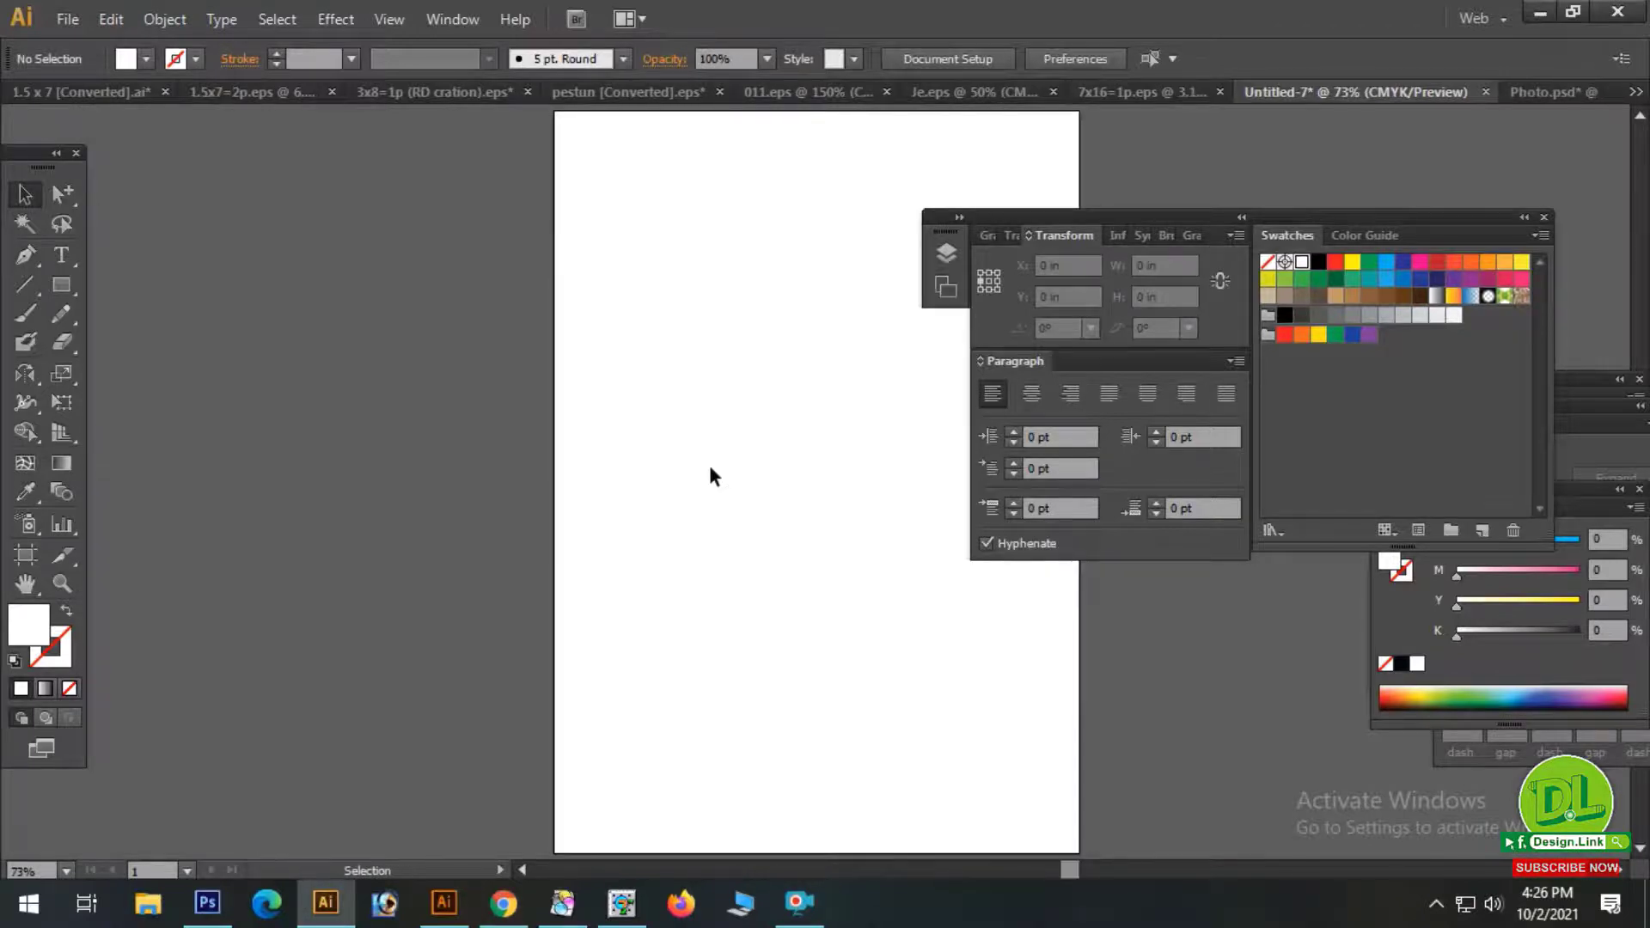
{"action": "key", "text": "ctrl"}
{"action": "key", "text": "ctrl+v"}
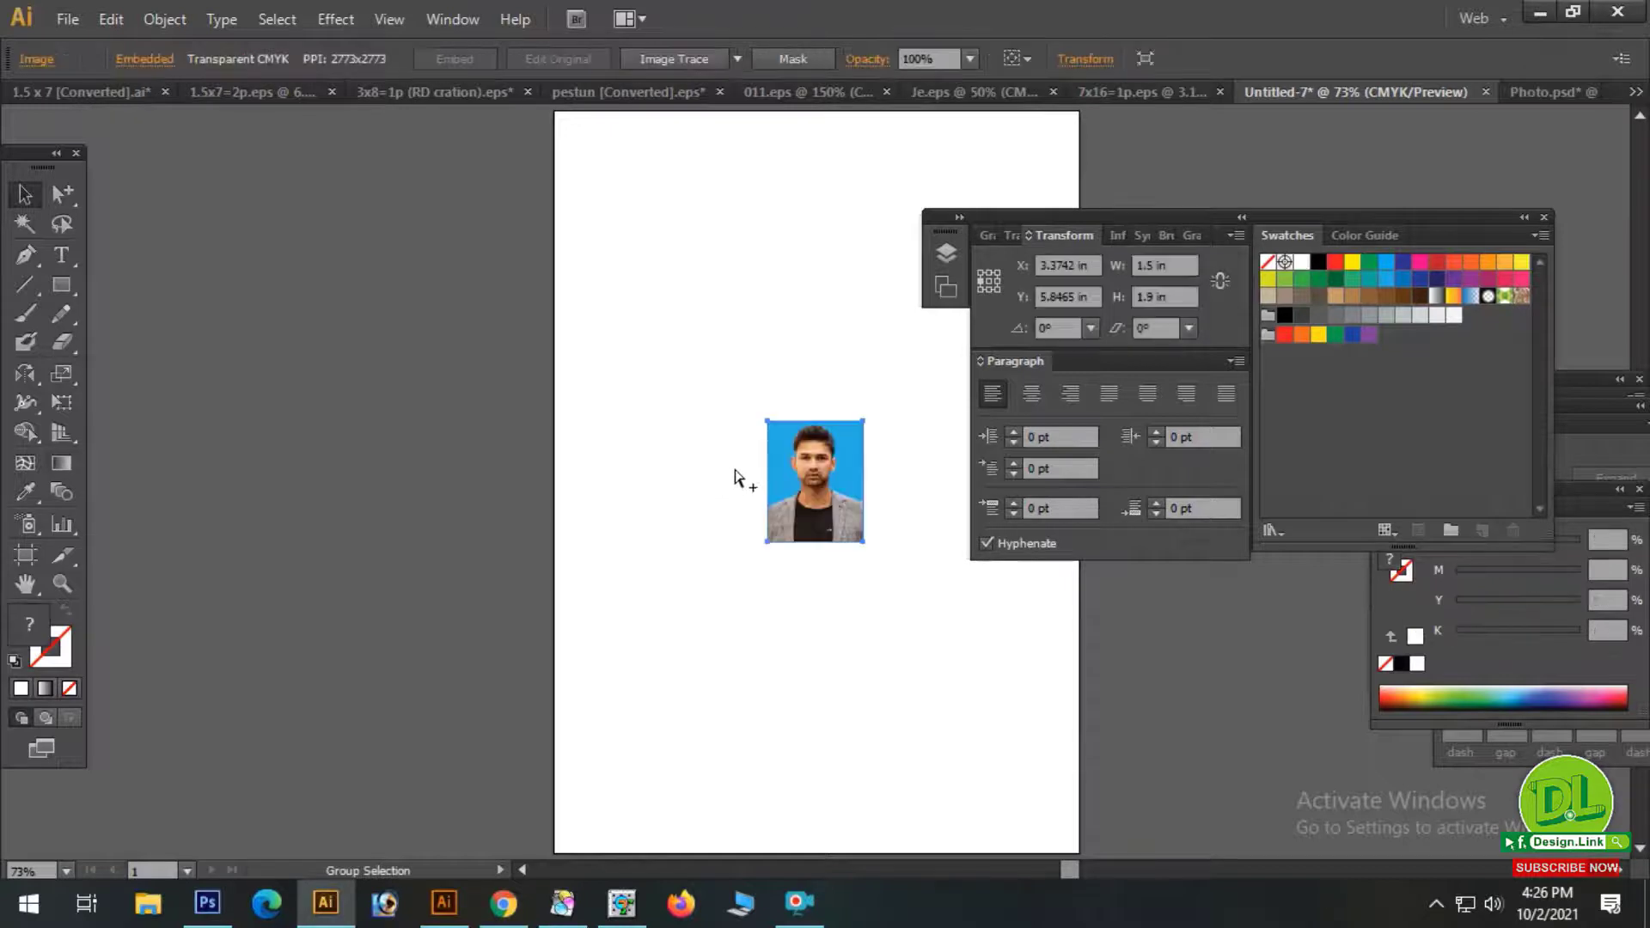
Move the portrait near the artboard's upper-left corner, at about X 0.33 in and Y 1.23 in.
{"action": "left_click_drag", "start_coordinate": [843, 475], "coordinate": [696, 219]}
{"action": "left_click_drag", "start_coordinate": [710, 206], "coordinate": [714, 410]}
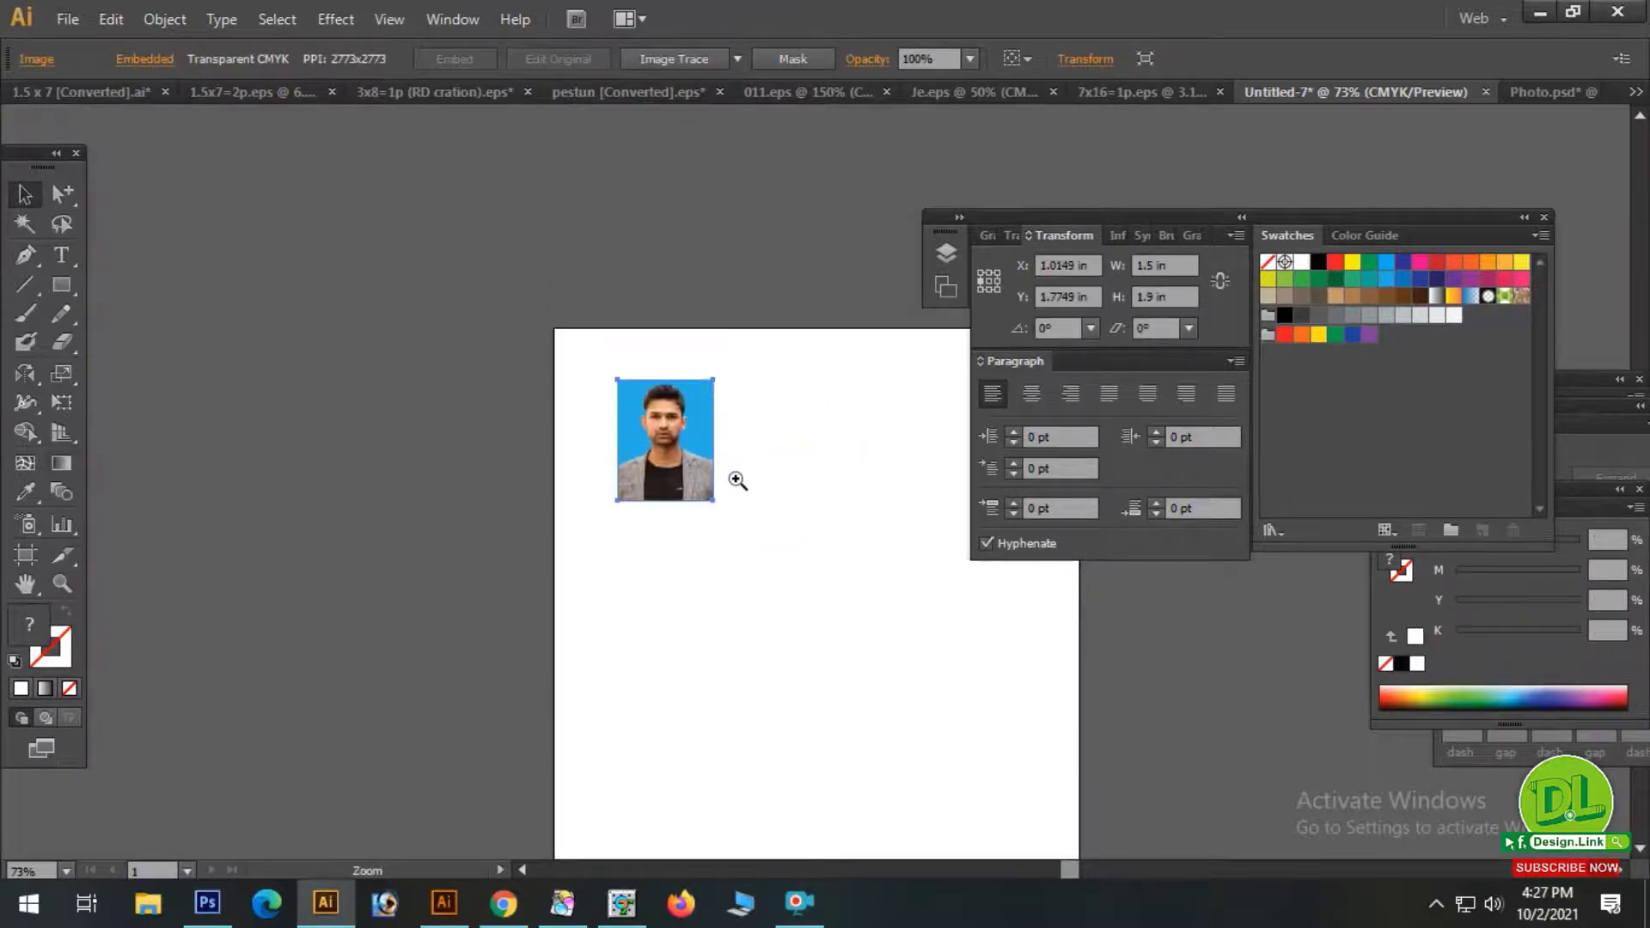
{"action": "left_click", "coordinate": [738, 480], "text": "ctrl"}
{"action": "left_click", "coordinate": [737, 480], "text": "ctrl"}
{"action": "left_click_drag", "start_coordinate": [746, 354], "coordinate": [588, 382]}
{"action": "left_click_drag", "start_coordinate": [634, 448], "coordinate": [549, 380]}
{"action": "left_click_drag", "start_coordinate": [778, 479], "coordinate": [614, 447]}
Duplicate the portrait horizontally to about X 2.15 in and repeat the copy to make a row of four.
{"action": "left_click_drag", "start_coordinate": [354, 368], "coordinate": [587, 370]}
{"action": "key", "text": "ctrl+z"}
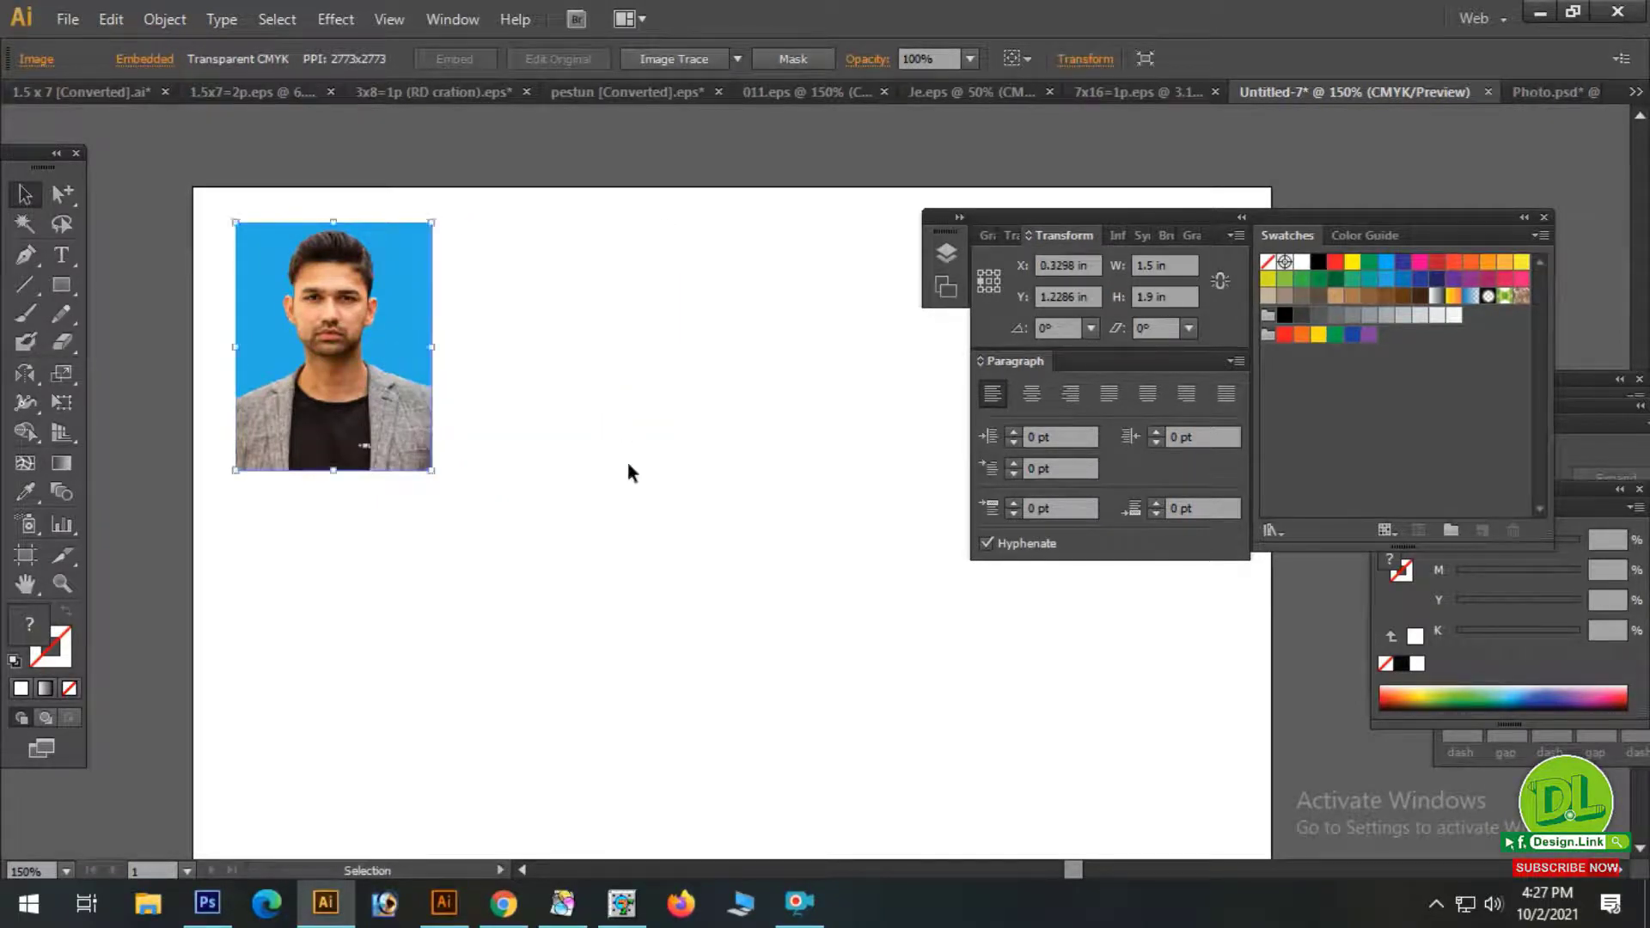
{"action": "left_click", "coordinate": [628, 461]}
{"action": "left_click_drag", "start_coordinate": [324, 340], "coordinate": [563, 342]}
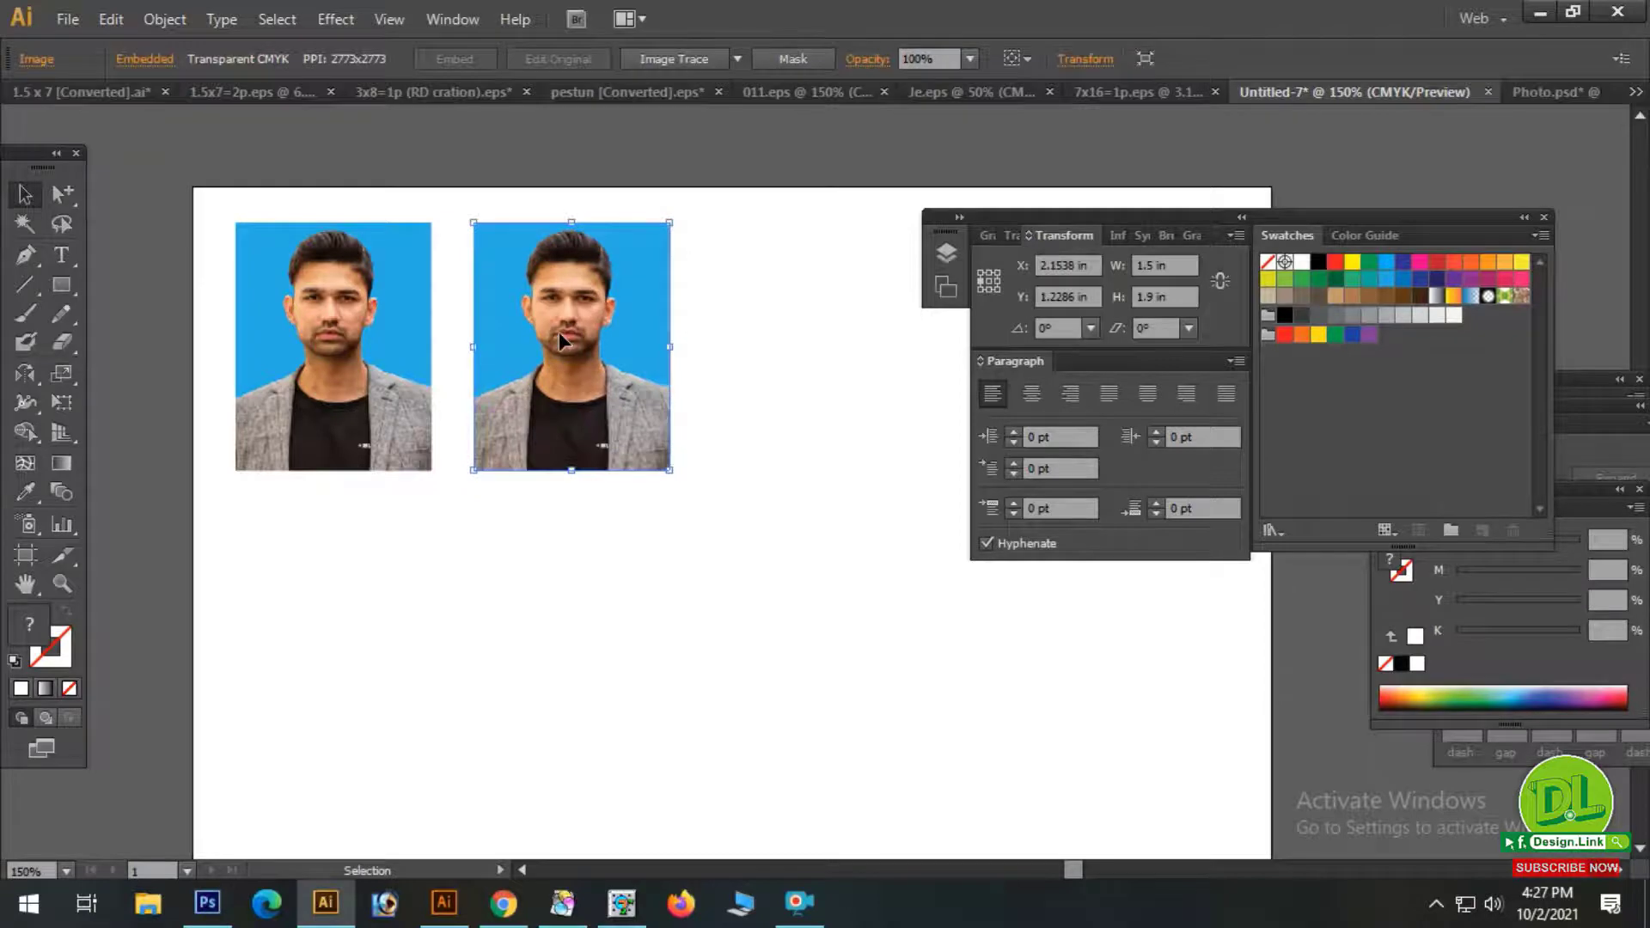
{"action": "key", "text": "ctrl+alt"}
{"action": "key", "text": "ctrl+d"}
{"action": "key", "text": "ctrl+minus"}
{"action": "key", "text": "ctrl+minus"}
{"action": "key", "text": "ctrl+minus"}
{"action": "key", "text": "ctrl+d"}
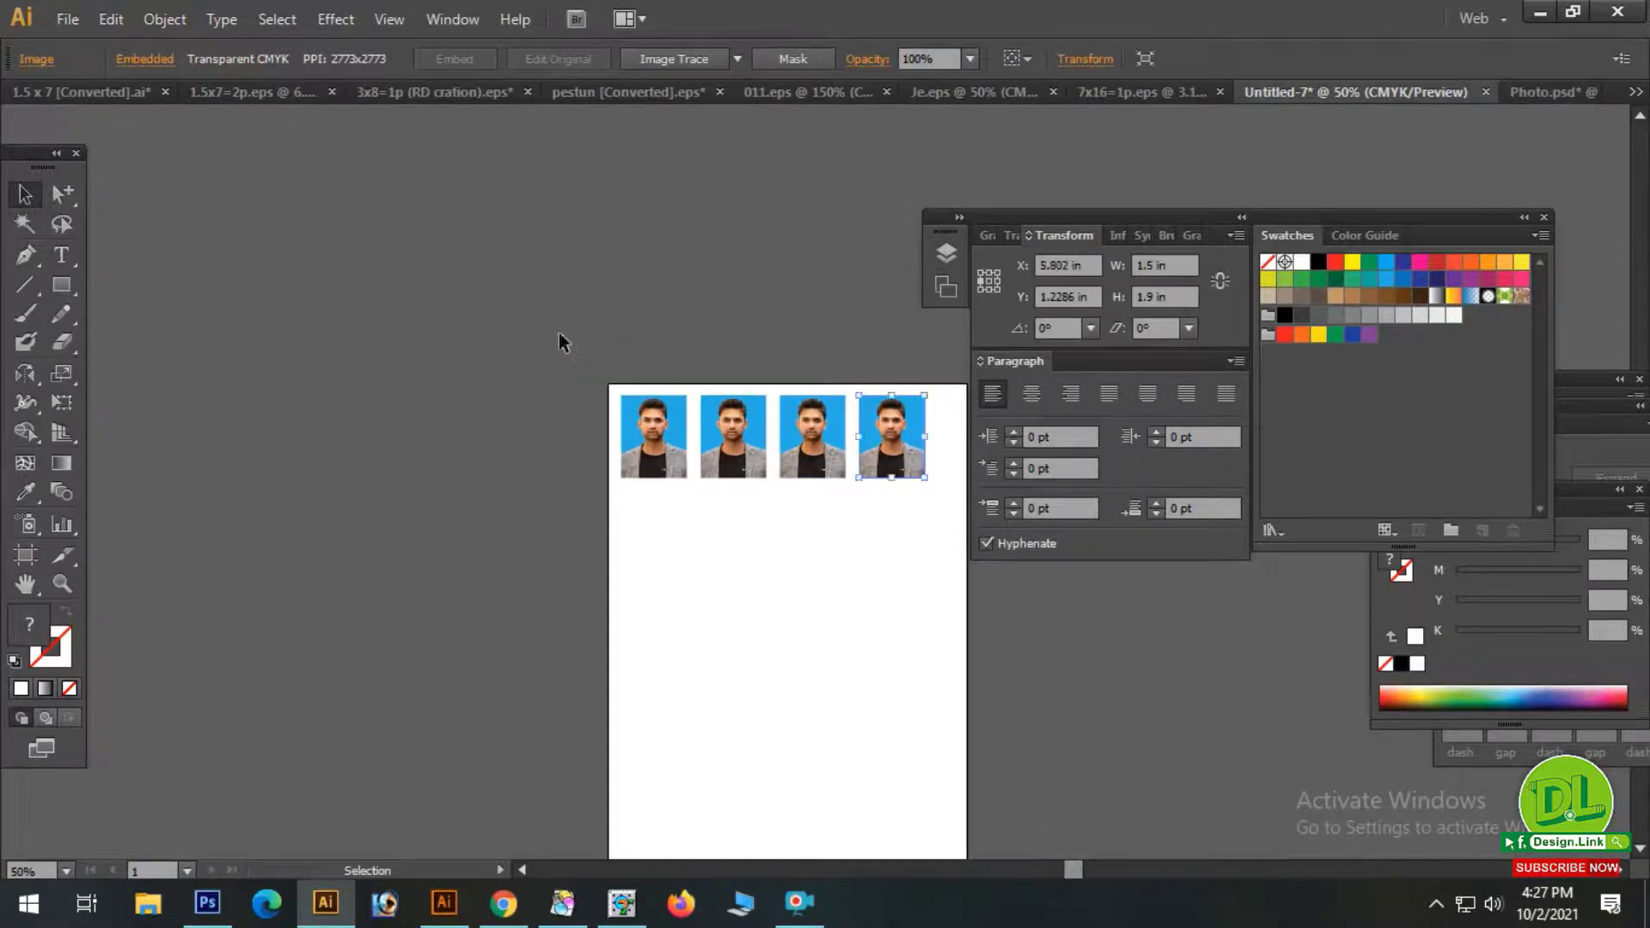
Duplicate the row of four portraits about 2.17 in downward, repeating the copy down the page, and delete the row that overruns the artboard.
{"action": "left_click", "coordinate": [574, 334]}
{"action": "left_click_drag", "start_coordinate": [707, 427], "coordinate": [734, 378]}
{"action": "left_click", "coordinate": [821, 395], "text": "ctrl"}
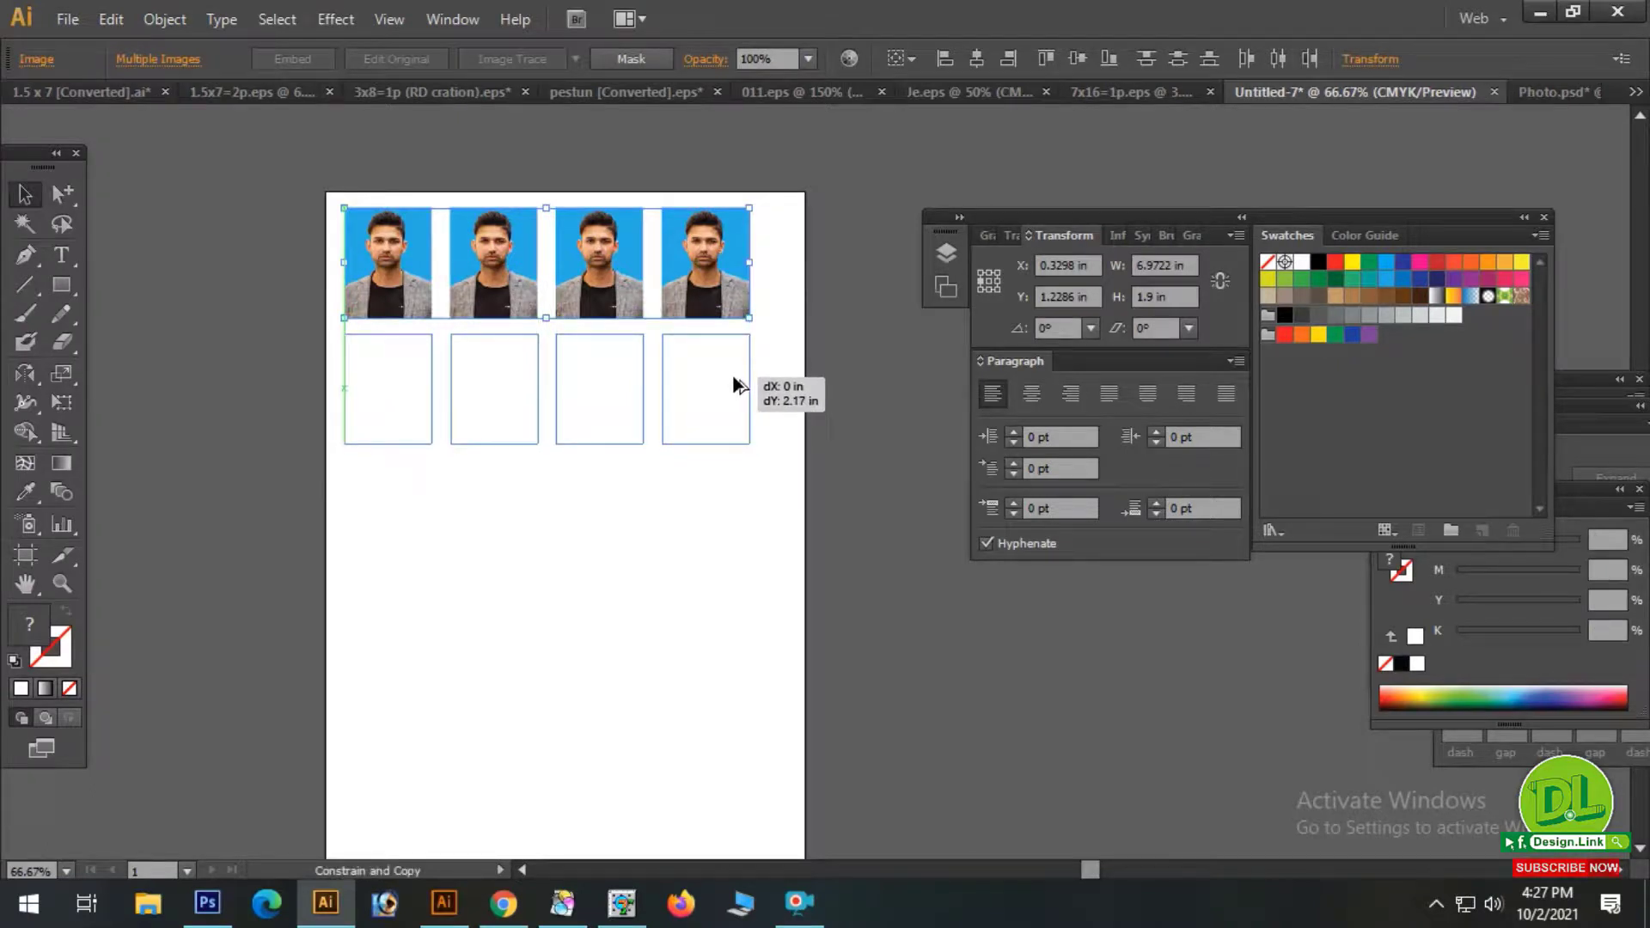
{"action": "left_click_drag", "start_coordinate": [734, 378], "coordinate": [734, 379]}
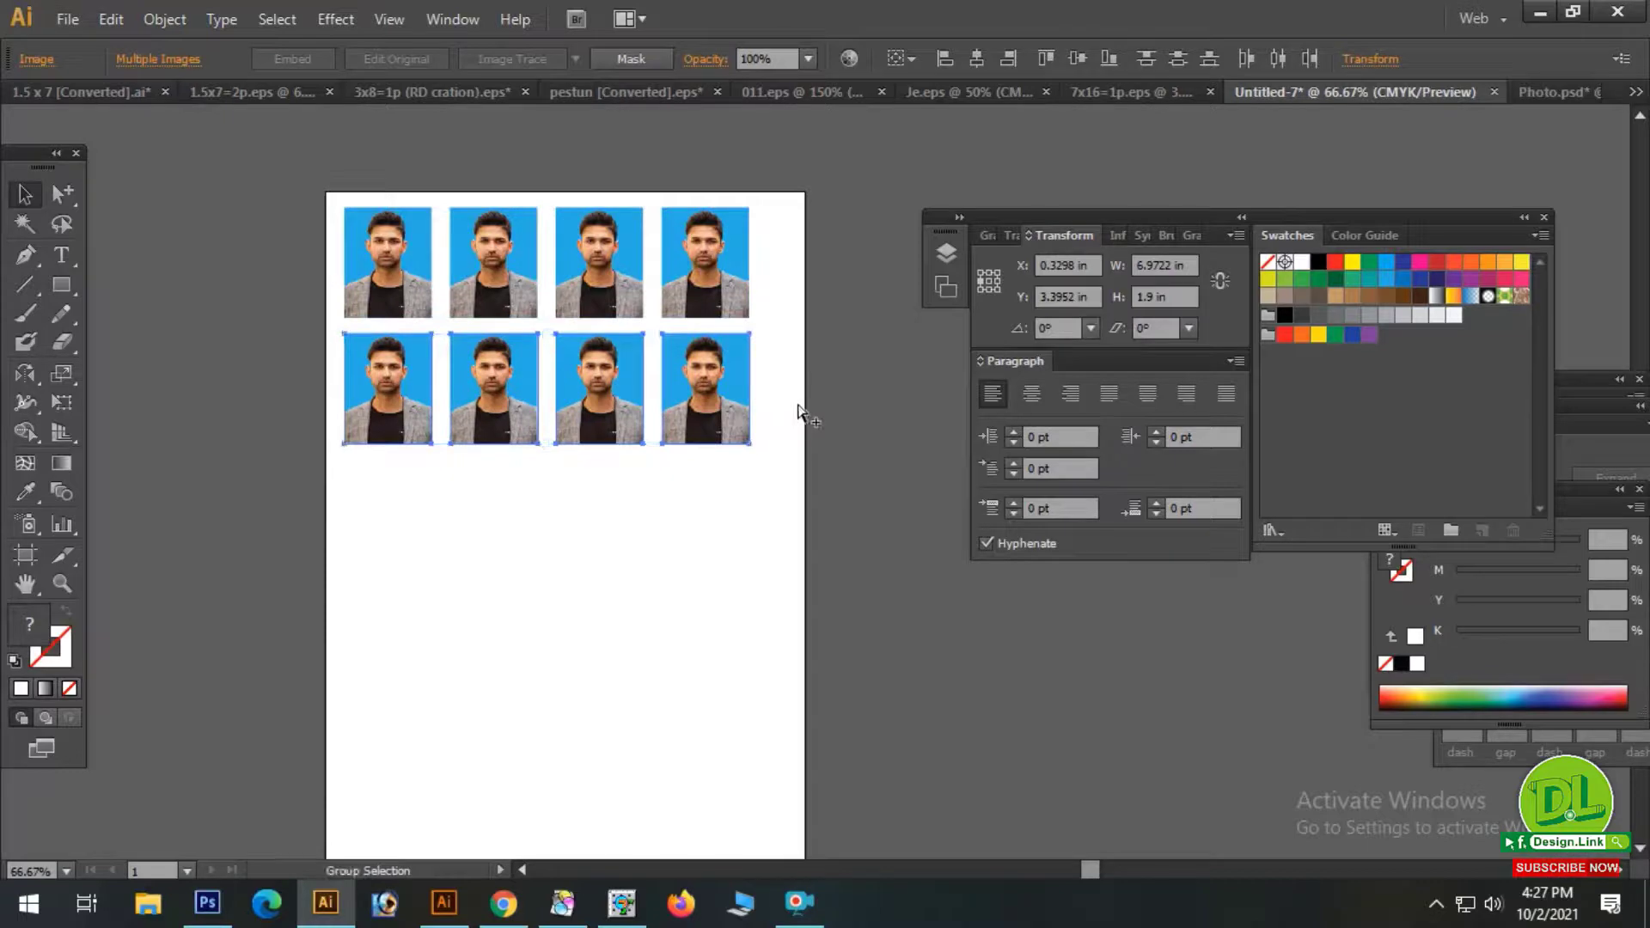
{"action": "key", "text": "ctrl+d"}
{"action": "key", "text": "ctrl+d"}
{"action": "key", "text": "ctrl+d"}
{"action": "key", "text": "ctrl+d"}
{"action": "key", "text": "ctrl+d"}
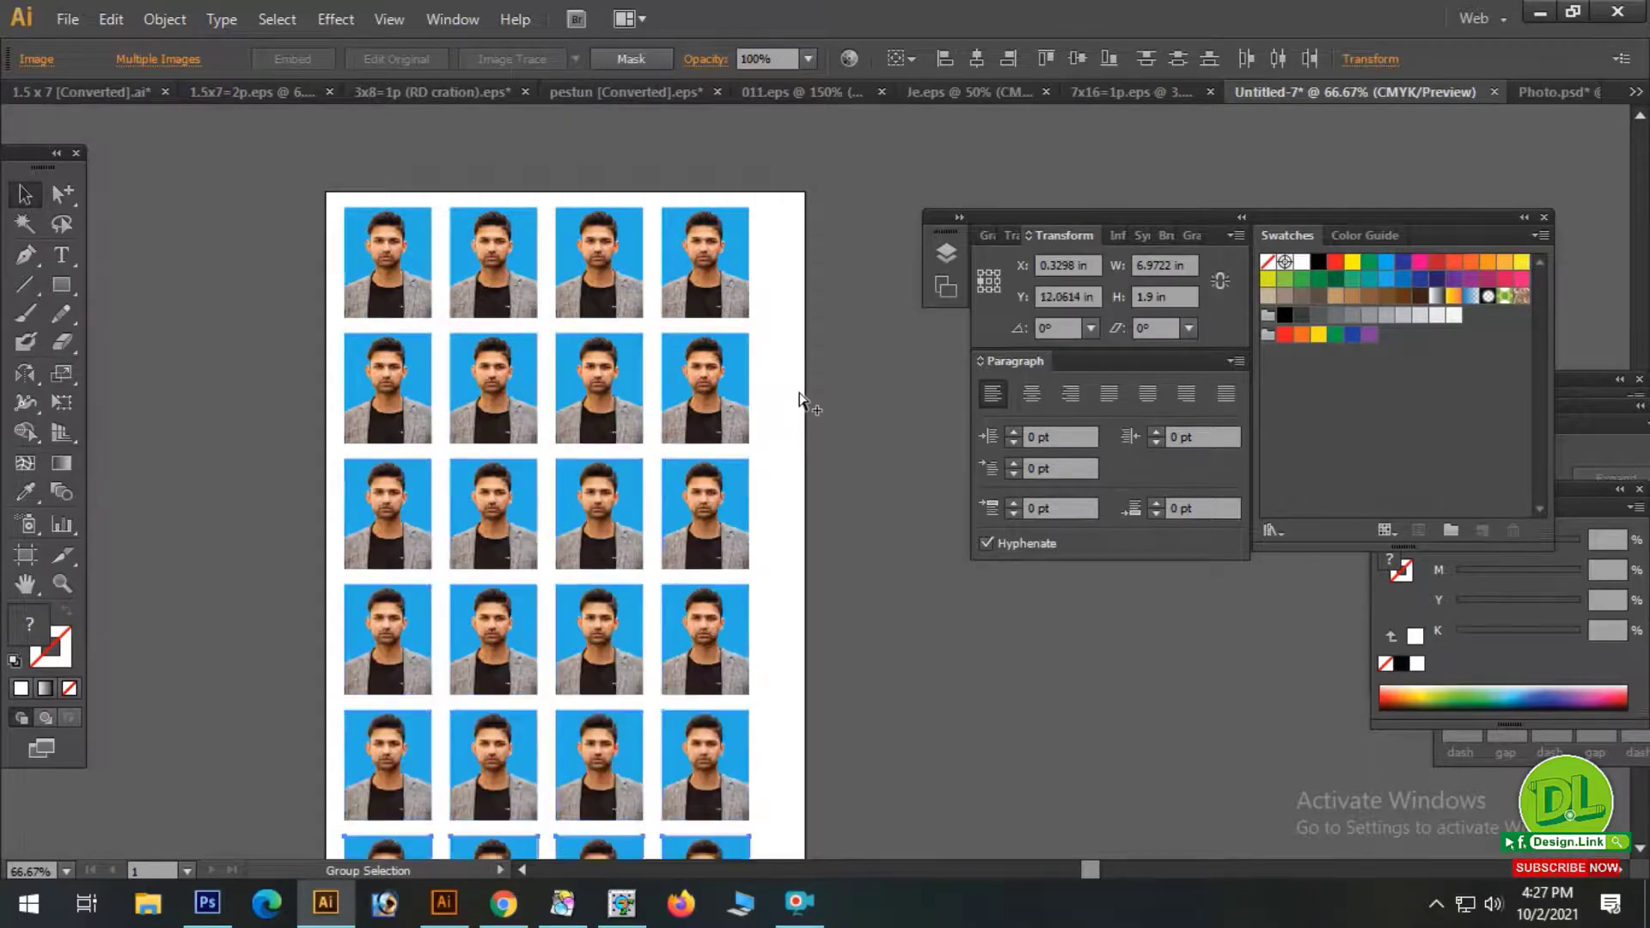
{"action": "left_click", "coordinate": [807, 431], "text": "ctrl+alt"}
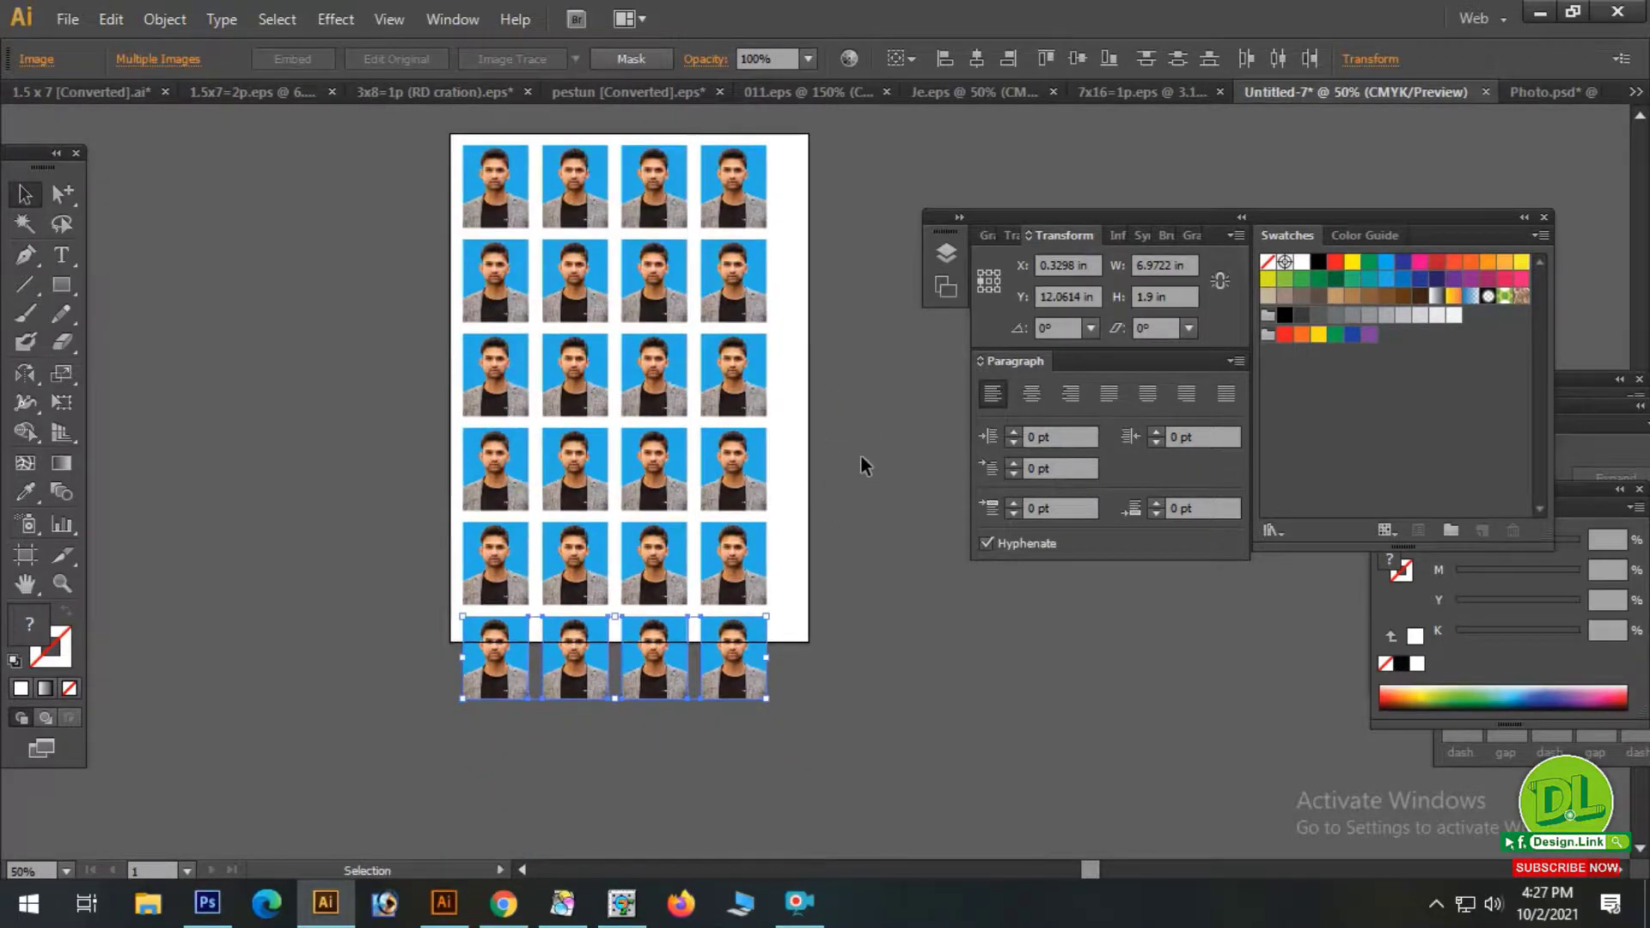
{"action": "key", "text": "Delete"}
Examine the tiled portraits up close and check their spacing across the upper part of the sheet.
{"action": "left_click", "coordinate": [864, 391], "text": "ctrl"}
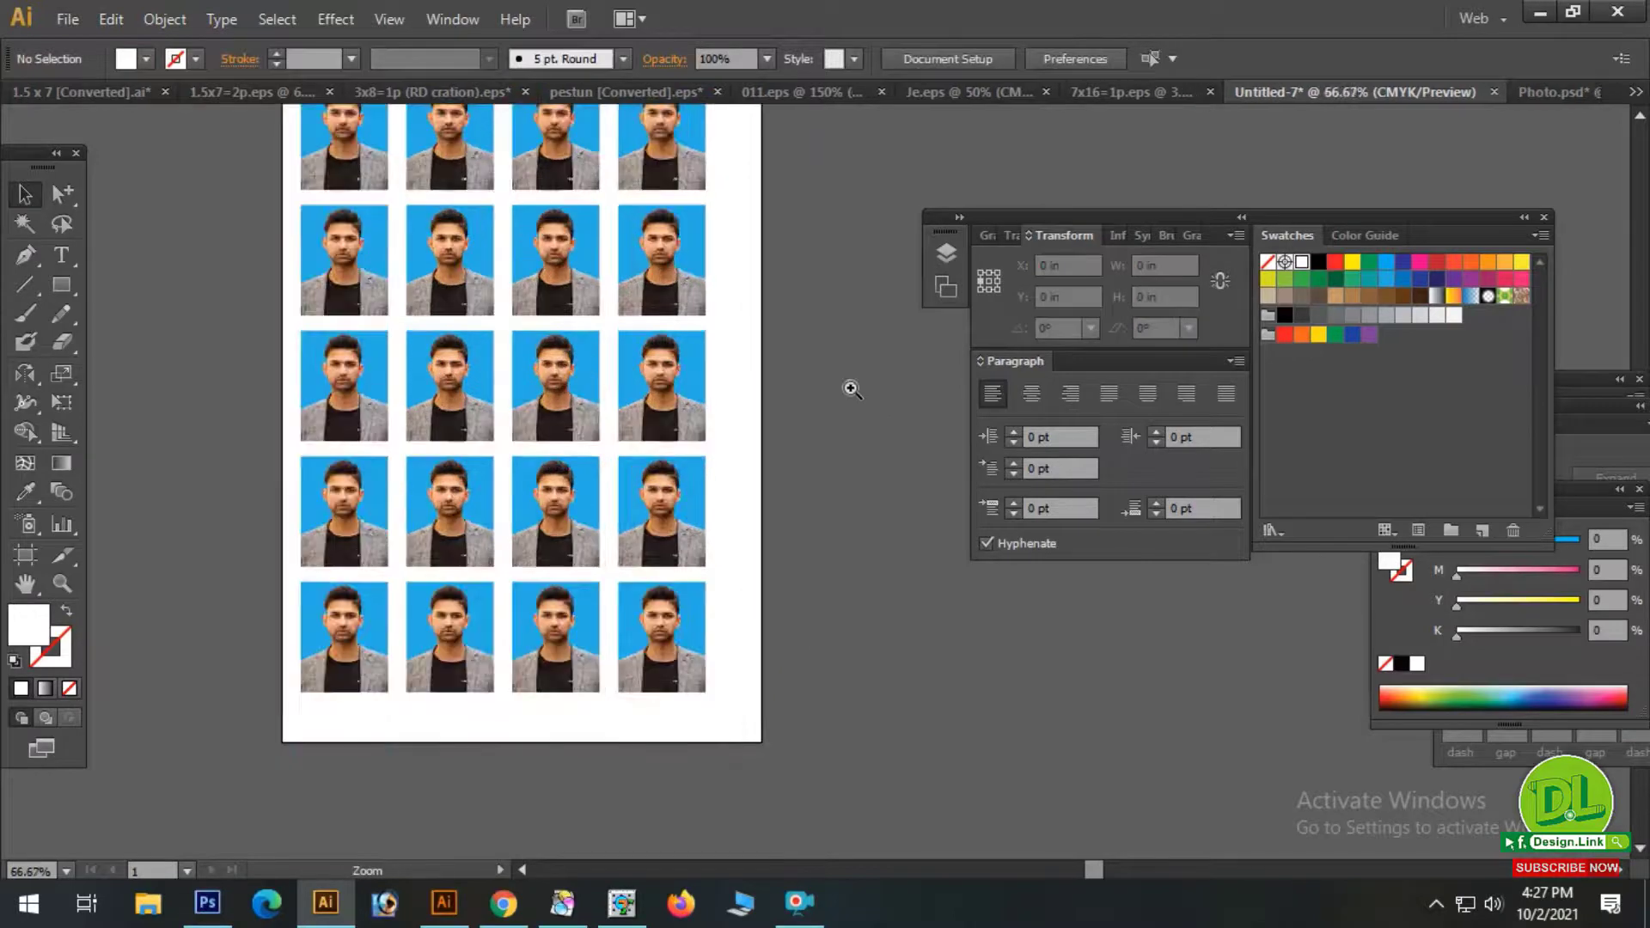
{"action": "left_click_drag", "start_coordinate": [731, 334], "coordinate": [751, 404]}
{"action": "left_click_drag", "start_coordinate": [385, 183], "coordinate": [638, 283]}
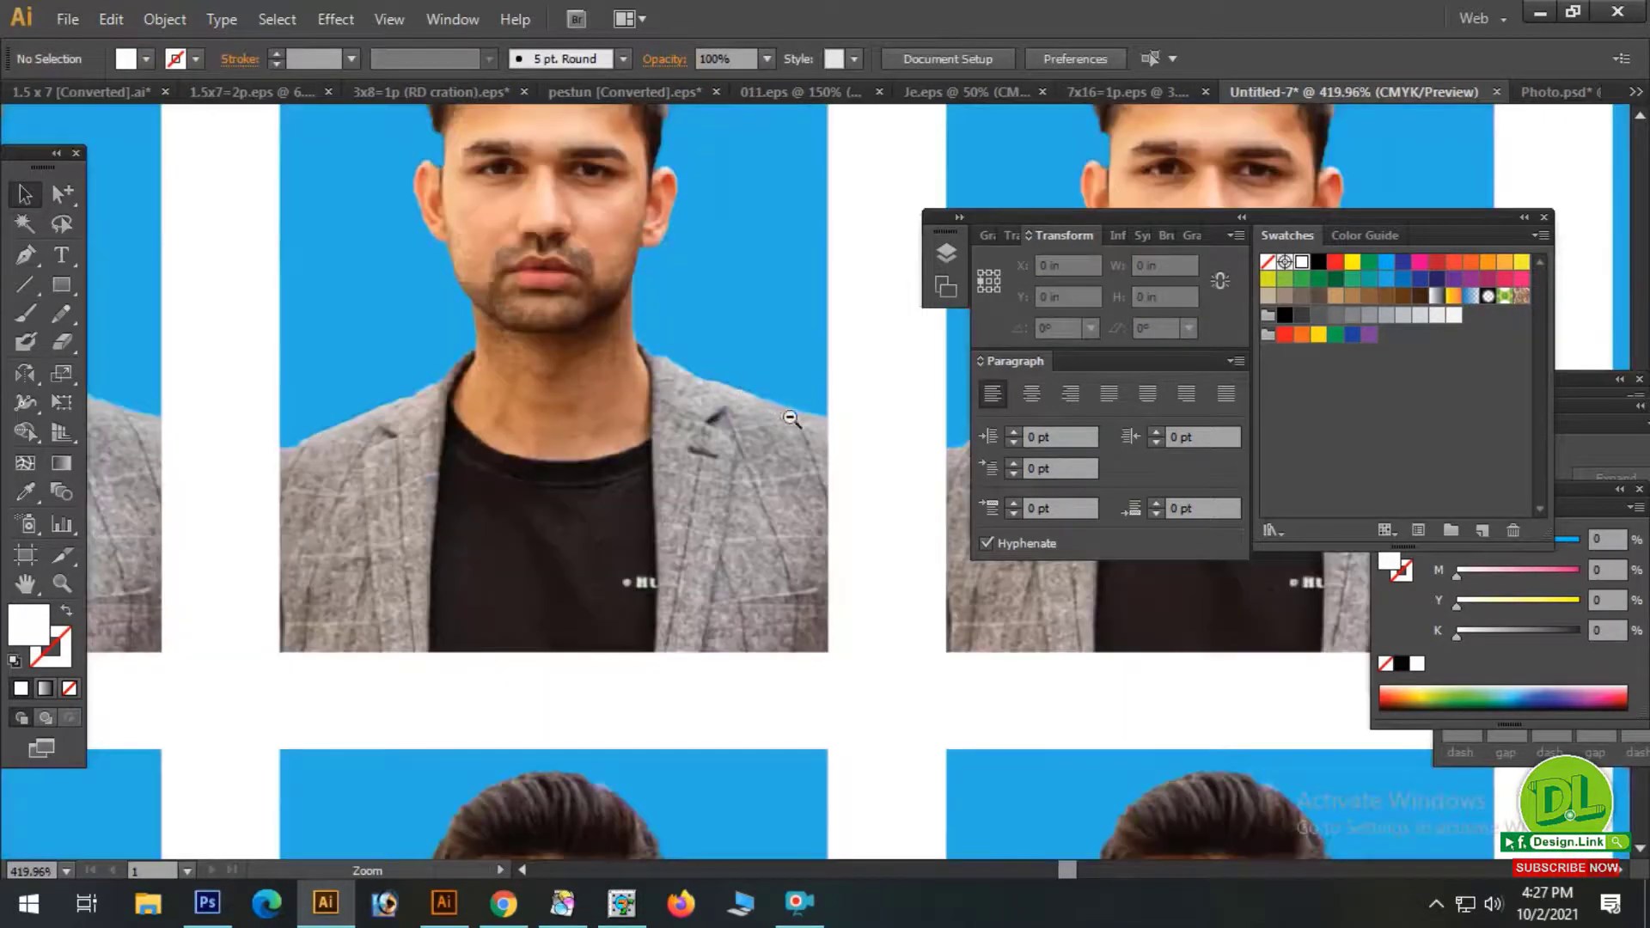
{"action": "left_click", "coordinate": [843, 506], "text": "ctrl+alt"}
{"action": "left_click", "coordinate": [842, 506], "text": "ctrl+alt"}
{"action": "left_click", "coordinate": [842, 507], "text": "ctrl+alt"}
{"action": "left_click", "coordinate": [841, 504], "text": "ctrl+alt"}
{"action": "left_click_drag", "start_coordinate": [842, 524], "coordinate": [704, 463]}
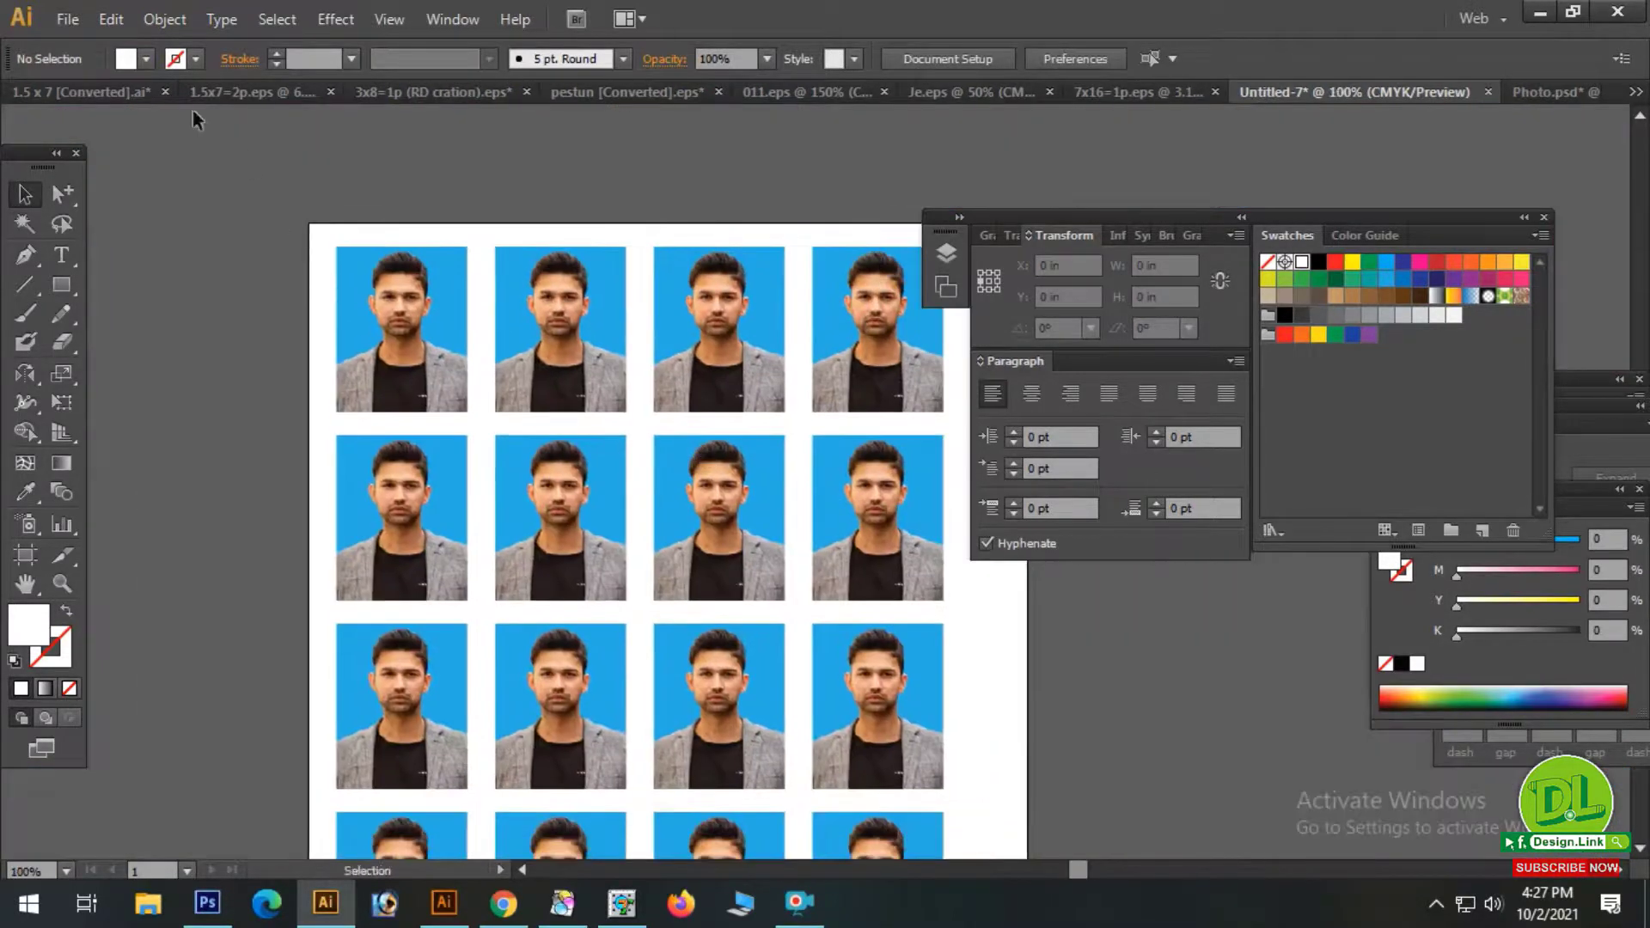
Try out print settings with OneNote for Windows 10 as the printer and A4 as the media size, and cancel without printing.
{"action": "left_click", "coordinate": [80, 13]}
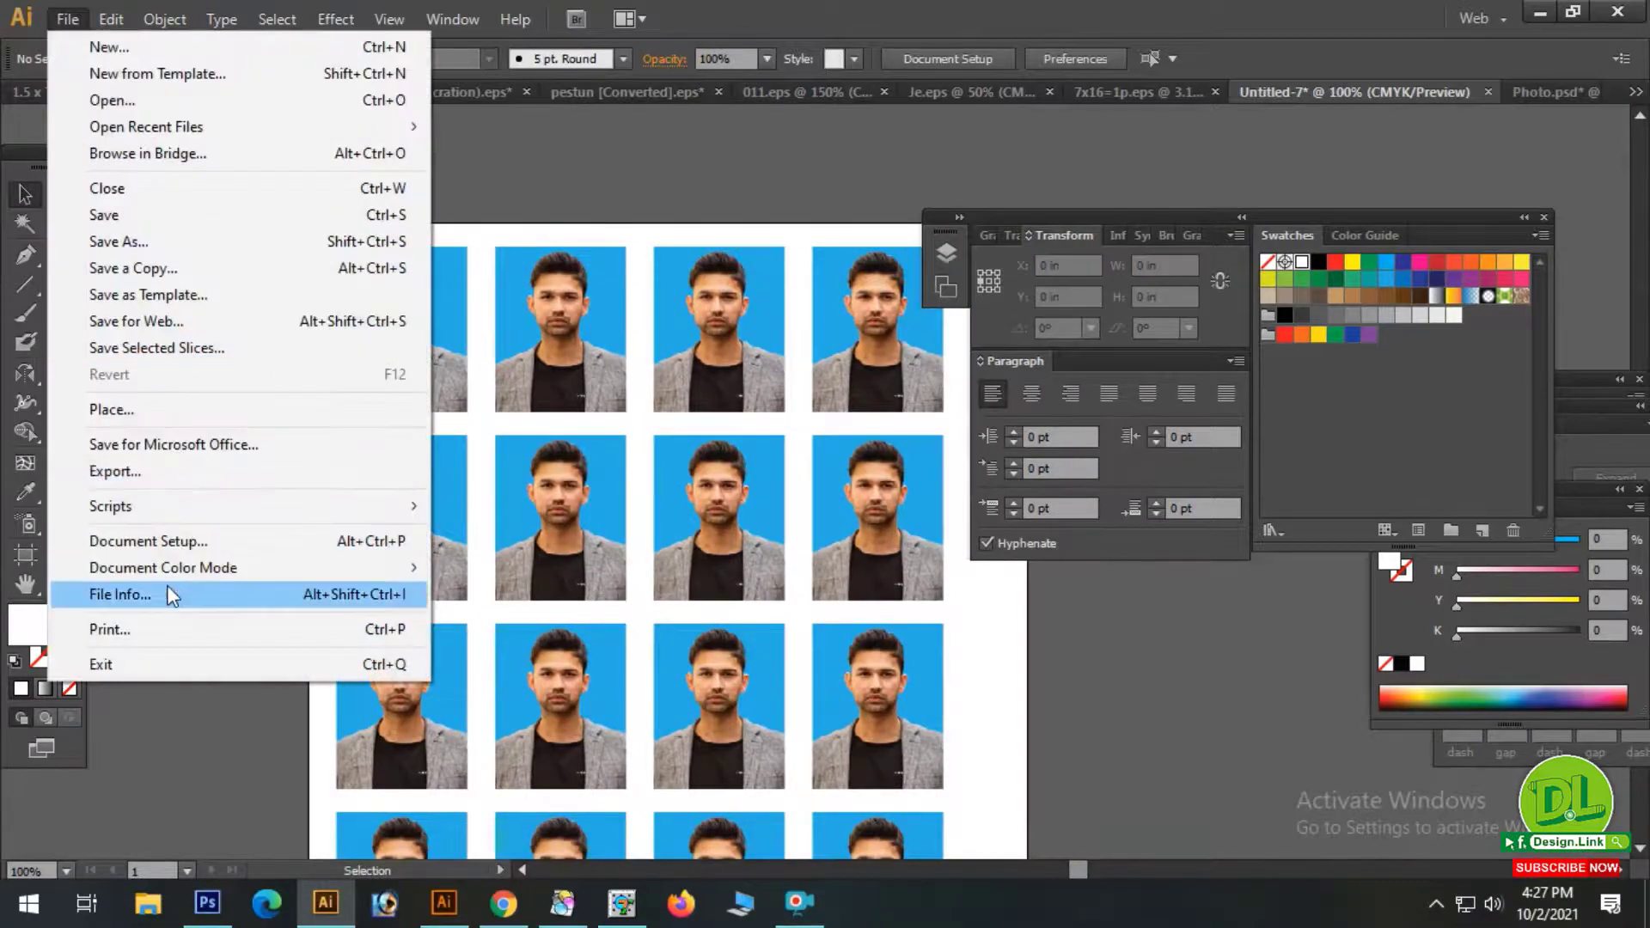
{"action": "left_click", "coordinate": [129, 627]}
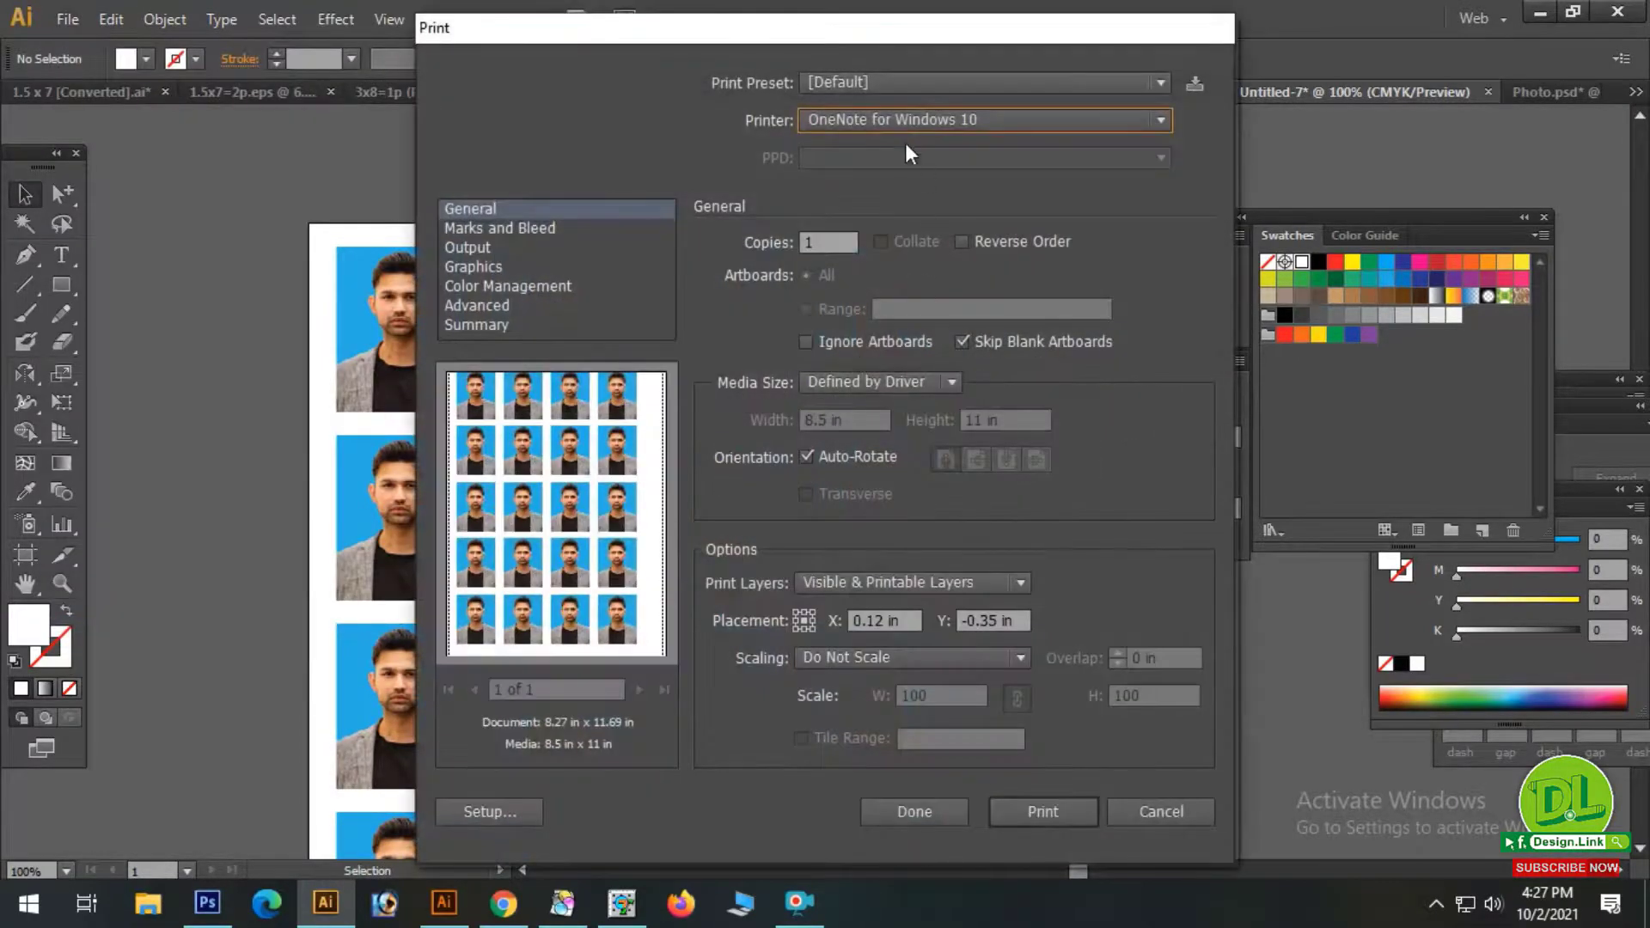
{"action": "left_click", "coordinate": [906, 124]}
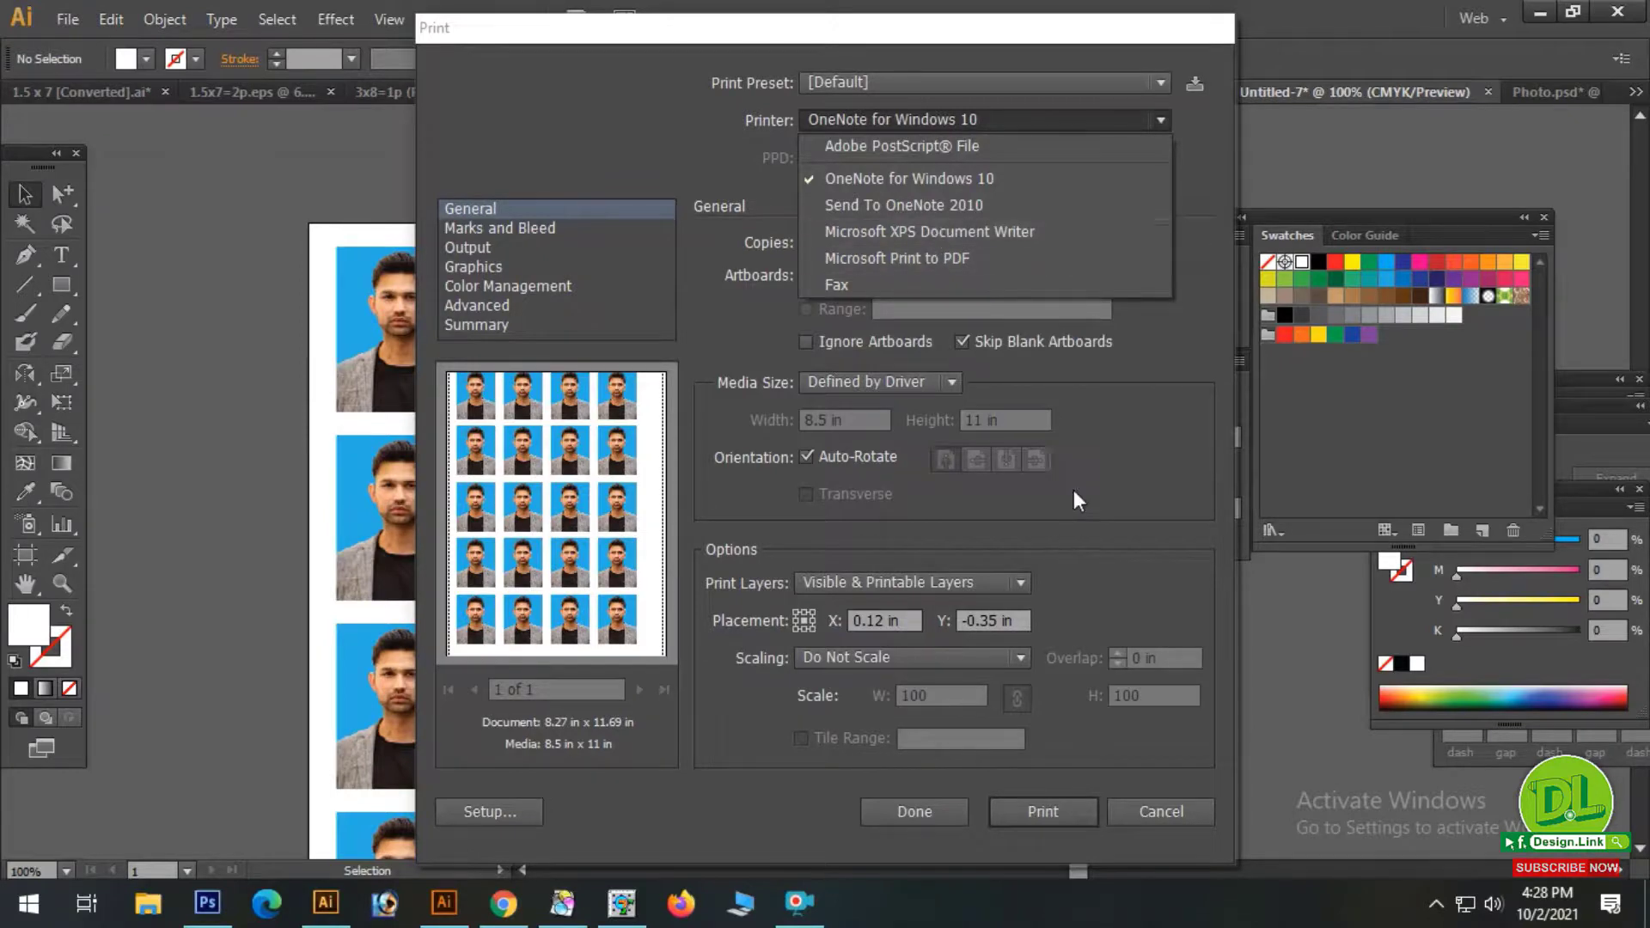
{"action": "left_click", "coordinate": [942, 177]}
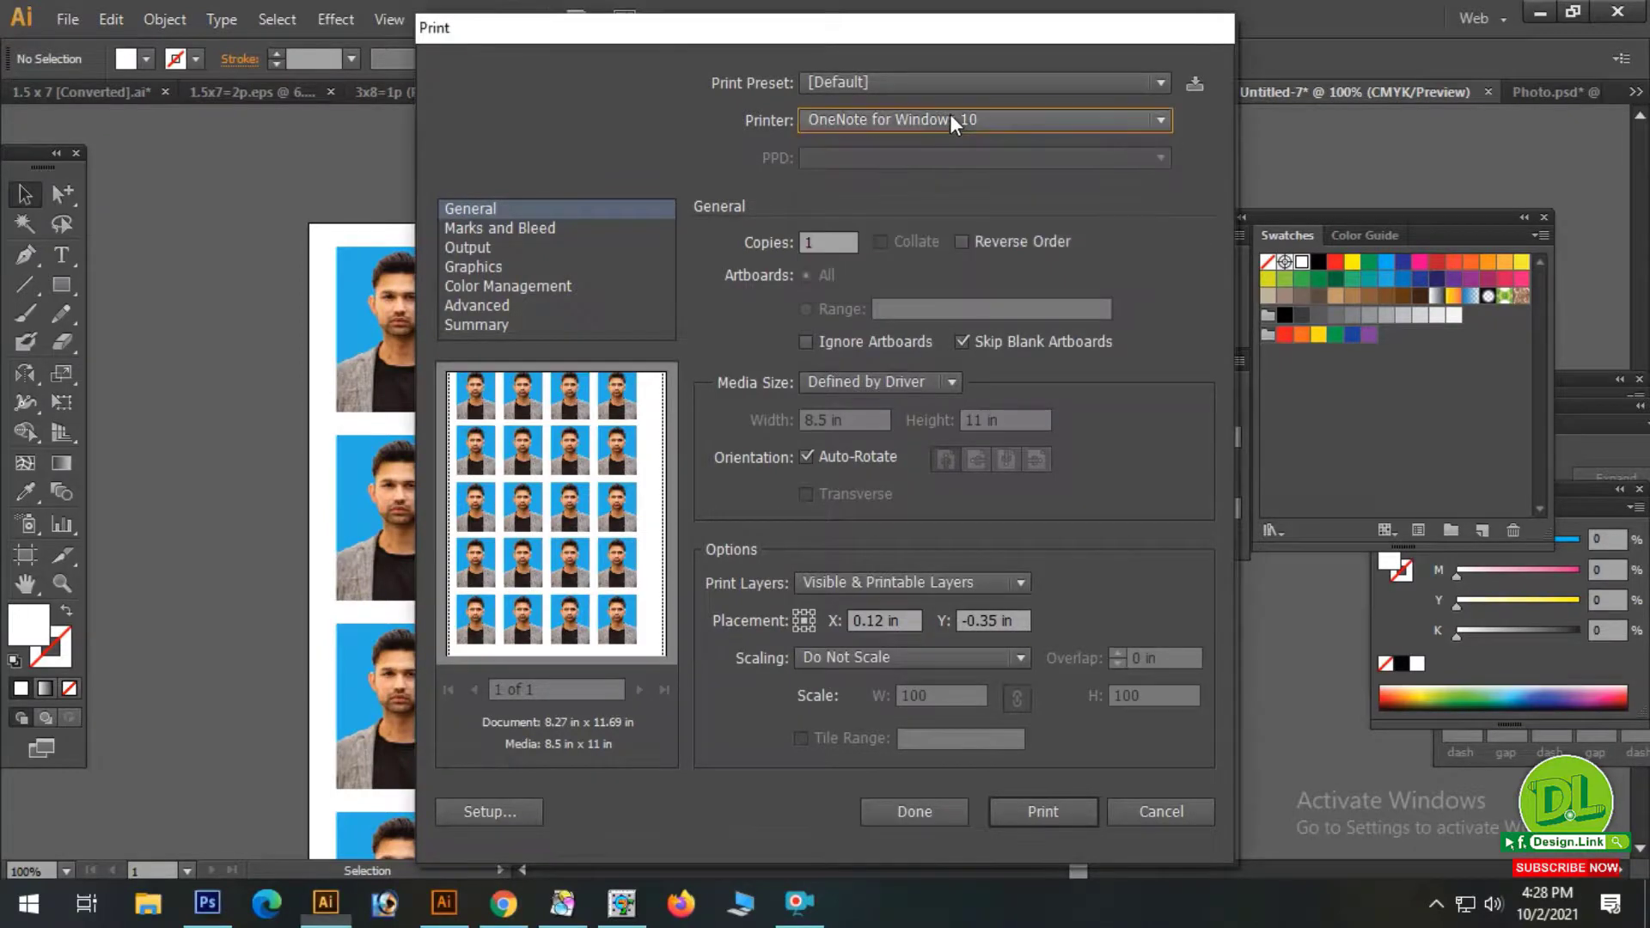
{"action": "left_click", "coordinate": [868, 381]}
{"action": "left_click", "coordinate": [837, 492]}
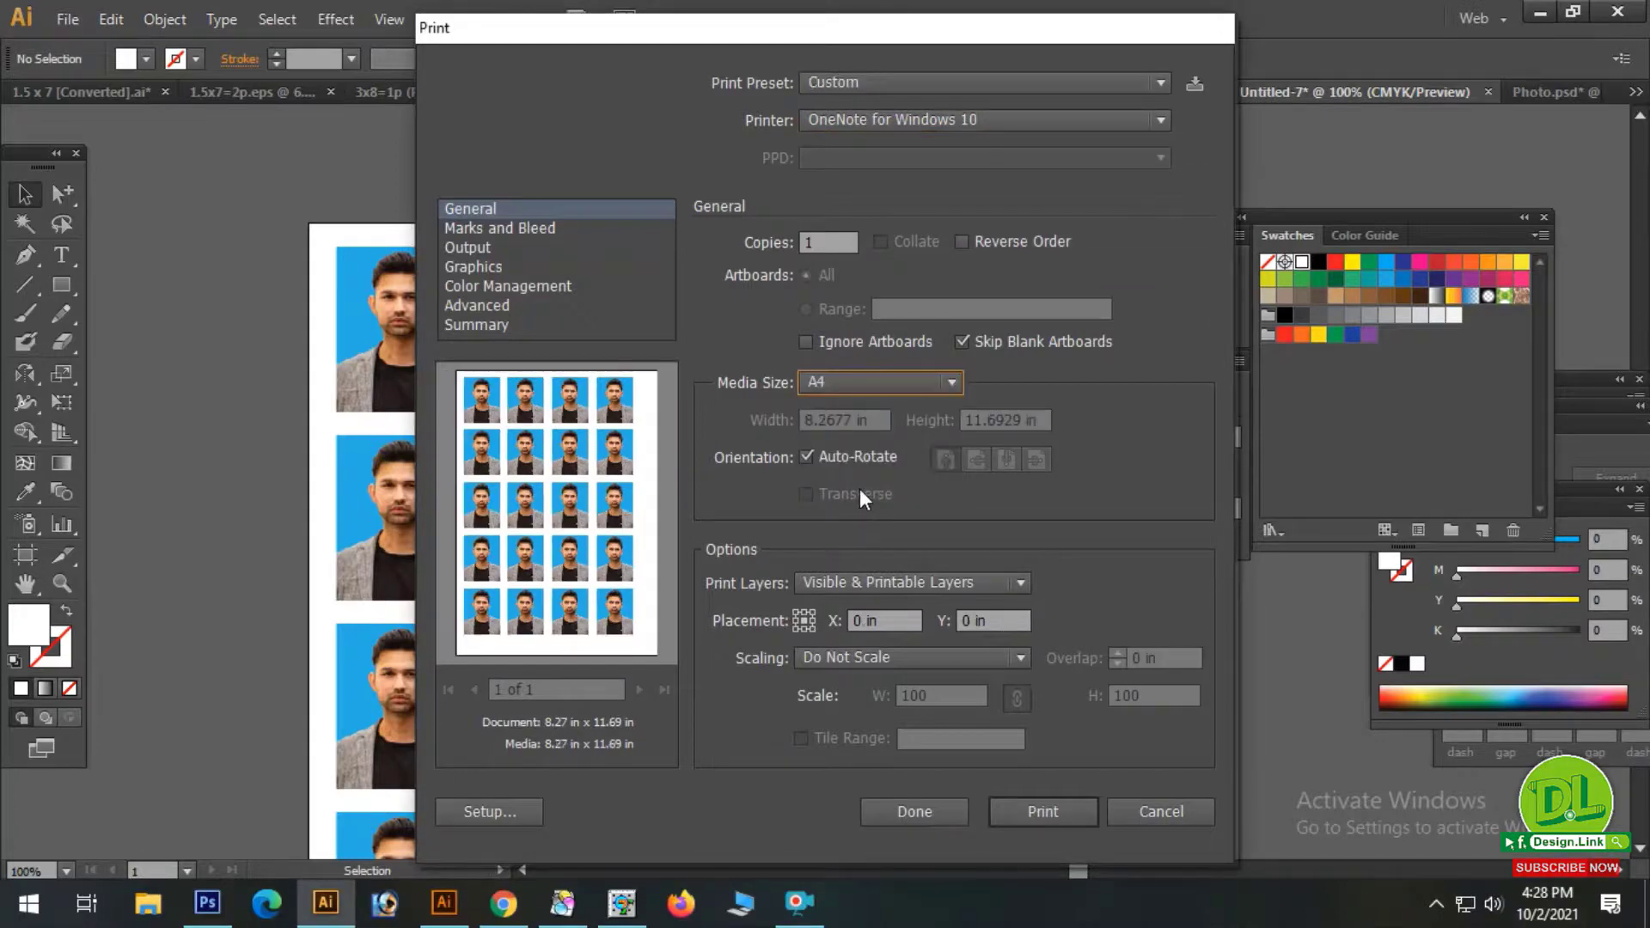
{"action": "left_click", "coordinate": [1133, 817]}
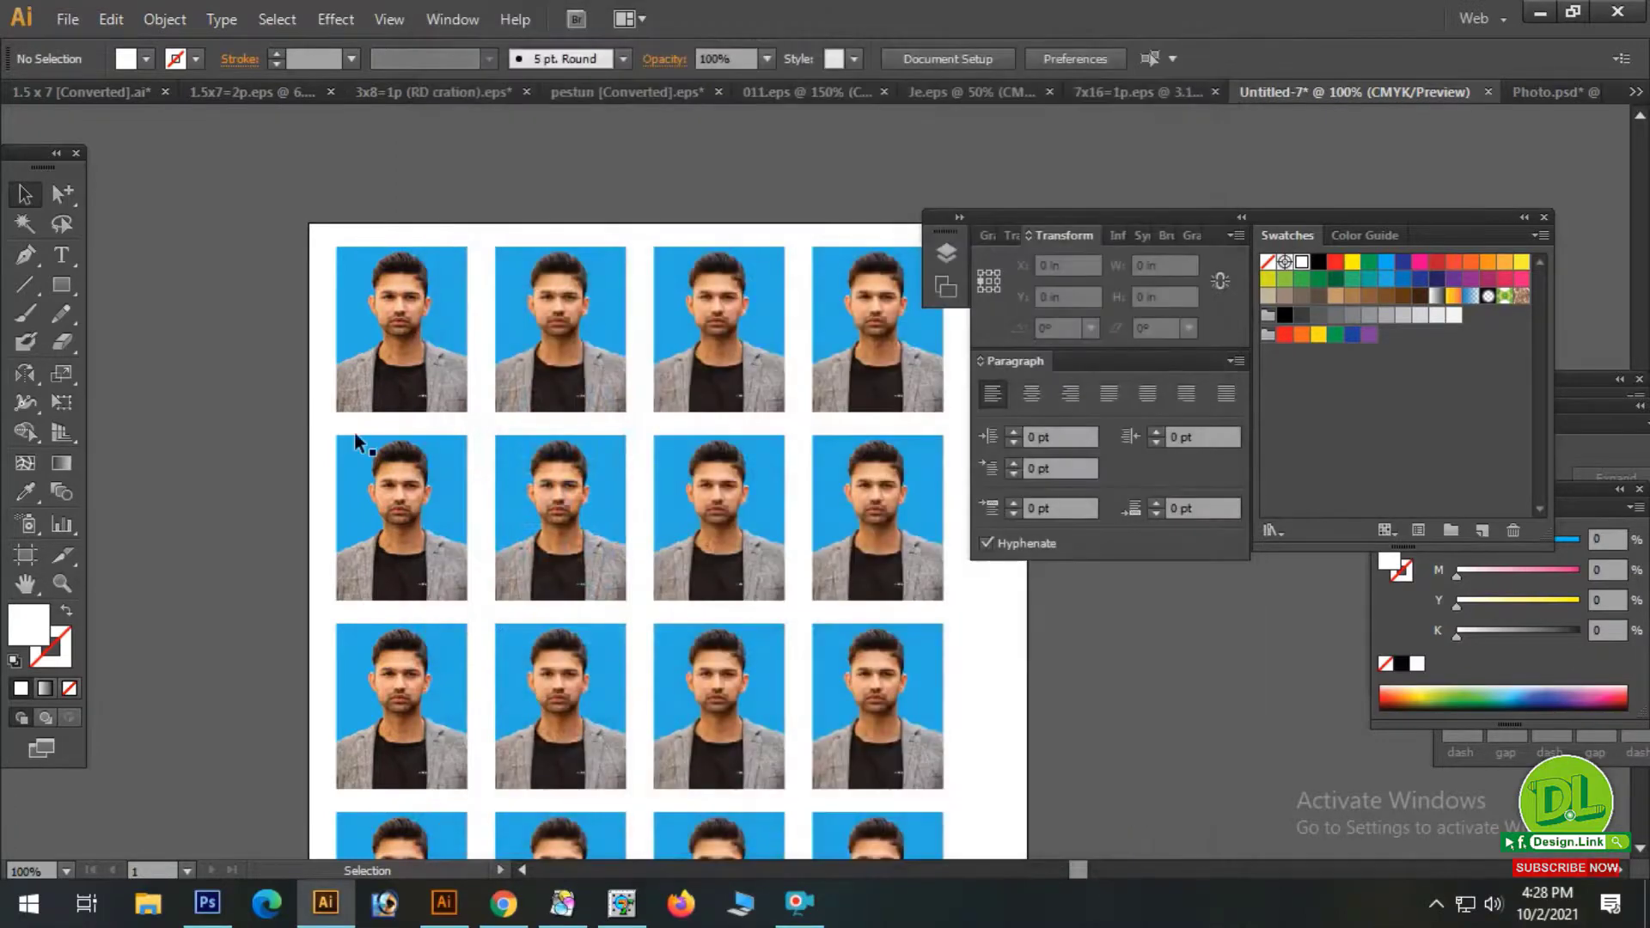
Hide the panels and inspect the portraits in the first row at high magnification, followed by the layout of the whole sheet.
{"action": "left_click_drag", "start_coordinate": [342, 245], "coordinate": [594, 407]}
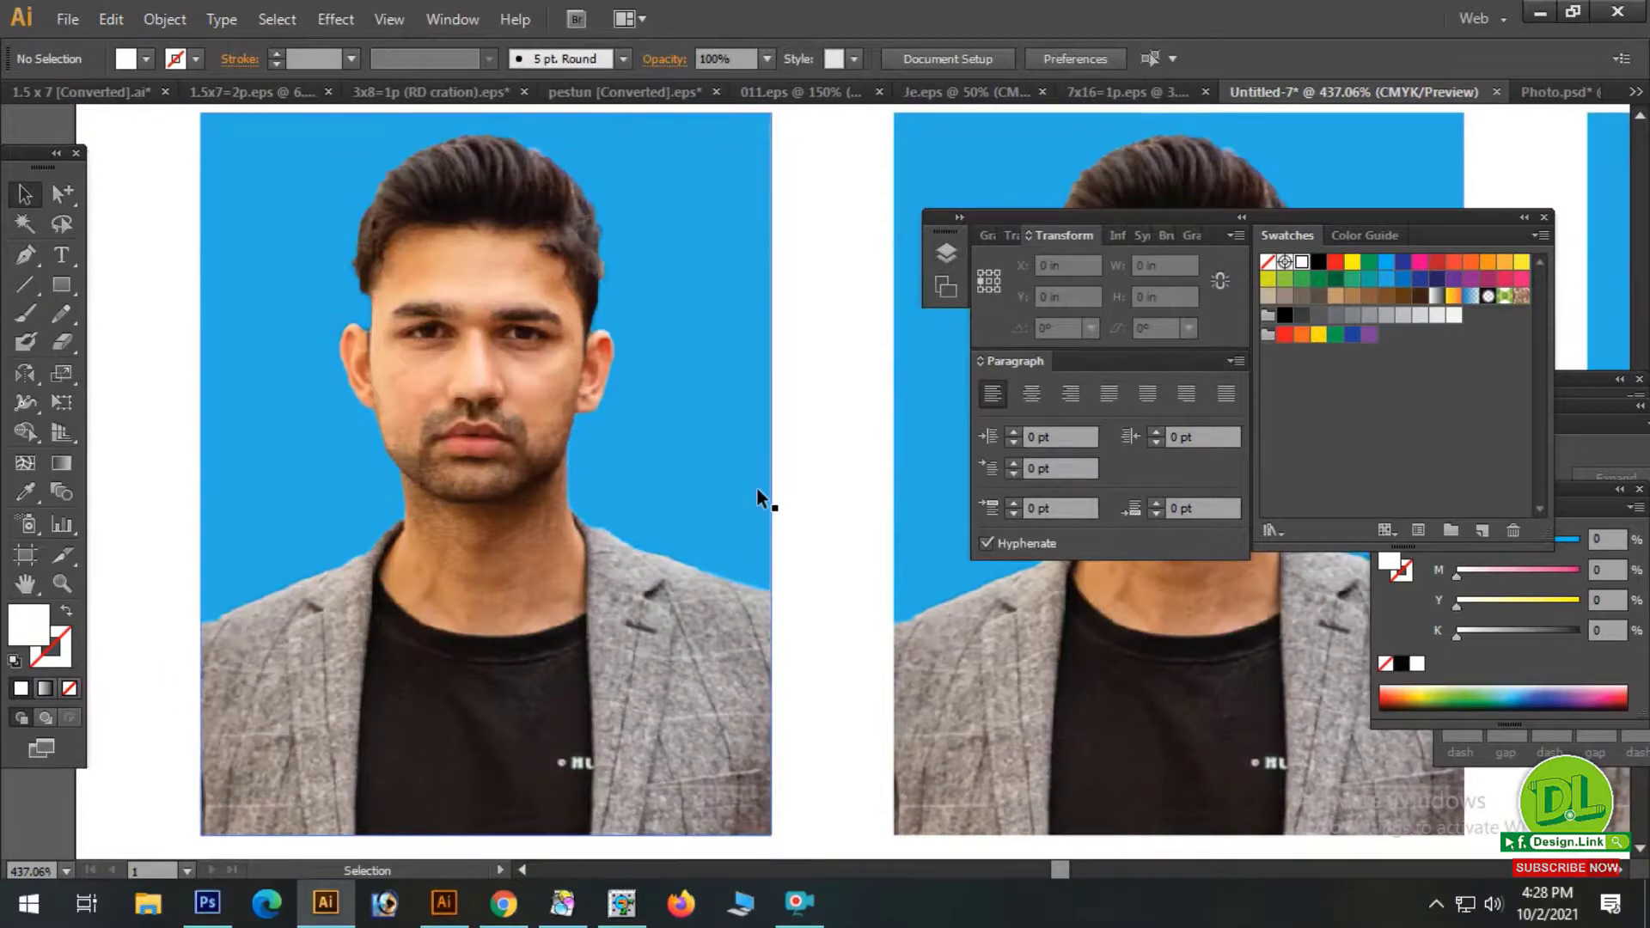
{"action": "key", "text": "Tab"}
{"action": "left_click_drag", "start_coordinate": [1161, 552], "coordinate": [921, 516]}
{"action": "left_click_drag", "start_coordinate": [1109, 495], "coordinate": [883, 495]}
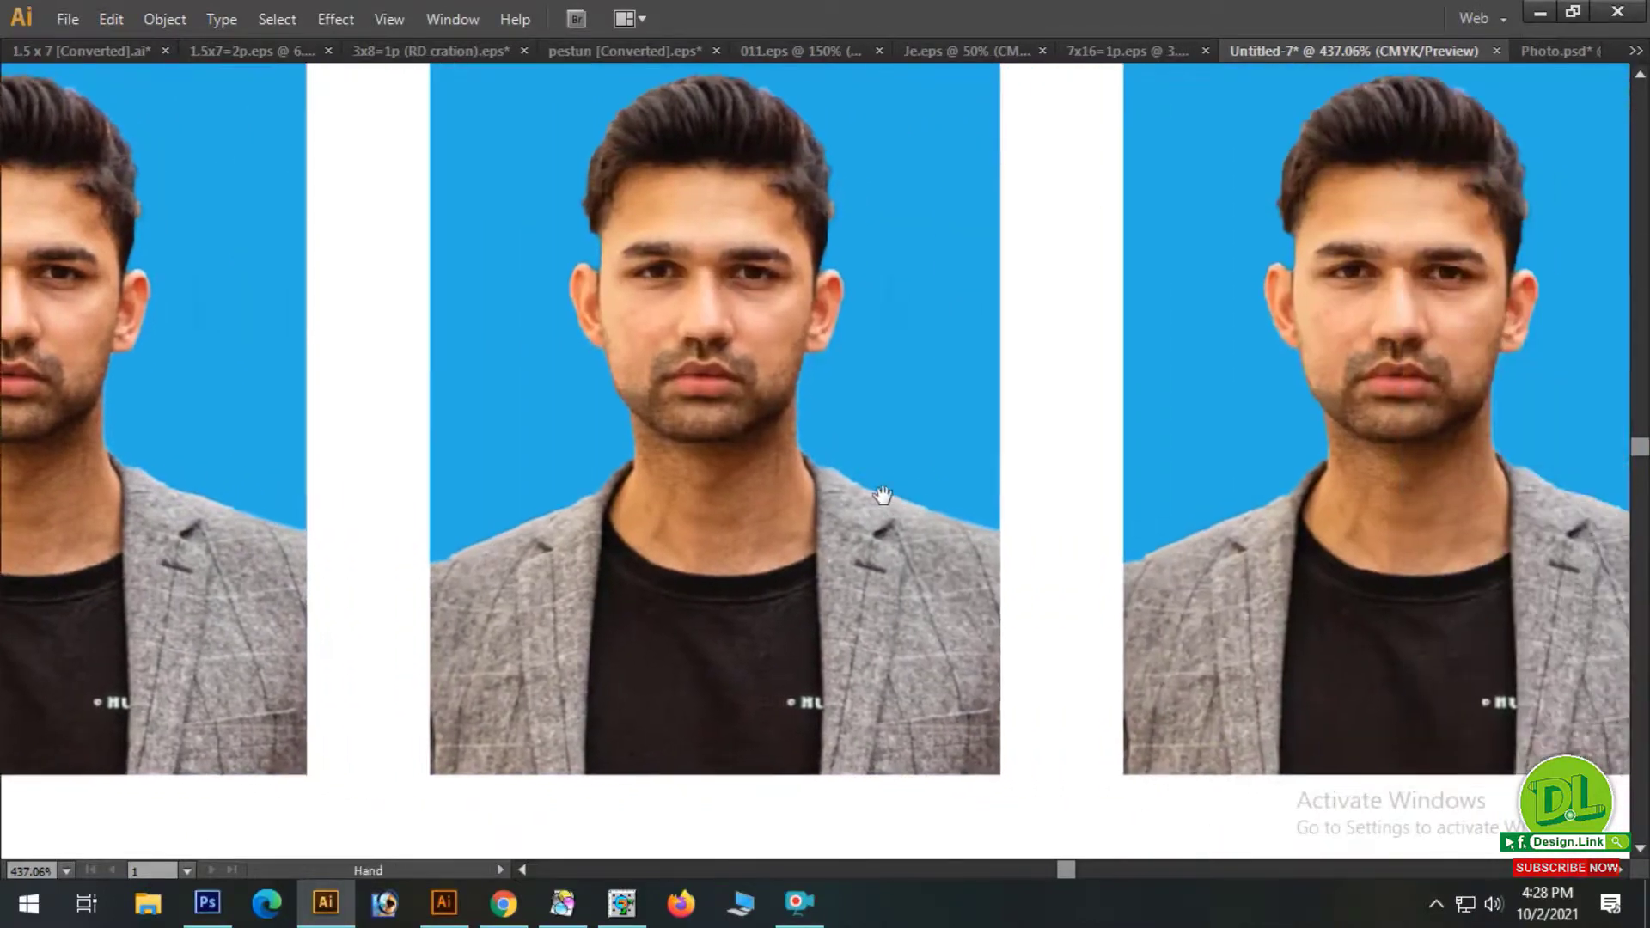
{"action": "key", "text": "ctrl+minus"}
{"action": "key", "text": "ctrl+minus"}
{"action": "key", "text": "ctrl+minus"}
{"action": "key", "text": "ctrl+minus"}
{"action": "key", "text": "ctrl+minus"}
{"action": "key", "text": "ctrl+minus"}
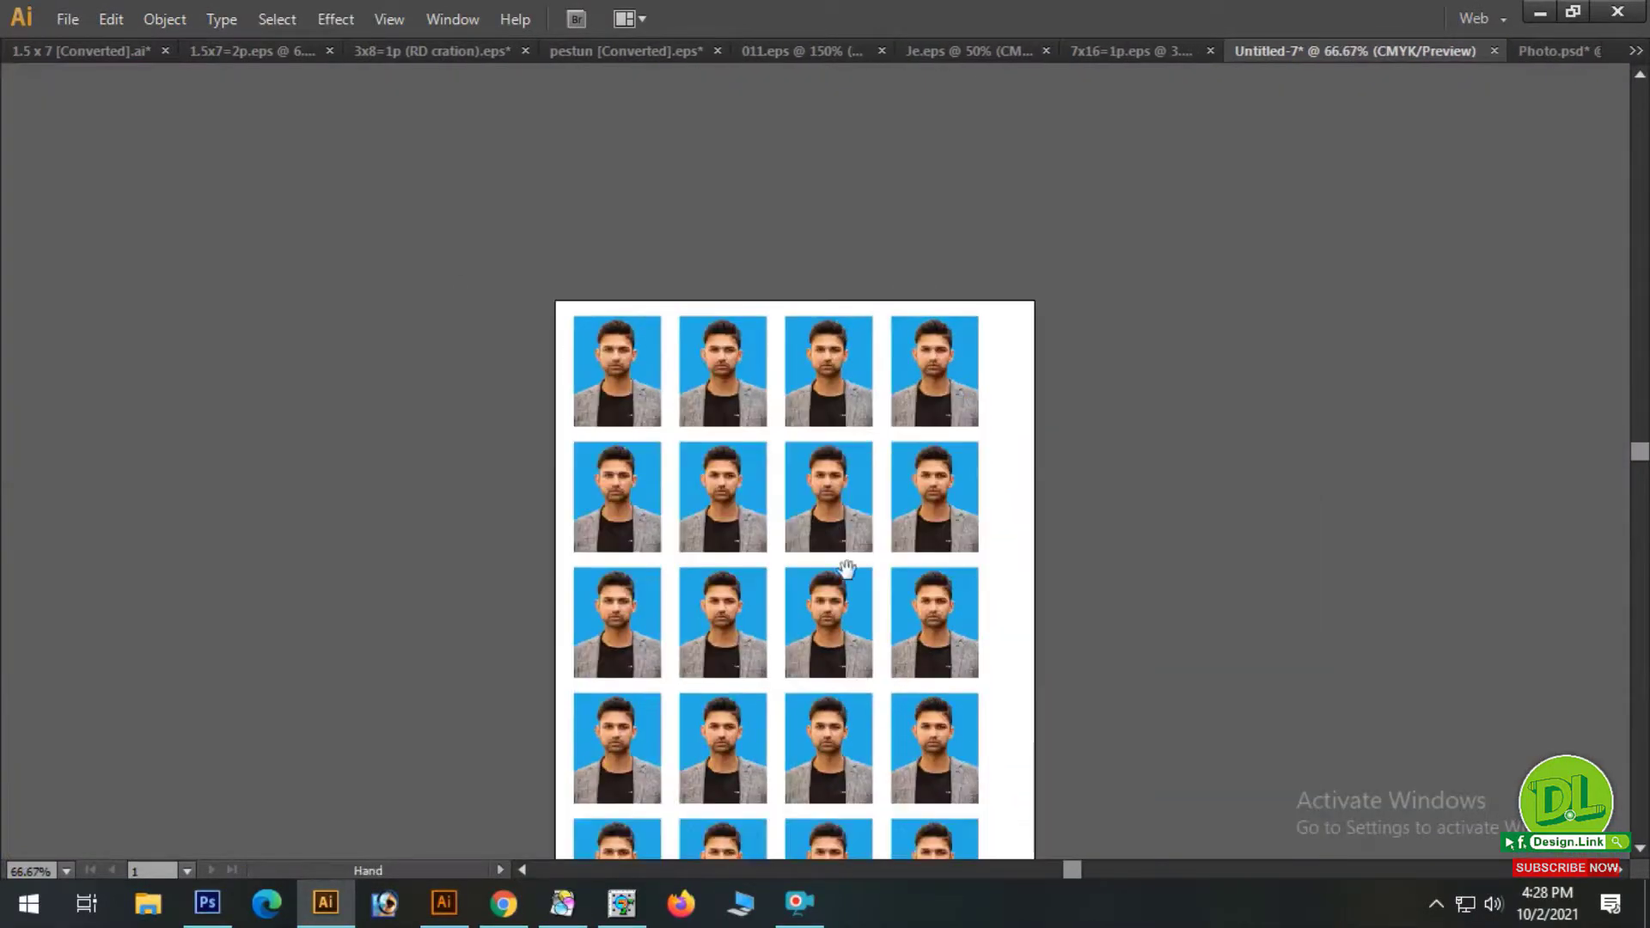
{"action": "left_click_drag", "start_coordinate": [846, 567], "coordinate": [786, 470]}
{"action": "key", "text": "z"}
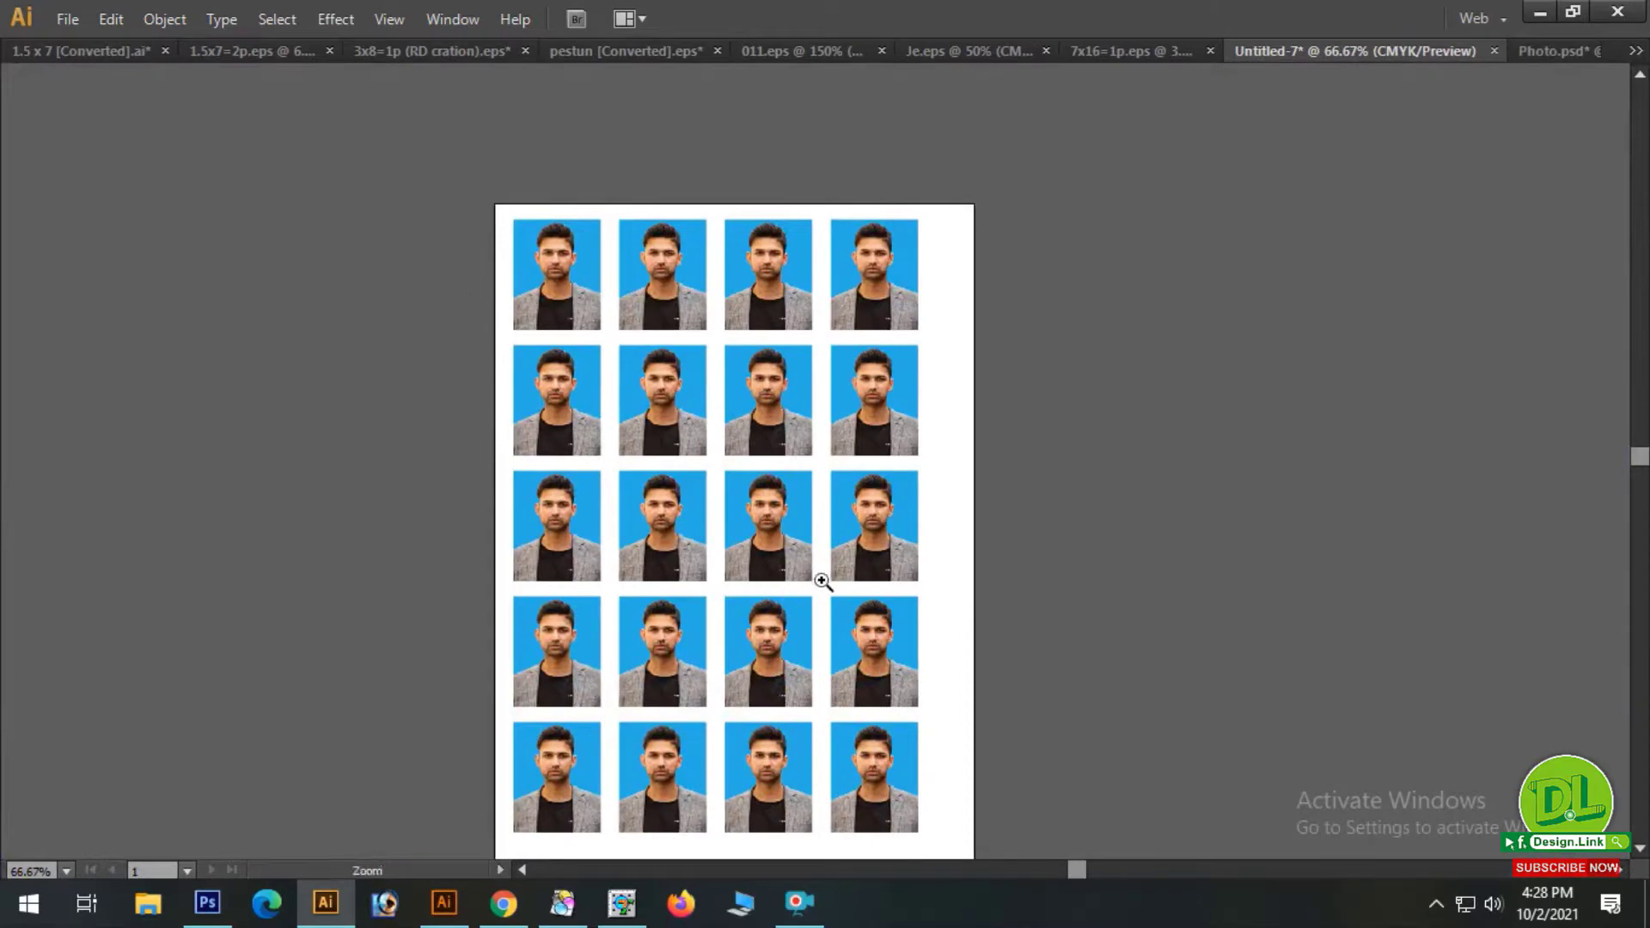